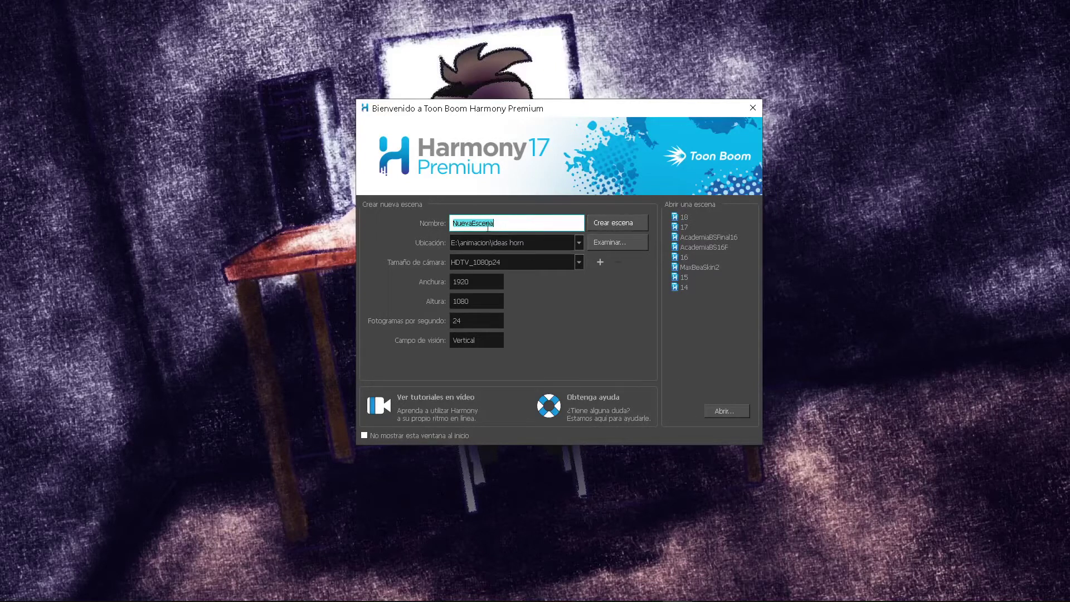
Step: Name the new scene tutorial and choose E:\animacion\ideas horn as its location
left_click_drag(517, 223, 444, 224)
type("t")
left_click(523, 246)
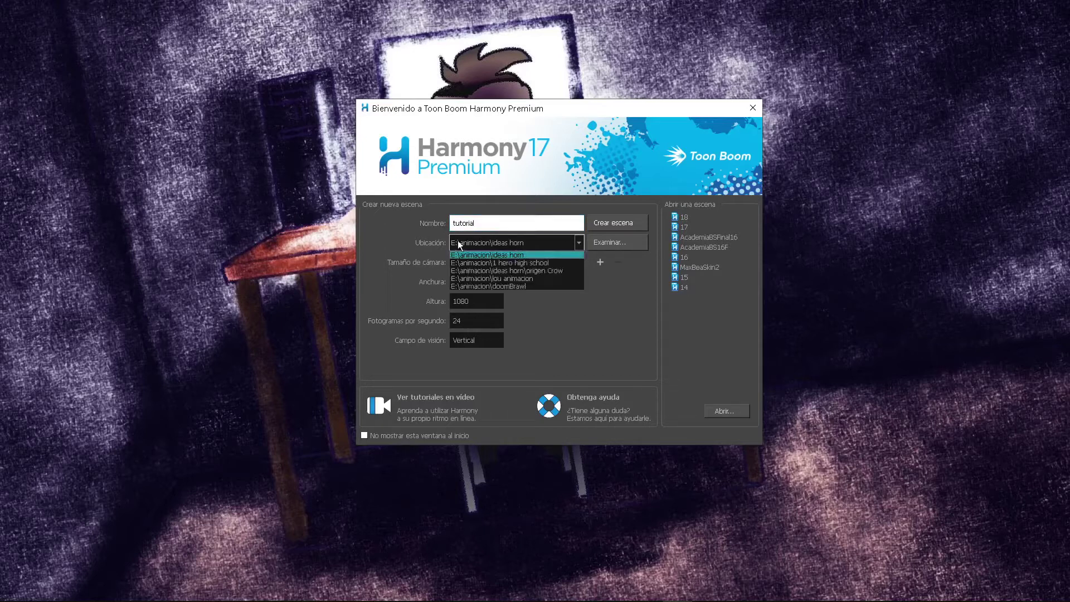
left_click(465, 241)
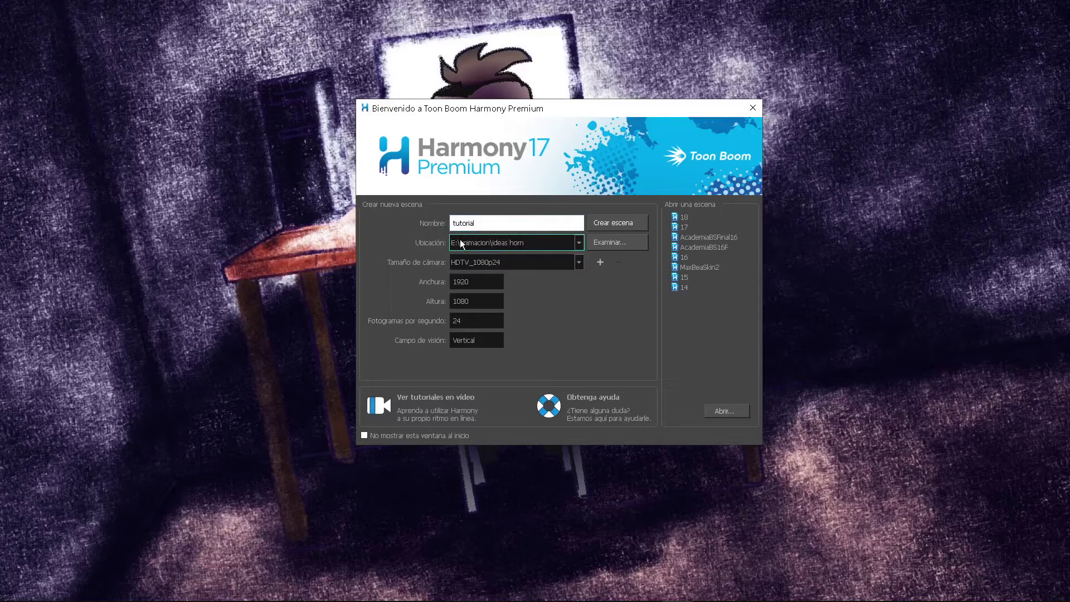
left_click(614, 242)
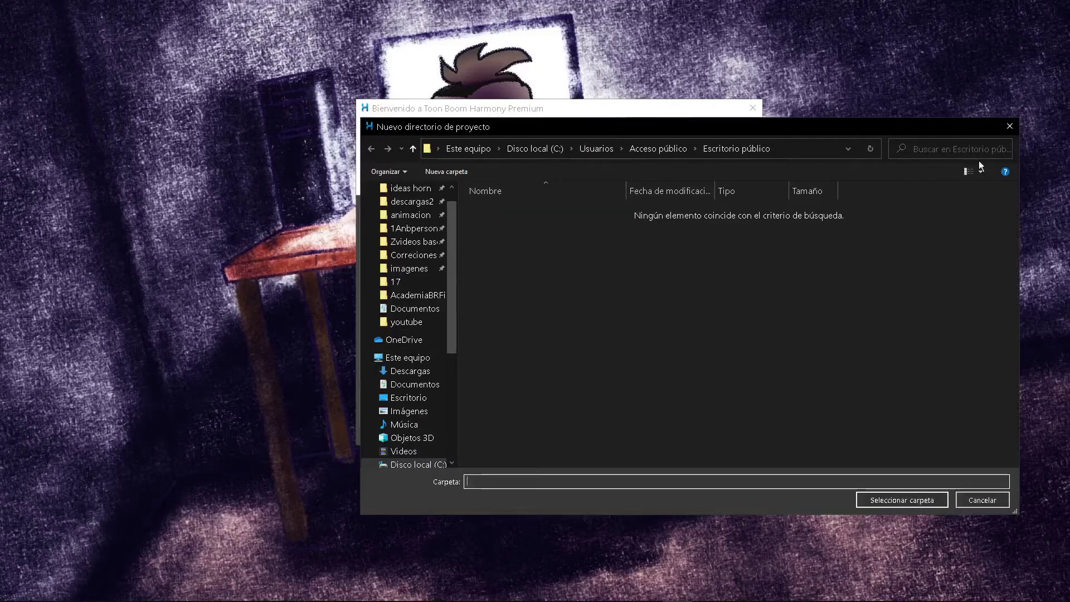
left_click(976, 501)
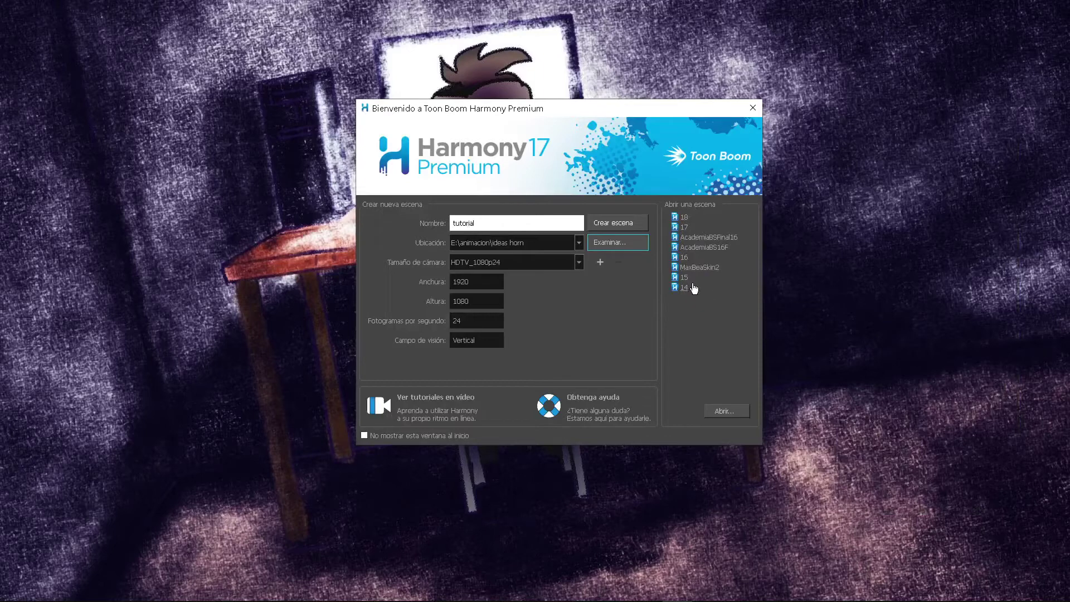
left_click(734, 413)
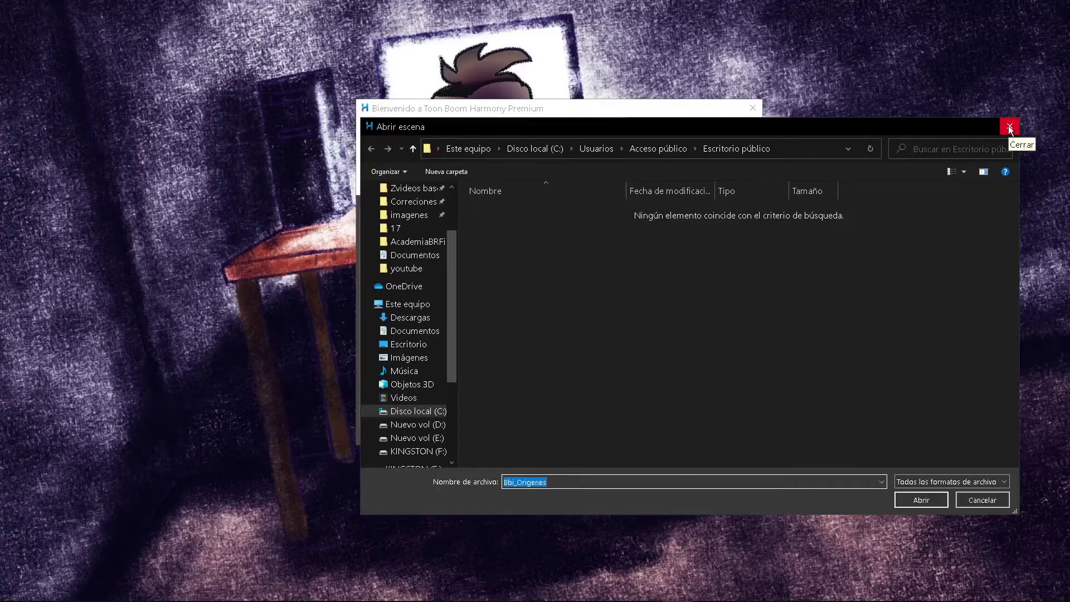
left_click(990, 506)
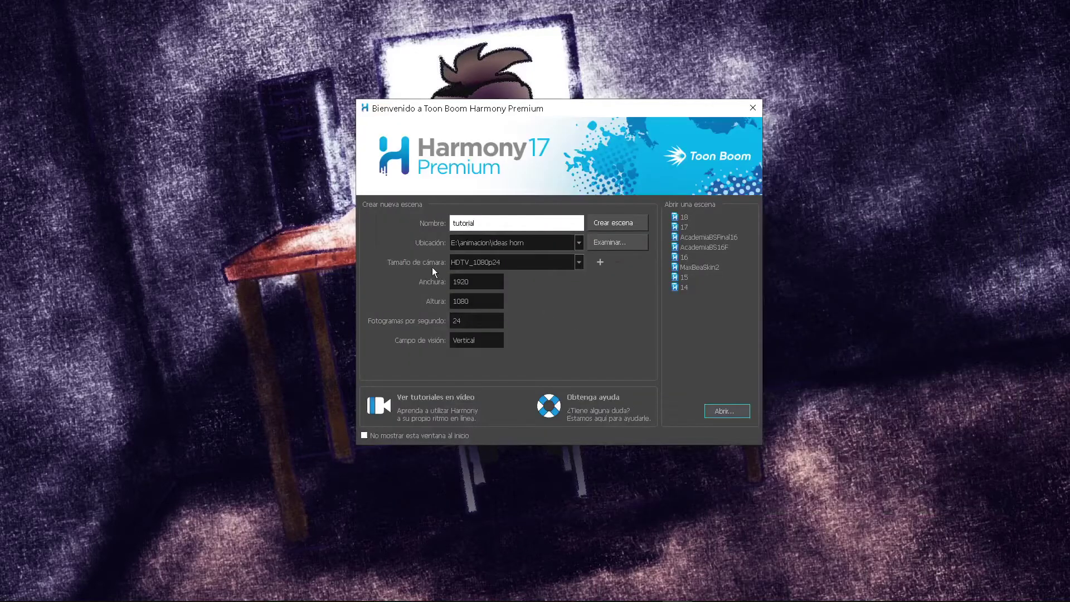
Step: Choose the HDTV_1080p24 camera size and create the scene
left_click(496, 264)
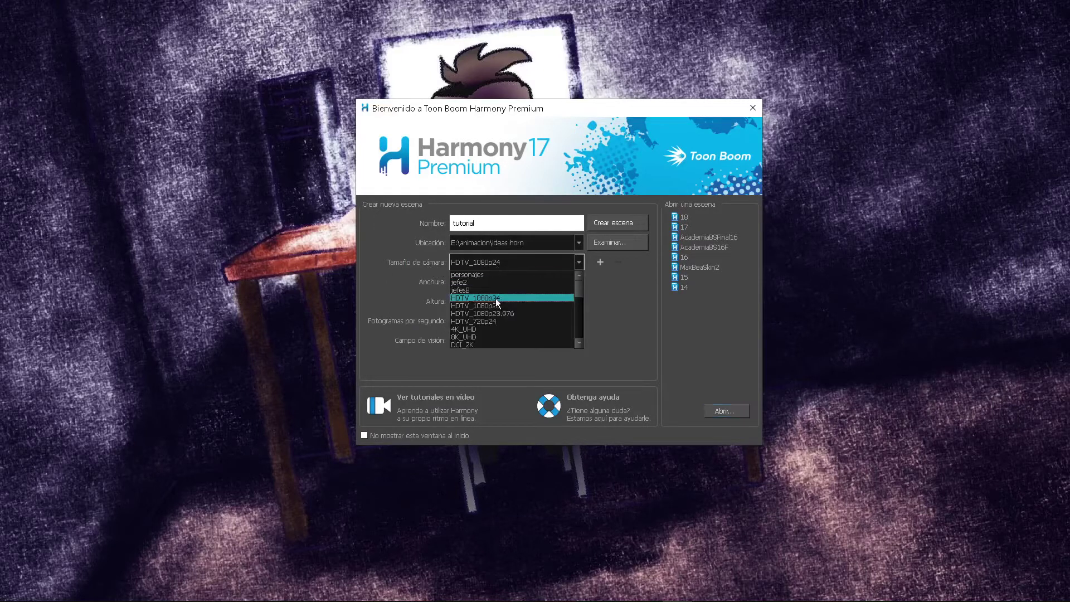
scroll(498, 291, "down", 1)
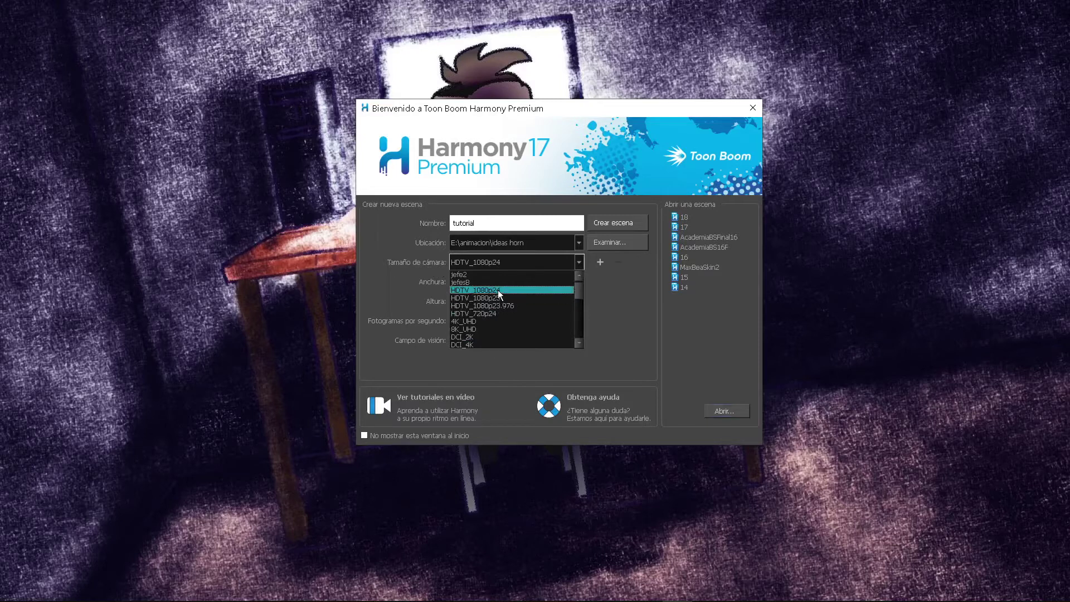
left_click(499, 291)
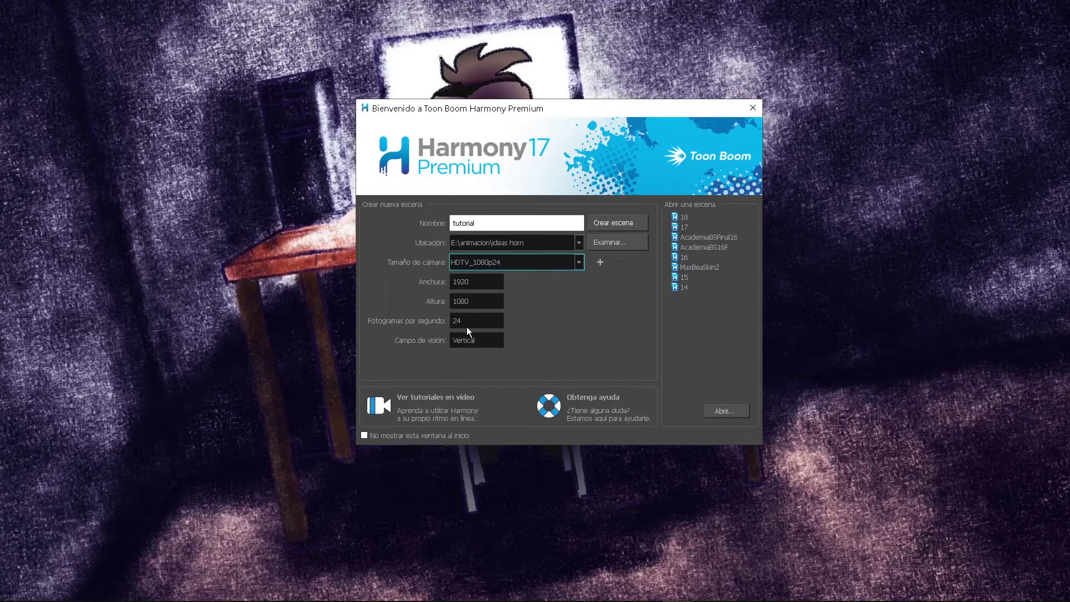
left_click(612, 222)
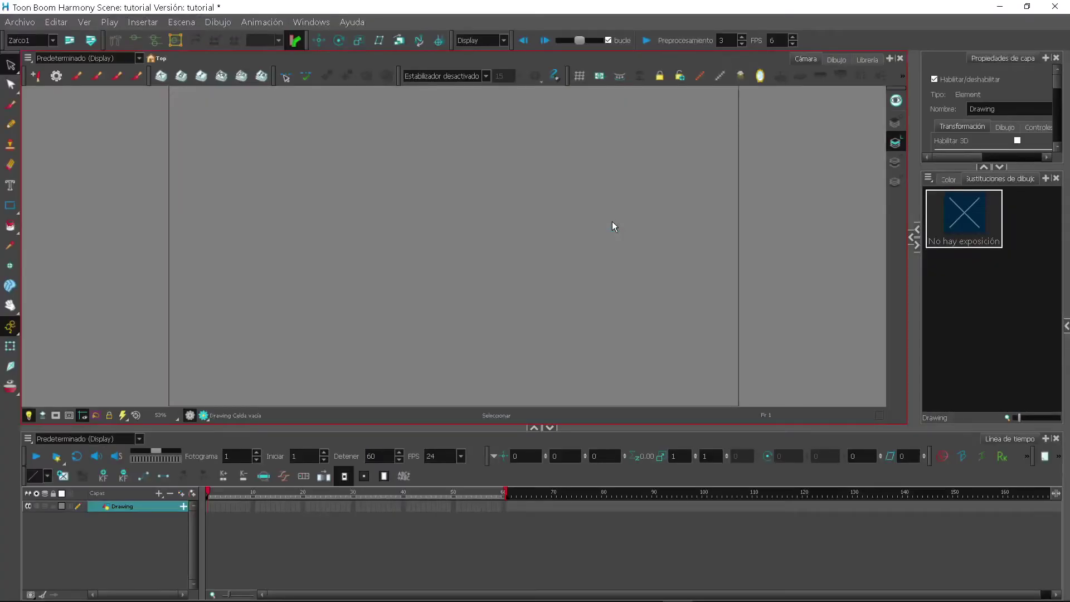
Step: Switch the workspace to the Default layout
left_click(53, 40)
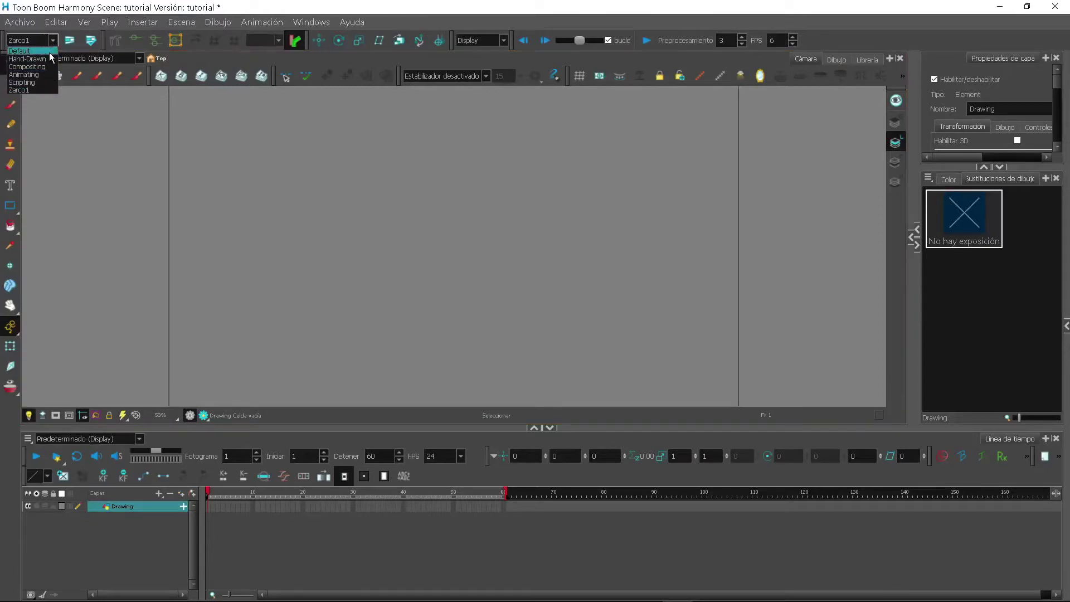
key("Escape")
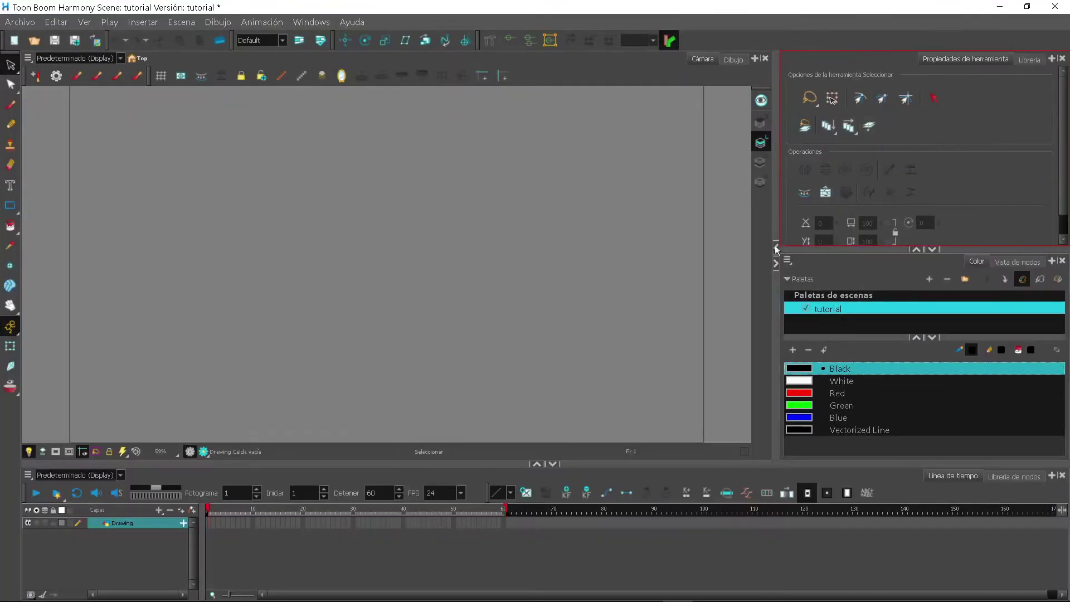
left_click(767, 253)
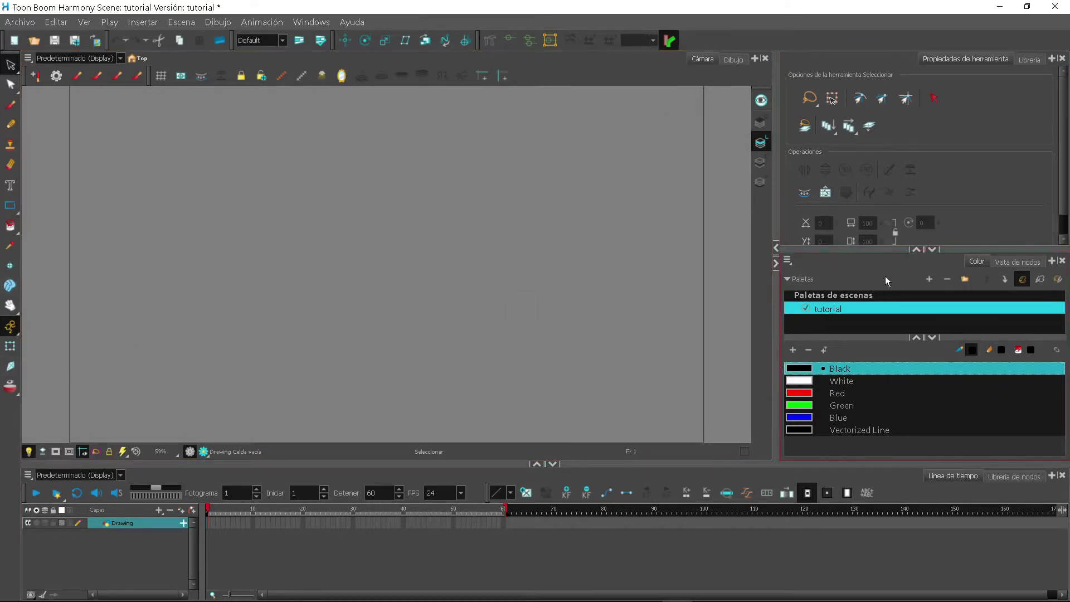
Step: Dock the Librería view as its own column between the camera view and Propiedades de herramienta, and collapse that column
left_click(1010, 263)
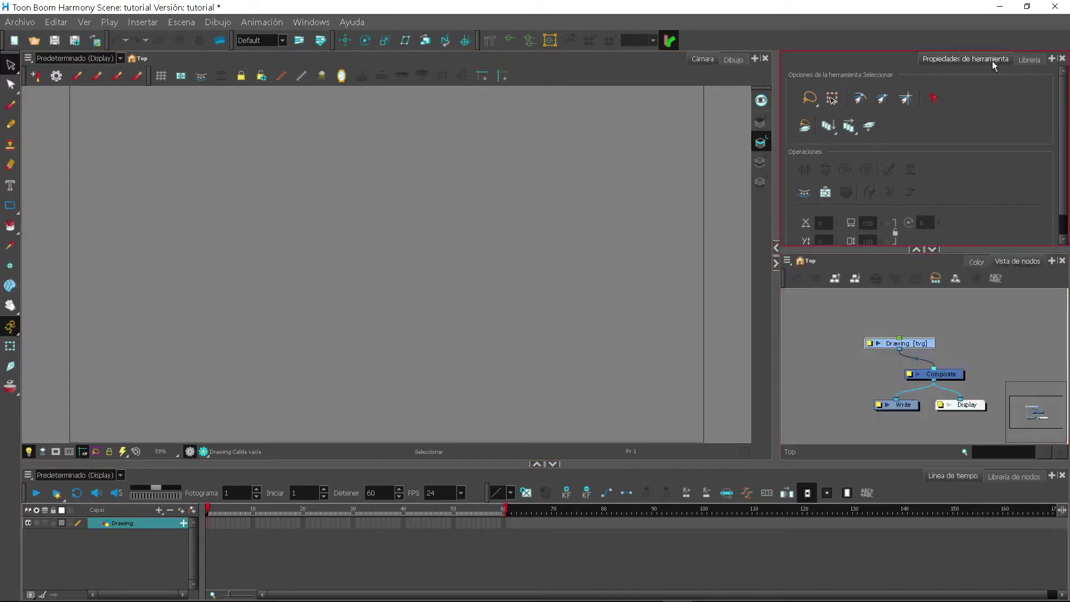
left_click(1025, 61)
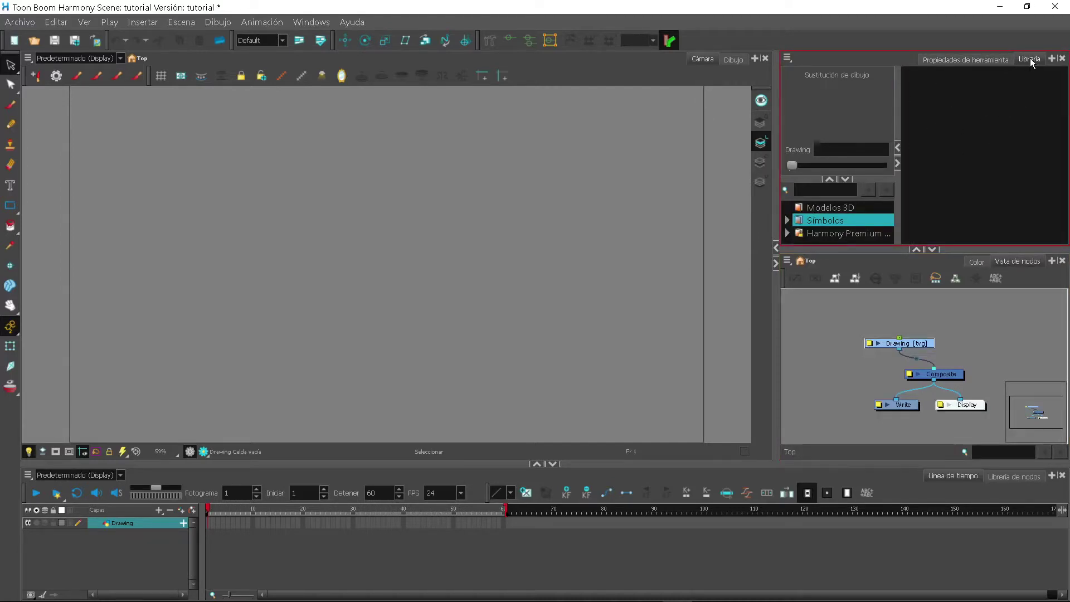
left_click_drag(1030, 58, 767, 154)
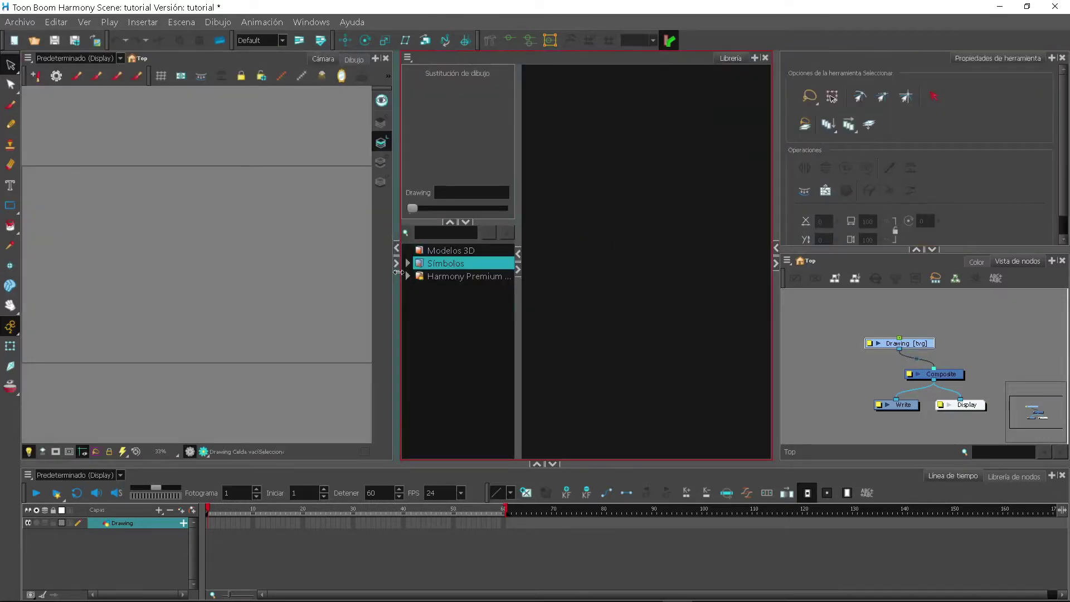
left_click(398, 267)
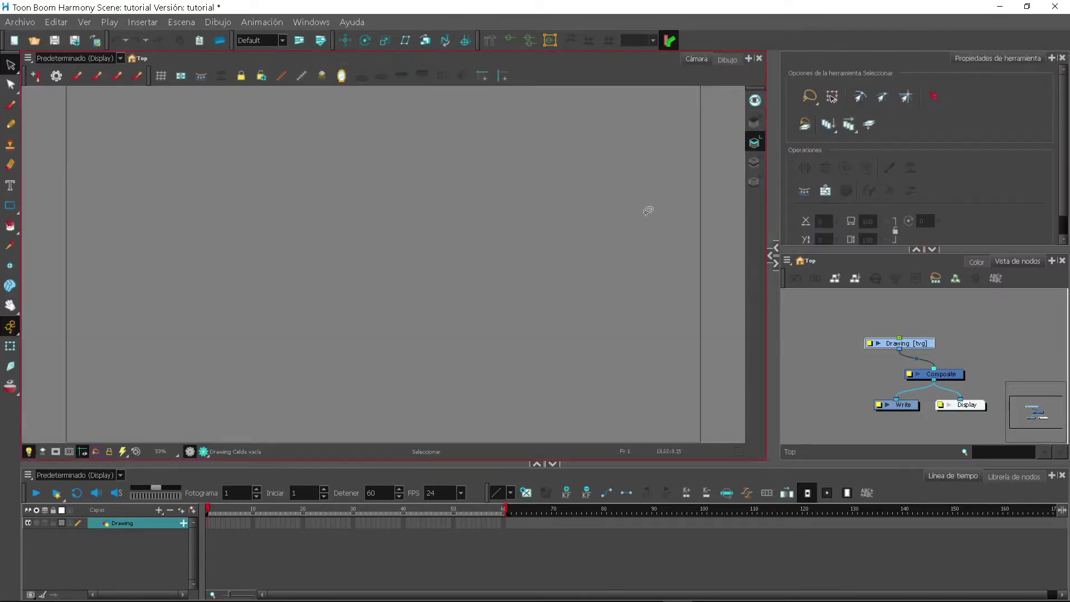
left_click(772, 259)
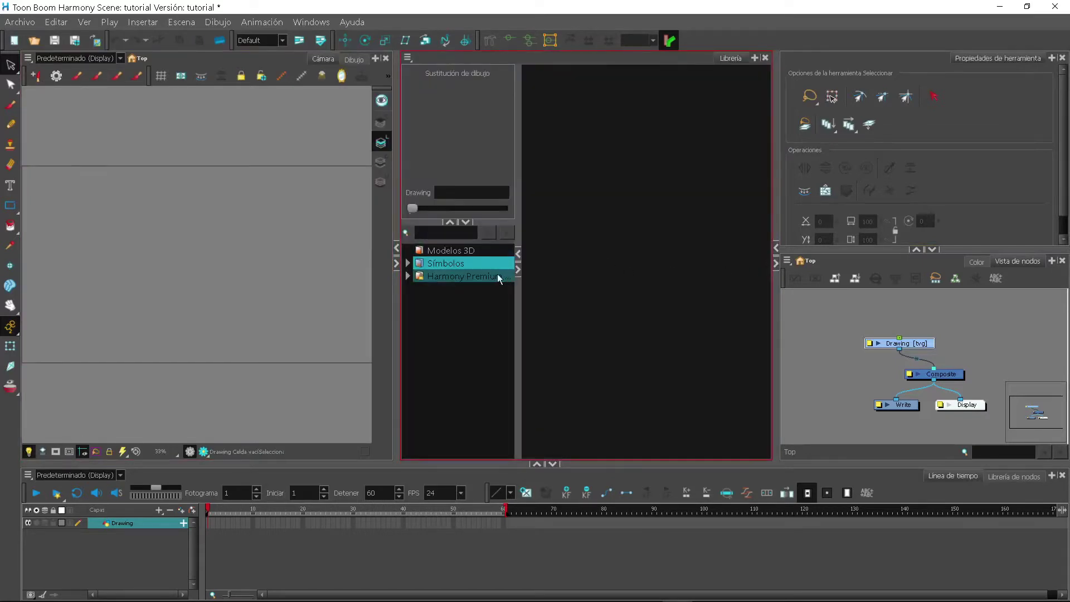
left_click(397, 263)
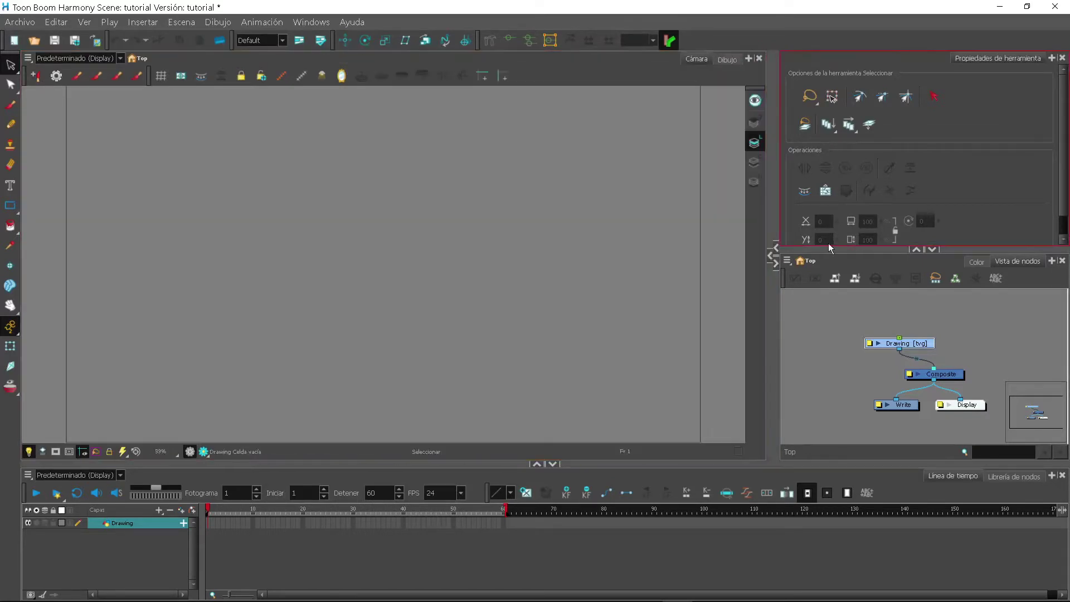
Step: Dock Vista de nodos as a narrow full-height column of its own and place the Drawing node directly above the Composite node
left_click(1006, 262)
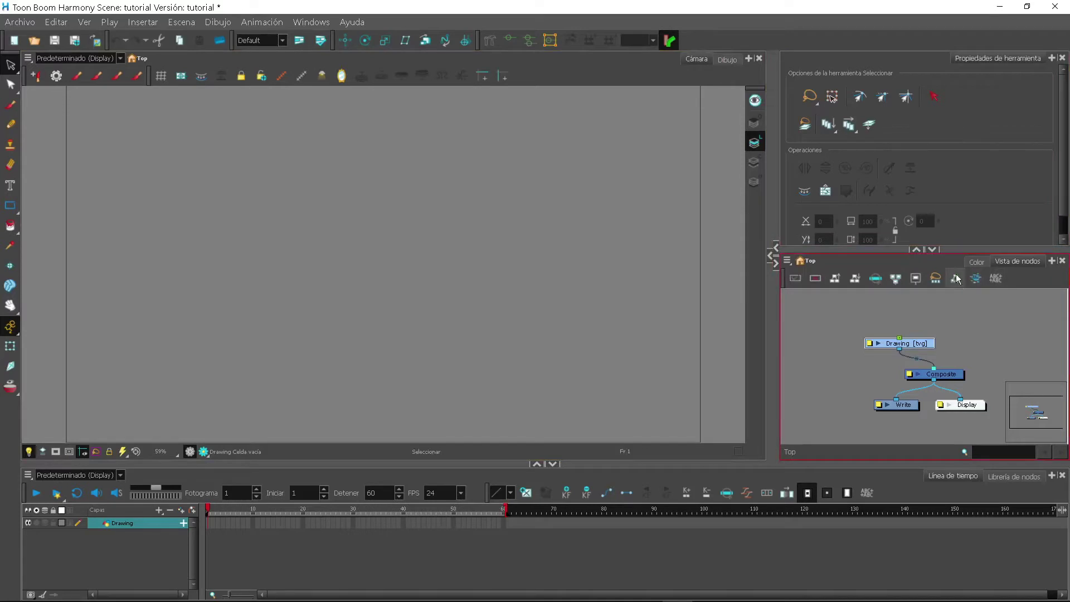
left_click_drag(1010, 264, 1066, 254)
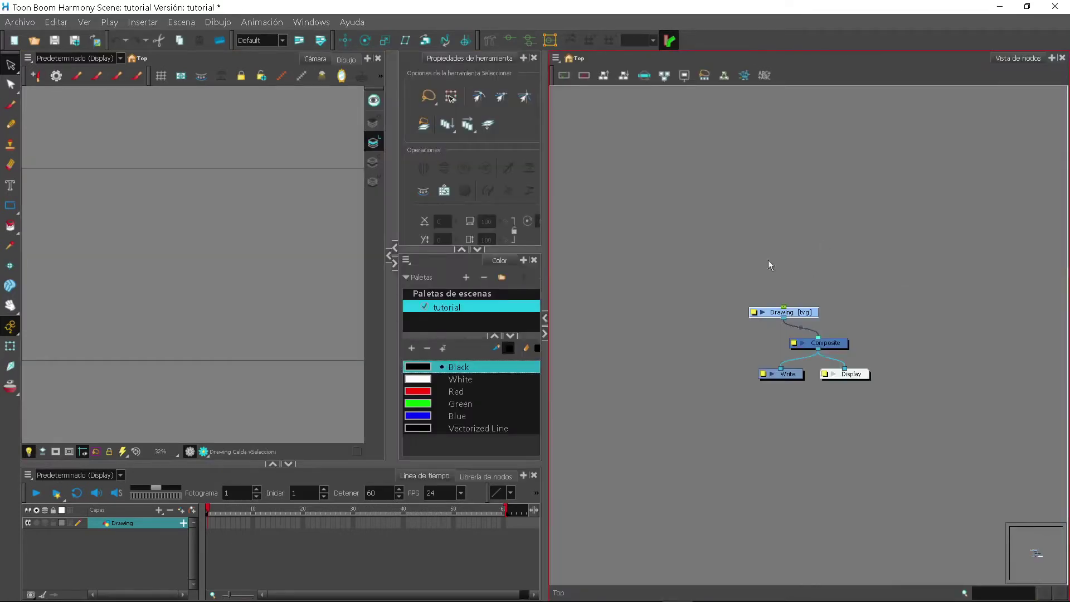
left_click_drag(554, 273, 836, 284)
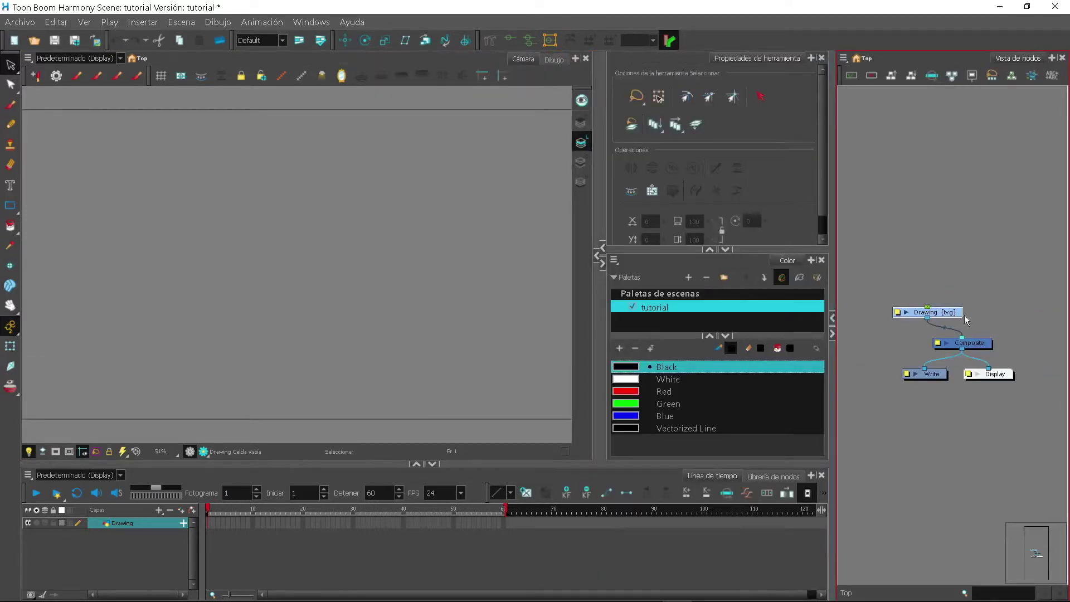
mouse_move(946, 313)
left_mouse_down()
mouse_move(973, 289)
mouse_move(986, 302)
left_mouse_up()
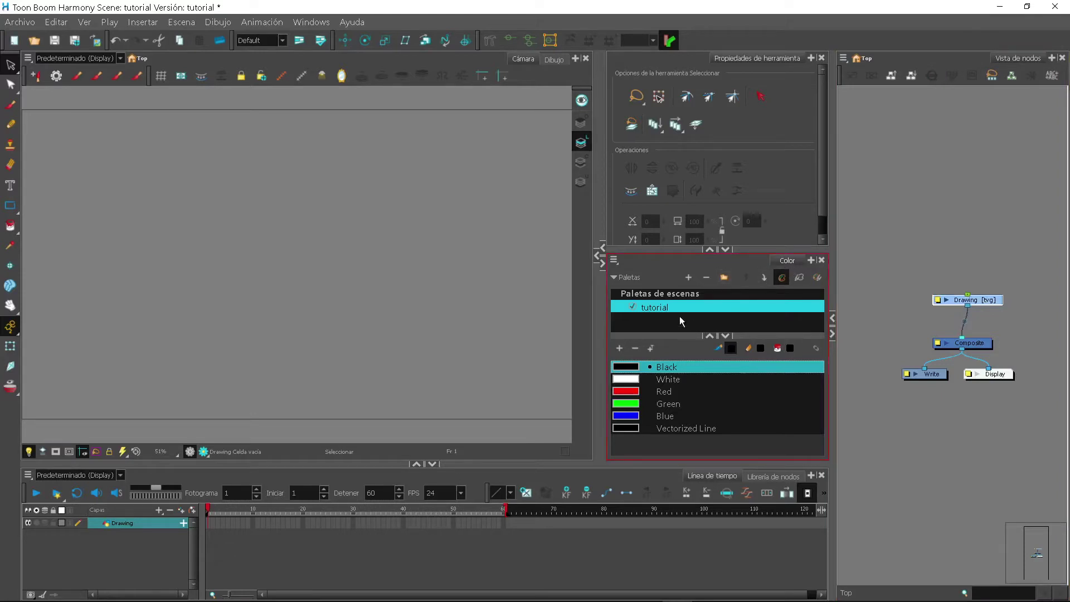
Step: Add a Sustituciones de dibujo view to the group holding Color, and bring the Color view back to the front
left_click(812, 259)
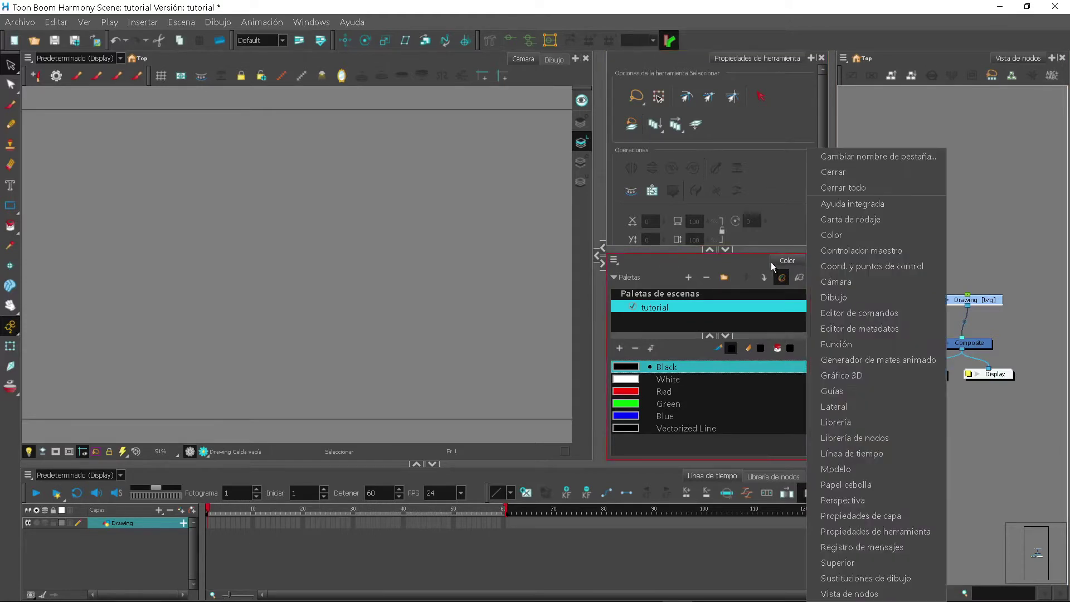
left_click(728, 264)
left_click(811, 260)
left_click(866, 580)
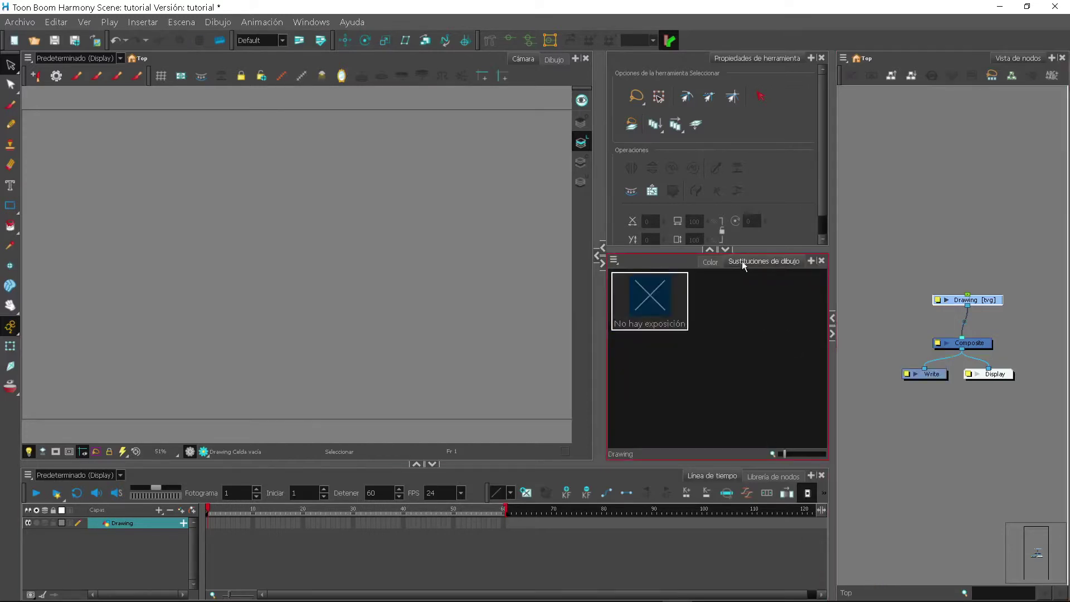
left_click(710, 261)
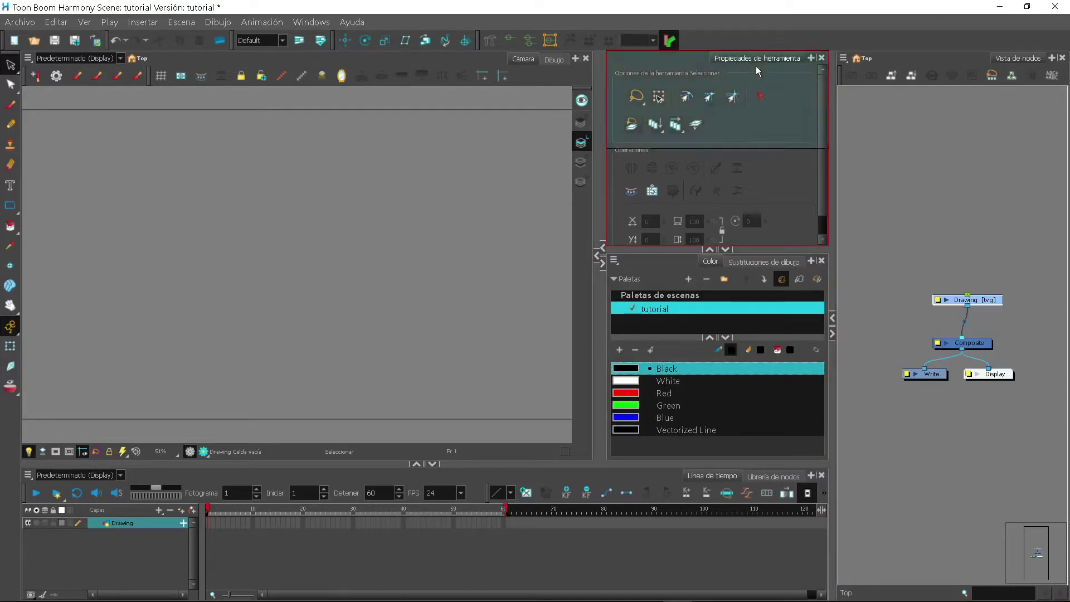
Step: Expand the collapsed Librería column, group Propiedades de herramienta with it, and test collapsing and reopening the column
left_click(600, 252)
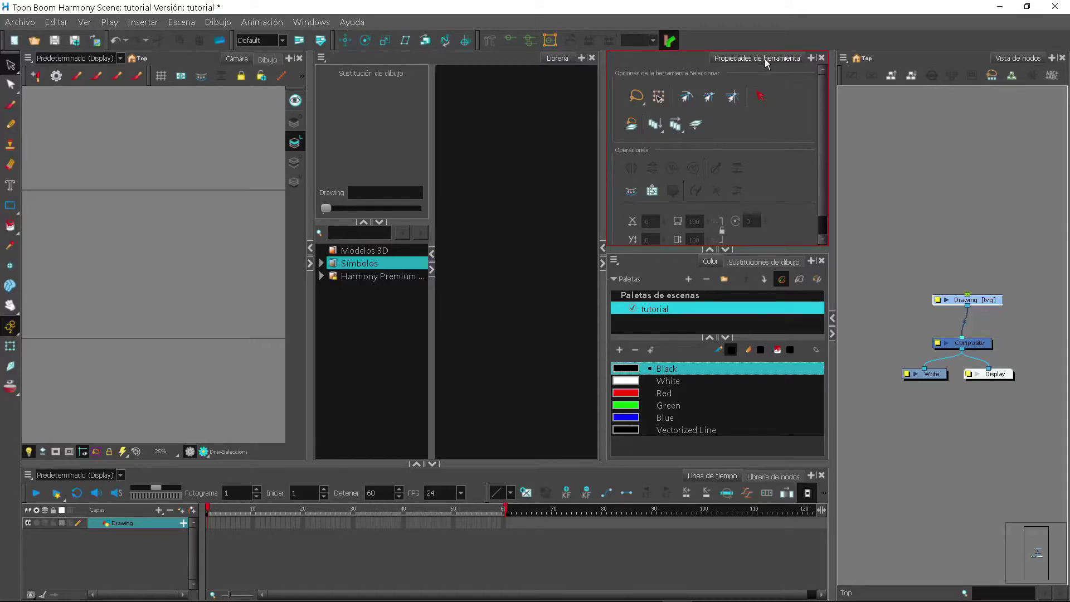
left_click_drag(563, 58, 564, 58)
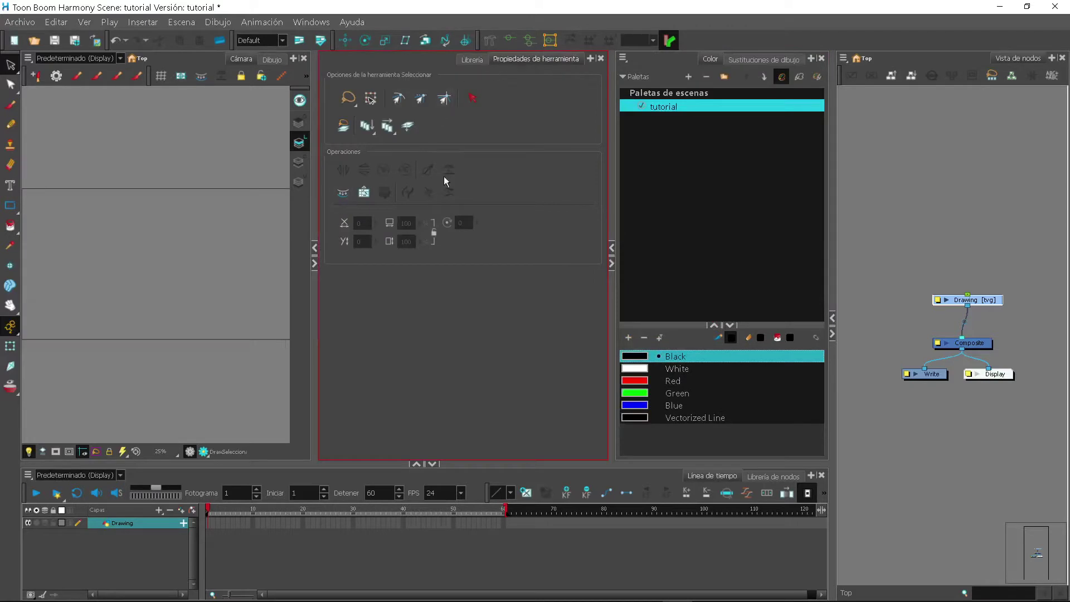
left_click(473, 61)
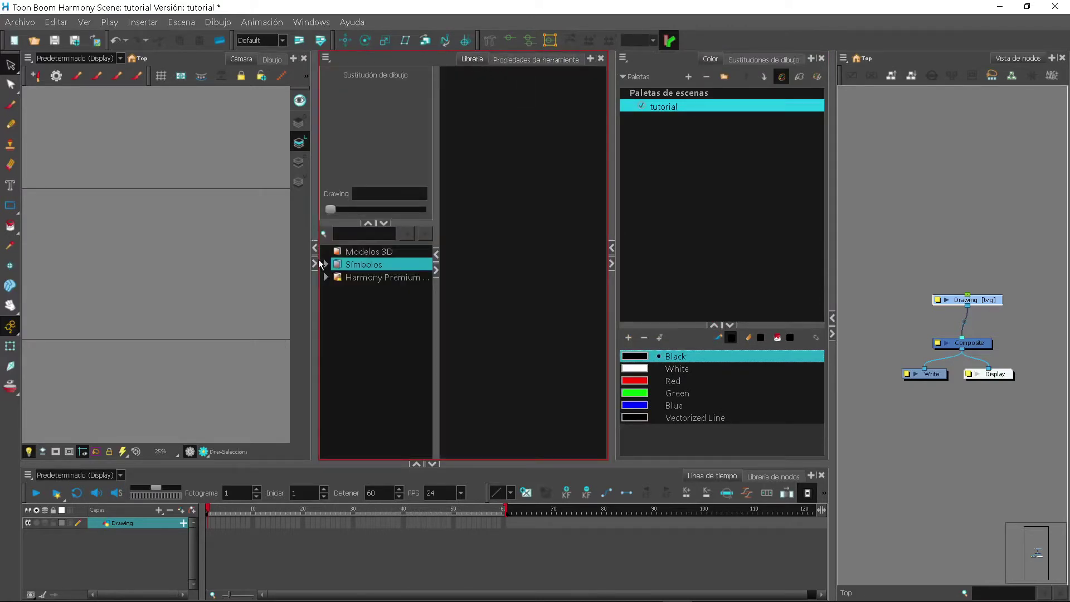
left_click(314, 263)
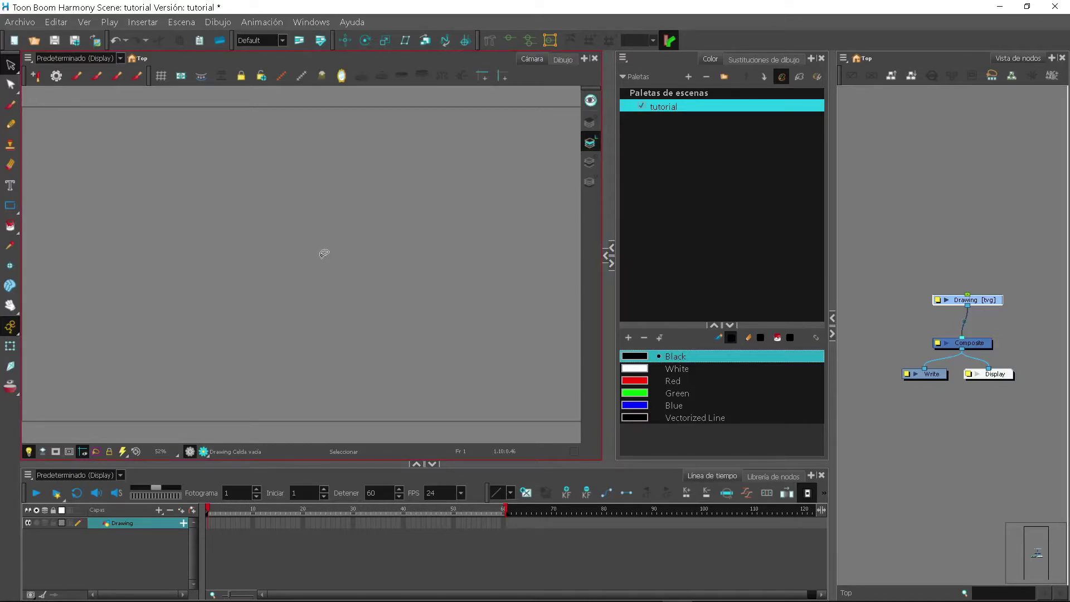
left_click(611, 248)
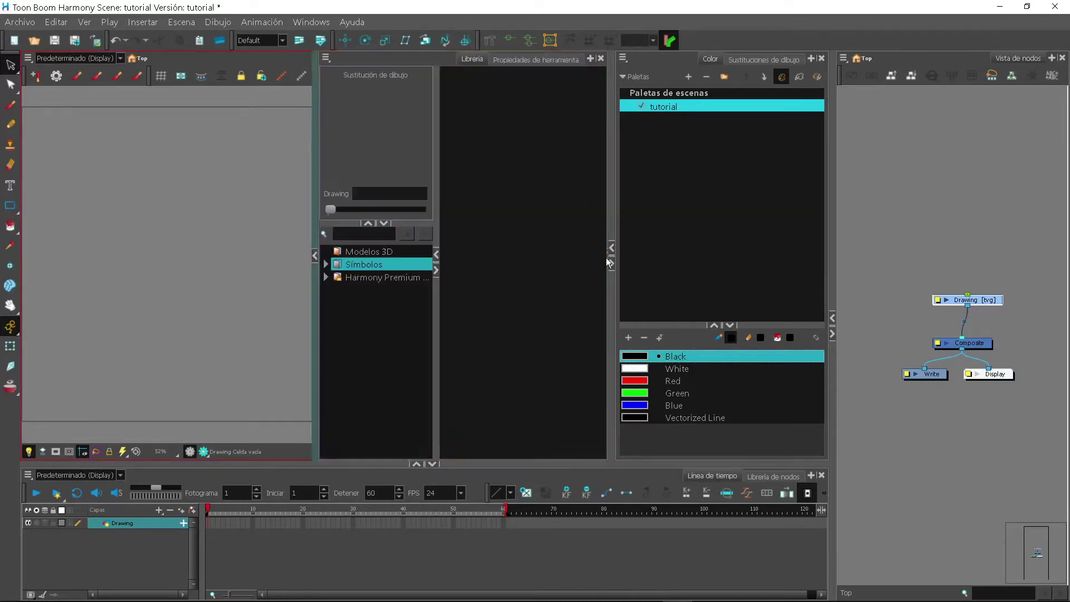
Step: Add a Propiedades de capa view, dock it above the Color and Sustituciones de dibujo group, and reduce its height
left_click(812, 59)
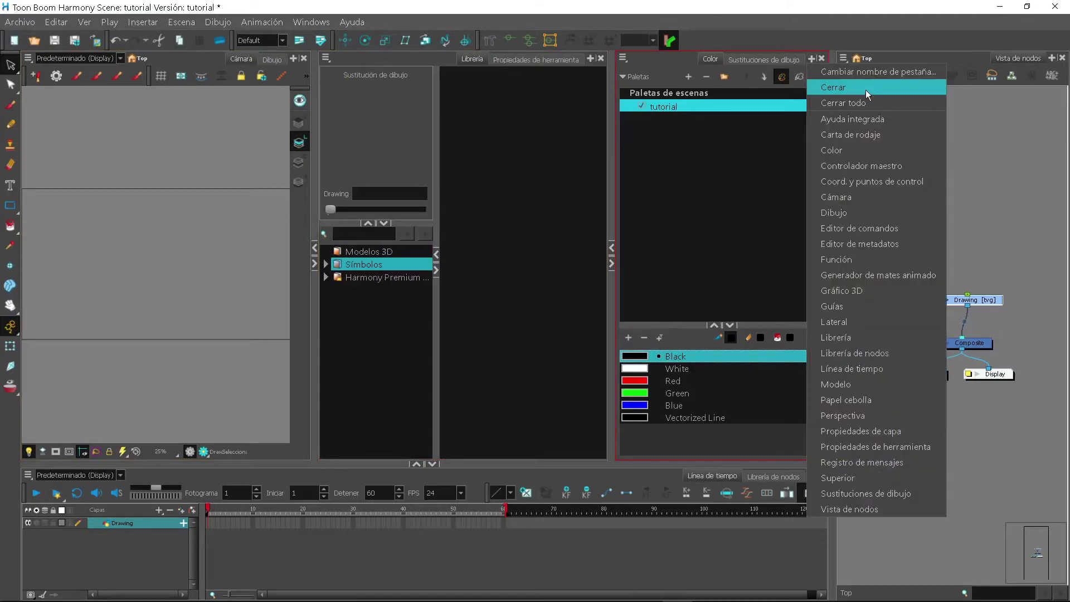
left_click(884, 431)
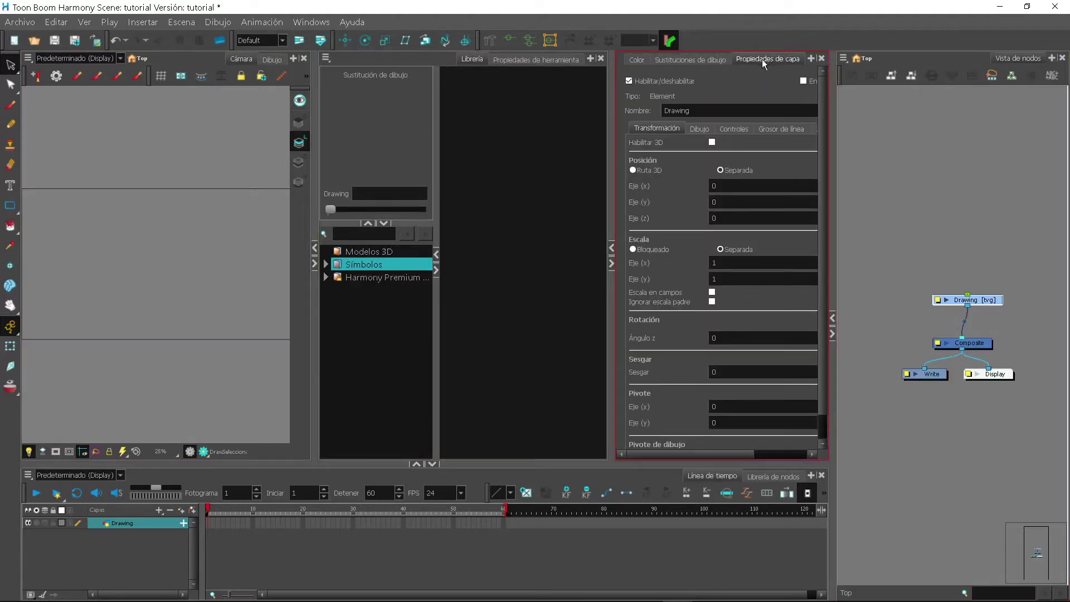
left_click_drag(763, 60, 637, 68)
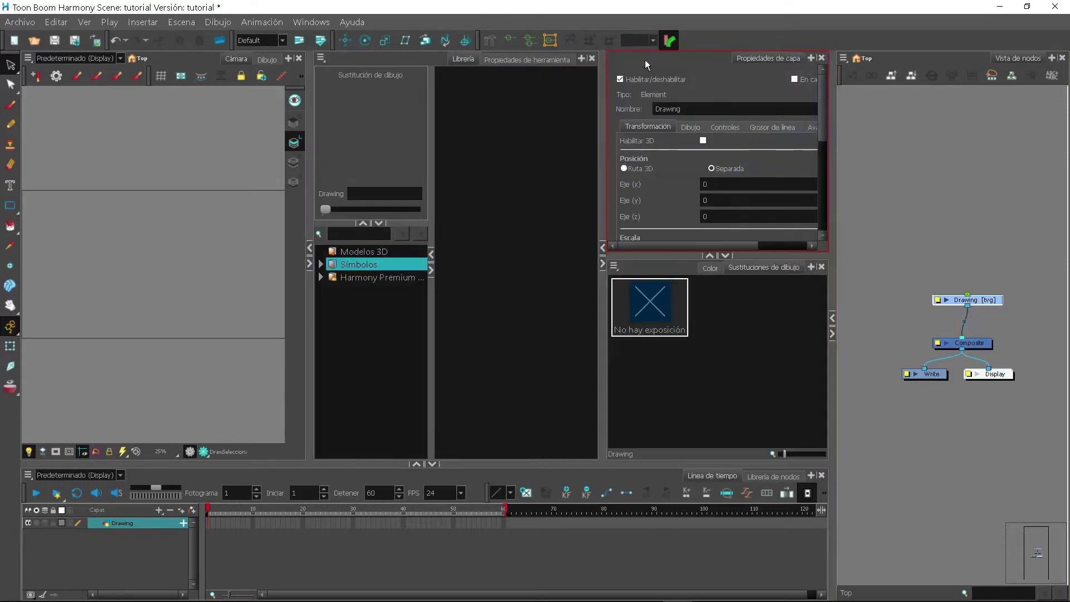
left_click_drag(747, 255, 746, 134)
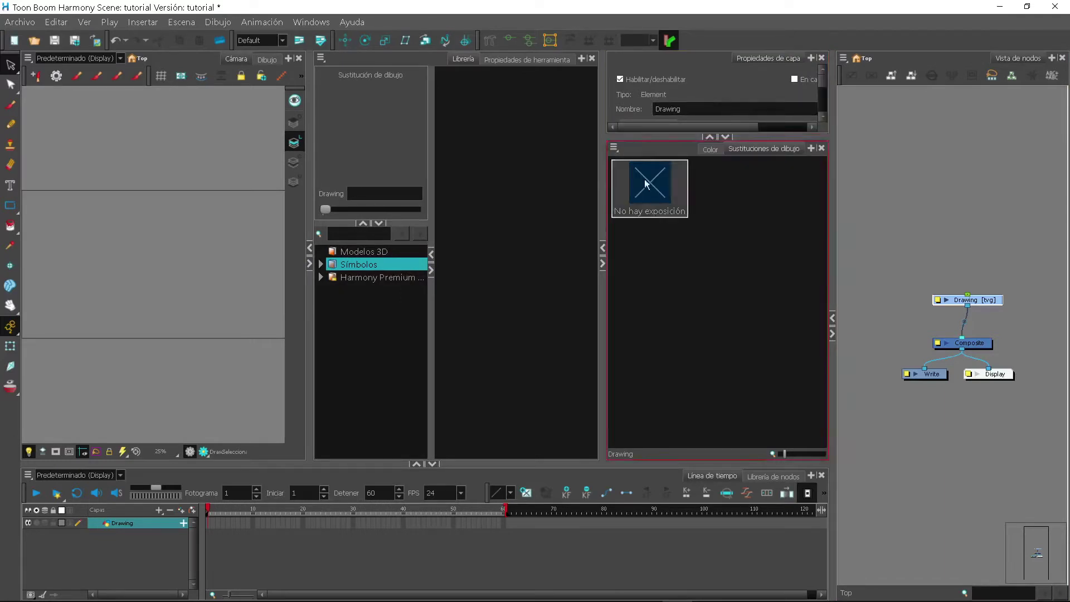
Step: Collapse the Librería and Propiedades de herramienta column and make the Propiedades de capa view taller
left_click(310, 264)
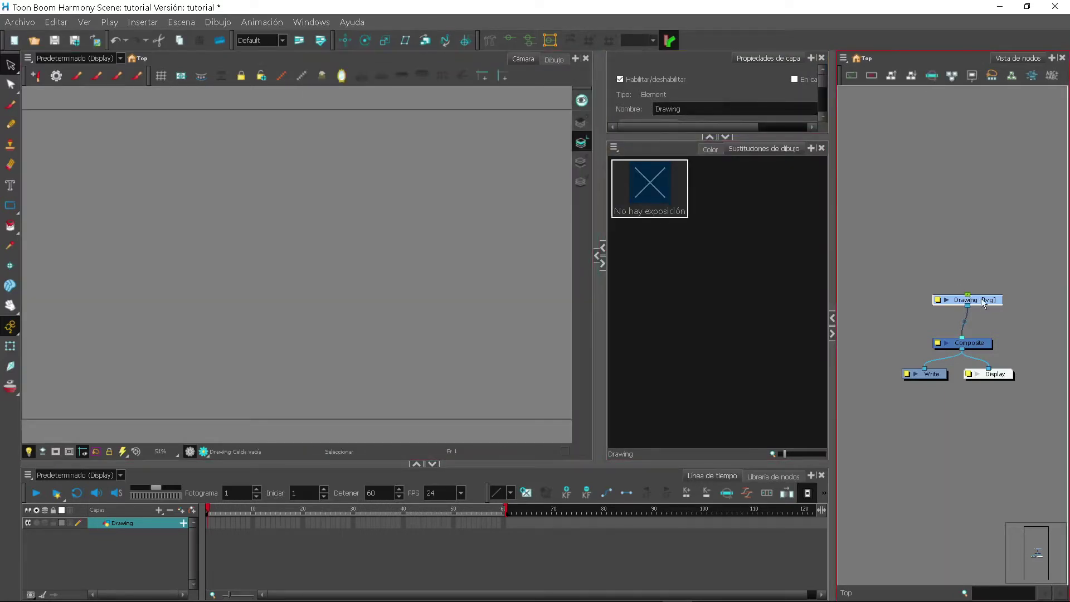
left_click_drag(986, 301, 985, 299)
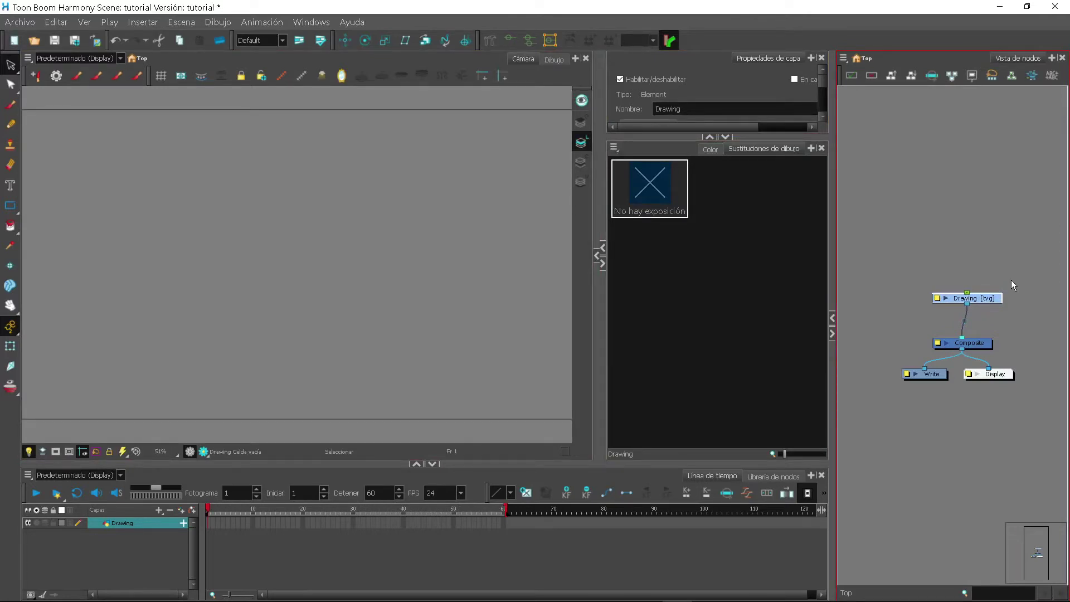
left_click_drag(752, 136, 774, 166)
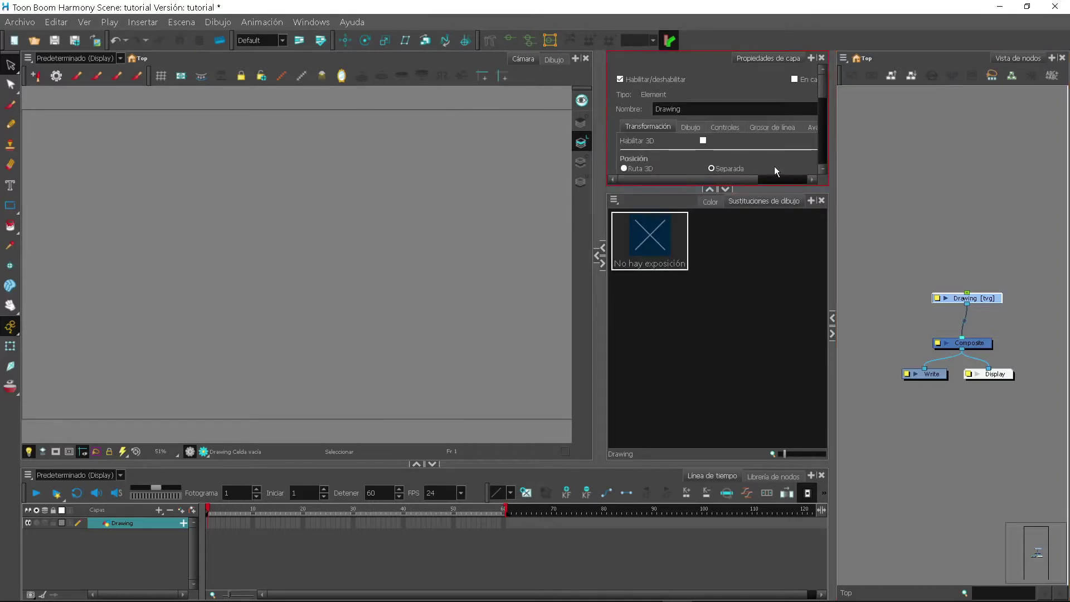
Step: Collapse the Vista de nodos column and slightly narrow the column holding Propiedades de capa and Sustituciones de dibujo
left_click(832, 335)
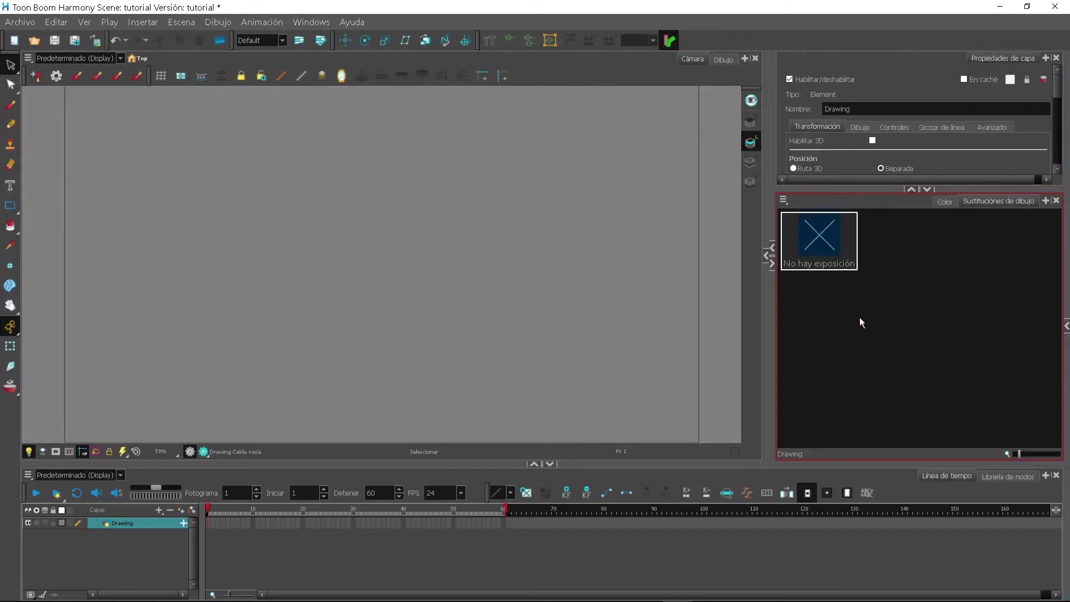
left_click_drag(773, 298, 797, 302)
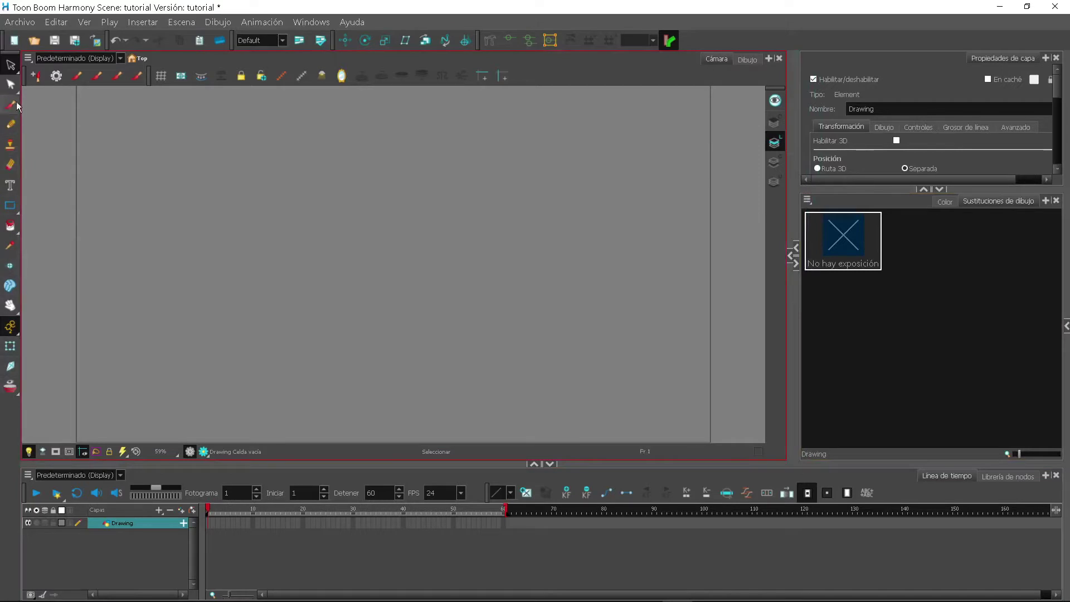
left_click(6, 329)
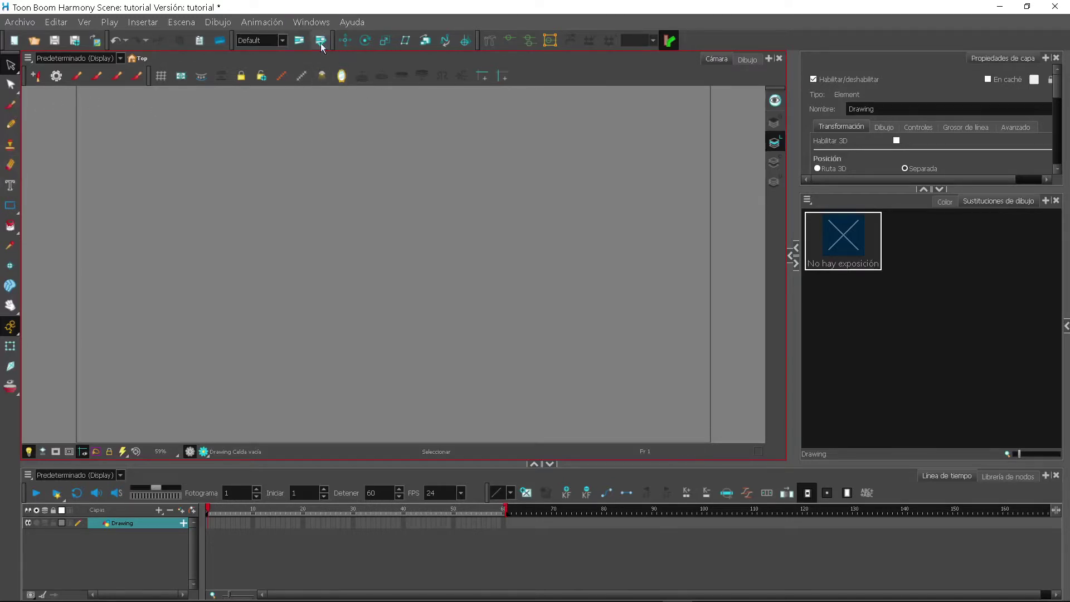
Step: Save the current layout as a new workspace, entering your own short first name as its name
left_click(321, 25)
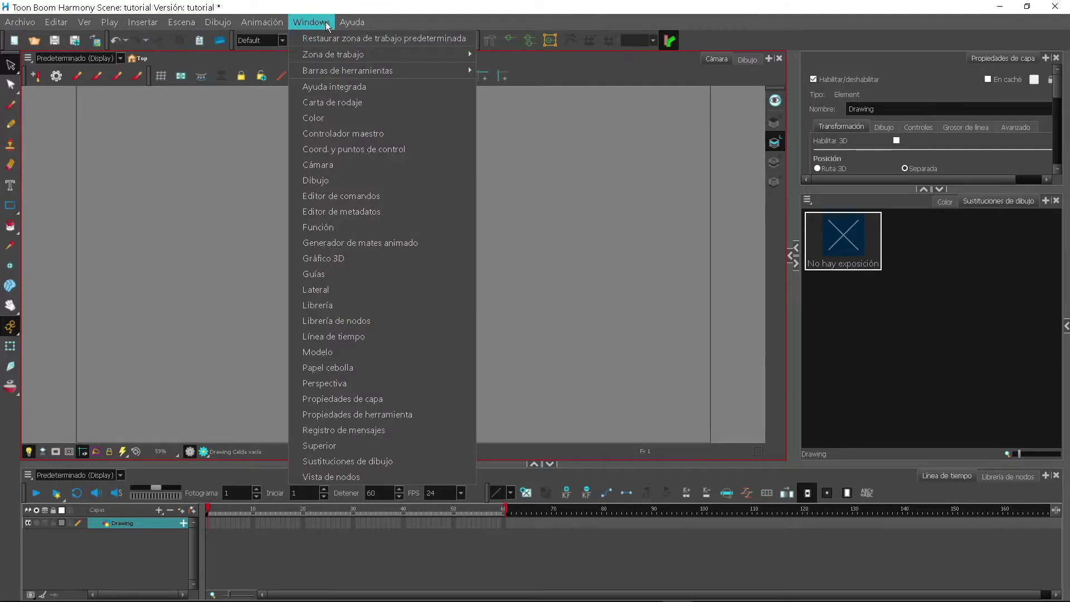
mouse_move(347, 57)
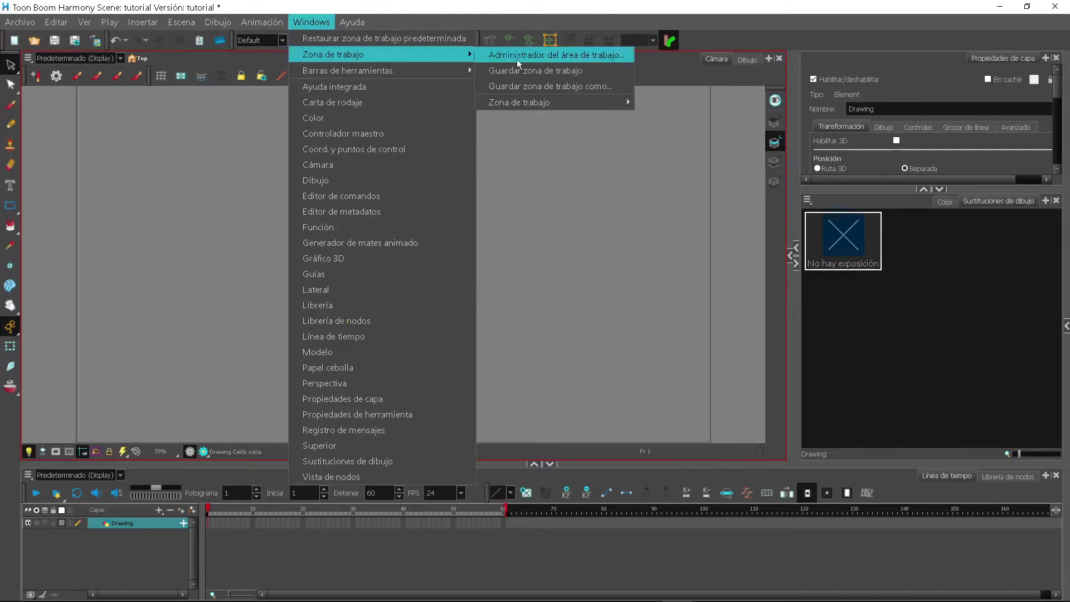
left_click(551, 88)
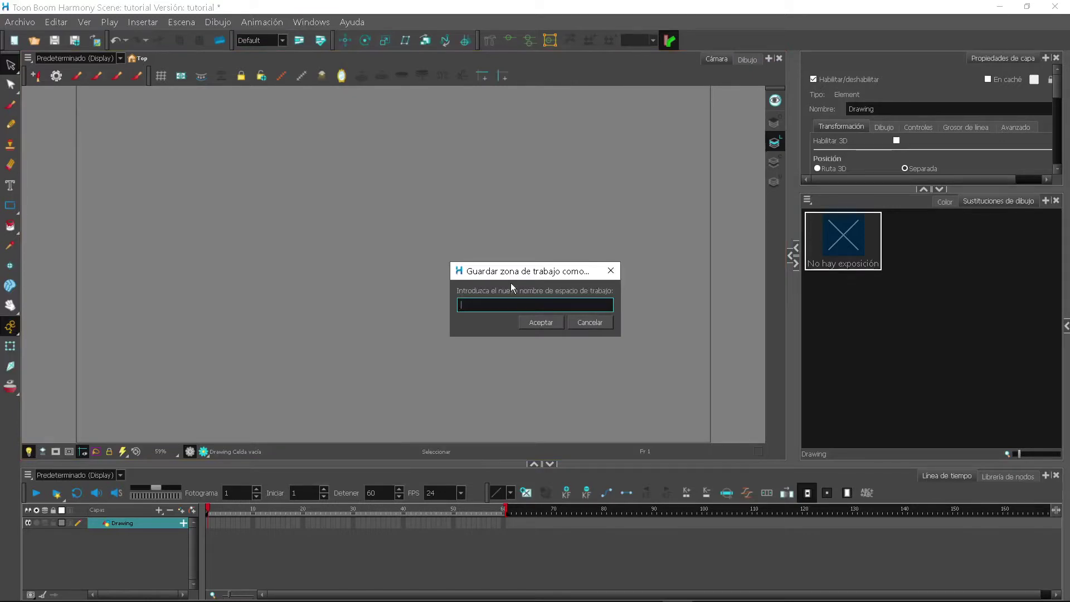
type("fede")
left_click(548, 325)
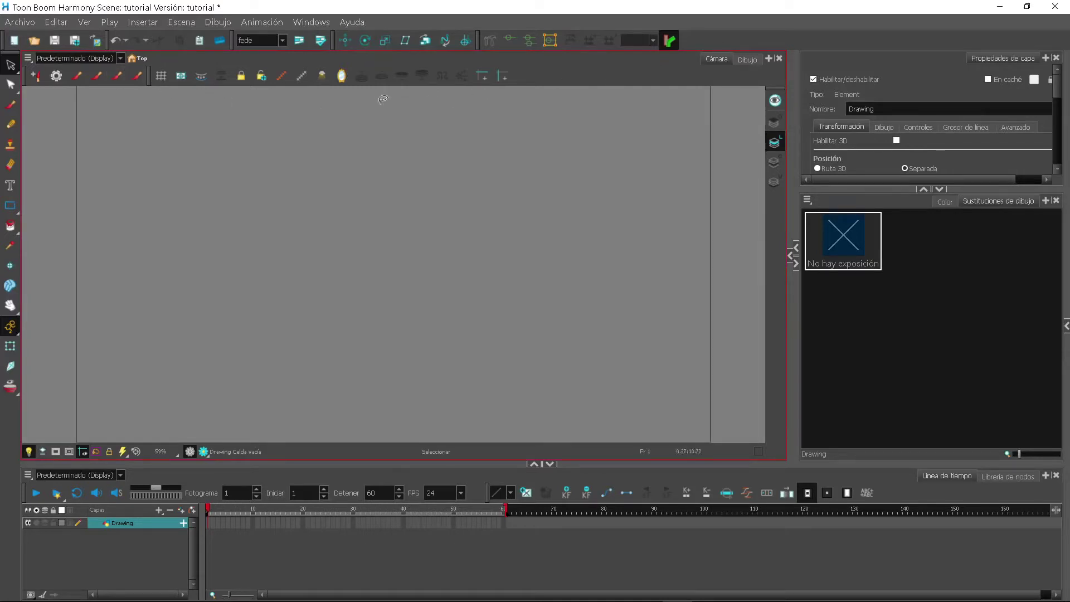
right_click(751, 44)
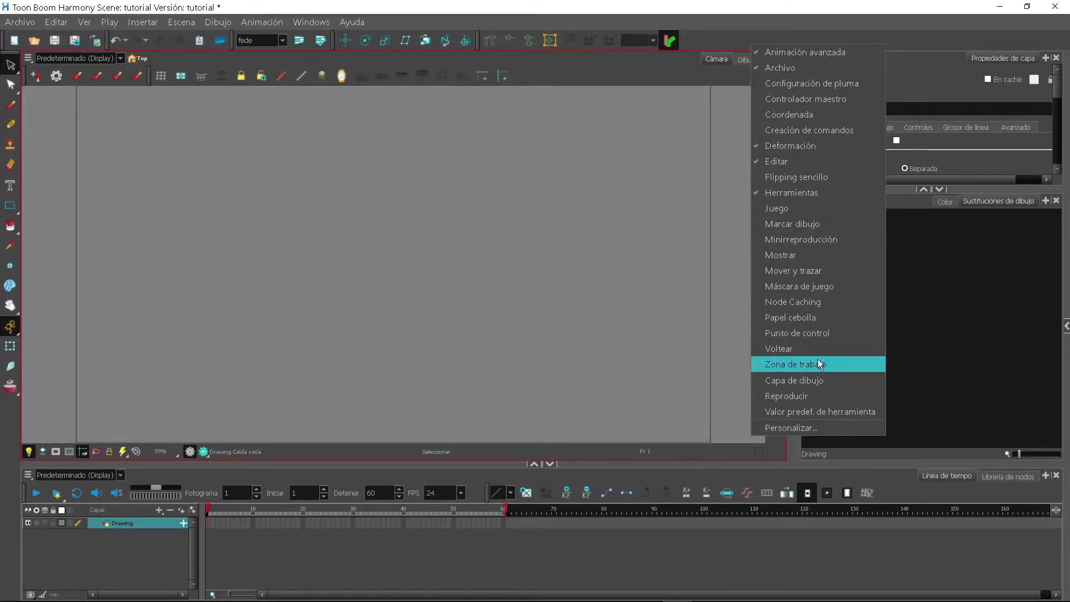
left_click(715, 40)
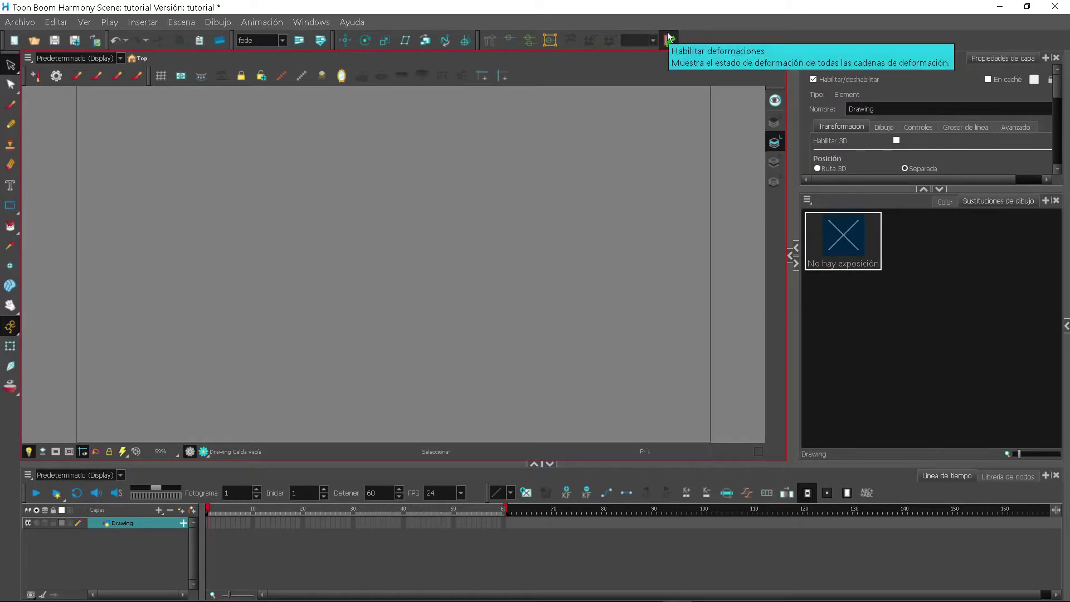
left_click(283, 40)
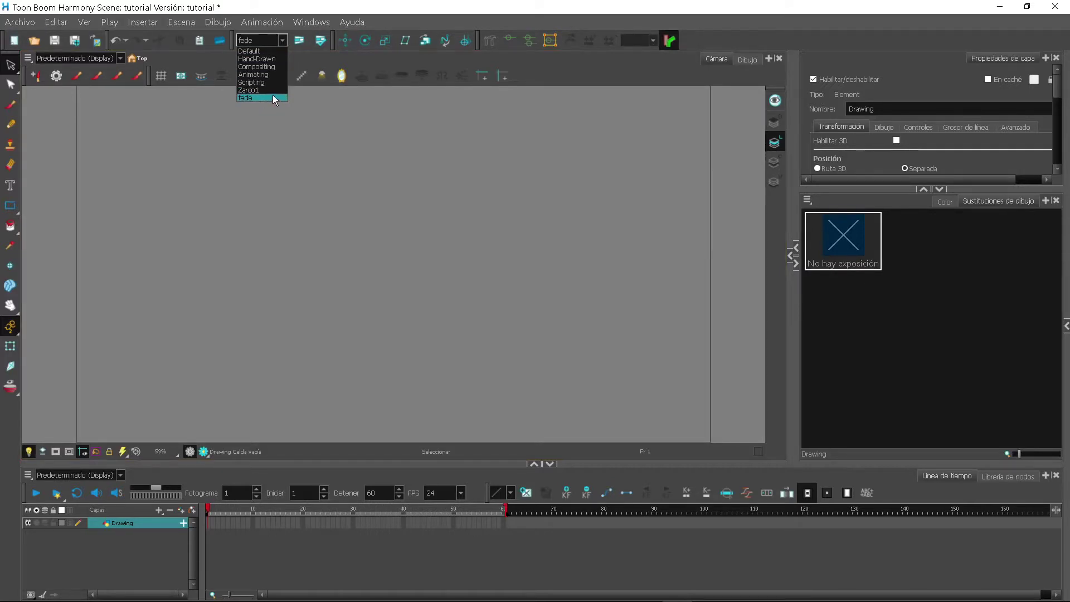
left_click(694, 39)
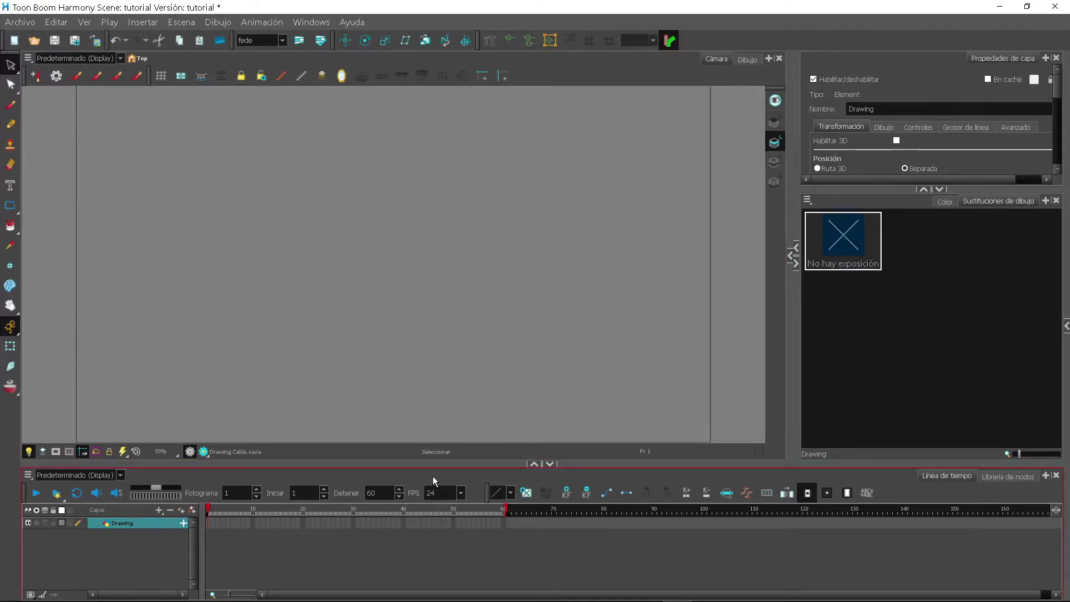
Step: Reopen the collapsed Vista de nodos column and add a Carta de color layer to the scene
left_click(1066, 326)
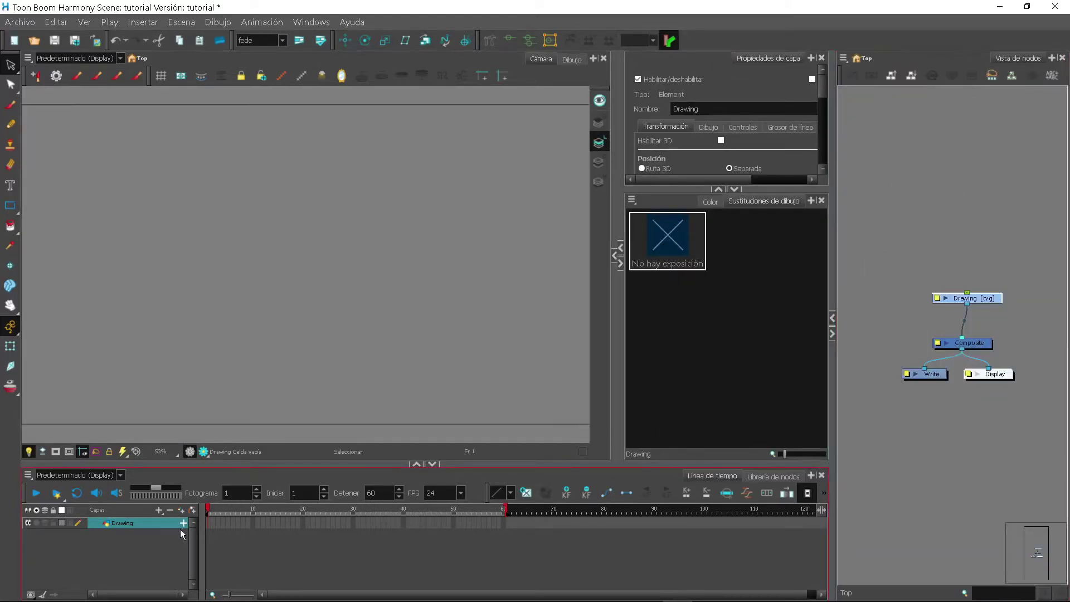
left_click(159, 511)
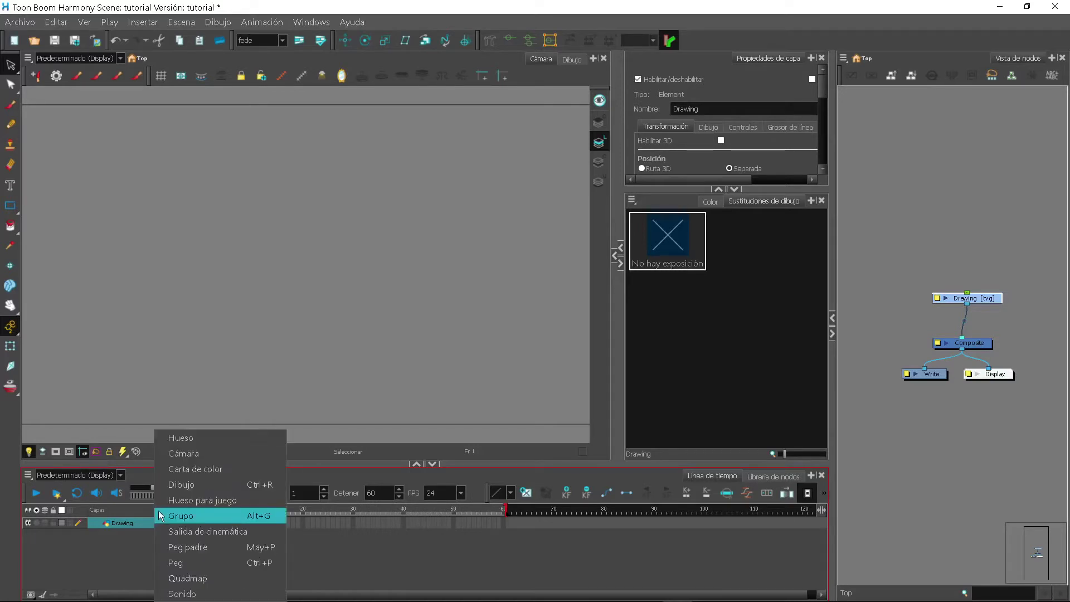
left_click(186, 471)
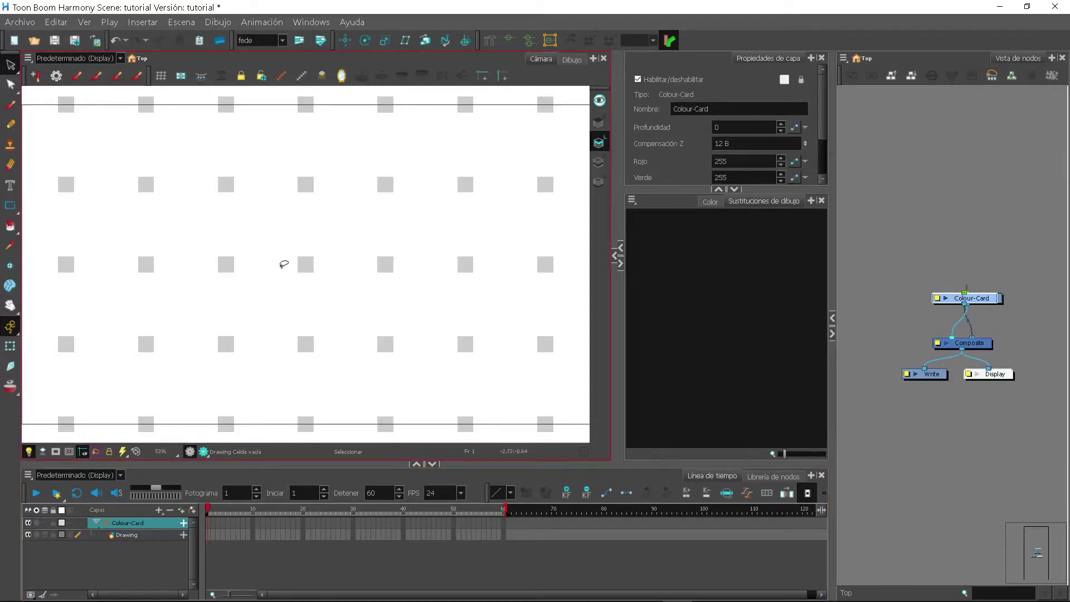
Step: Disconnect Colour-Card from the Drawing node's input and place the two nodes side by side above Composite, Colour-Card slightly lower
mouse_move(987, 307)
left_mouse_down()
mouse_move(1011, 278)
mouse_move(1030, 279)
mouse_move(970, 297)
left_mouse_up()
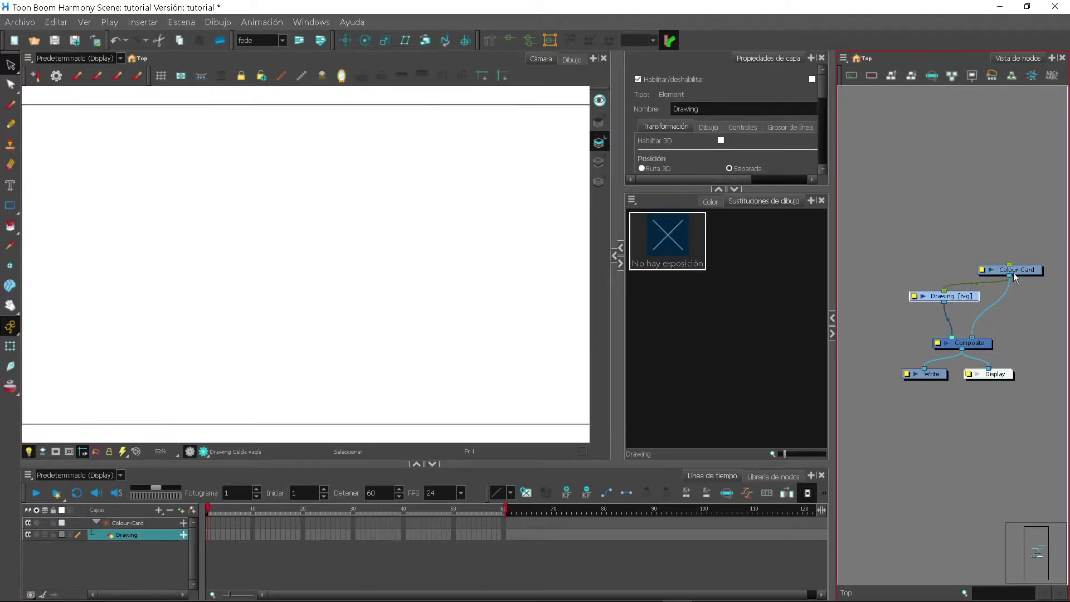
mouse_move(944, 291)
left_mouse_down()
mouse_move(953, 269)
mouse_move(1017, 266)
mouse_move(1025, 295)
left_mouse_up()
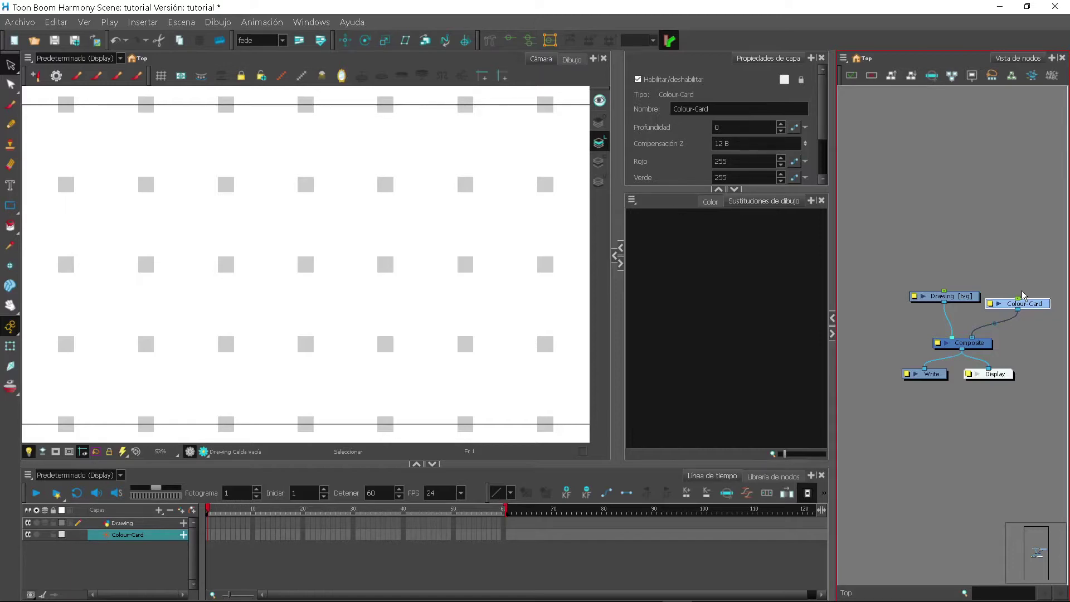
left_click_drag(1023, 296, 1022, 307)
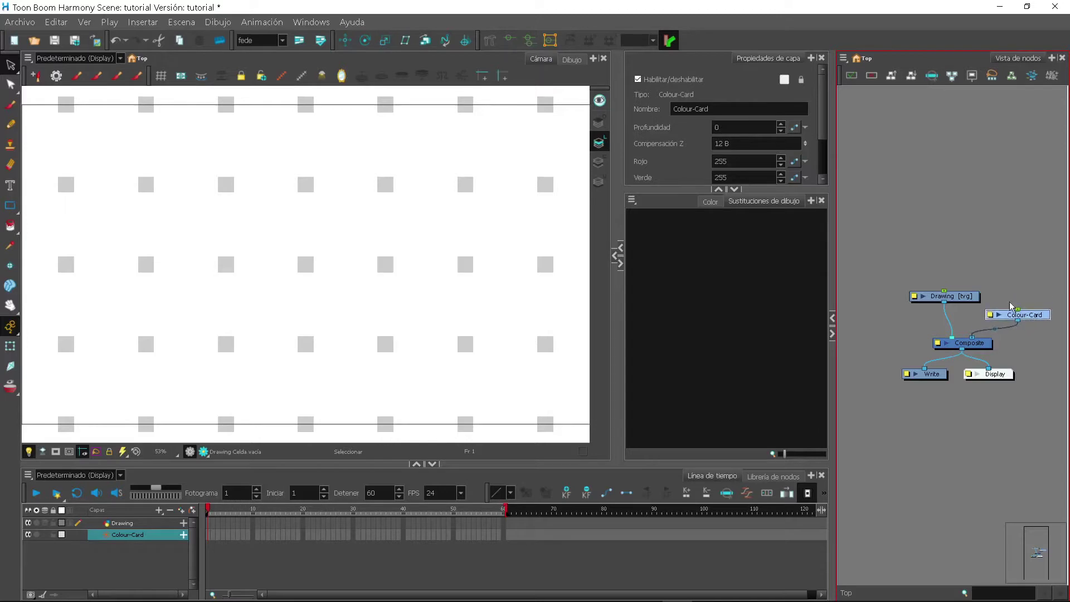
left_click_drag(1027, 319, 1018, 326)
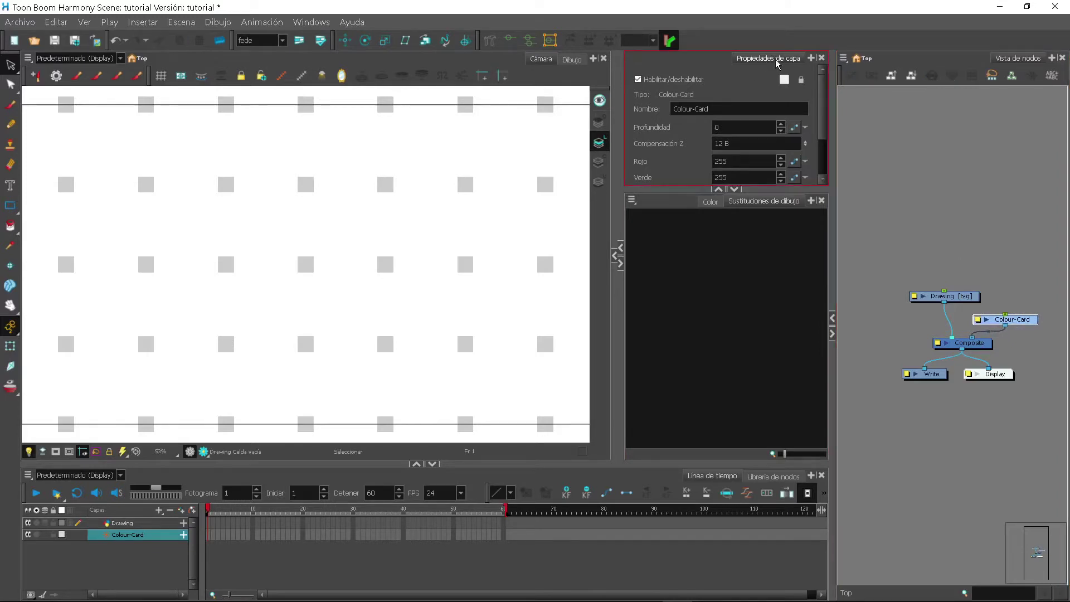
Step: Make Propiedades de capa taller and set the Colour-Card's colour to grey with Rojo, Verde and Azul at 170
left_click_drag(692, 192, 691, 276)
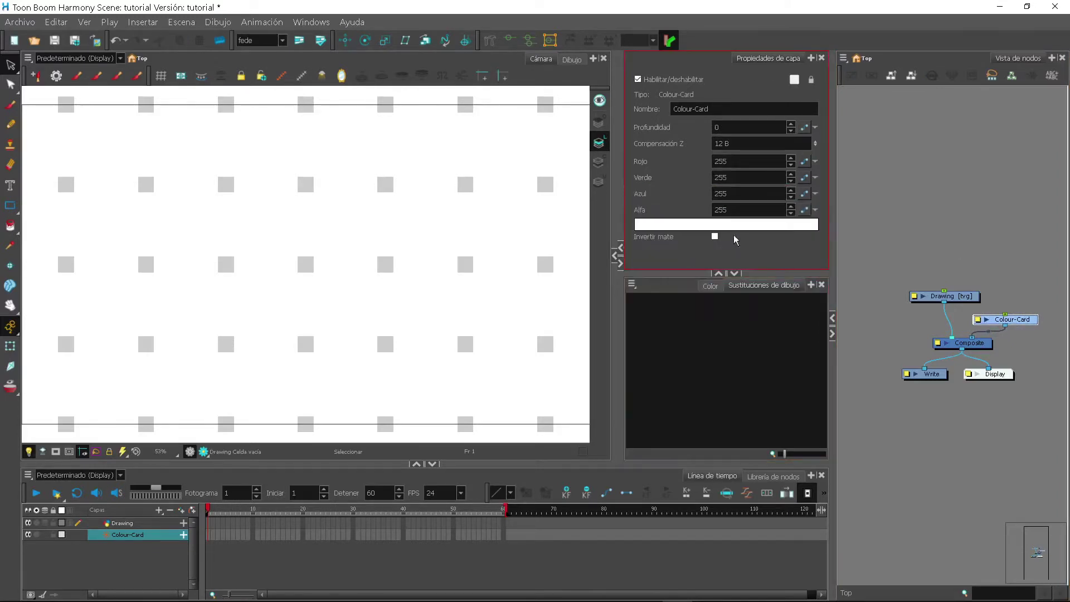
left_click(656, 229)
left_click_drag(523, 179, 521, 195)
left_click(684, 130)
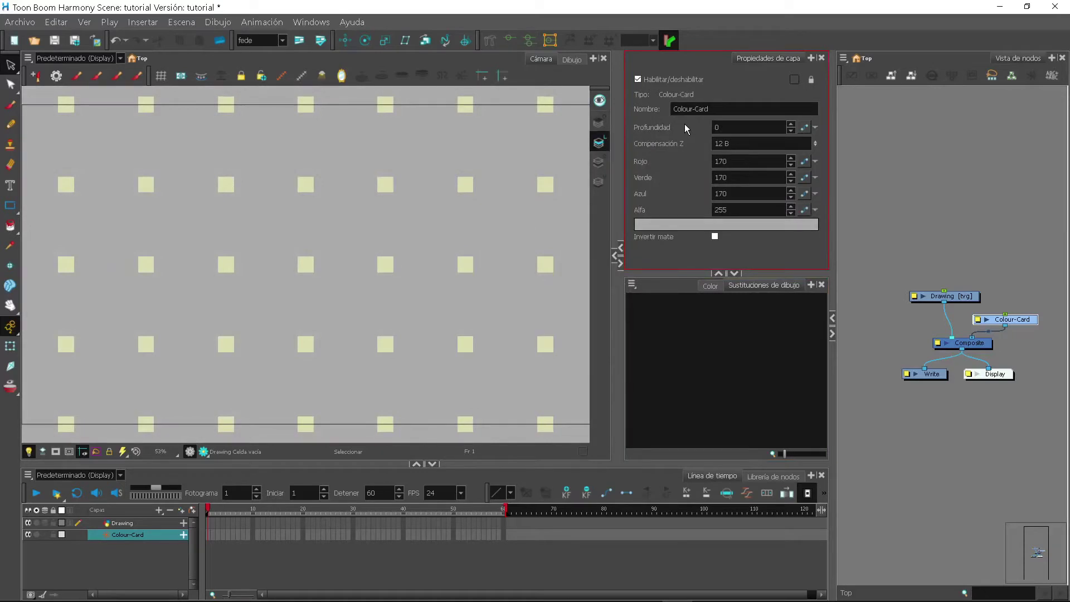
Step: Select the Drawing node and scrub the timeline, leaving the playhead at frame 58
left_click(961, 299)
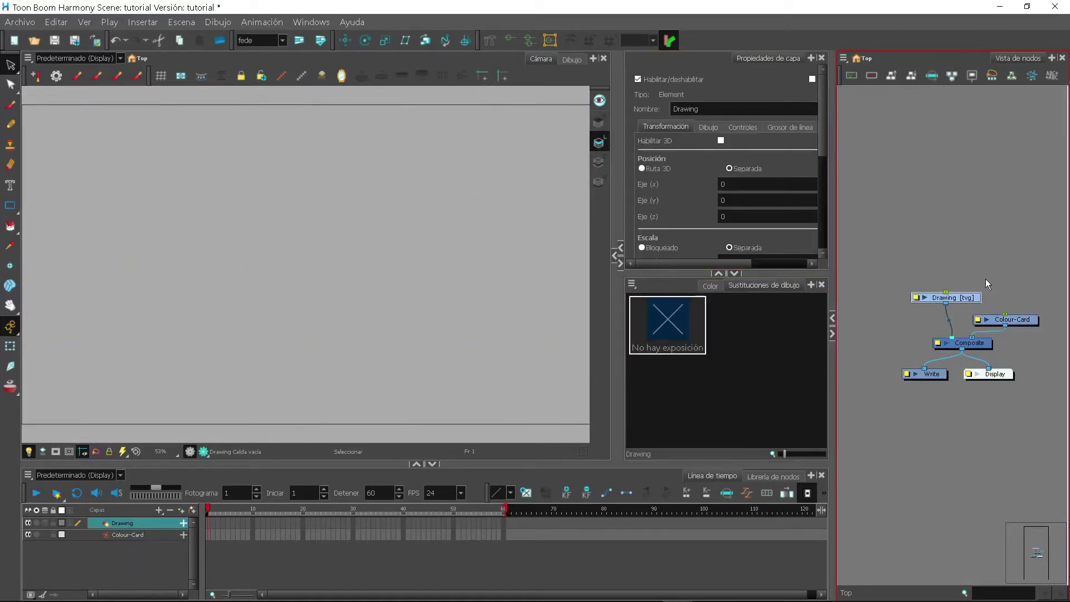
left_click_drag(493, 509, 478, 512)
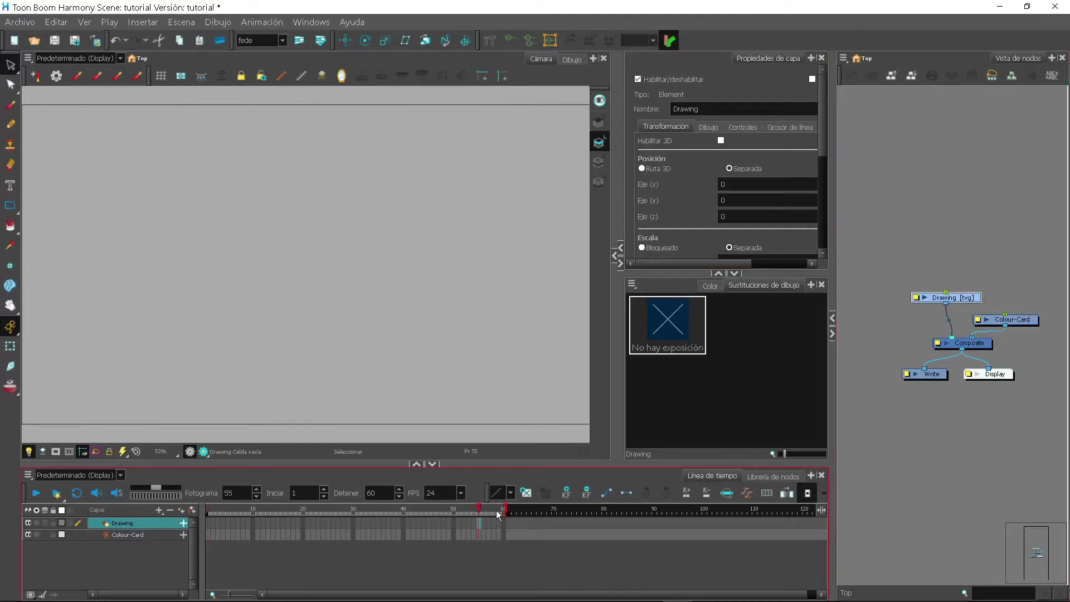
left_click(304, 516)
left_click(495, 523)
left_click(240, 265)
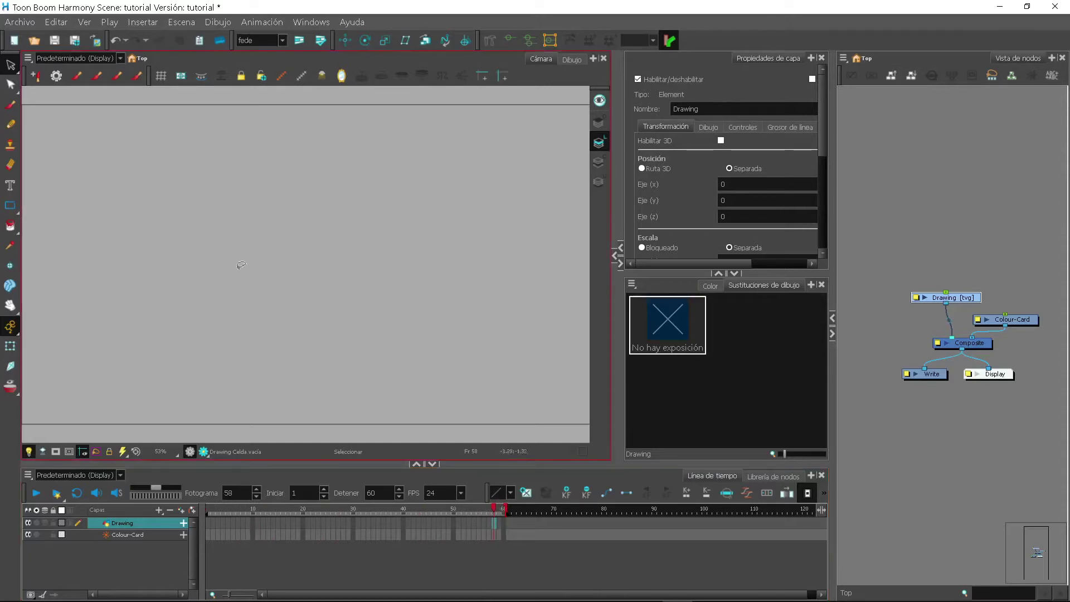
Step: Set the scene length to 100 frames
left_click(189, 24)
left_click(190, 40)
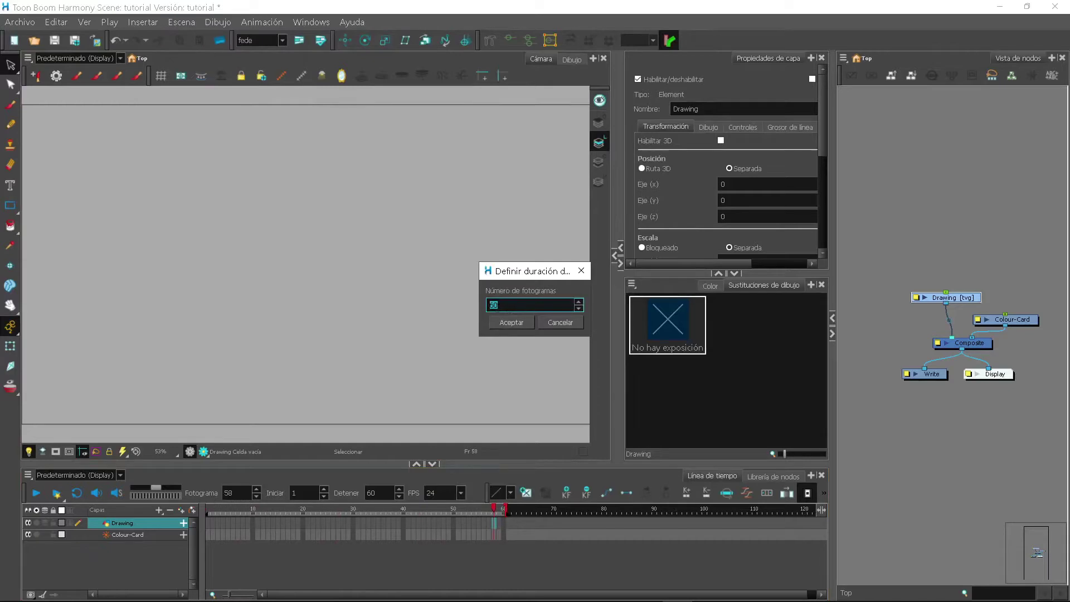
type("100")
left_click(503, 323)
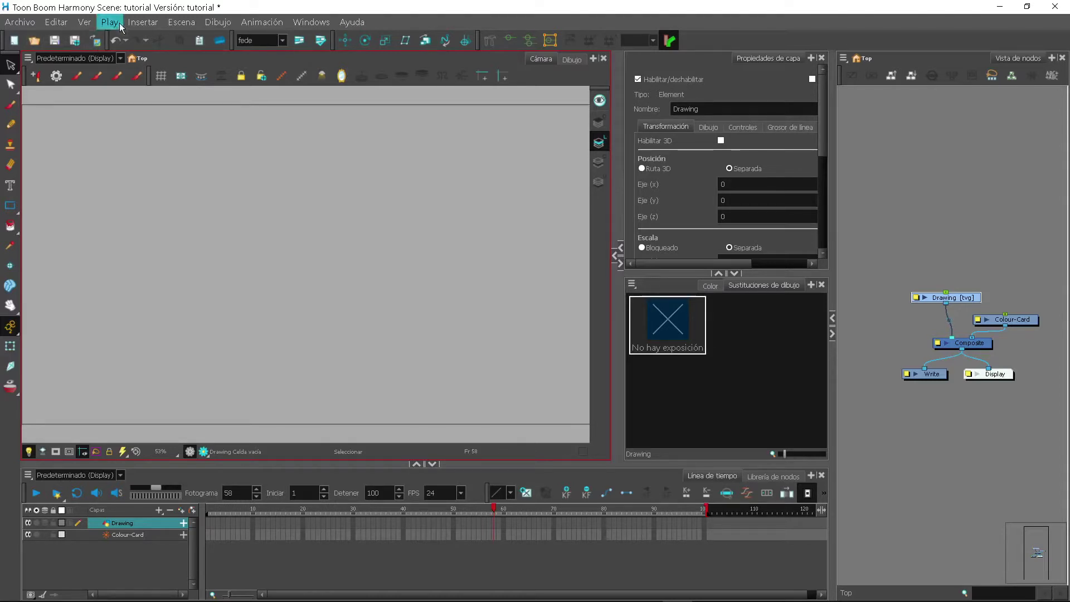
Step: Open the preferences, enable automatic saving in the General settings, and check the Centrarse en ratón option
left_click(27, 27)
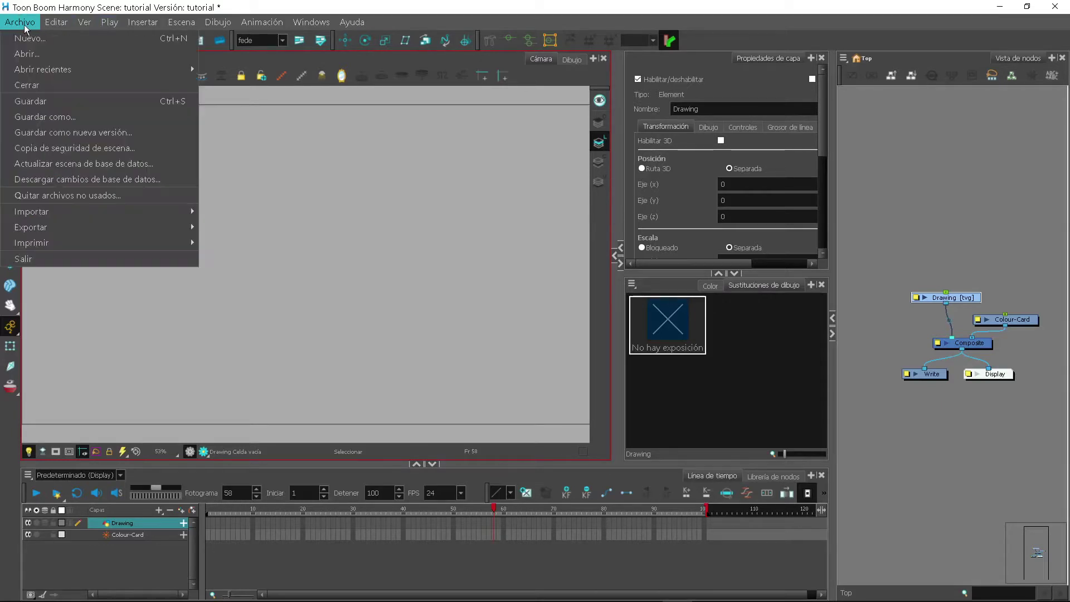
mouse_move(56, 22)
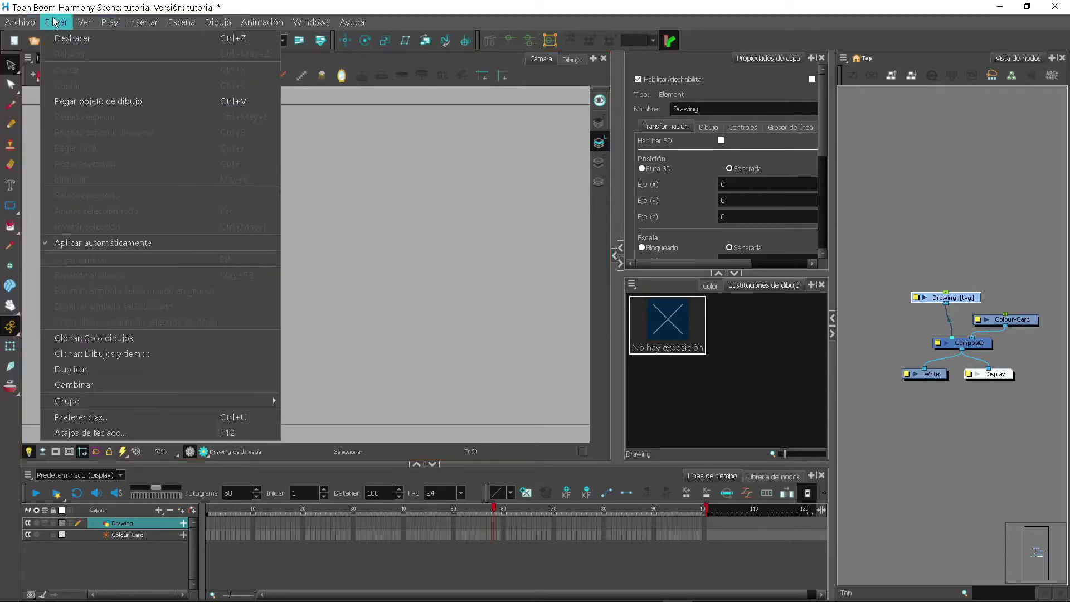
left_click(108, 418)
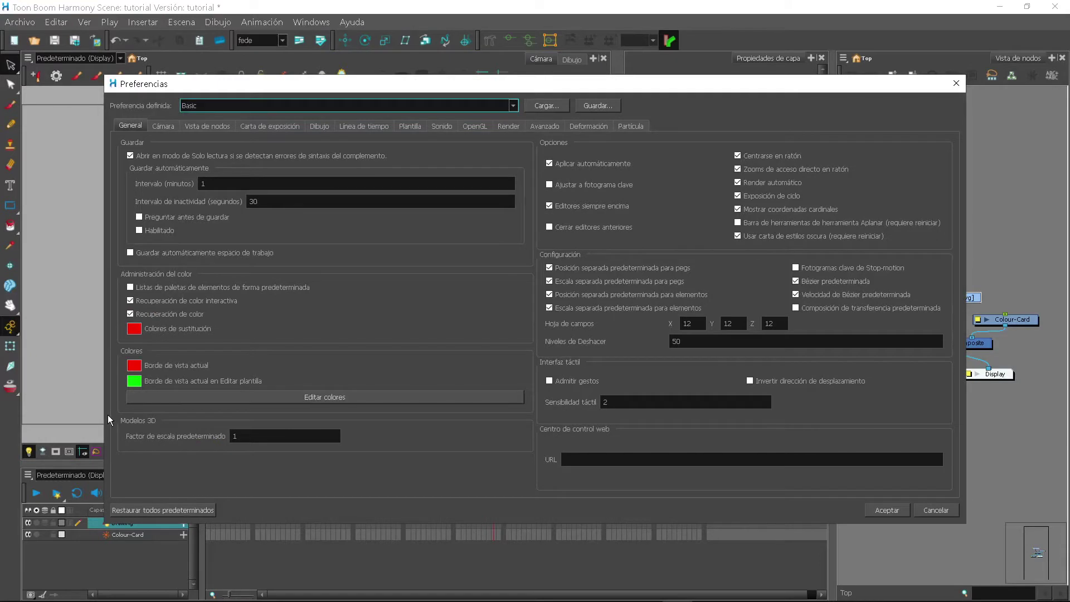
left_click(141, 125)
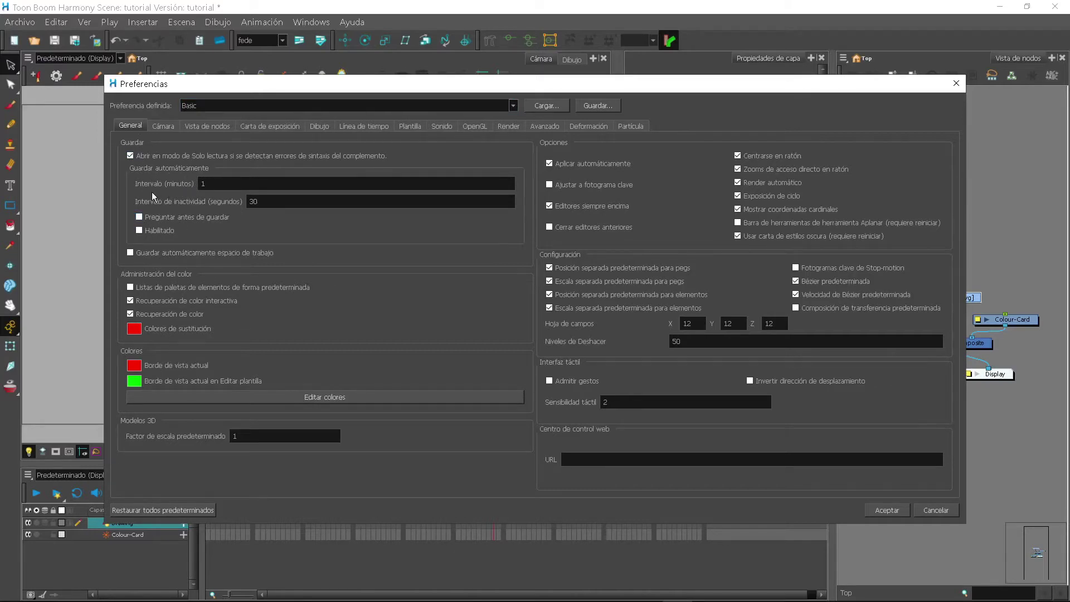
left_click(205, 184)
left_click(738, 157)
mouse_move(760, 152)
Step: Review the Cámara, Dibujo and OpenGL preferences, examining Cursor de tamaño de pincel and Habilitar texturas en líneas de lápiz
left_click(163, 126)
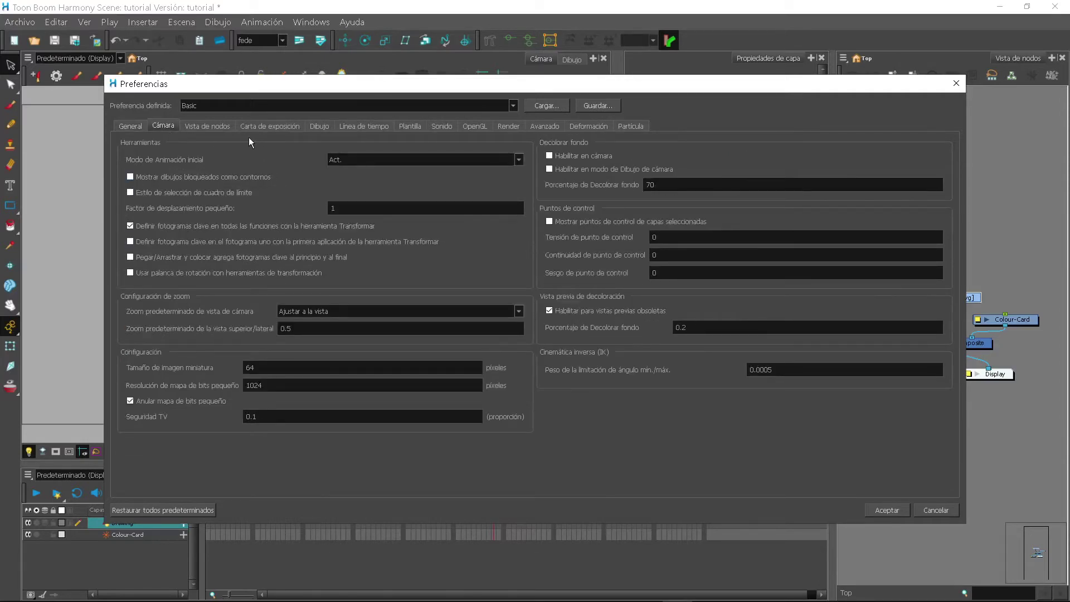
left_click(319, 126)
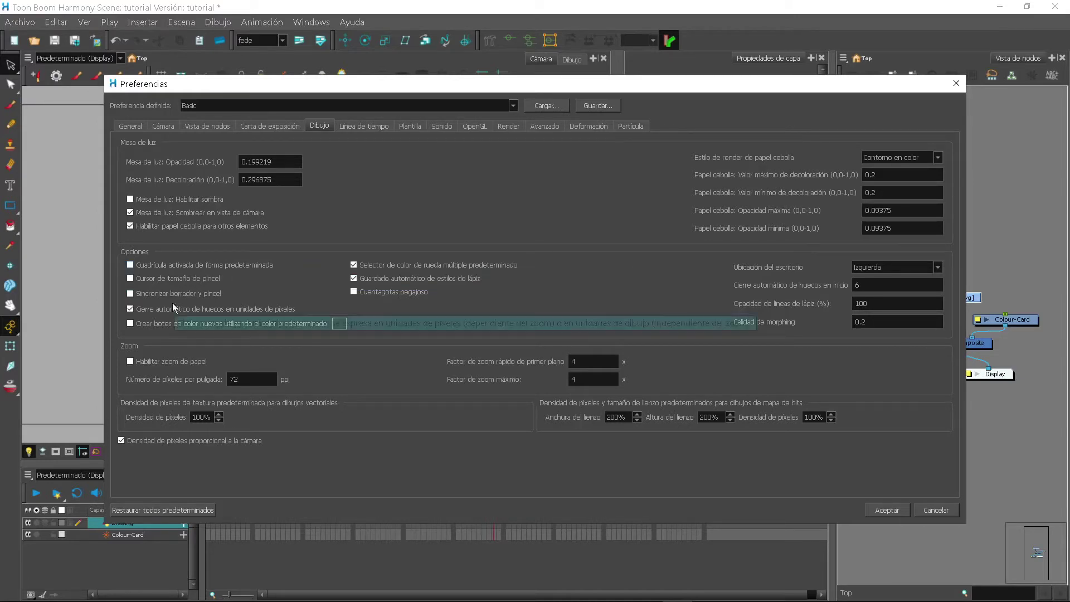
left_click(130, 279)
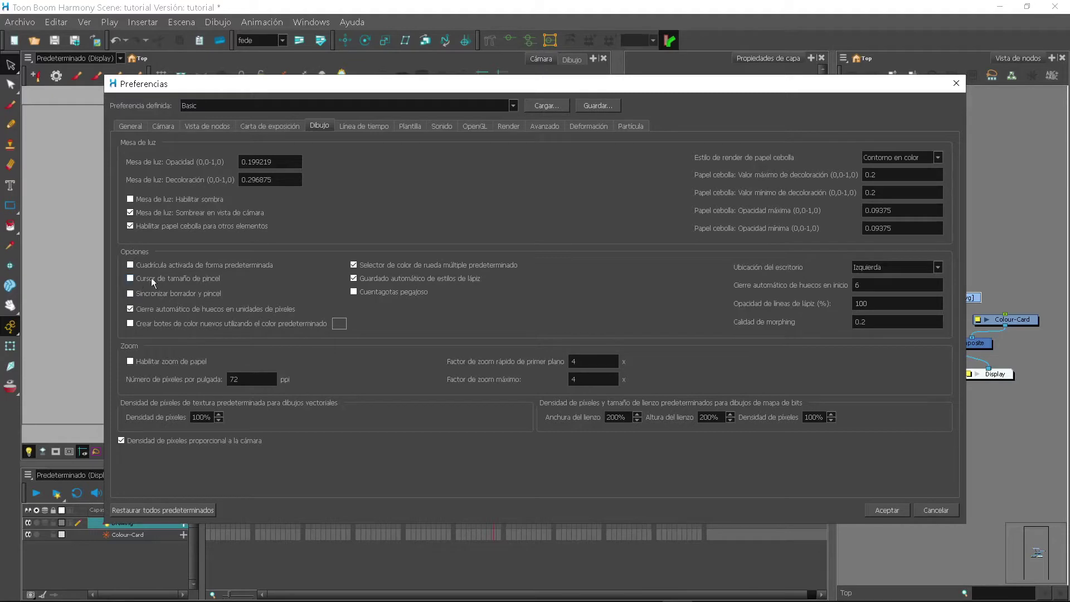
mouse_move(193, 266)
left_click(473, 126)
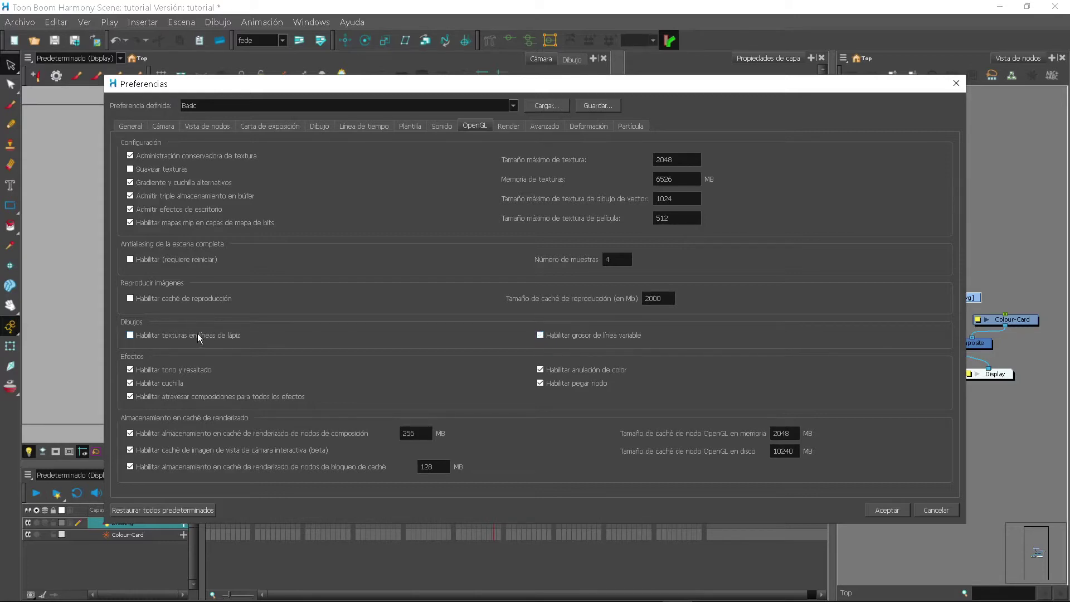
left_click(132, 336)
left_click(132, 335)
Step: Disable Admitir capas superior y de fondo in the Avanzado preferences and accept the preferences
left_click(556, 126)
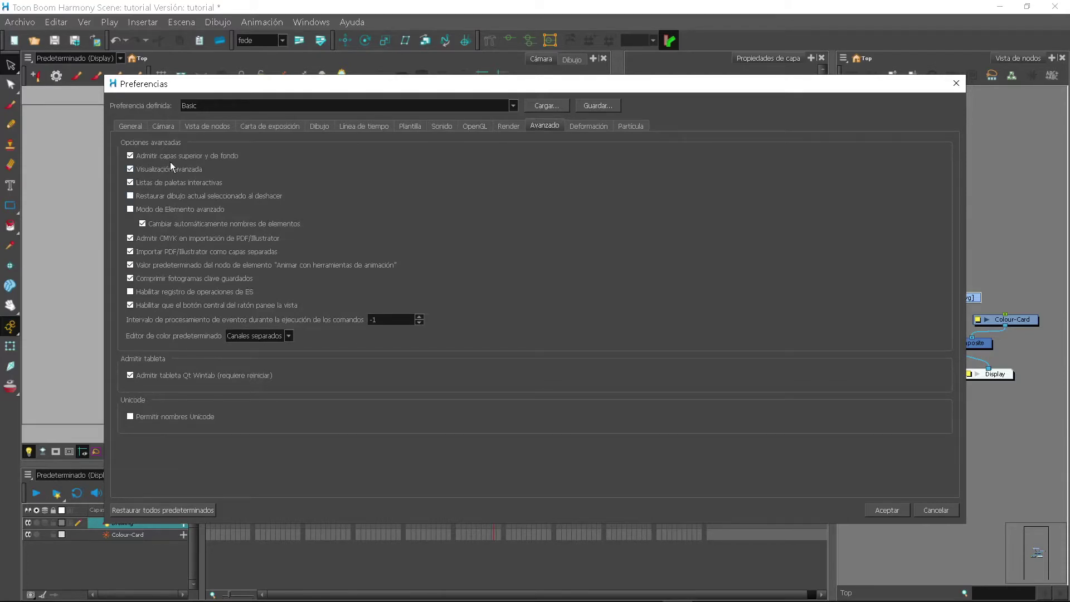
mouse_move(165, 158)
left_click(131, 158)
left_click(885, 510)
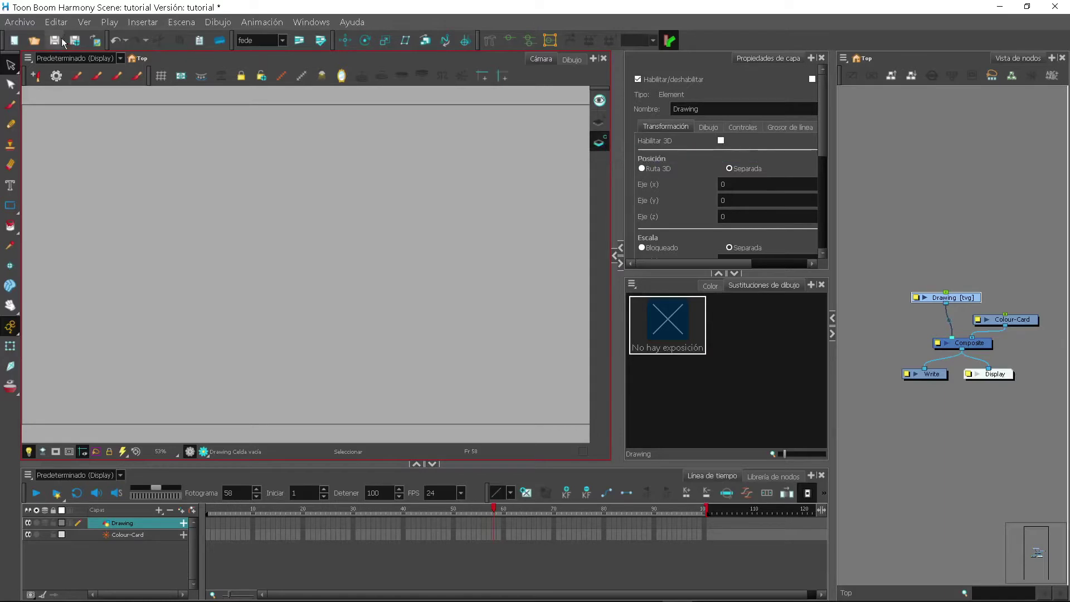
Step: Reopen the preferences, enable Admitir capas superior y de fondo in the Avanzado settings and accept
left_click(30, 26)
left_click(56, 22)
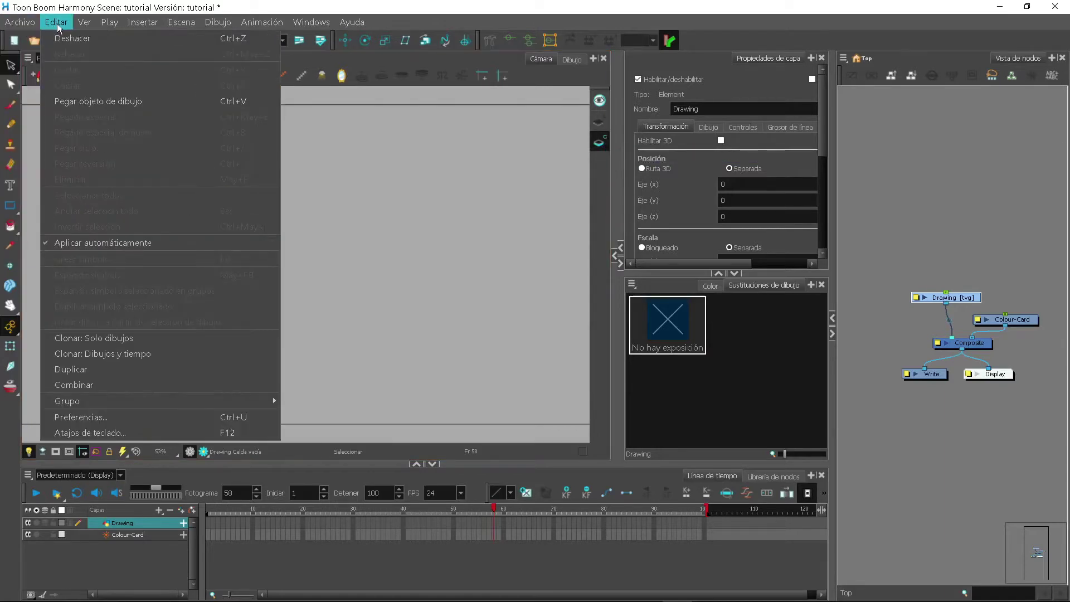
left_click(110, 416)
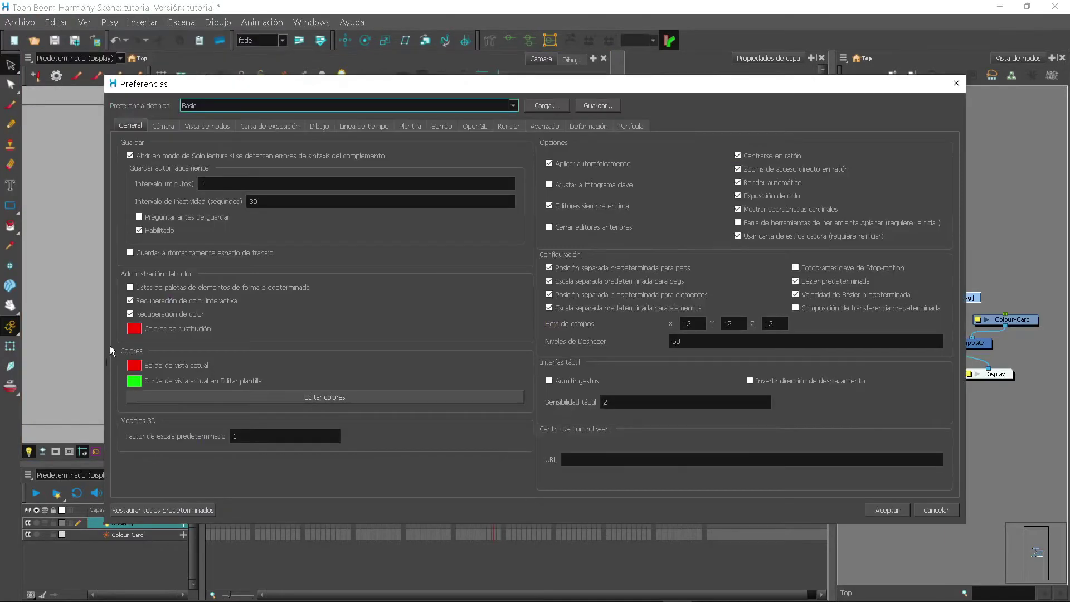
left_click(545, 126)
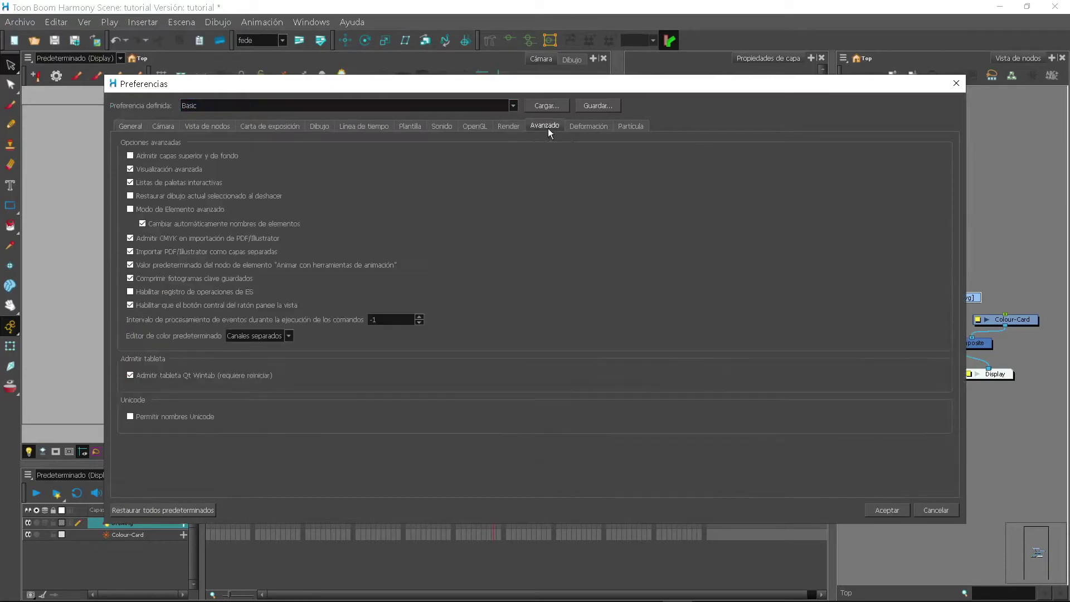
left_click(131, 156)
left_click(884, 509)
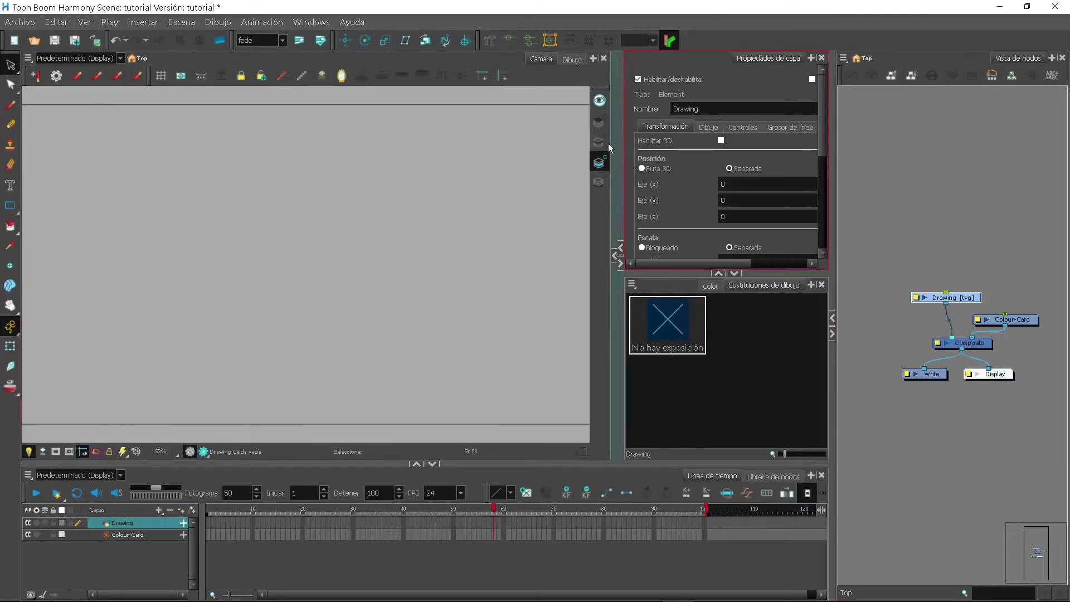
Step: Switch the camera view between the overlay, line, colour and underlay art layers, ending on line art
left_click(599, 181)
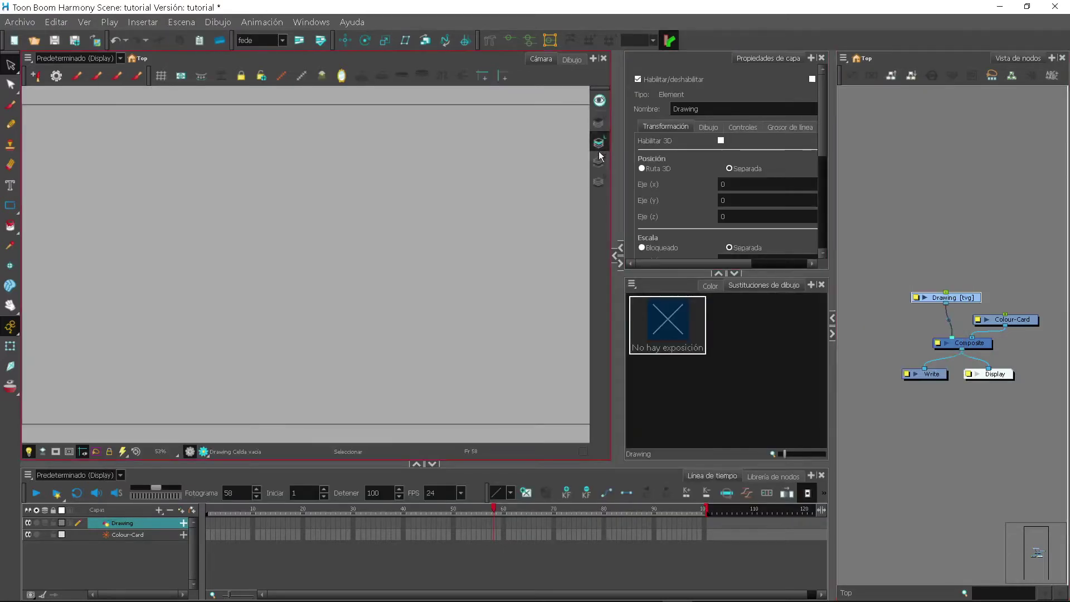
left_click(600, 124)
left_click(600, 186)
left_click(604, 147)
Step: Make the timeline area taller and rename the Drawing layer to persnaje
left_click_drag(234, 464, 234, 427)
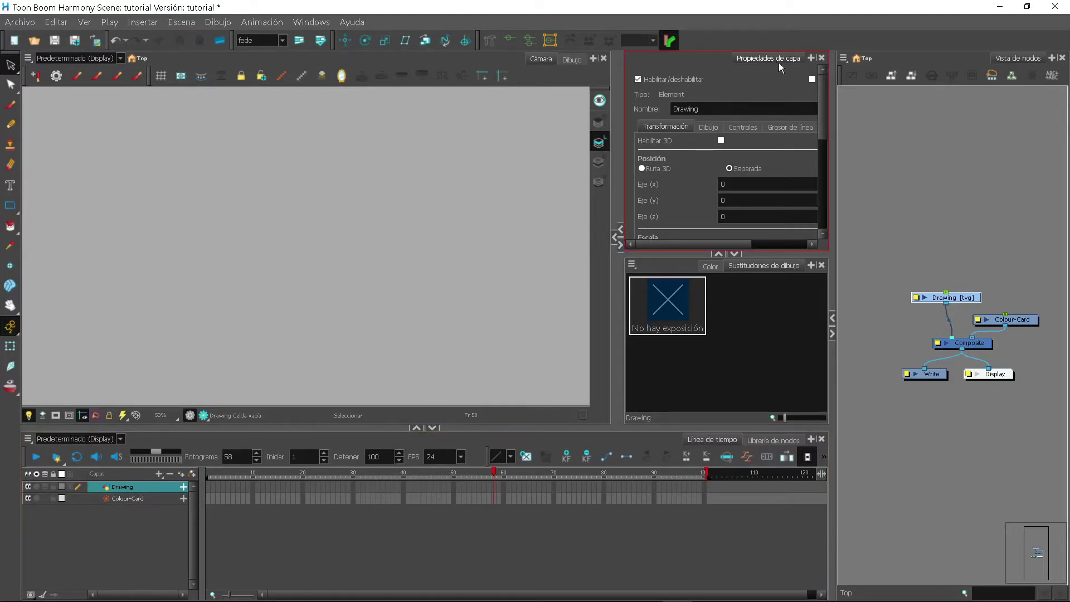
double_click(670, 115)
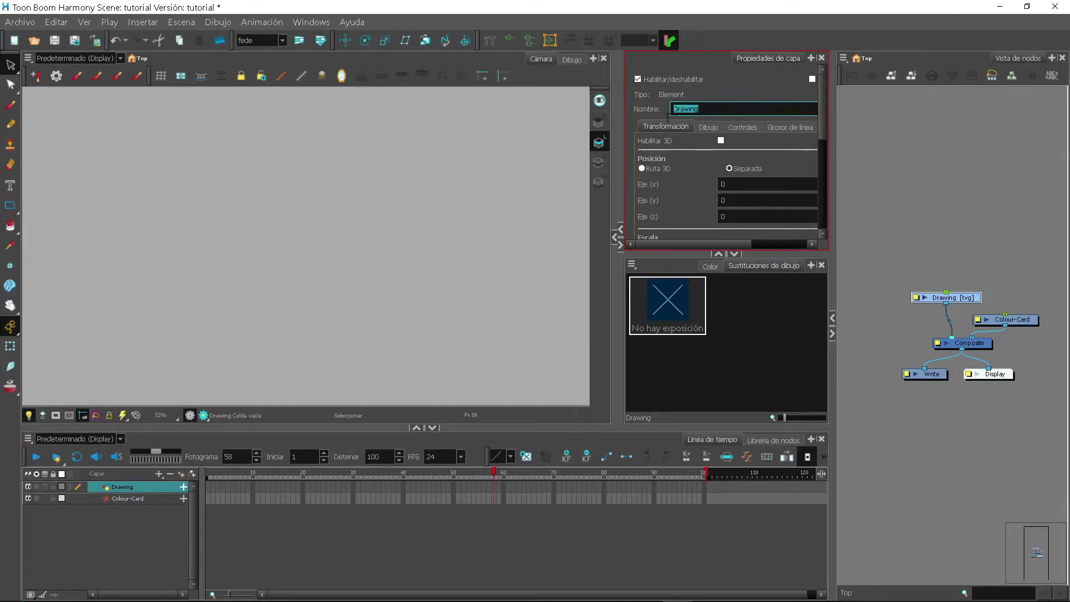
type("persr aje")
key("BackSpace")
type("naje")
key("Return")
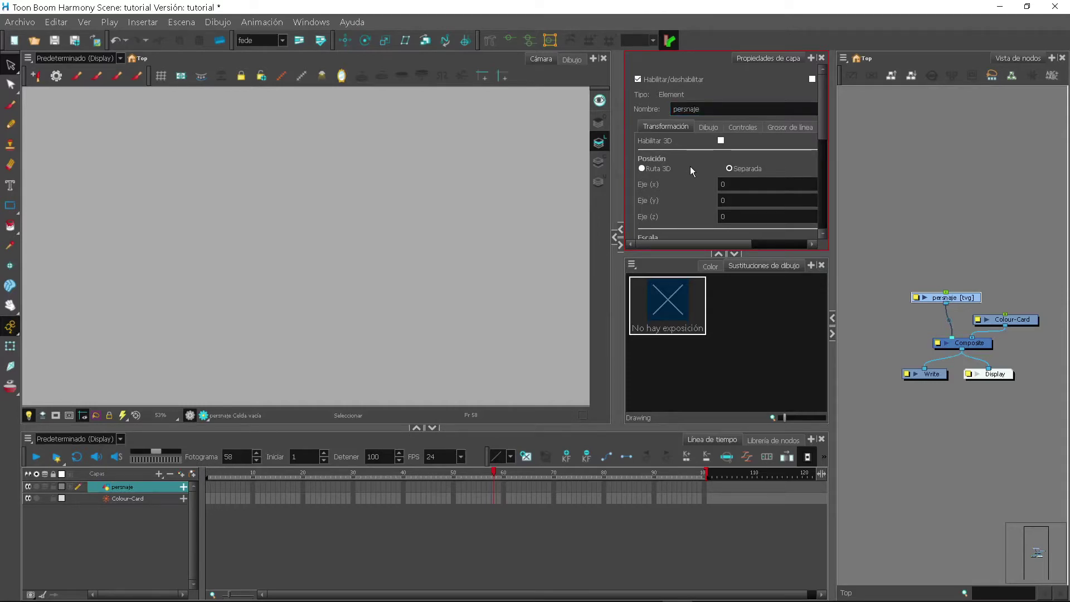
Step: Add a new vector drawing layer named fondo above the persnaje layer
left_click(165, 484)
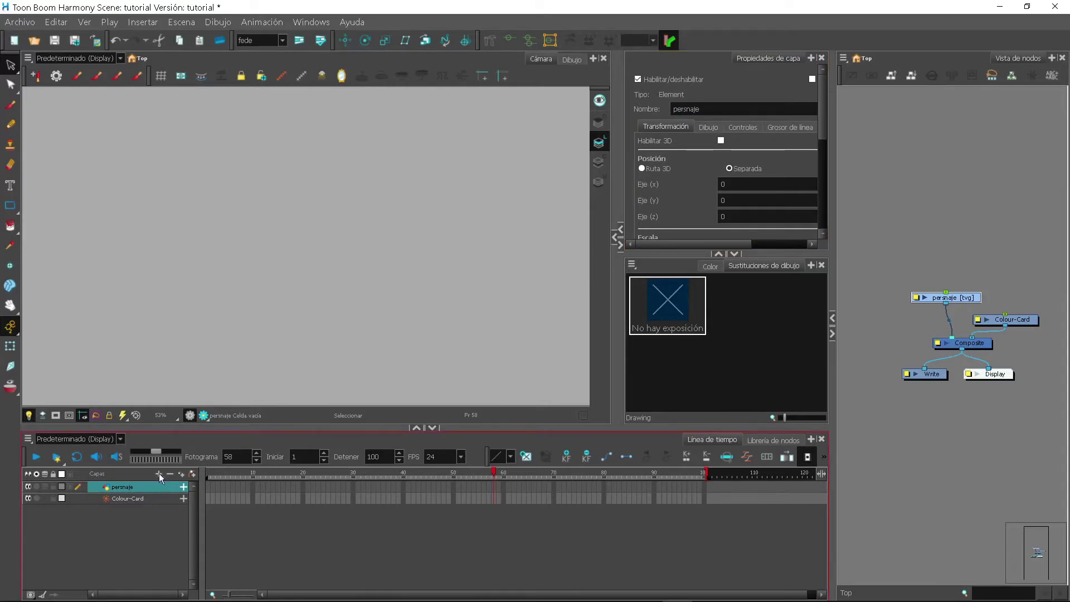
left_click(160, 474)
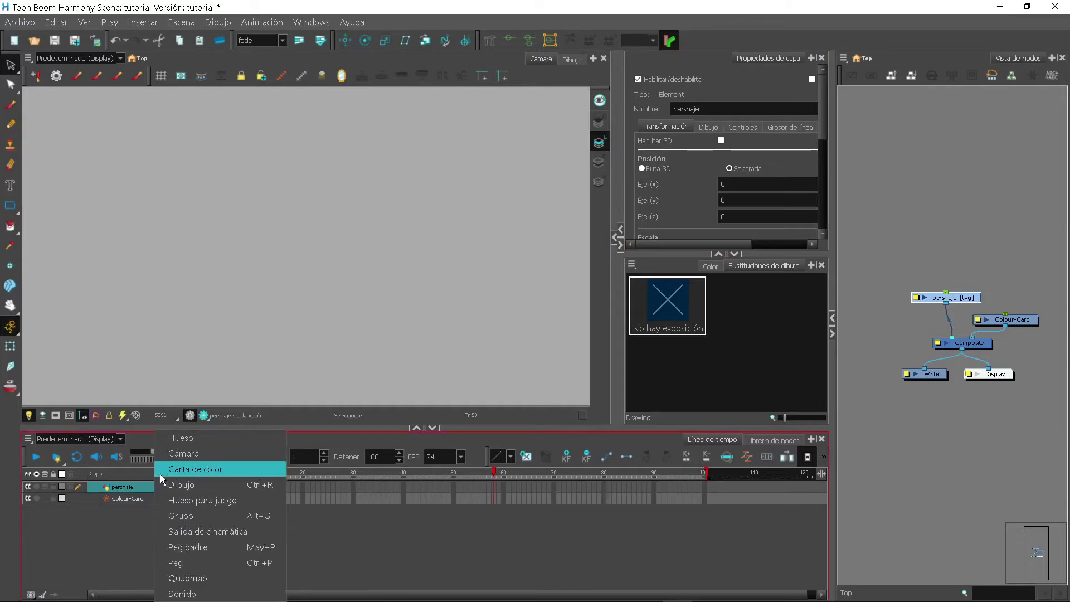
left_click(193, 483)
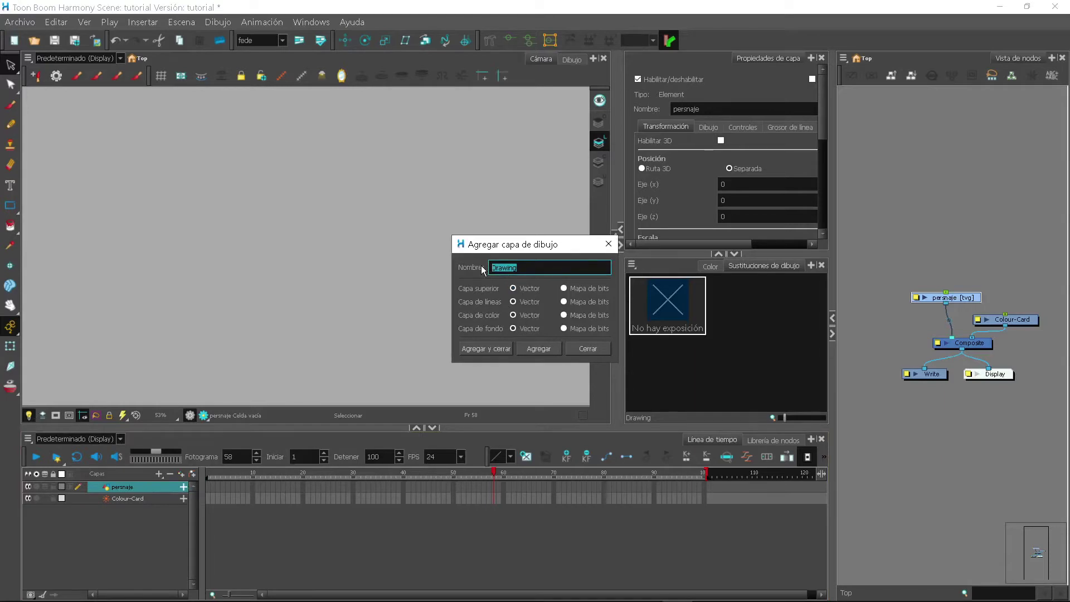
type("fondo")
left_click(486, 348)
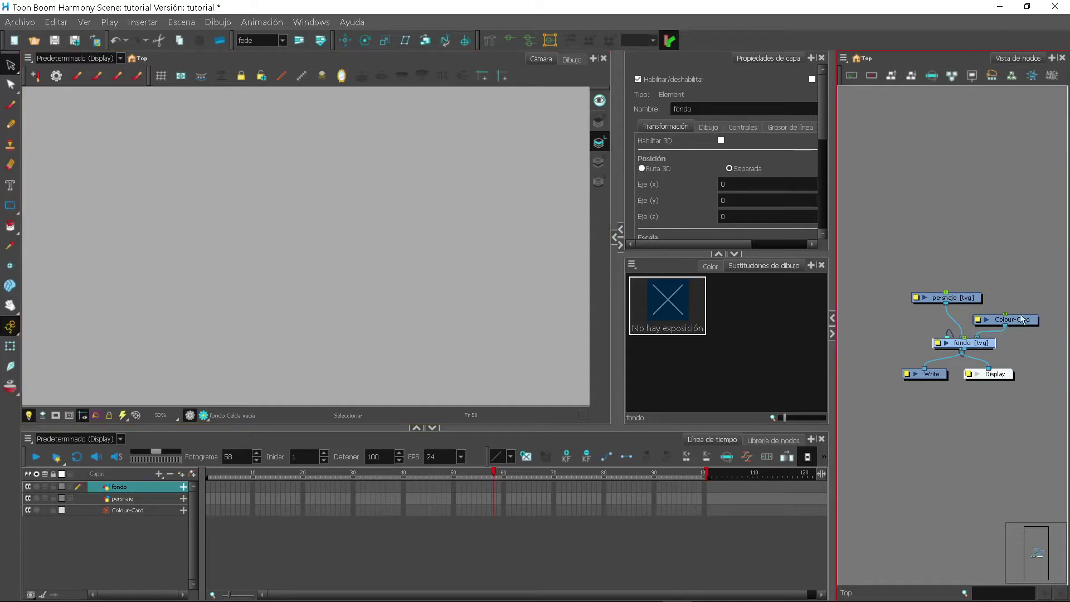
Step: Spread the nodes apart around Composite, with fondo and persnaje side by side above it and Colour-Card further right
left_click_drag(1023, 319, 1042, 329)
left_click_drag(981, 344, 983, 279)
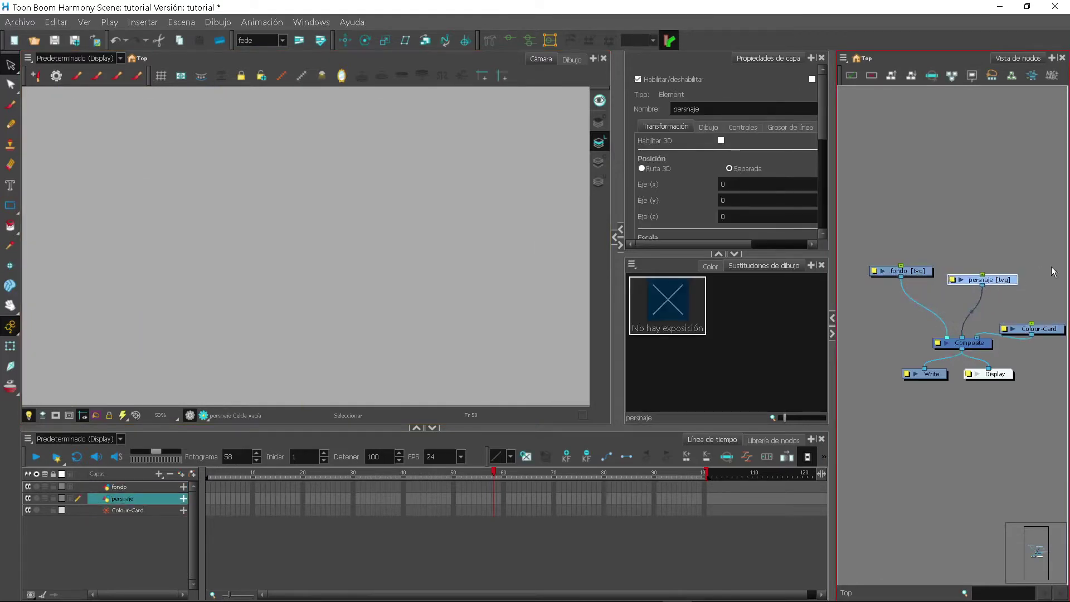
Step: Move the playhead to frame 1 and compare the persnaje and fondo layers, leaving fondo selected
left_click(159, 496)
key("Up")
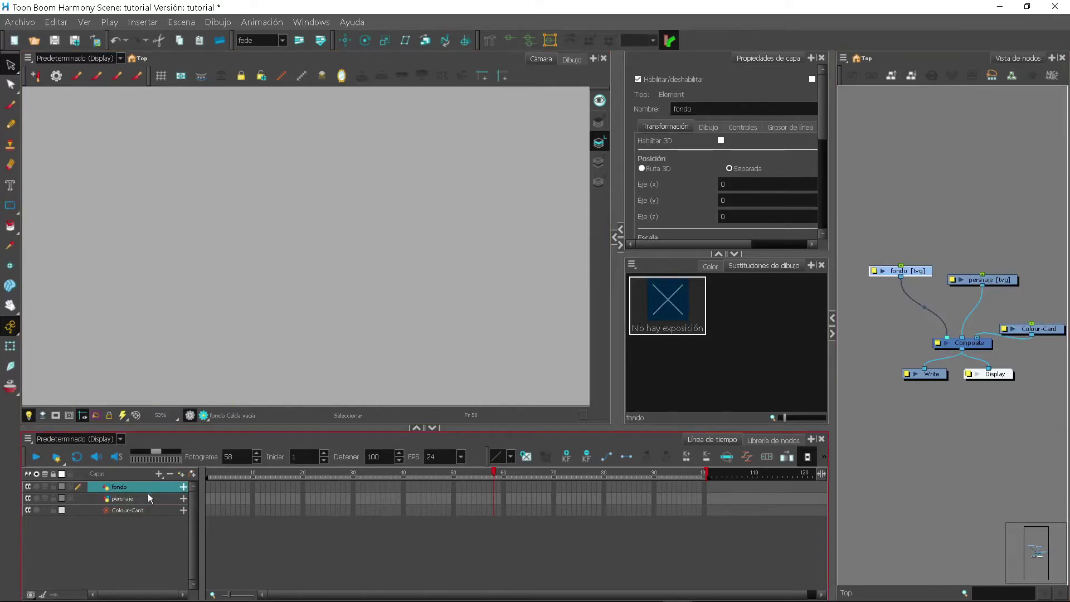
left_click(148, 493)
left_click(148, 490)
left_click(440, 232)
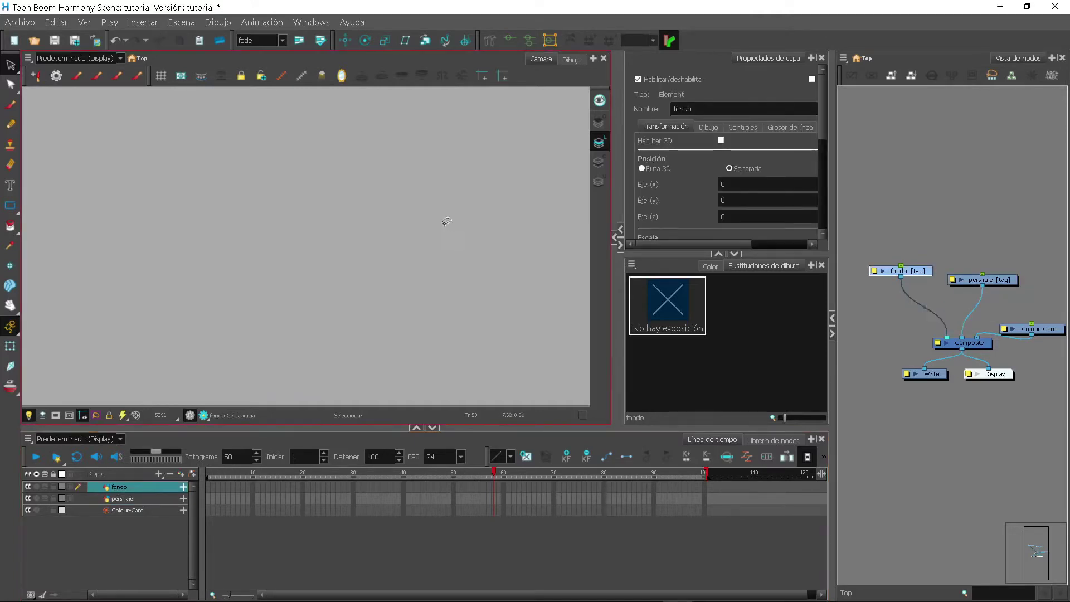
scroll(388, 231, "down", 1)
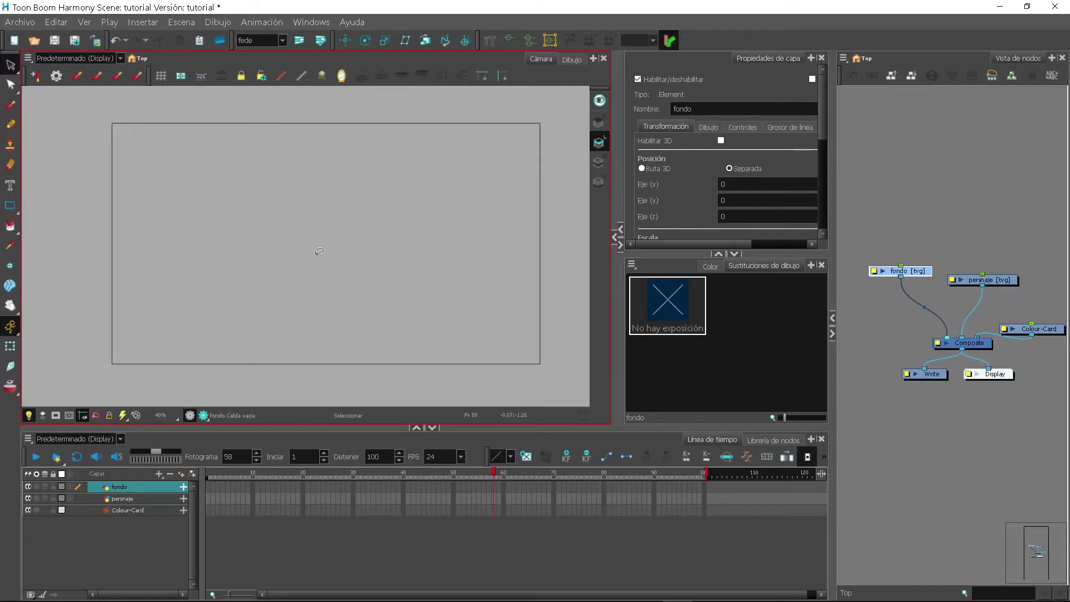
left_click(159, 491)
key("shift+comma")
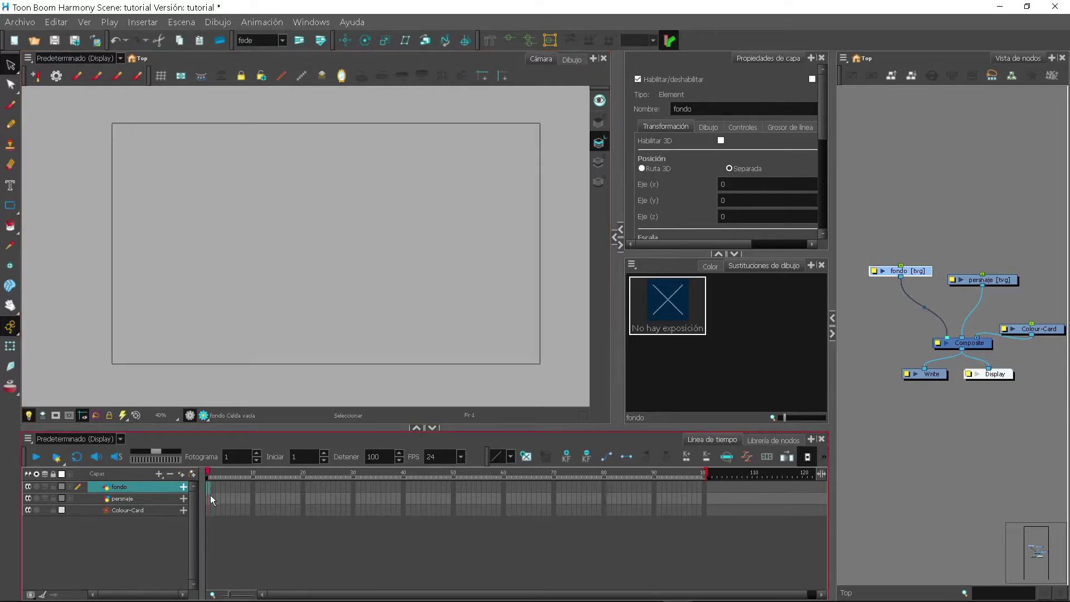
left_click(153, 498)
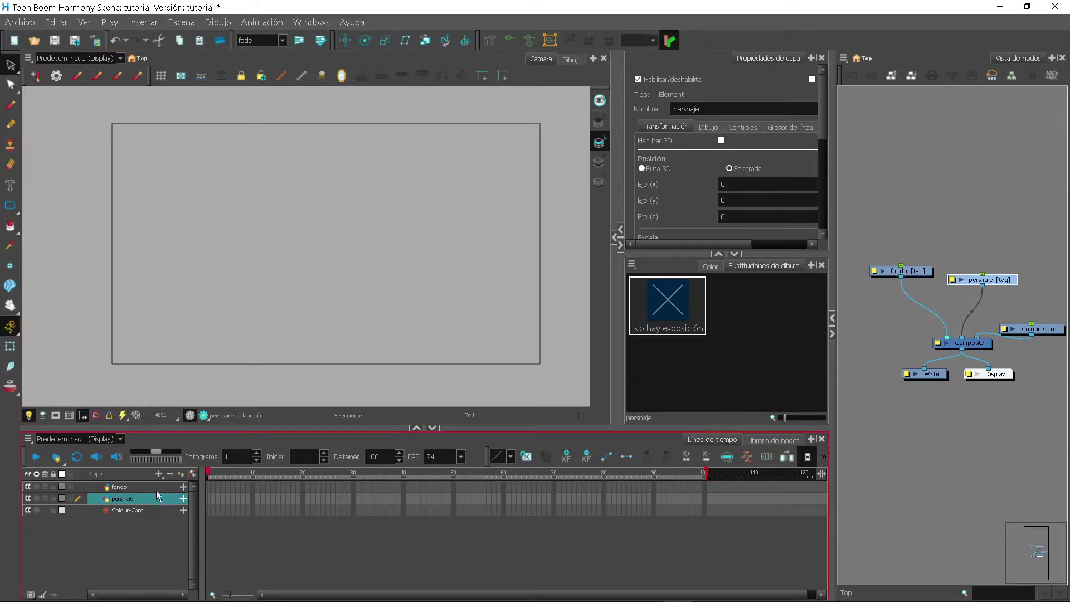
left_click(155, 488)
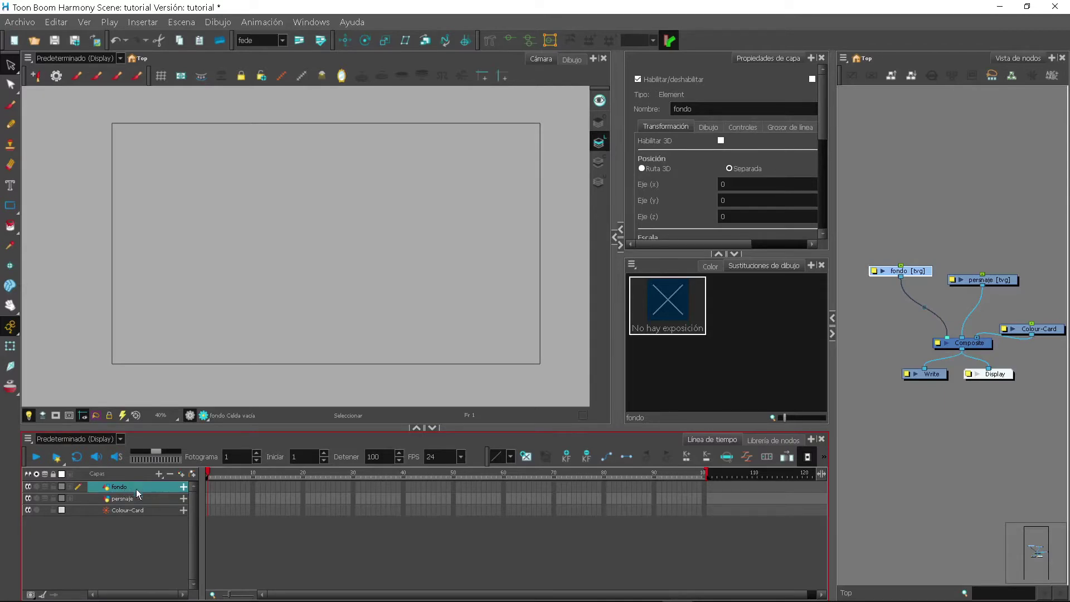
Step: Nudge the persnaje and fondo nodes closer together above Composite and save the scene
left_click_drag(984, 280, 924, 269)
left_click(926, 272)
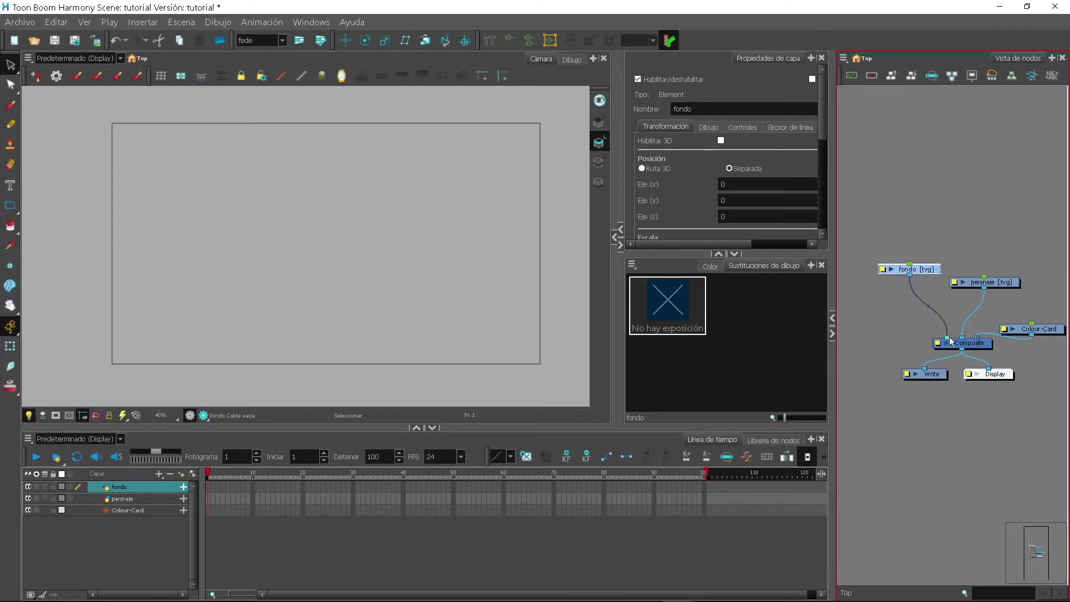
left_click_drag(928, 270, 927, 275)
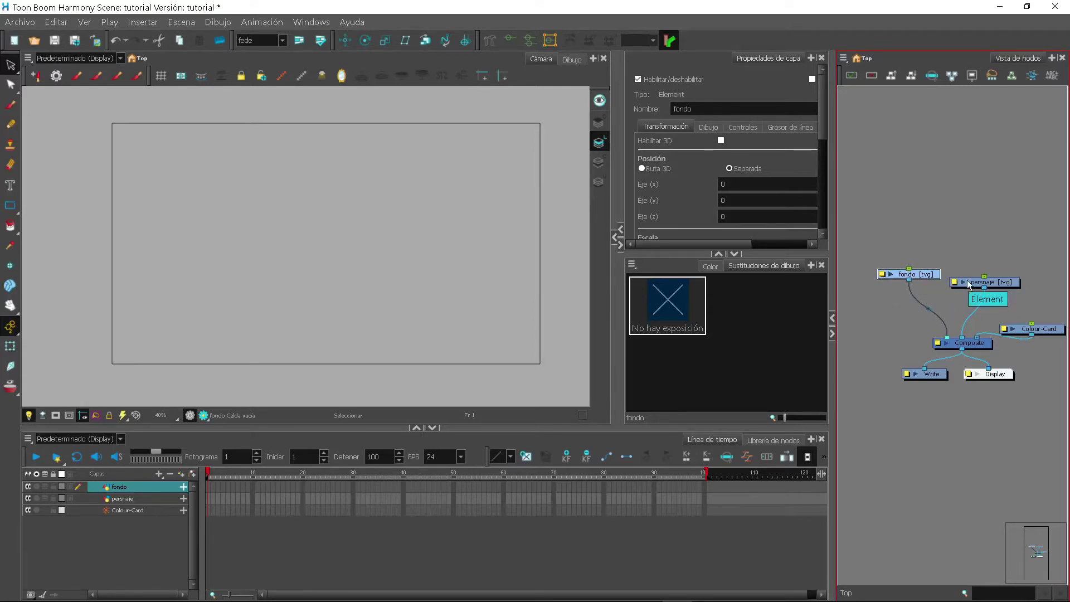
key("ctrl+s")
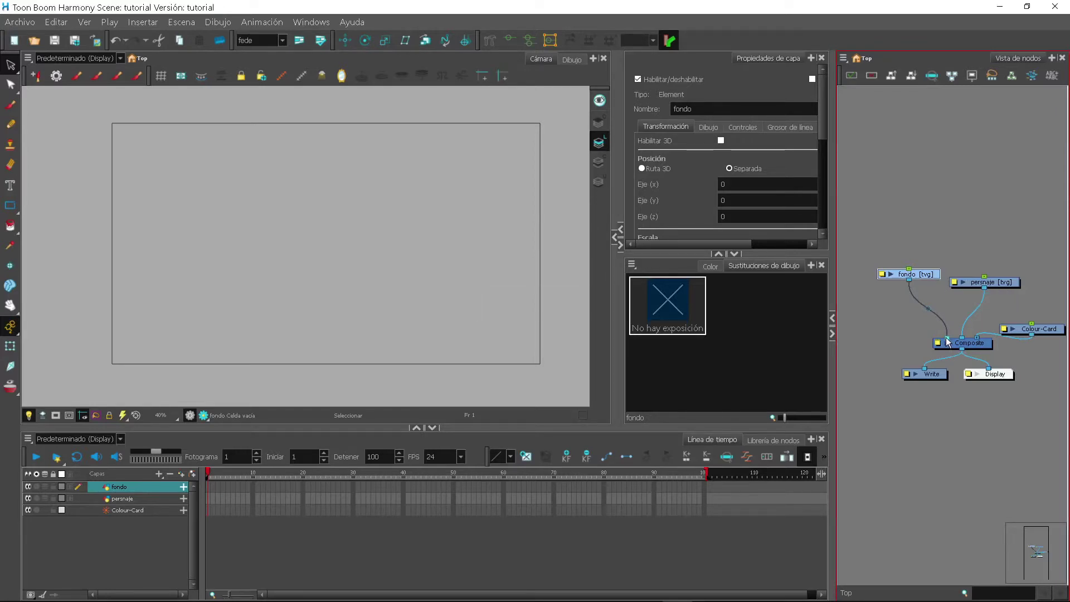
Step: Swap the fondo and persnaje connections on Composite so persnaje is in front, rearrange their nodes to match, and nudge Composite down
left_click_drag(948, 342, 966, 341)
mouse_move(930, 272)
left_mouse_down()
mouse_move(1006, 292)
mouse_move(936, 281)
left_mouse_up()
left_click(975, 293)
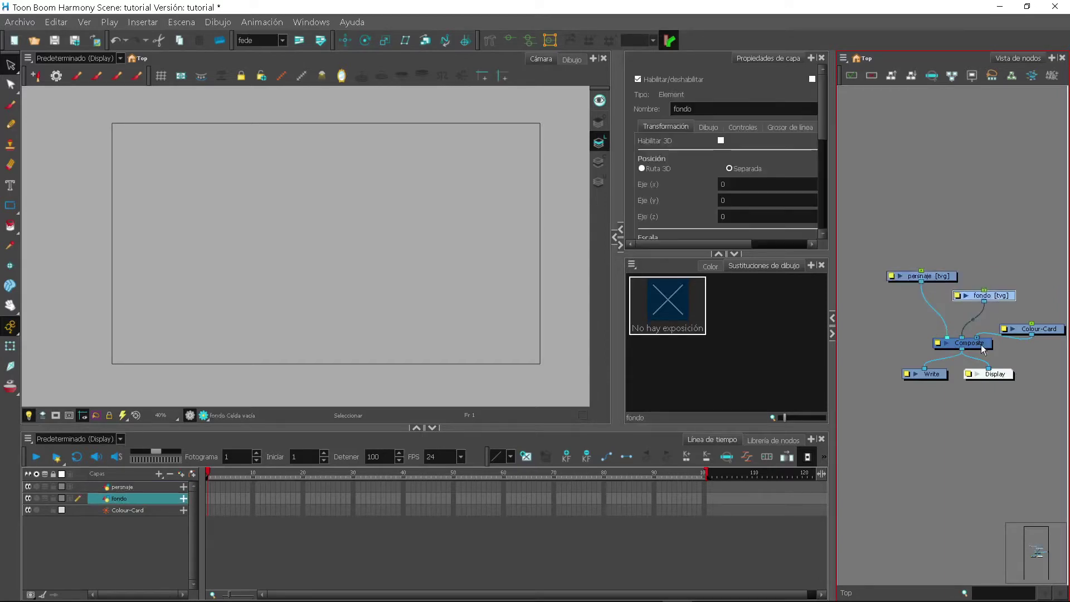
left_click_drag(984, 350, 979, 356)
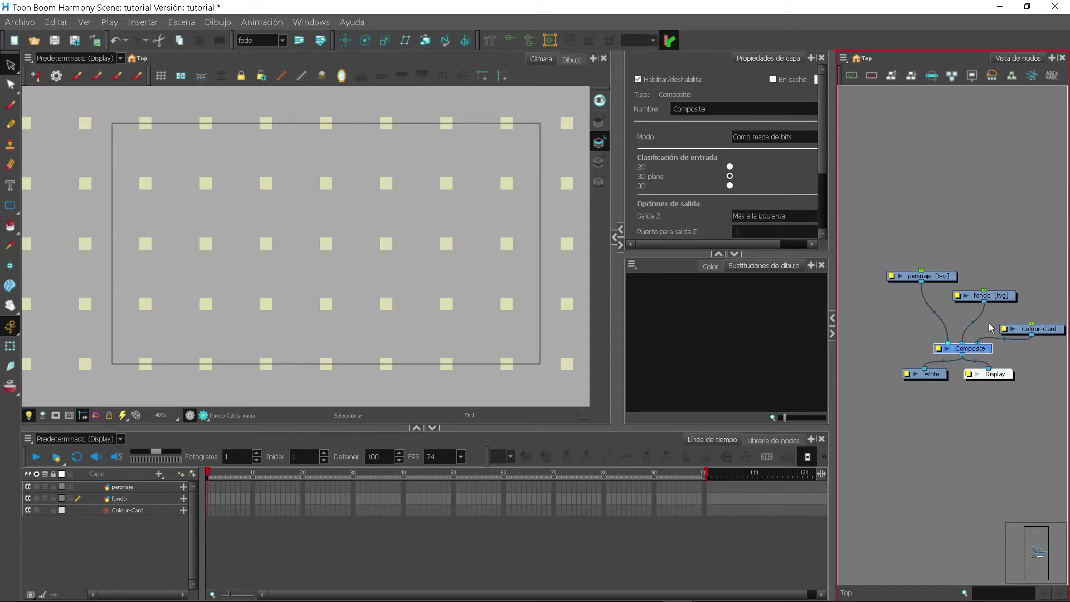
left_click_drag(981, 352, 982, 351)
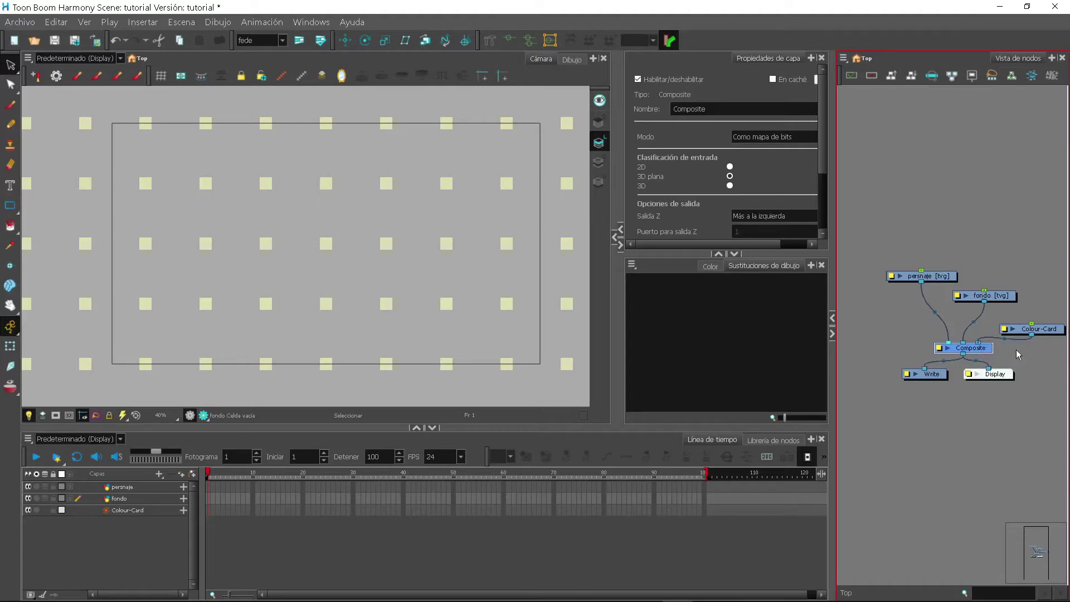
Step: Draw a small rough circle near the centre of the camera frame in frame 1 of the persnaje layer
left_click(131, 487)
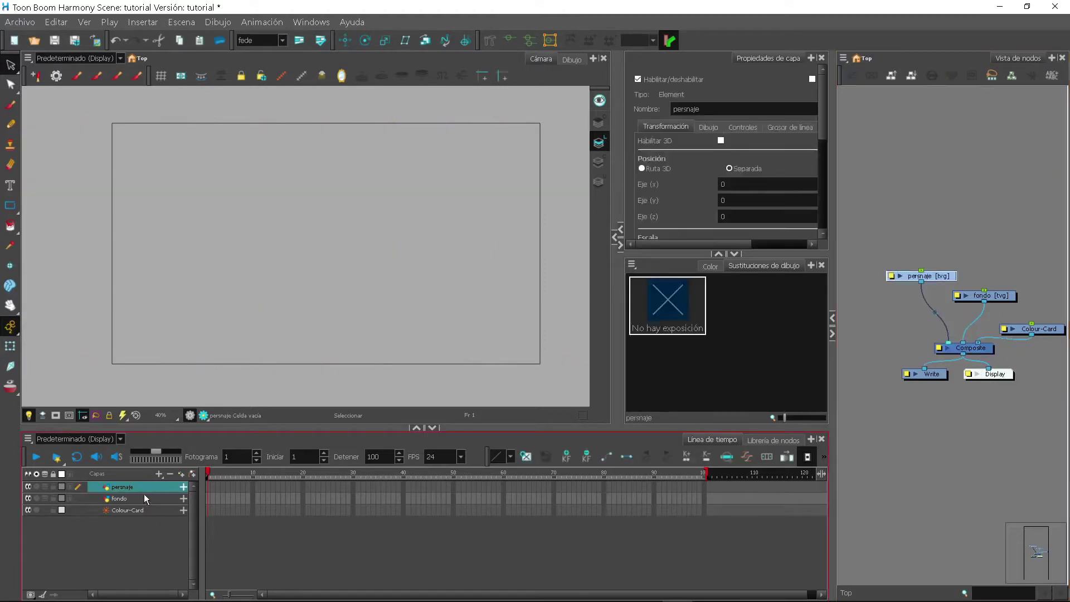
left_click(142, 497)
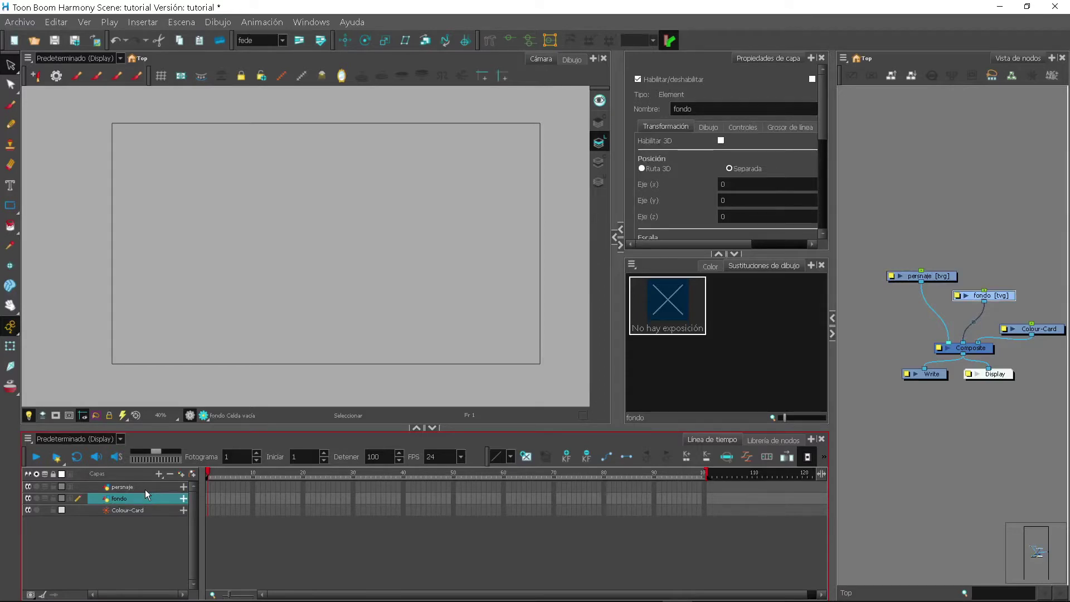
left_click(190, 487)
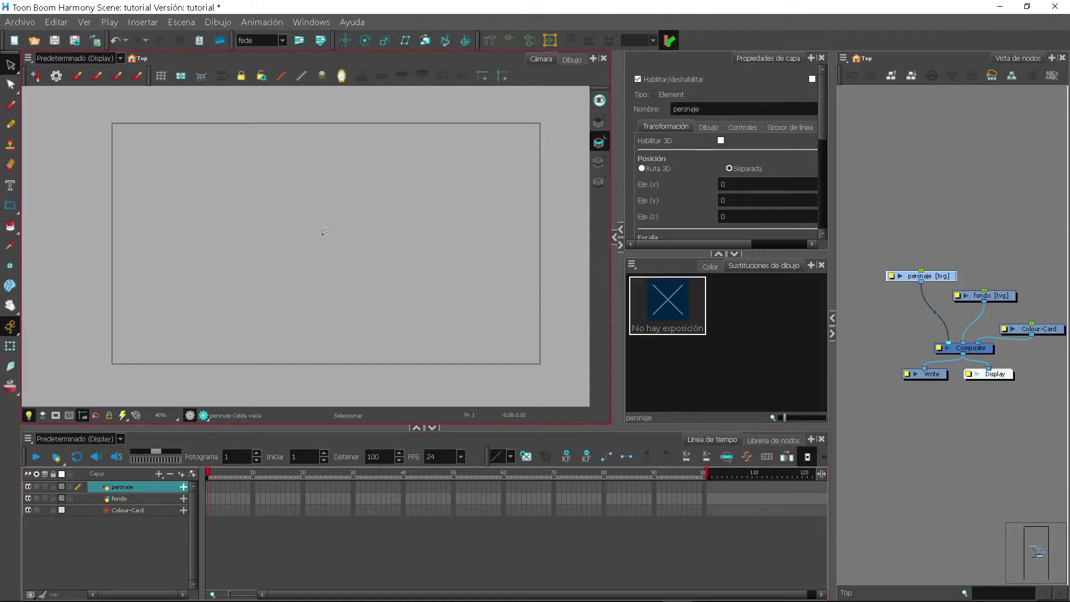
left_click(10, 107)
mouse_move(297, 201)
left_mouse_down()
mouse_move(329, 211)
mouse_move(302, 200)
left_mouse_up()
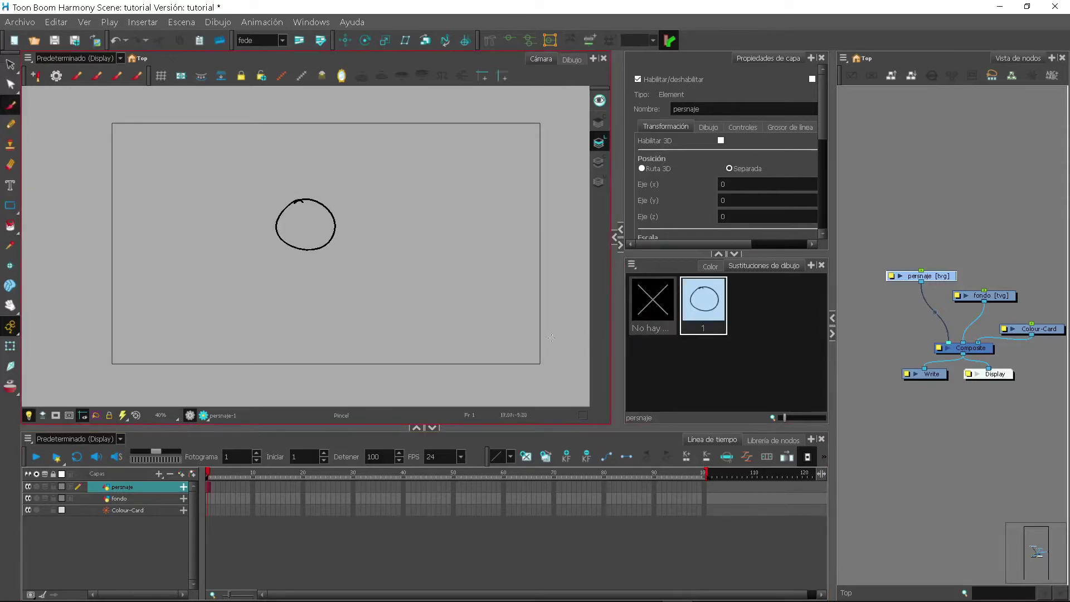
Step: Select the persnaje drawing exposed at frame 1 and enlarge the drawing substitutions view by shrinking the layer properties above it
left_click(212, 490)
left_click(208, 492)
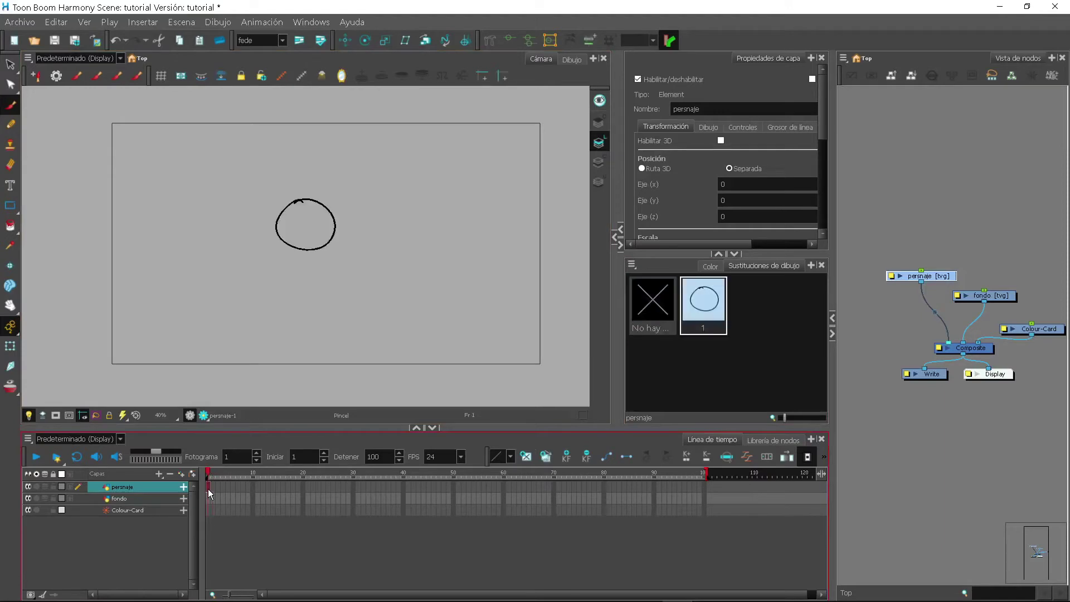
left_click(702, 321)
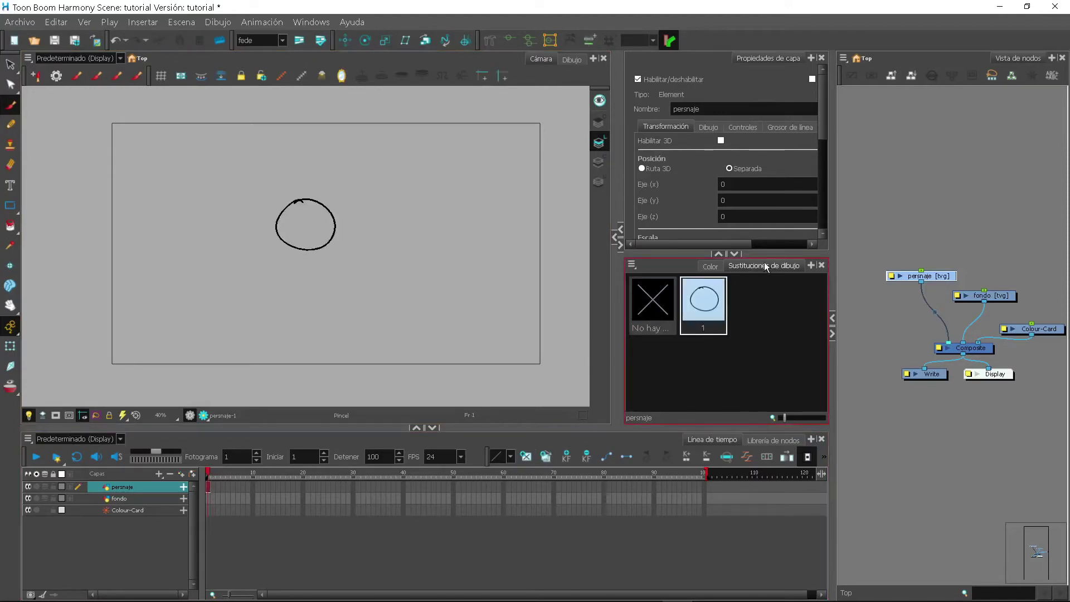
left_click_drag(697, 254, 698, 127)
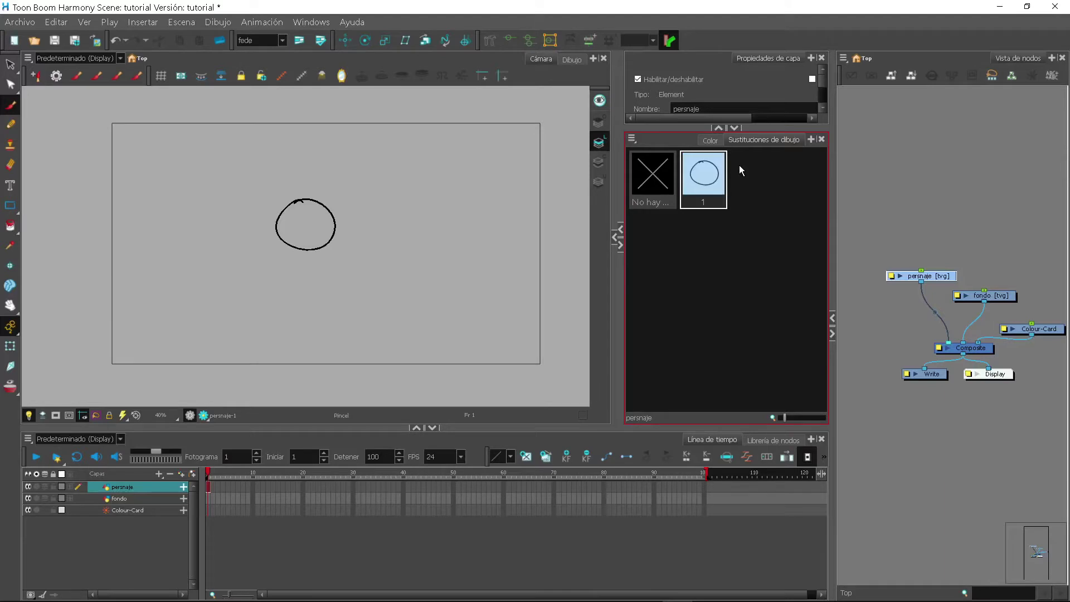
Step: Create an empty drawing in frame 1 of the fondo layer
left_click(208, 498)
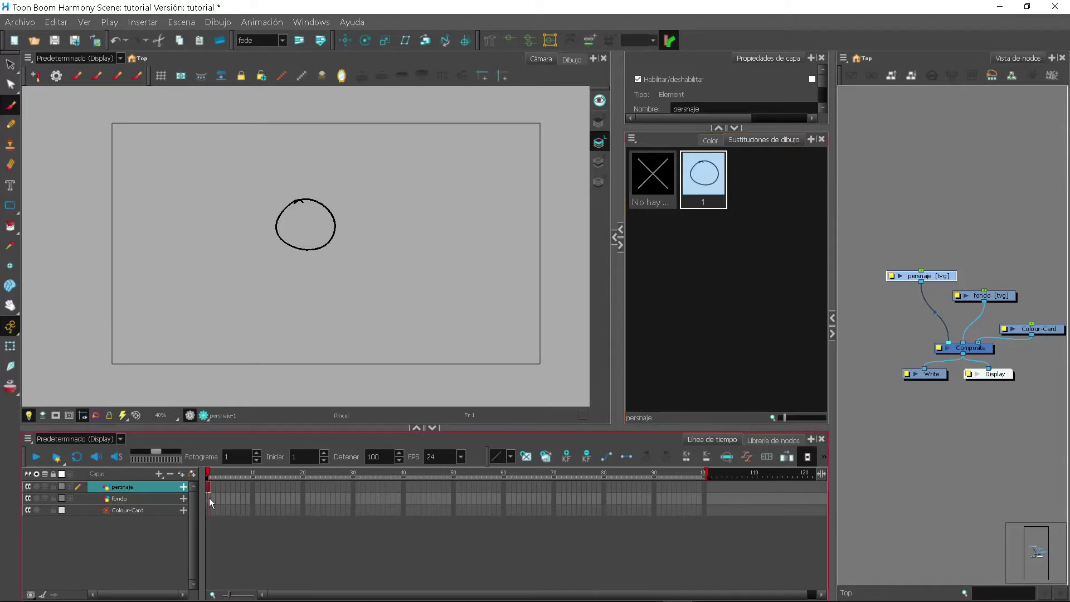
left_click(160, 474)
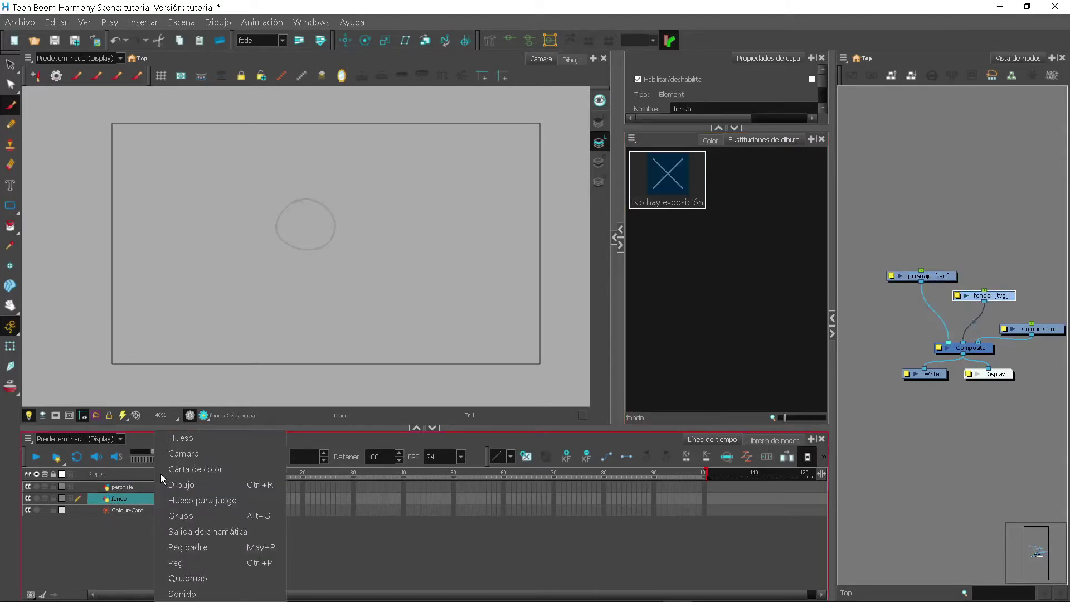
left_click(153, 474)
left_click(207, 496)
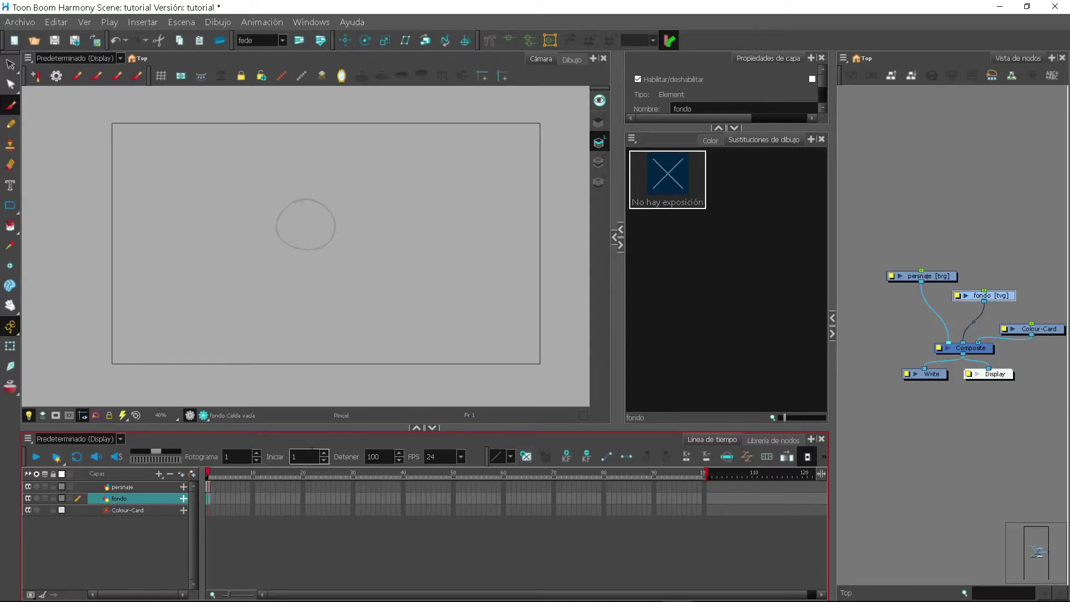
left_click(526, 458)
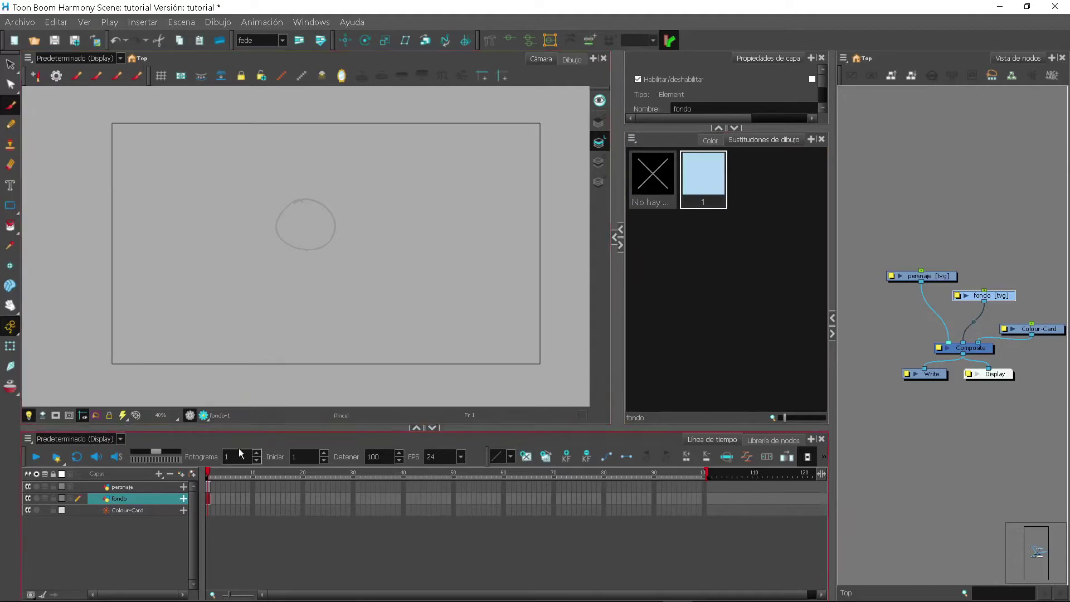
Step: Draw a wide ground rectangle across the lower frame on fondo, with two small upright rectangles standing on it at either side
key("alt+7")
left_click_drag(54, 317, 582, 390)
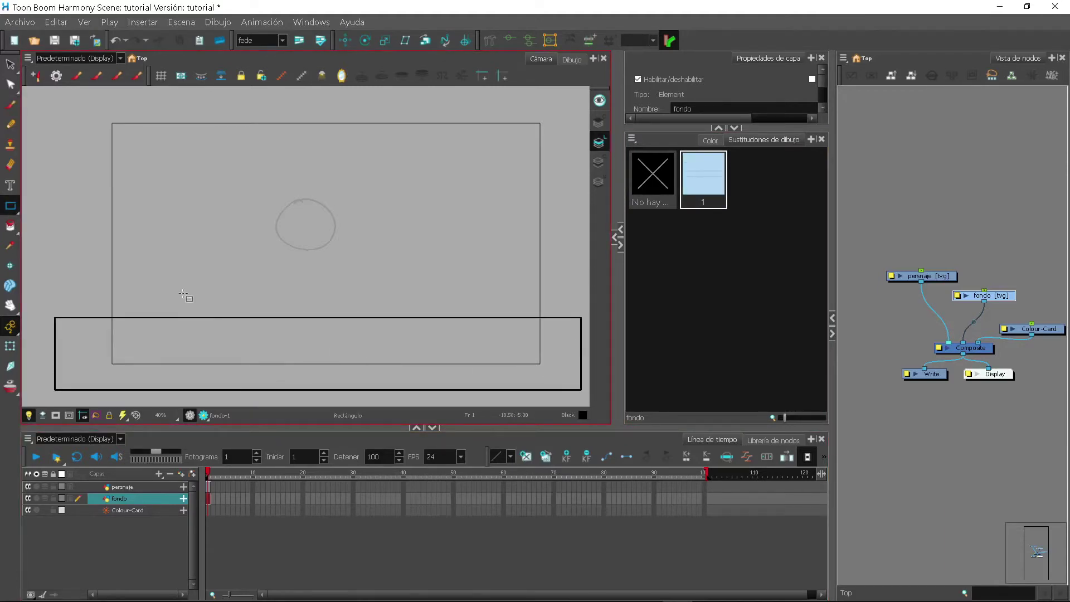
left_click_drag(149, 270, 183, 317)
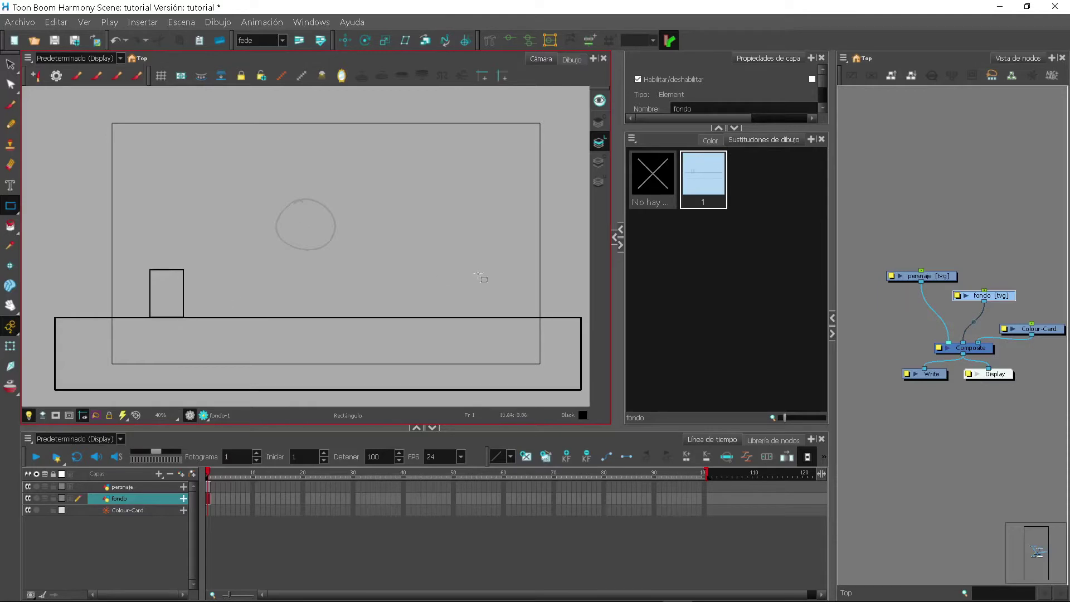
left_click_drag(436, 260, 477, 317)
Step: Delete the circle from the persnaje drawing at frame 1
left_click(209, 499)
left_click(209, 487)
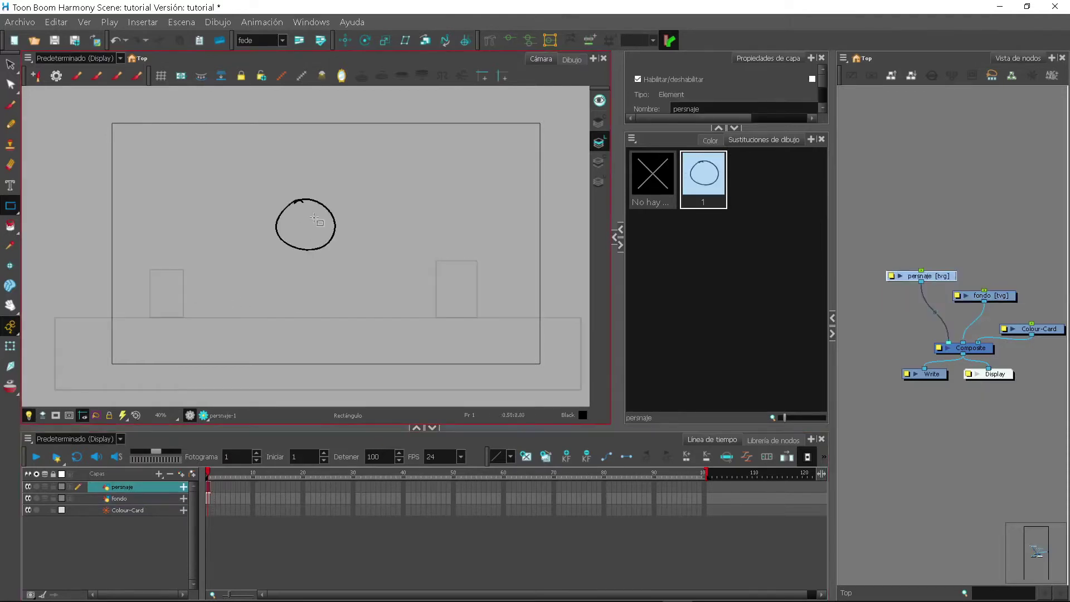
key("alt+s")
key("Delete")
Step: Draw a stick figure with head, body, arms and legs on persnaje, standing on the ground between the two boxes
key("alt+b")
mouse_move(299, 194)
left_mouse_down()
mouse_move(306, 287)
mouse_move(288, 330)
left_mouse_up()
left_click_drag(306, 290, 314, 333)
mouse_move(278, 244)
left_mouse_down()
mouse_move(331, 243)
mouse_move(288, 268)
mouse_move(328, 267)
left_mouse_up()
key("ctrl+z")
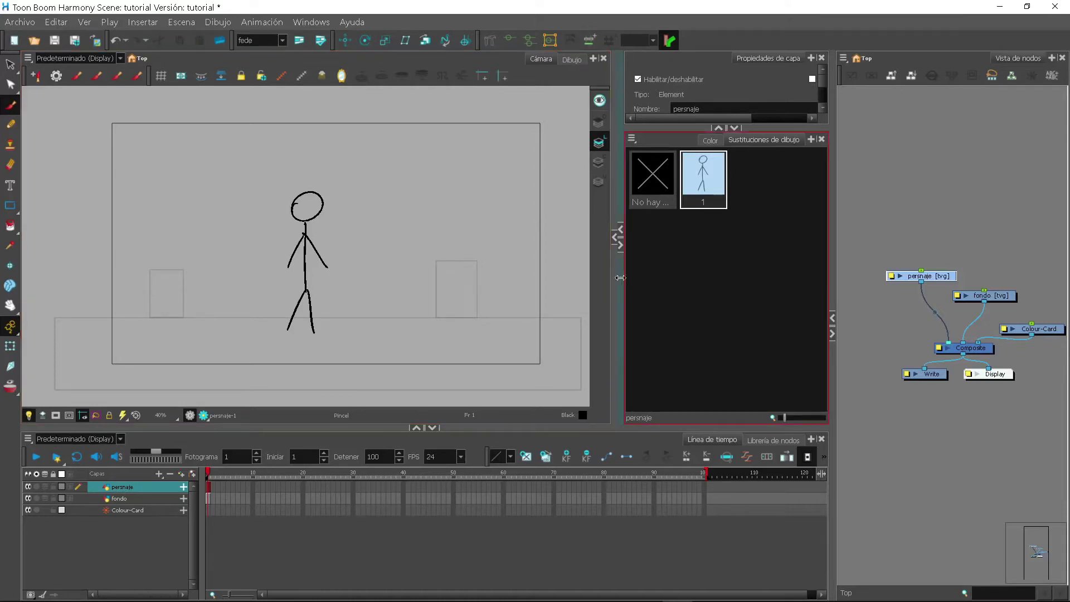
Step: Widen the camera view and turn off its light table
left_click_drag(619, 278, 664, 279)
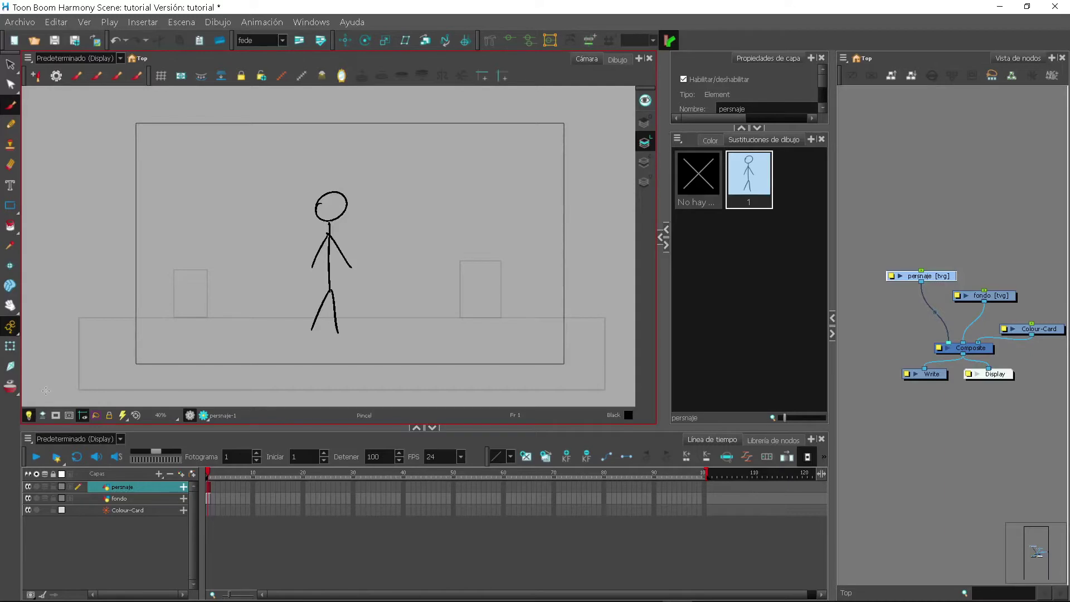
left_click(29, 417)
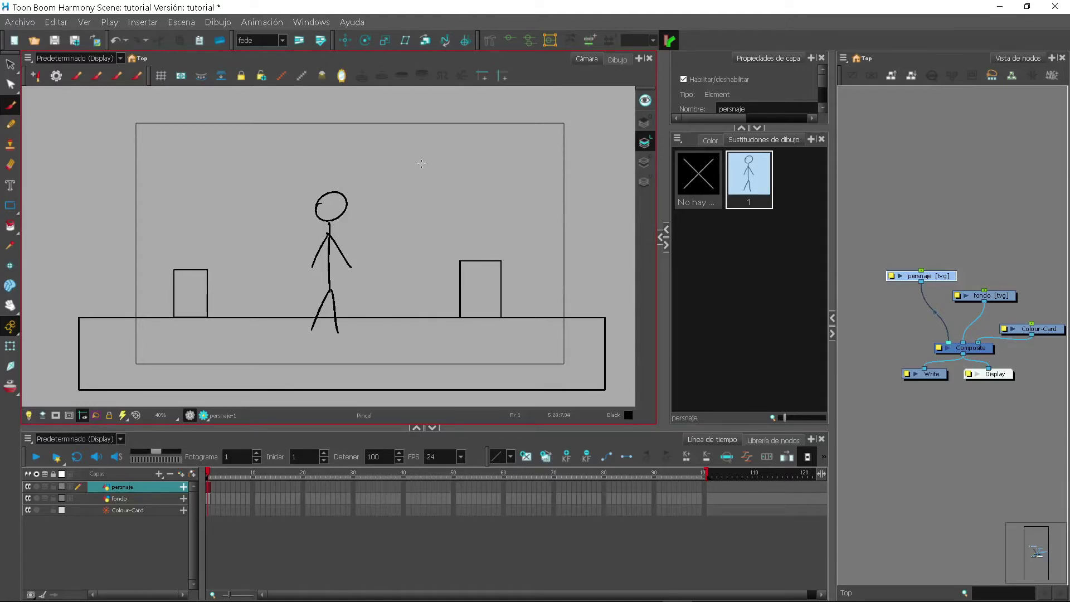
Step: Switch between the persnaje and fondo layers to compare how they display with the light table off
left_click(152, 495)
left_click(151, 489)
left_click(149, 498)
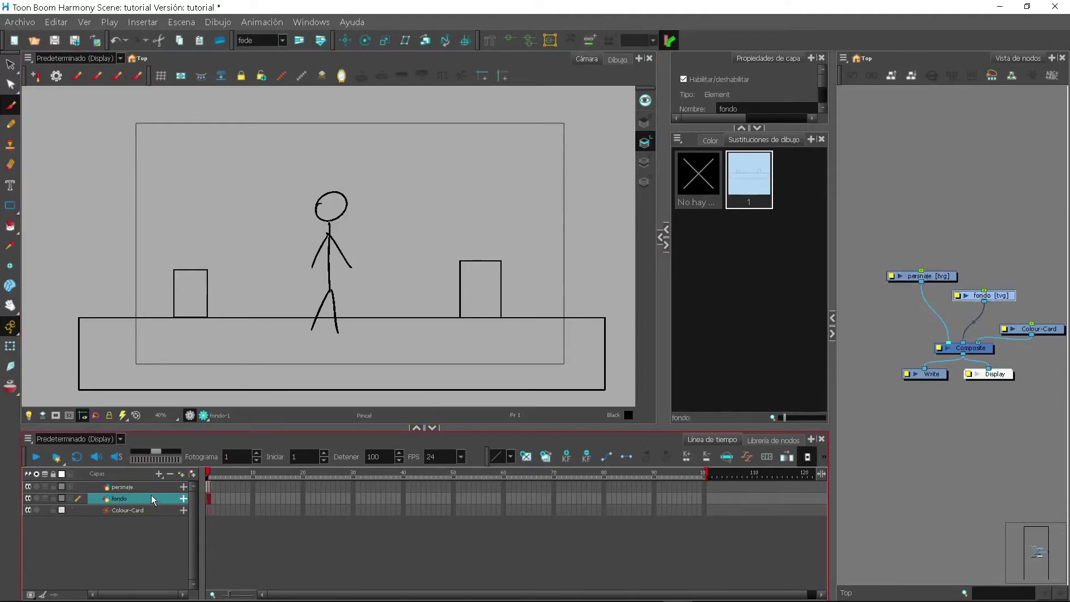
left_click(151, 489)
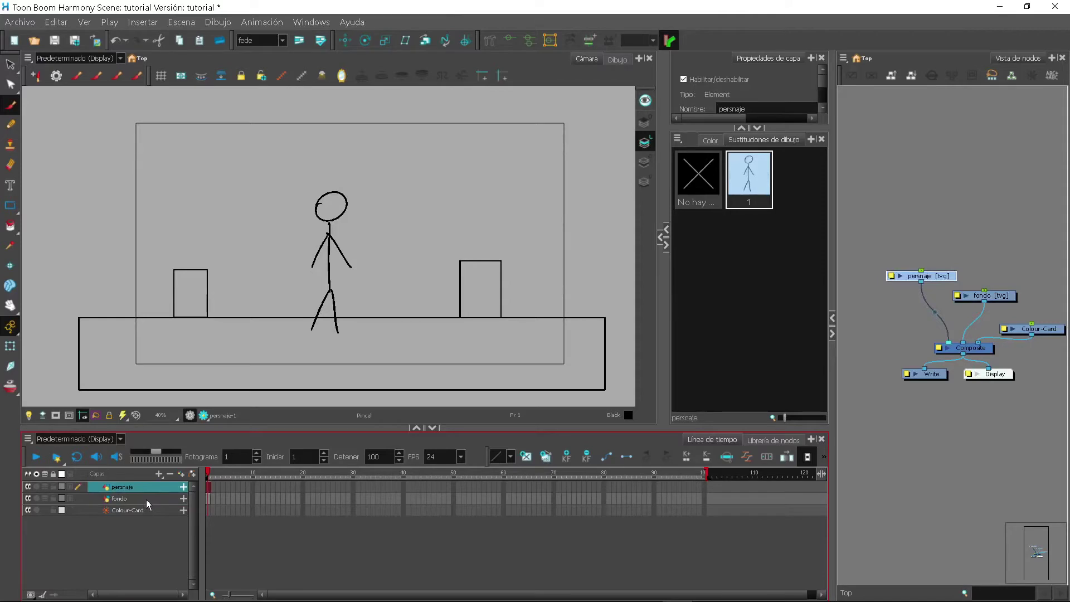
left_click(146, 500)
Step: Turn the light table back on, select the persnaje layer, and briefly preview the shot with the camera mask enabled
left_click(28, 416)
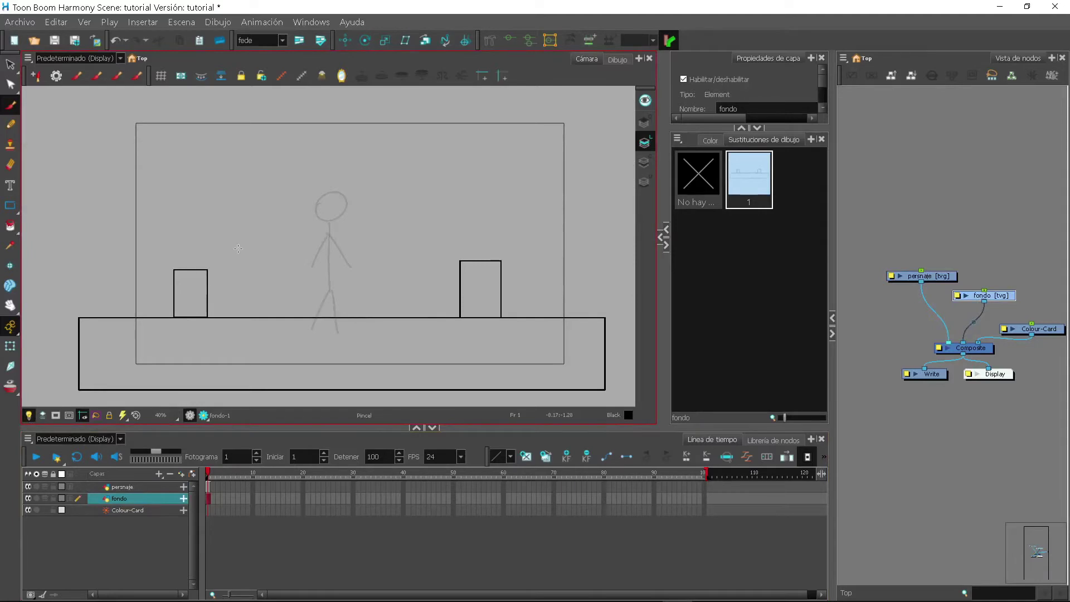
left_click(133, 487)
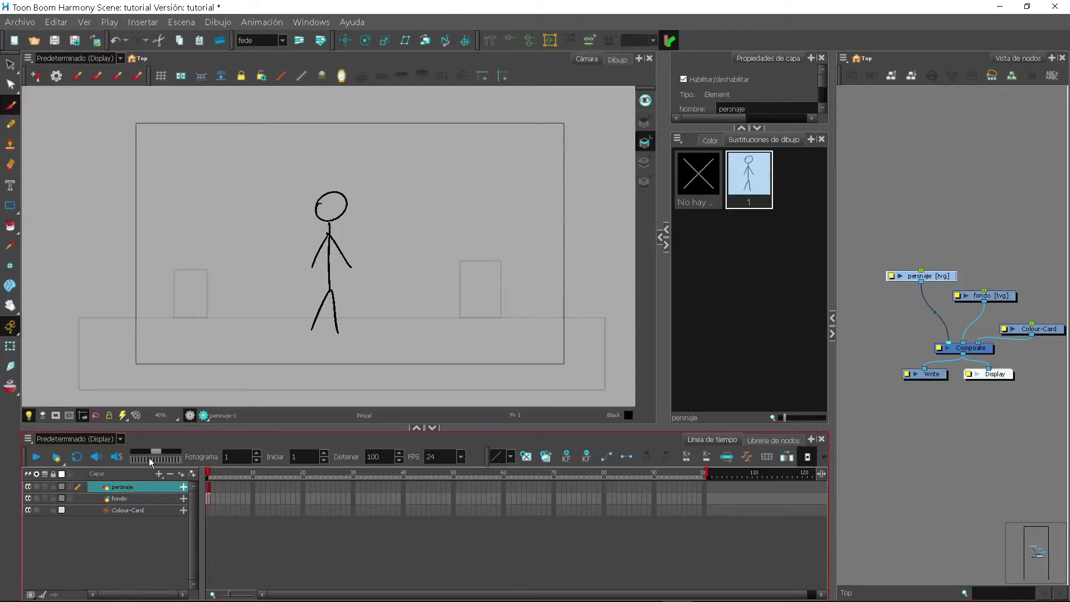
left_click(29, 419)
left_click(29, 420)
left_click(56, 416)
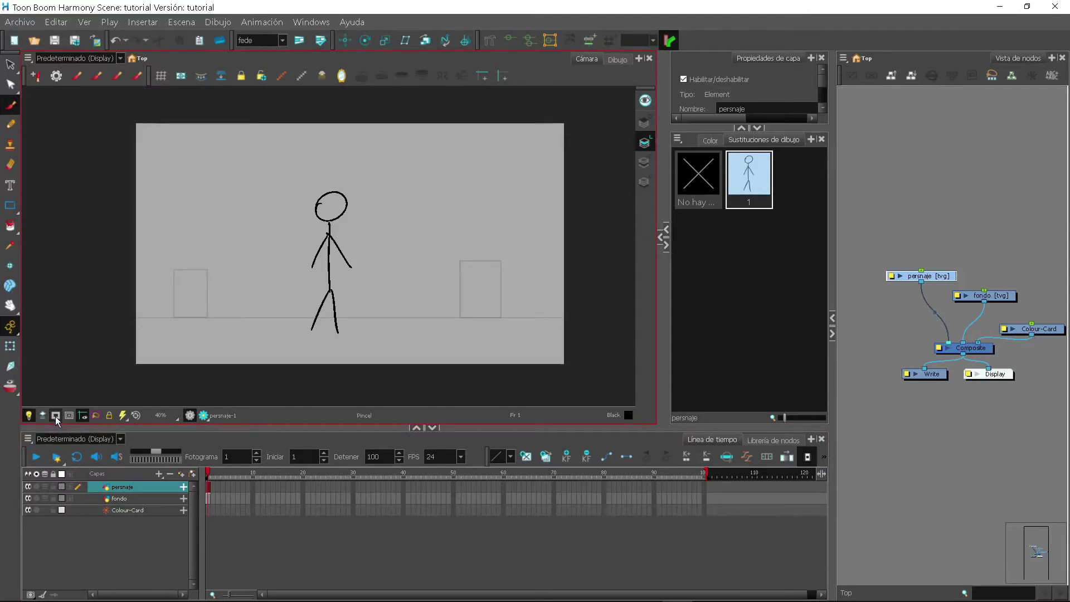
left_click(56, 416)
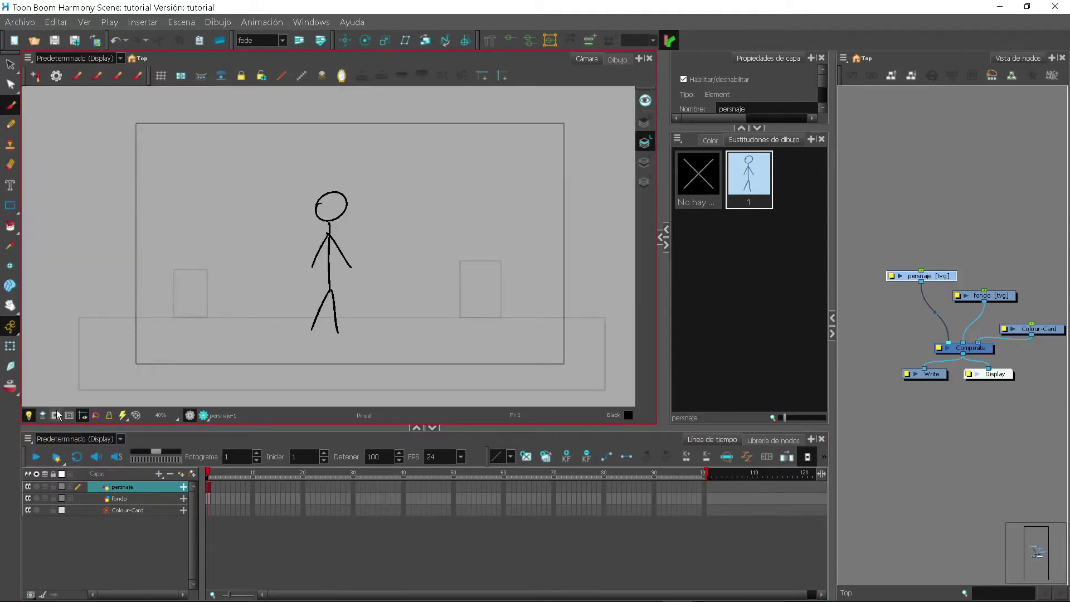
Step: Add a camera layer to the scene and move its node off Composite to the free space below Write
left_click(160, 484)
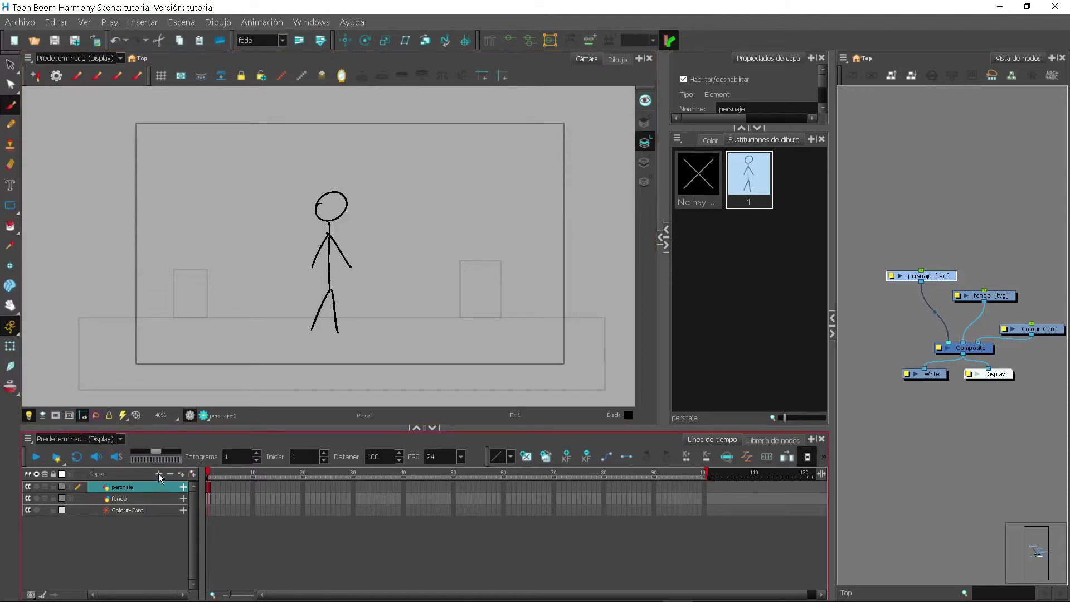
left_click(159, 474)
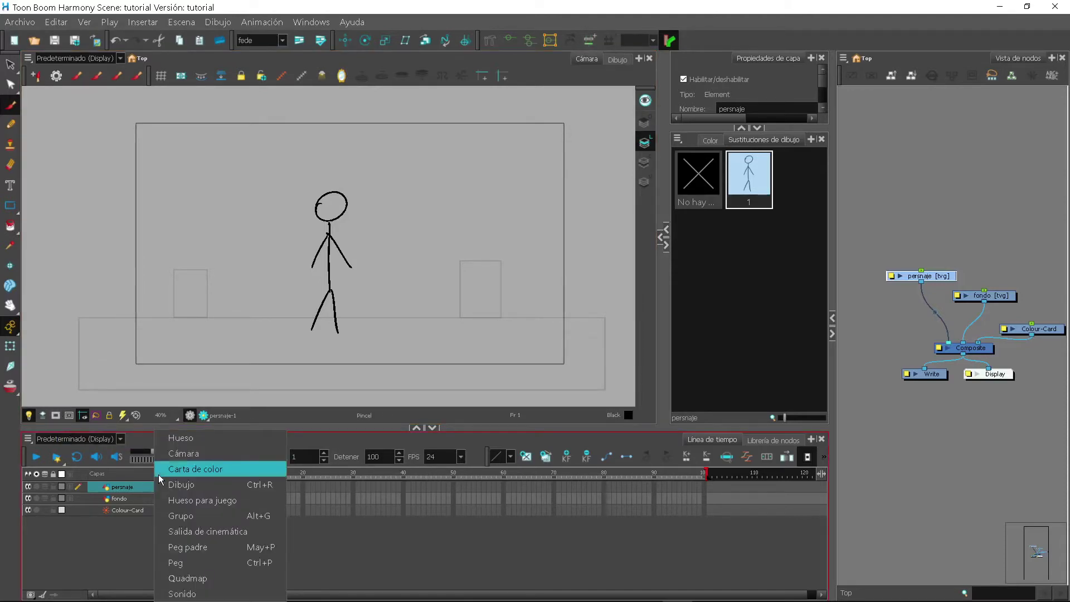
left_click(182, 454)
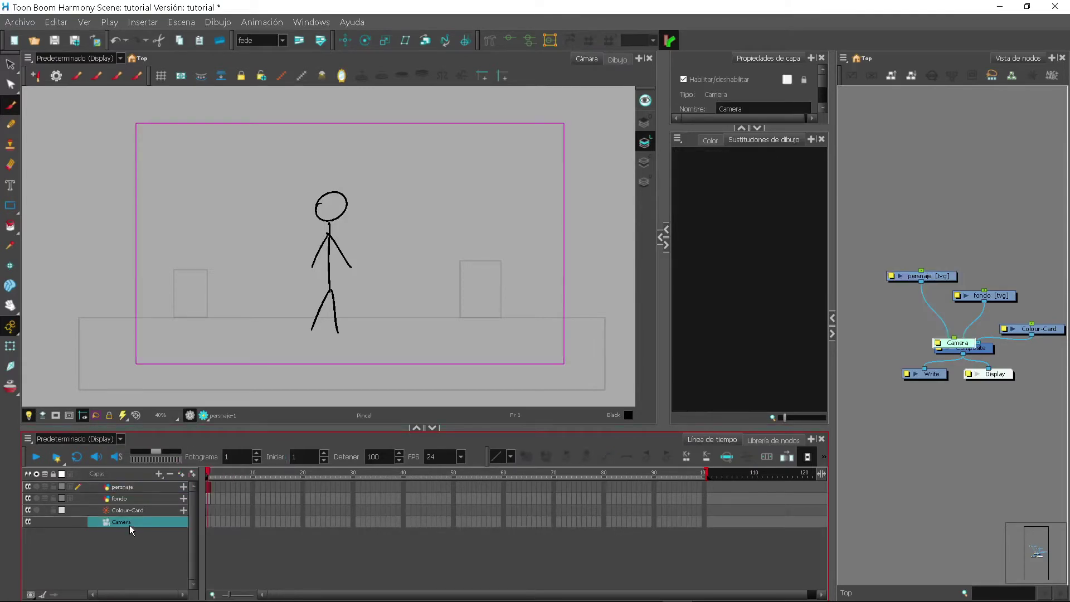
left_click(959, 344)
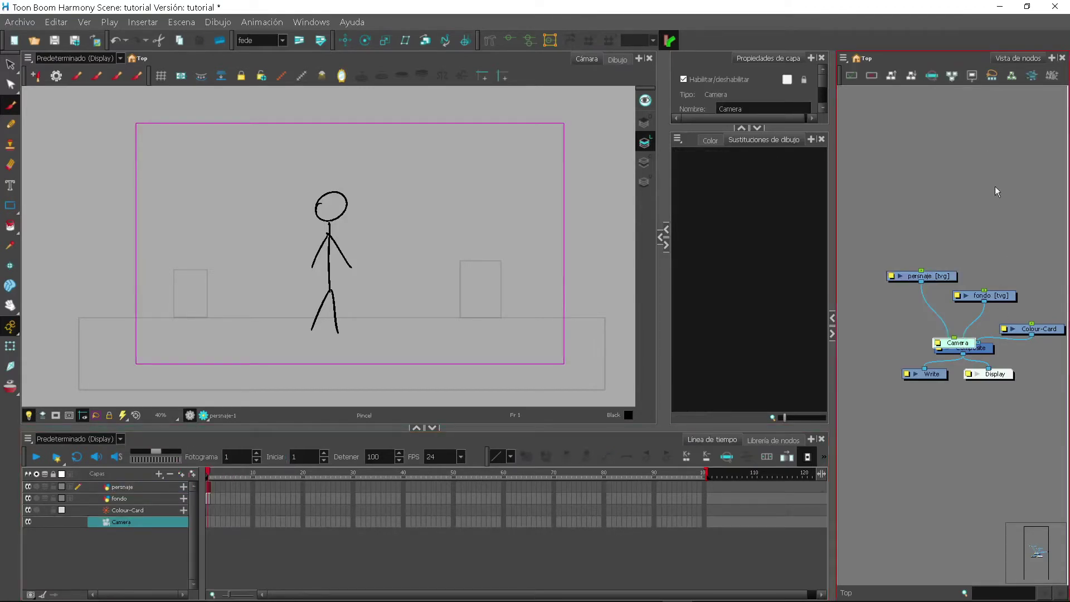
left_click_drag(963, 349, 886, 424)
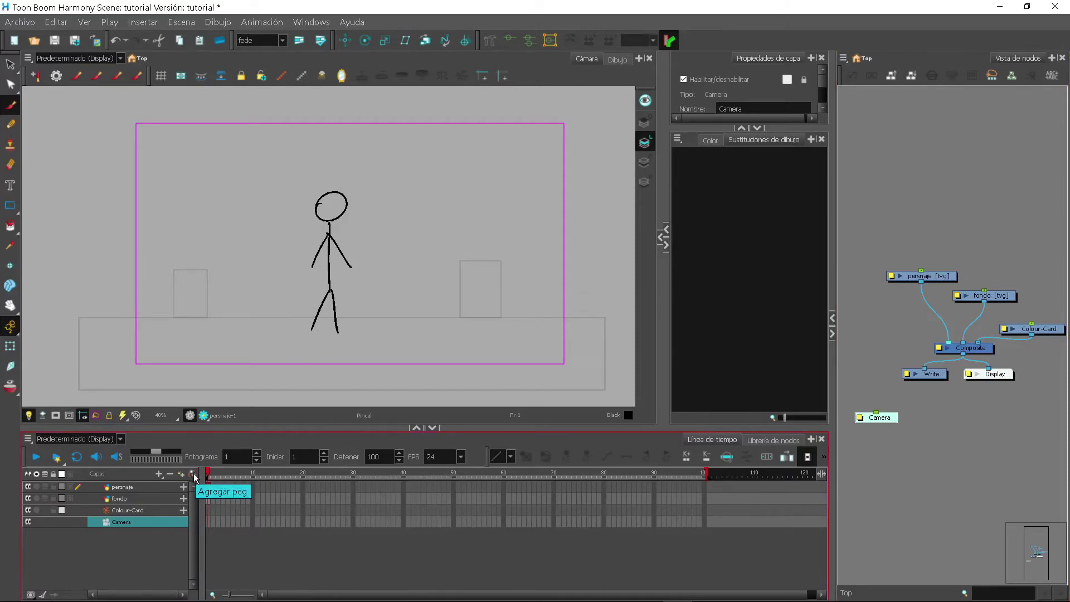
Step: Add a parent peg to the camera and align the peg's node directly above the camera node
left_click(194, 476)
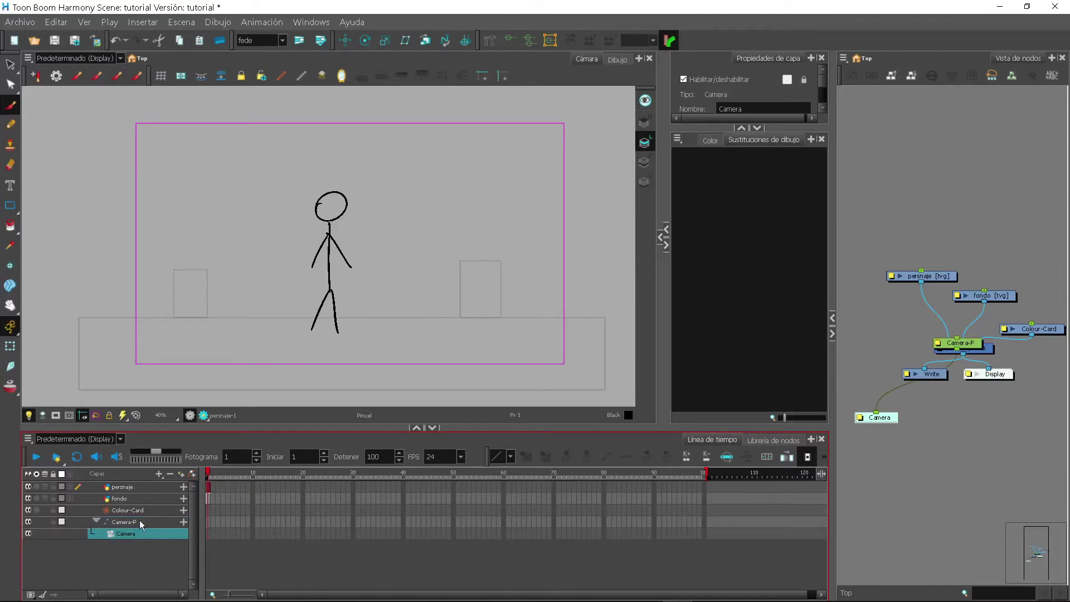
left_click_drag(959, 343, 887, 401)
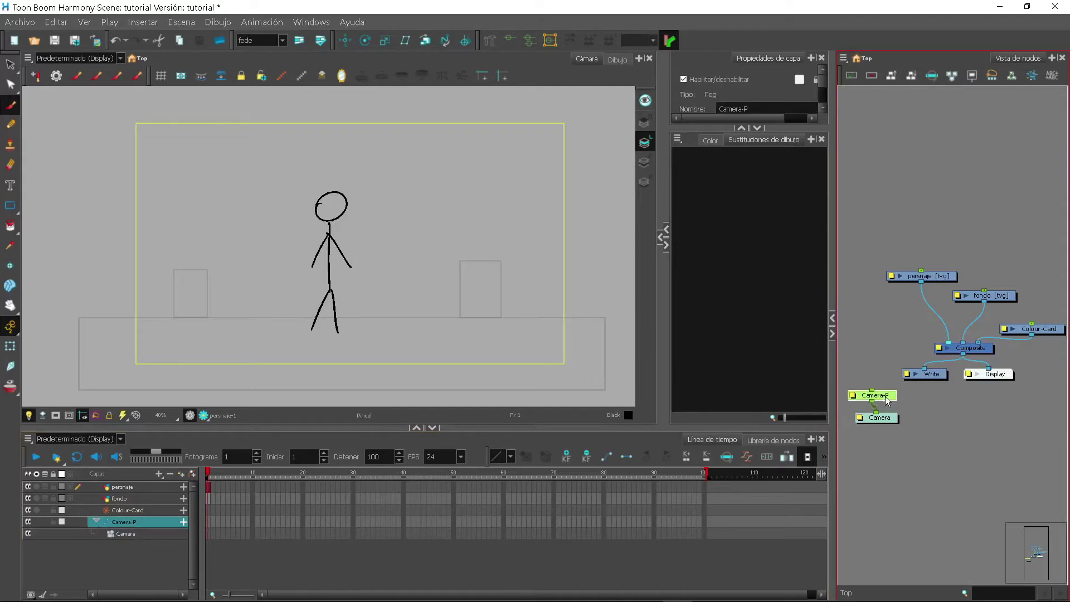
left_click_drag(886, 401, 890, 400)
left_click(960, 464)
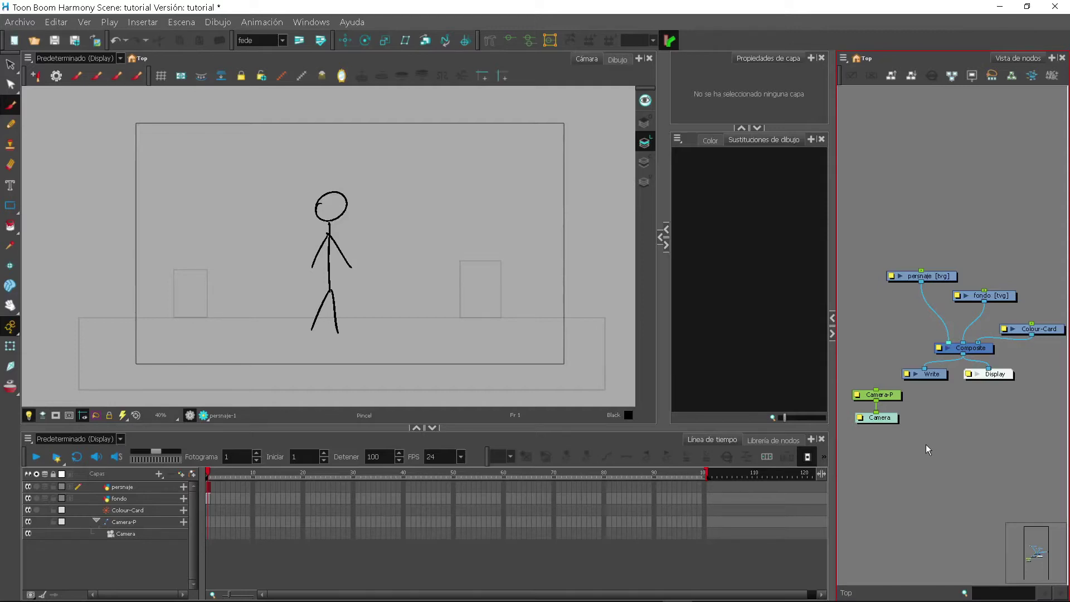
Step: Add a standalone peg node, attach it above persnaje as its parent, and detach it again, leaving it above that node
key("ctrl+p")
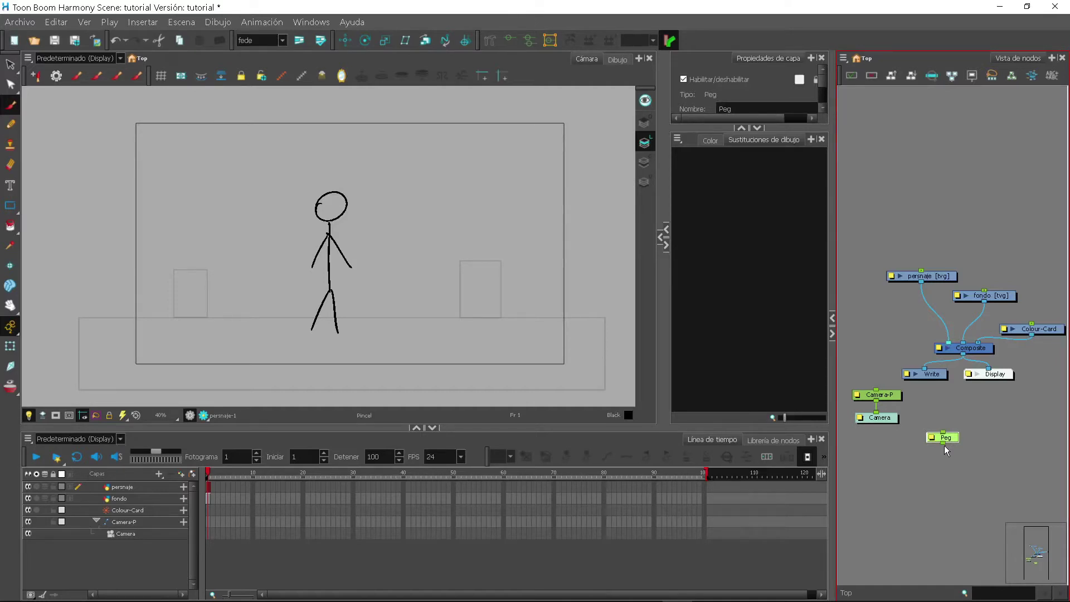
left_click_drag(949, 445, 923, 272)
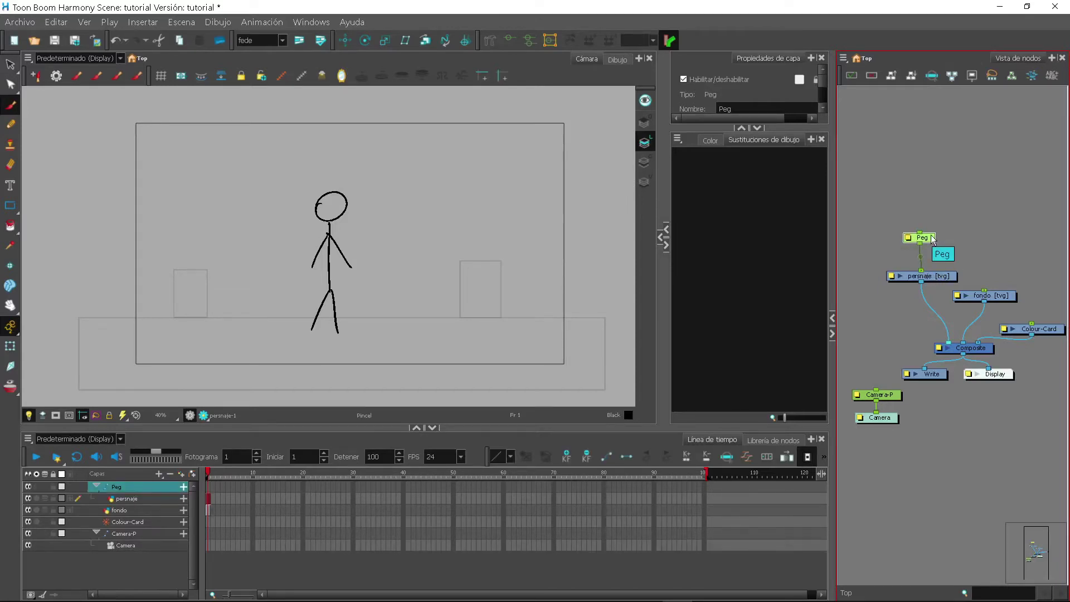
left_click_drag(922, 272, 939, 218)
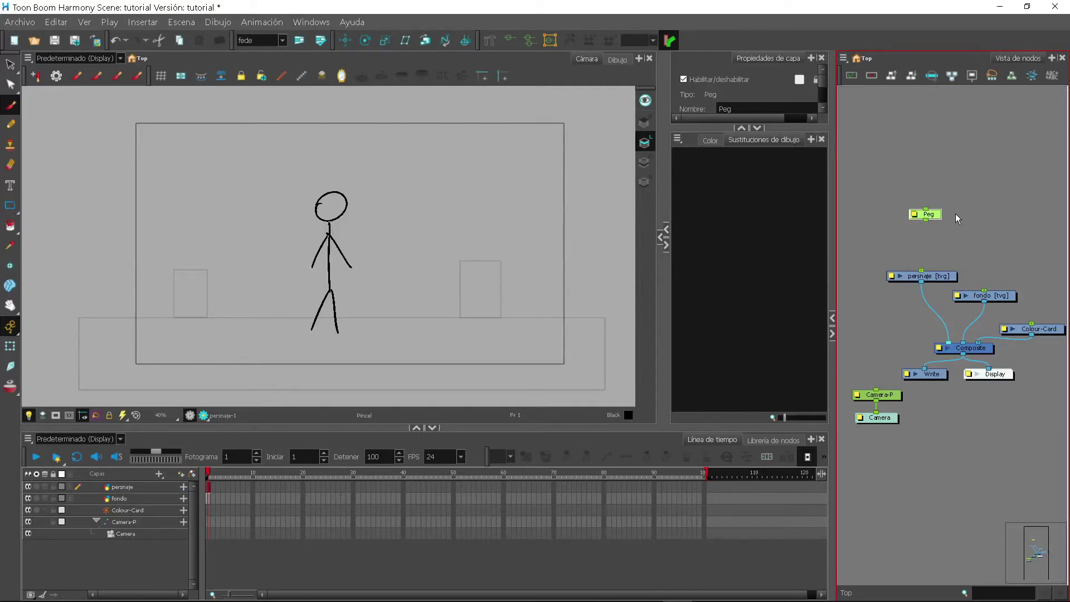
Step: Collapse the Camera-P peg in the timeline to hide its child camera layer
left_click(96, 522)
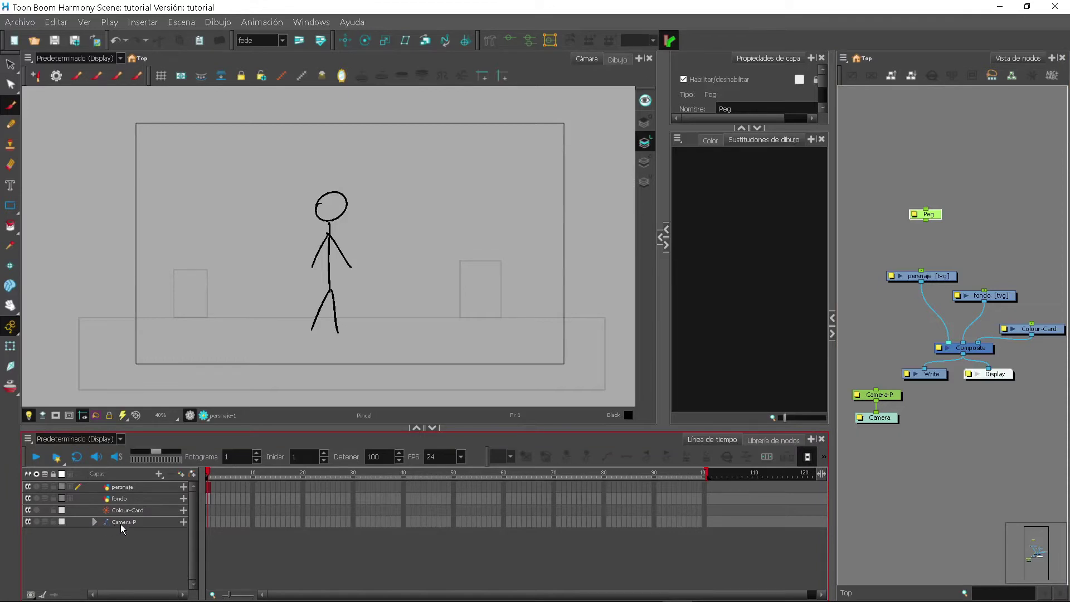
Step: Nudge the Camera-P peg node slightly so it sits directly above the Camera node
left_click(890, 397)
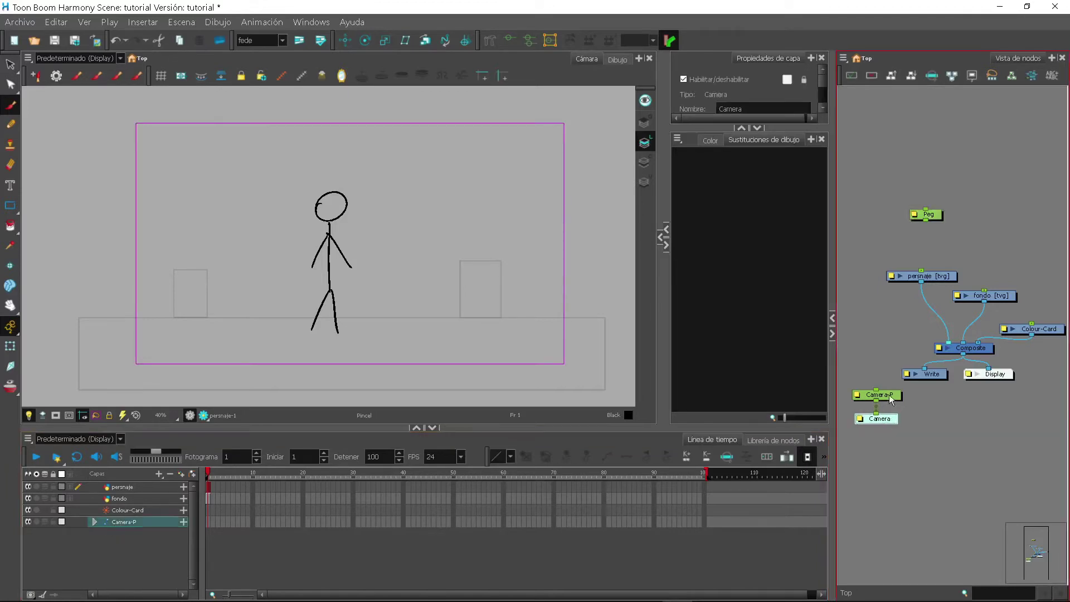
left_click_drag(889, 397, 890, 399)
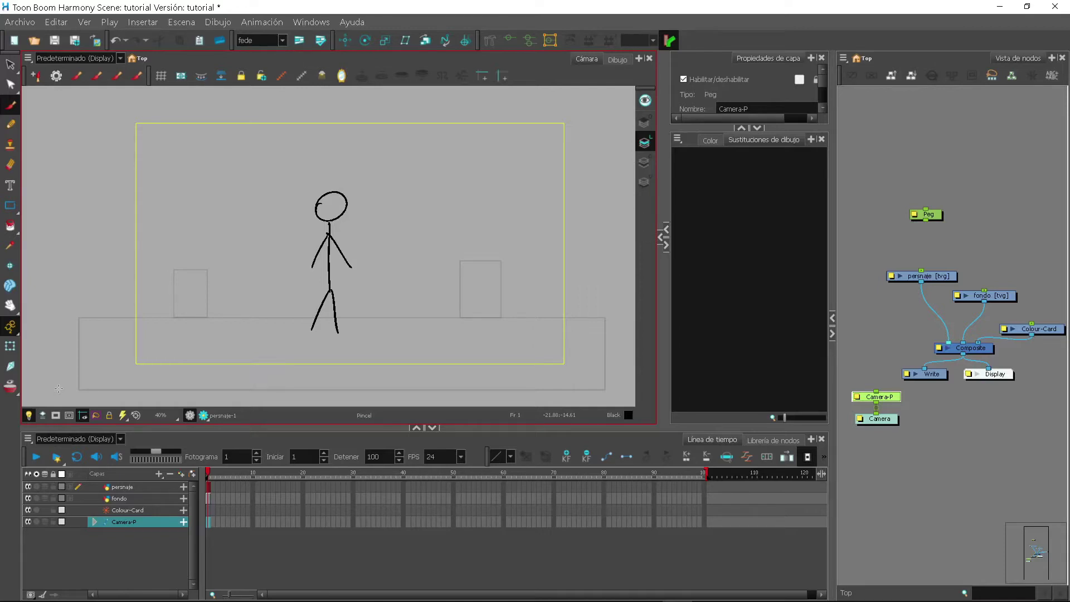
Step: Draw a small oval on frame 2 of the persnaje layer and turn on the onion skin
left_click(214, 487)
mouse_move(330, 208)
left_mouse_down()
mouse_move(359, 221)
mouse_move(325, 217)
left_mouse_up()
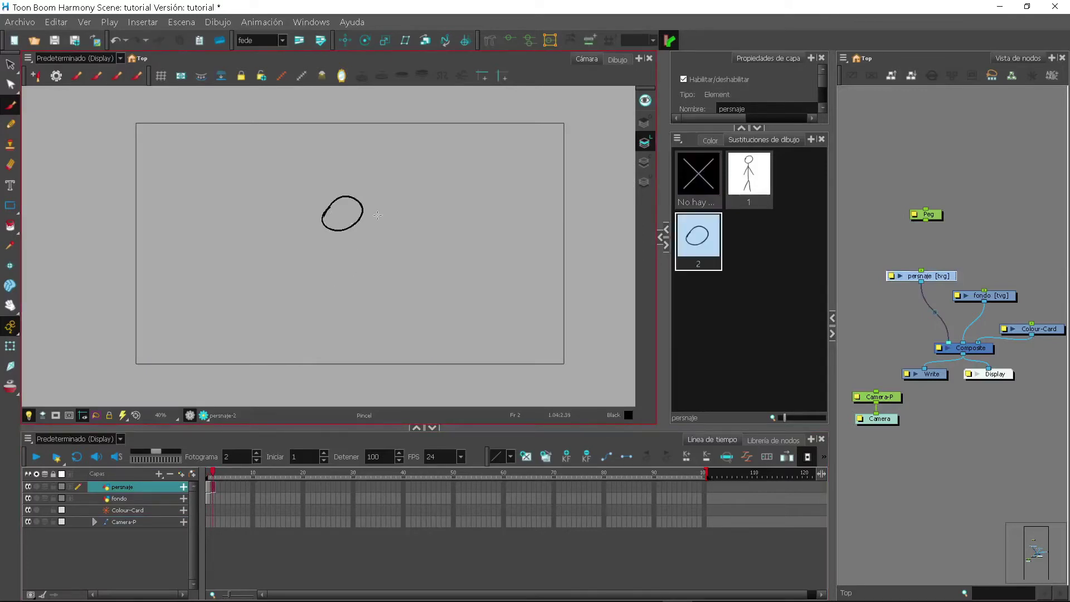
left_click(11, 387)
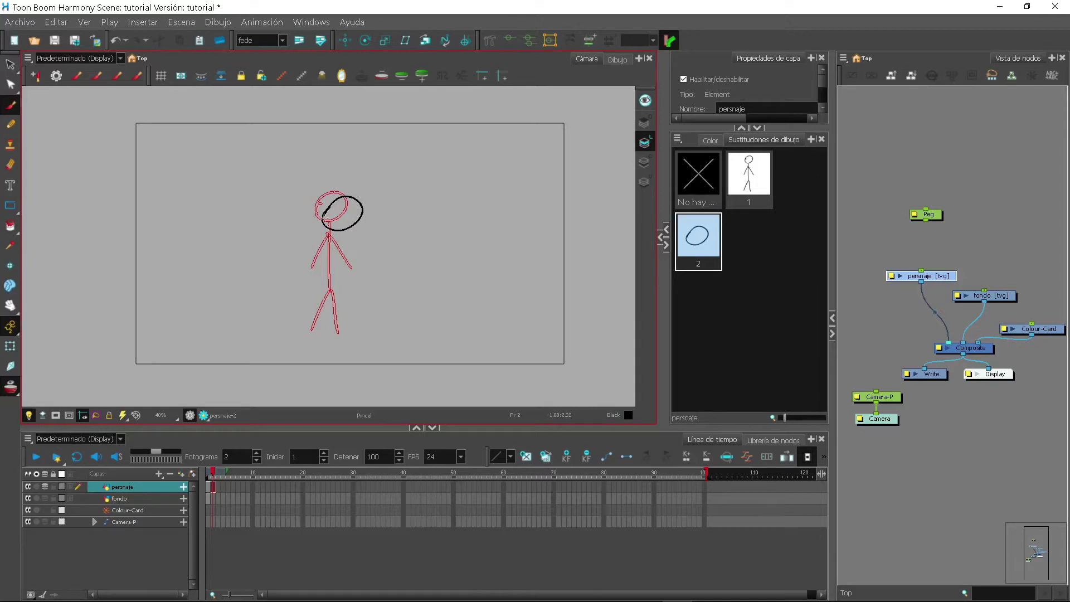
Step: Scrub along the timeline, widen and narrow the onion skin's frame range, and return to frame 2
mouse_move(213, 471)
left_mouse_down()
mouse_move(358, 471)
mouse_move(349, 471)
left_mouse_up()
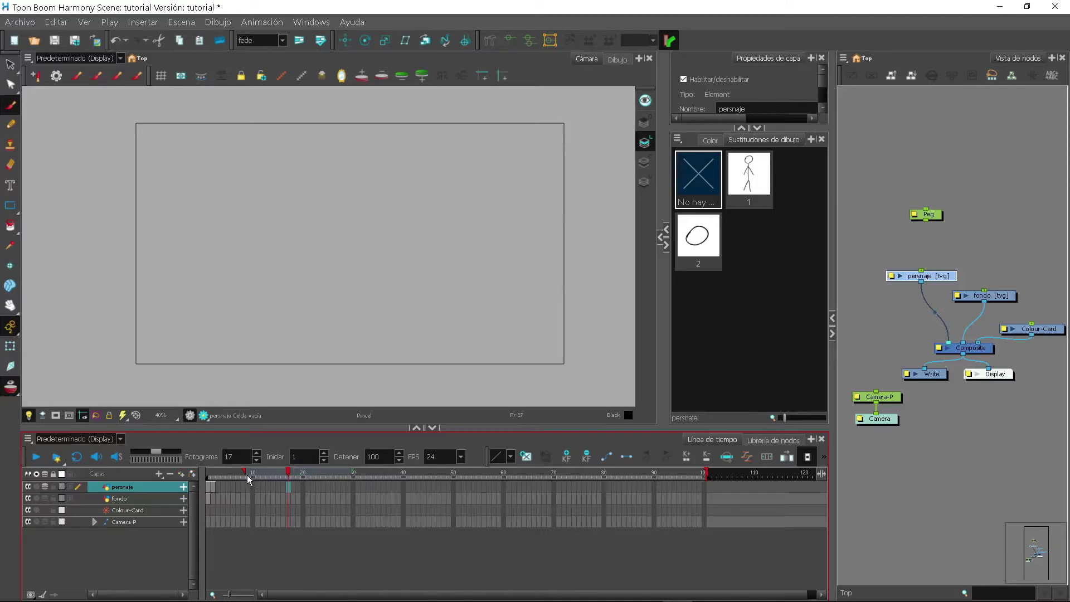
left_click_drag(246, 473, 275, 473)
left_click_drag(347, 470, 223, 474)
left_click(233, 473)
key("comma")
key("comma")
left_click(209, 475)
left_click(213, 474)
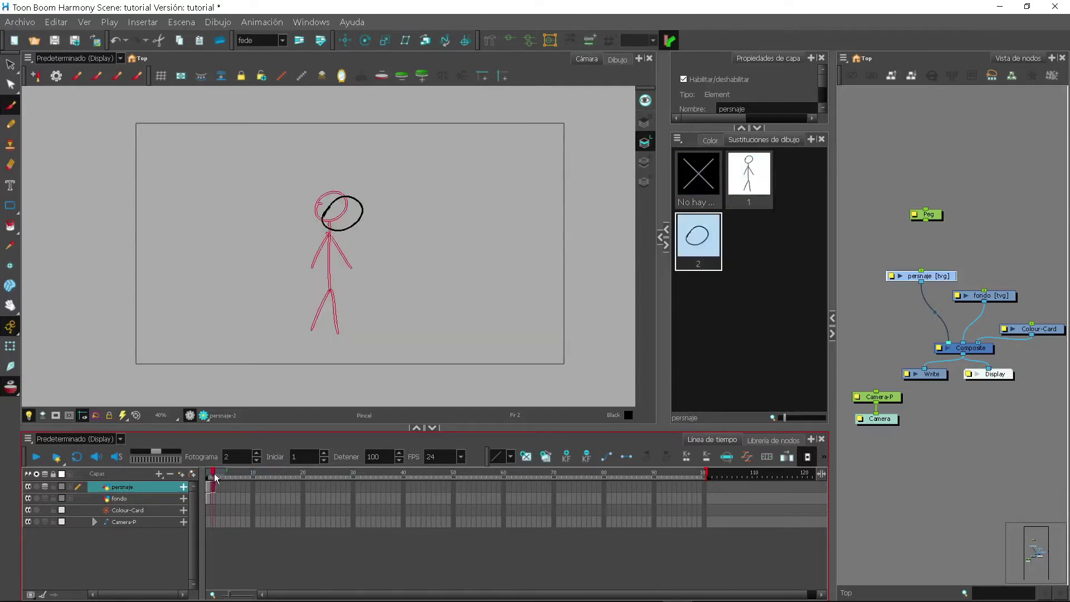
Step: Turn off the onion skin display and save the scene
left_click(56, 415)
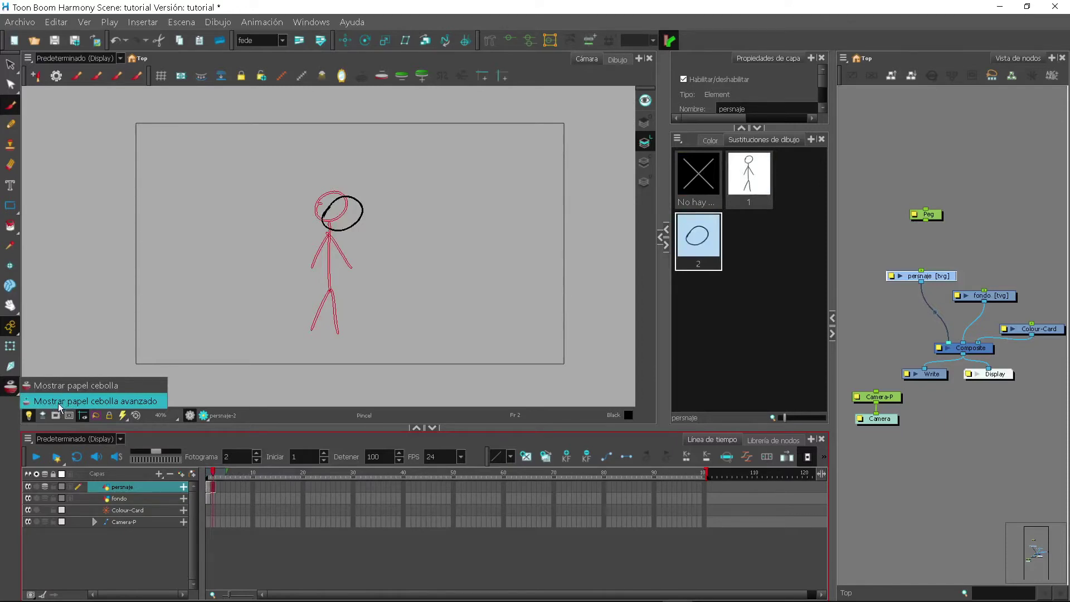
left_click(59, 403)
left_click(11, 393)
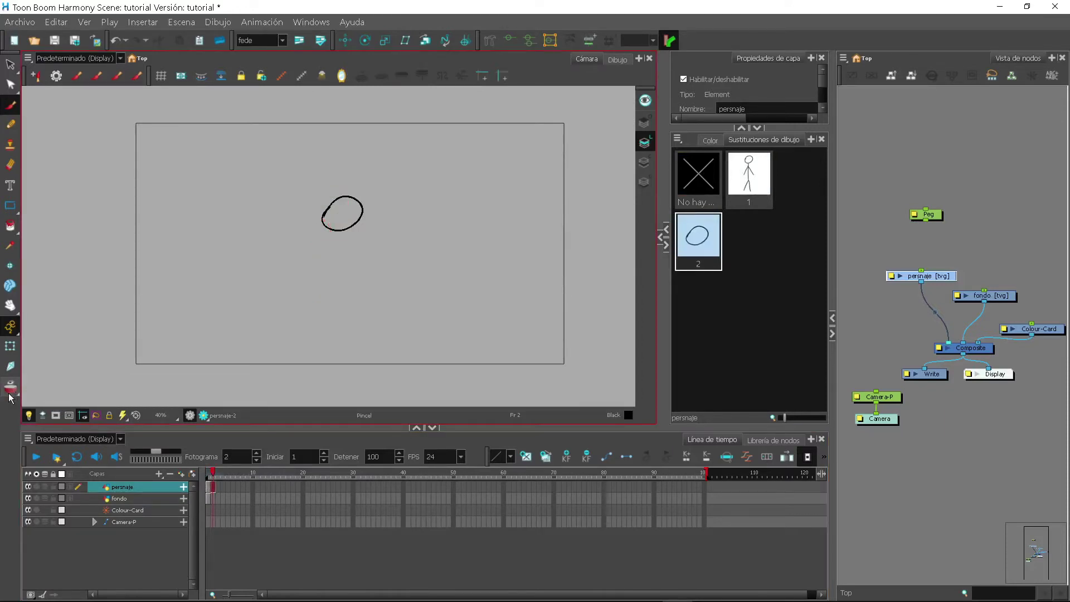
left_click(11, 393)
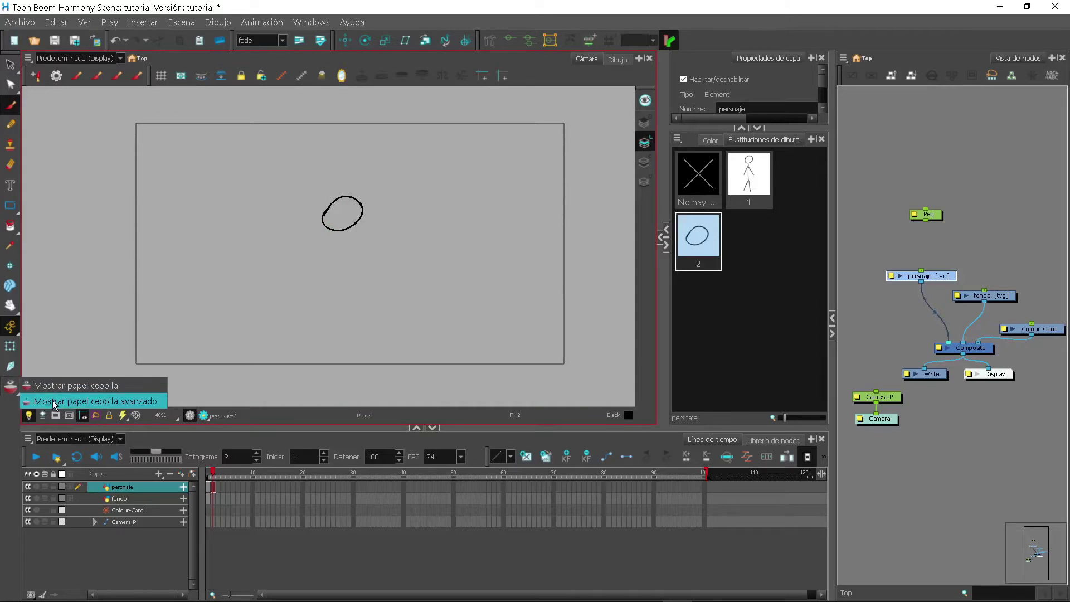
key("ctrl+s")
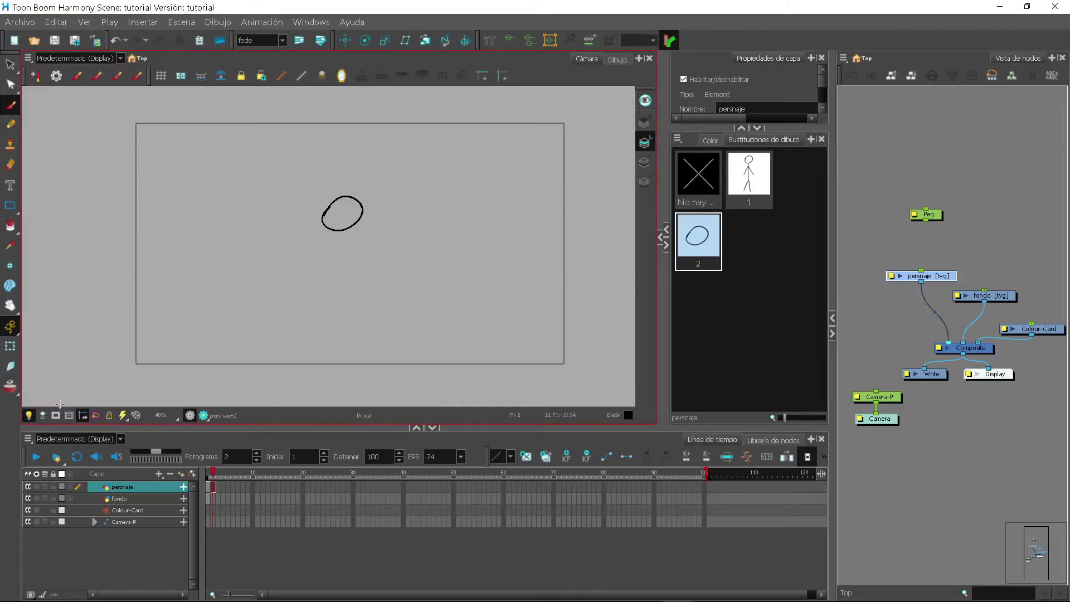
Step: Switch on the advanced onion skin and try its frame range while moving the playhead past the drawings
left_click(10, 385)
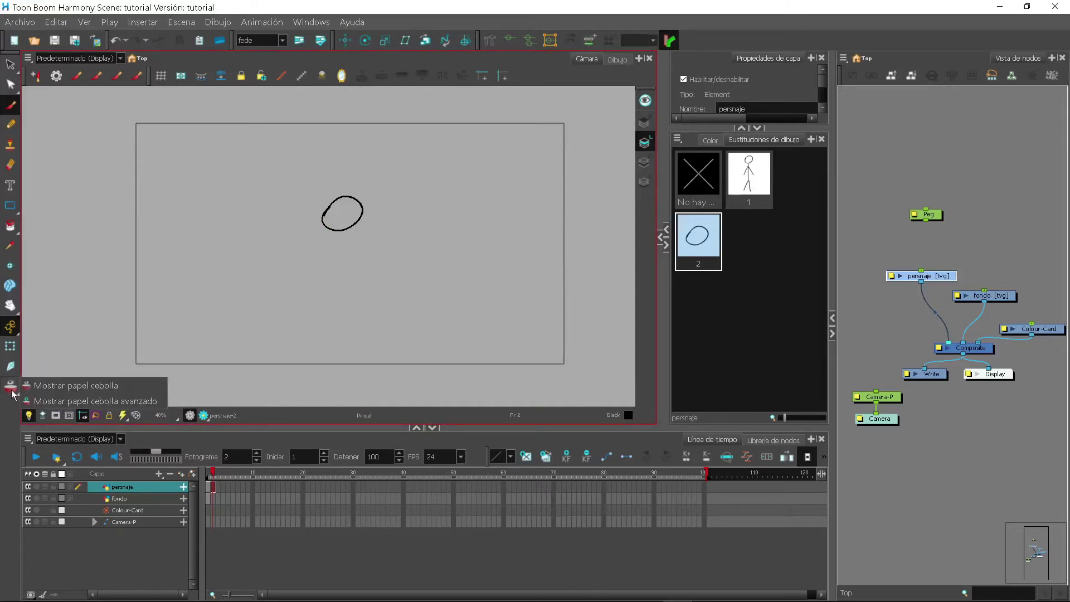
left_click(49, 403)
left_click(212, 476)
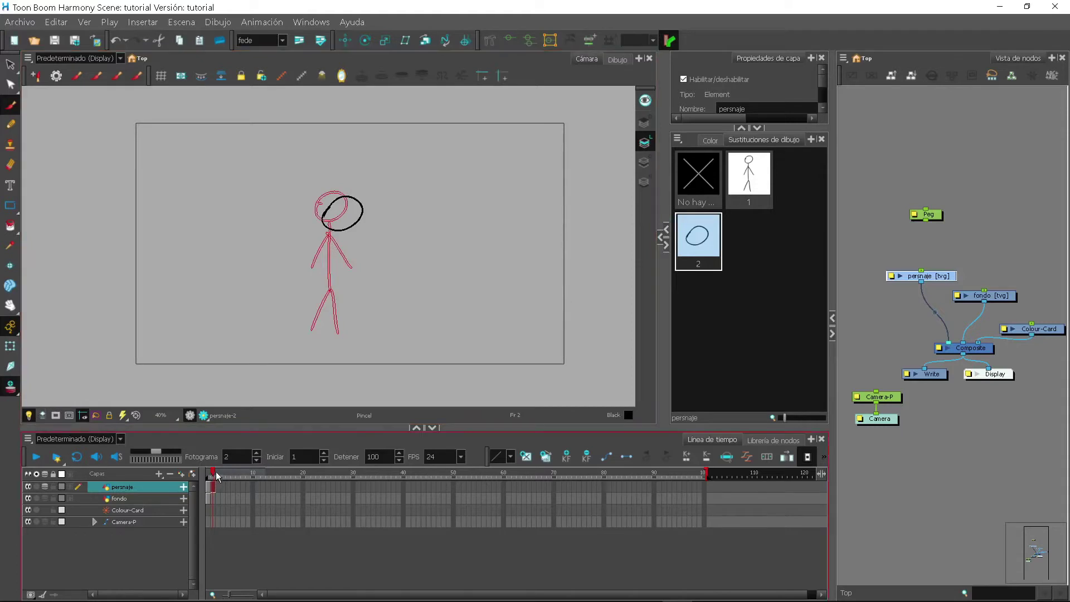
left_click_drag(214, 476, 273, 472)
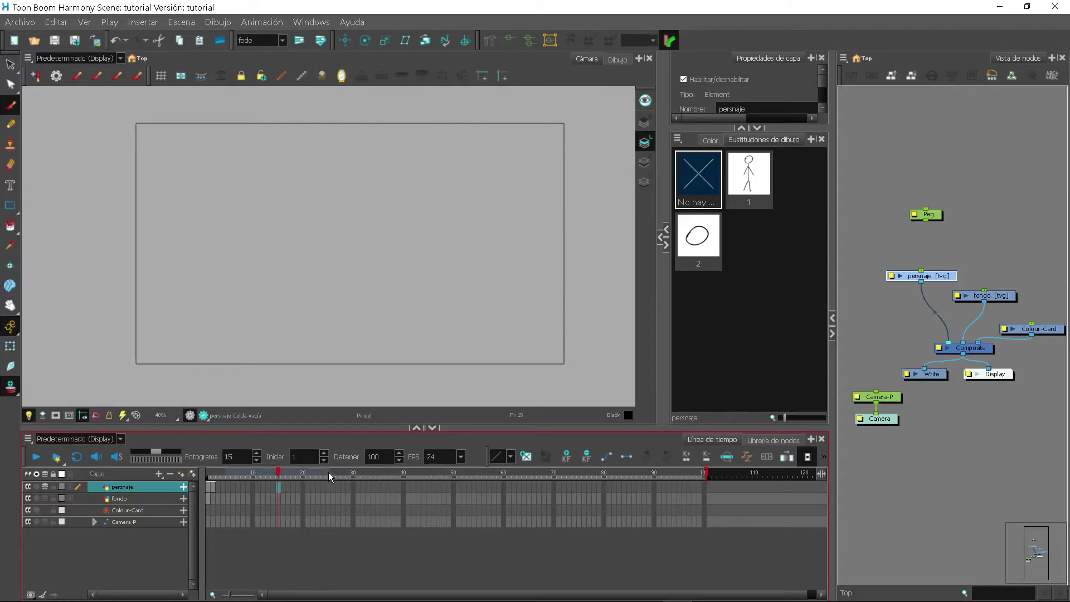
mouse_move(329, 472)
left_mouse_down()
mouse_move(216, 477)
mouse_move(276, 481)
left_mouse_up()
Step: Switch back to the standard onion skin and go to frame 1 of the persnaje layer
left_click(13, 388)
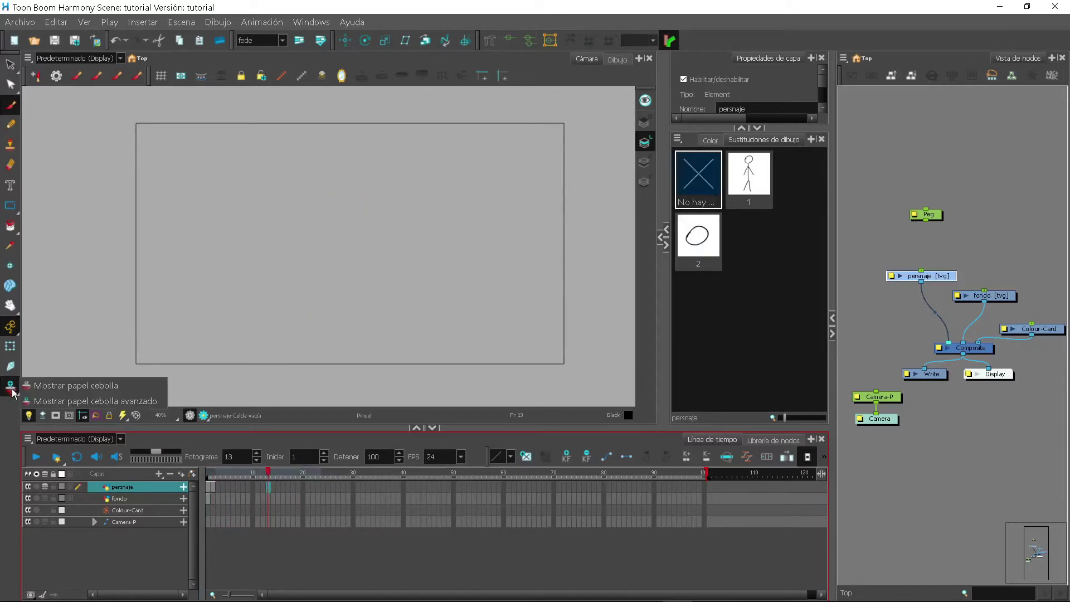
left_click(59, 386)
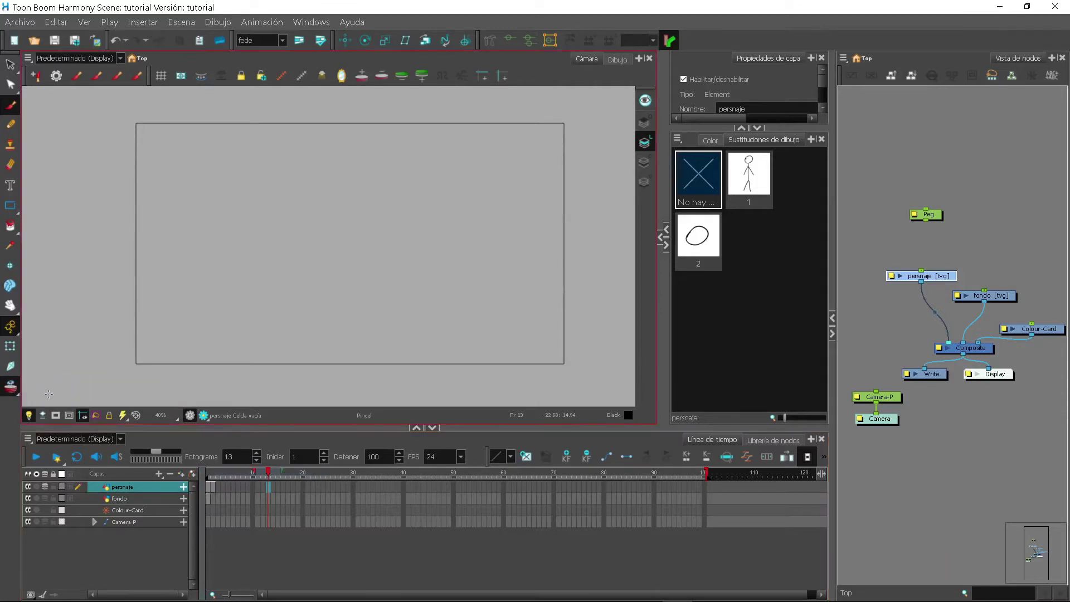
left_click_drag(252, 472, 217, 471)
left_click(214, 473)
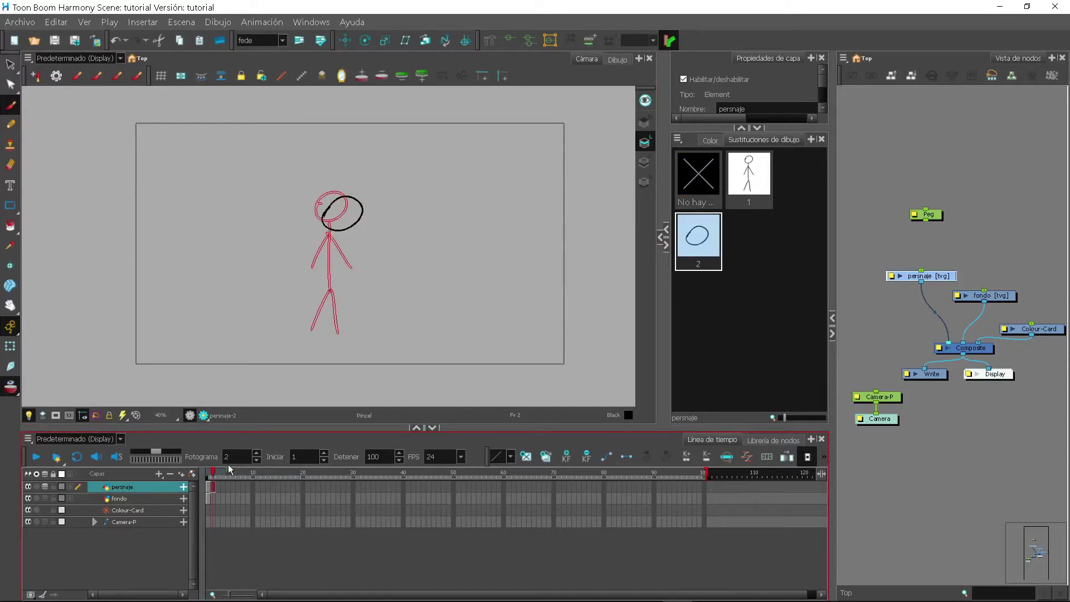
left_click(207, 487)
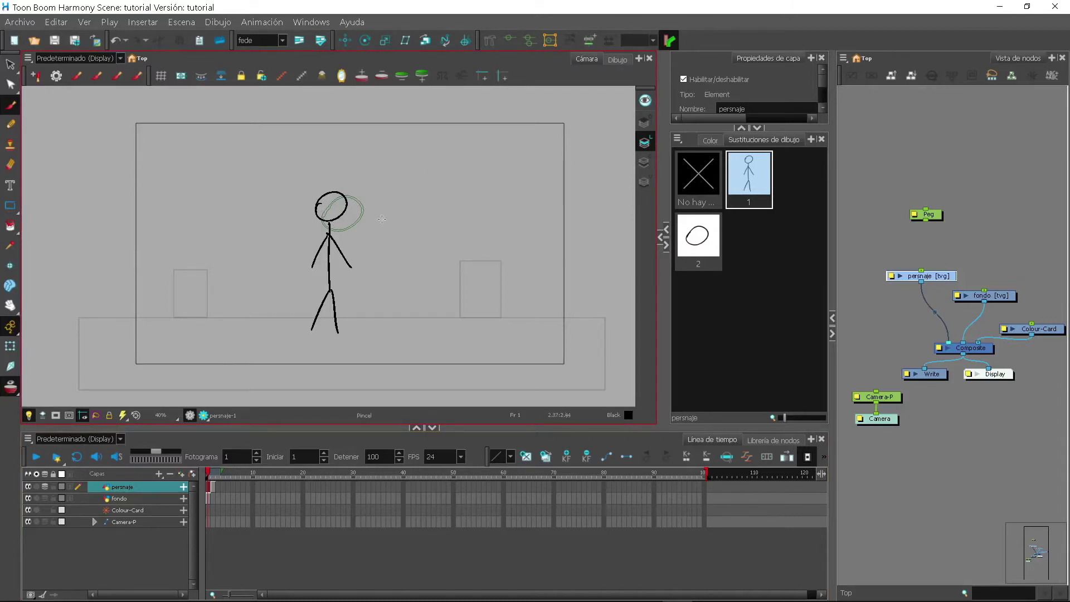
Step: Zoom in on the stick figure and try switching between the Zoom, Brush, Select and Rotate View tools
key("alt+s")
key("alt+z")
left_click(392, 232)
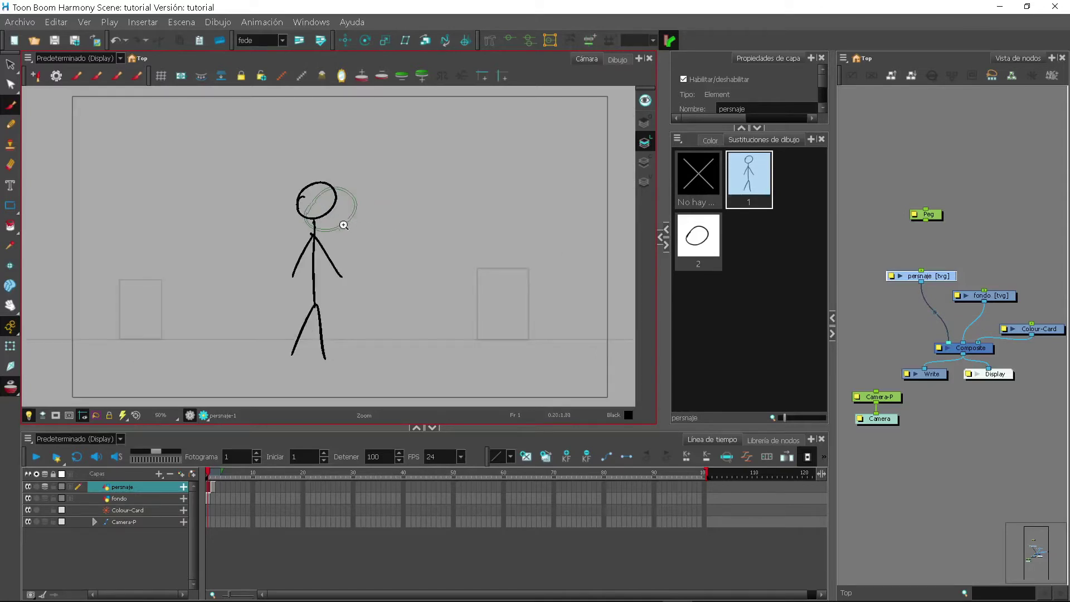
left_click(352, 233)
left_click(351, 232)
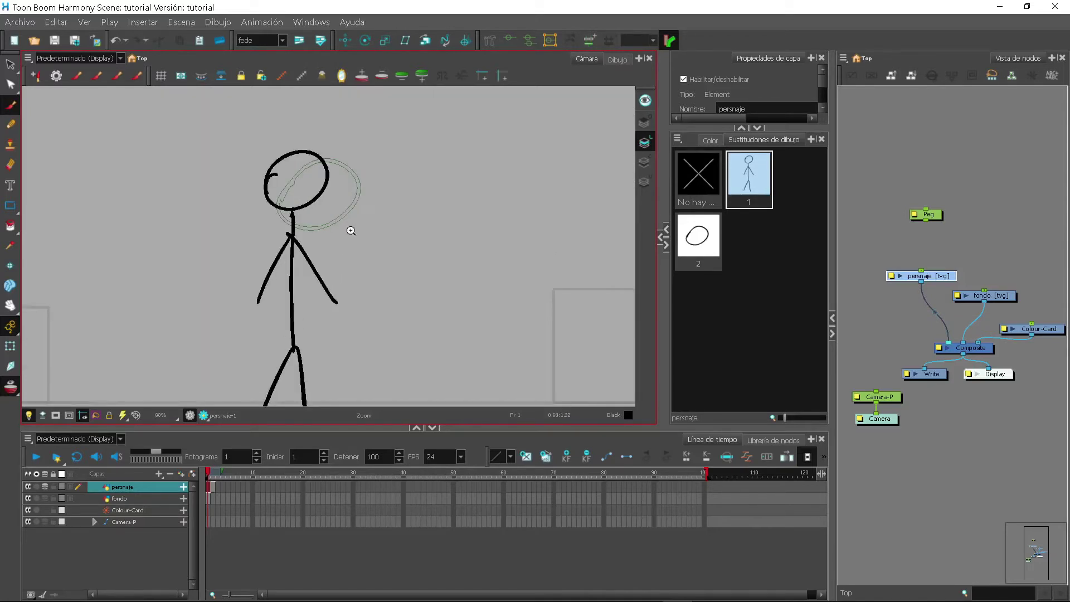
key("alt+b")
key("alt+s")
key("ctrl+alt+r")
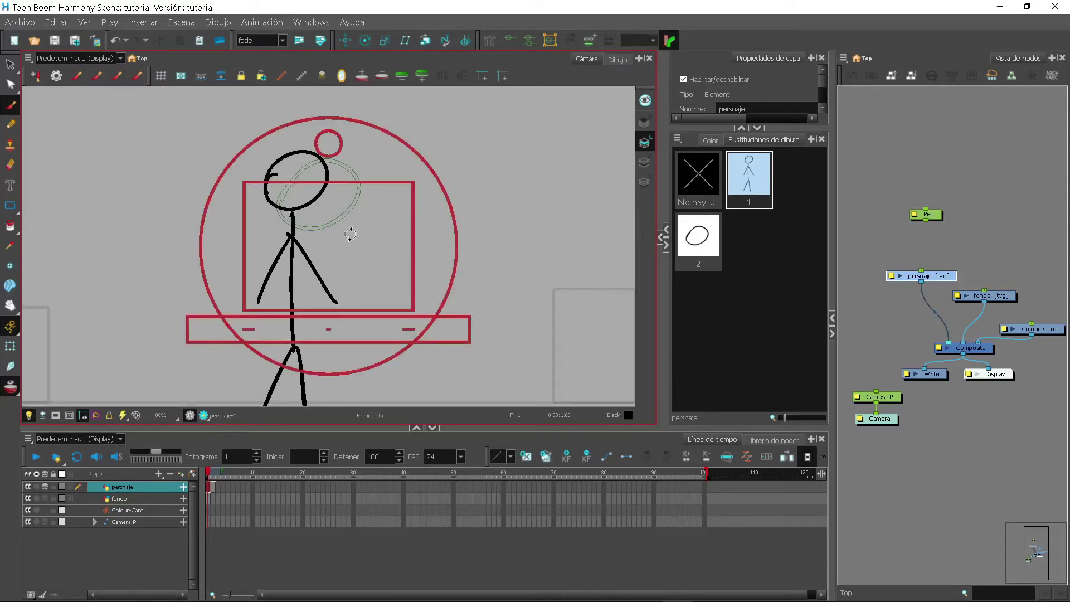
Step: Zoom out from and back in on the stick figure with the Zoom tool to inspect the drawing at different magnifications
key("alt+z")
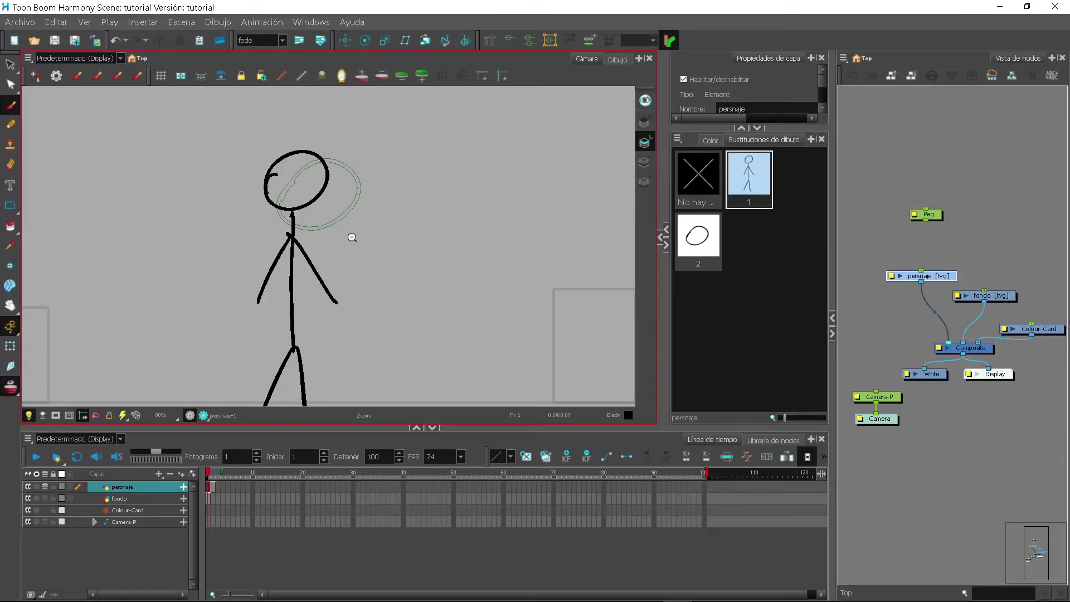
left_click(352, 238, "alt")
left_click(352, 238, "alt")
key("alt+z")
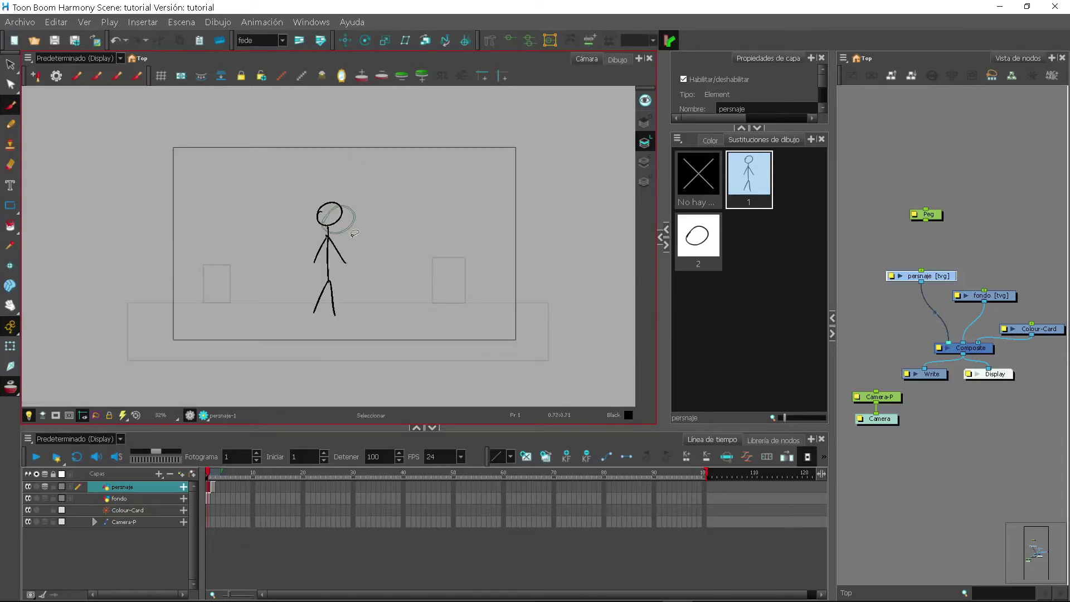
left_click(352, 239)
left_click(353, 239)
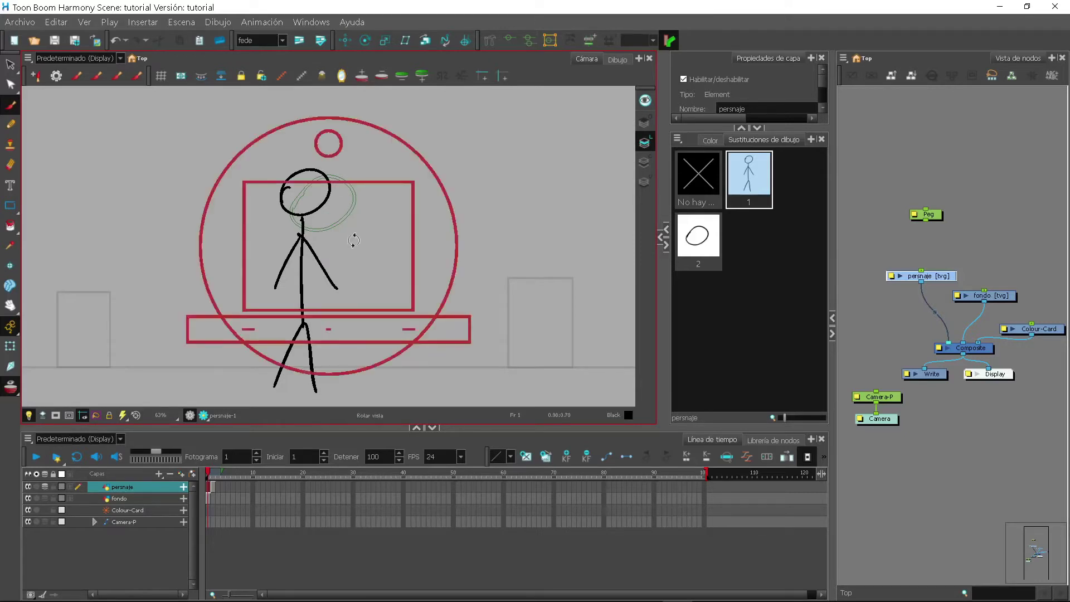
key("alt+z")
left_click(357, 240, "alt")
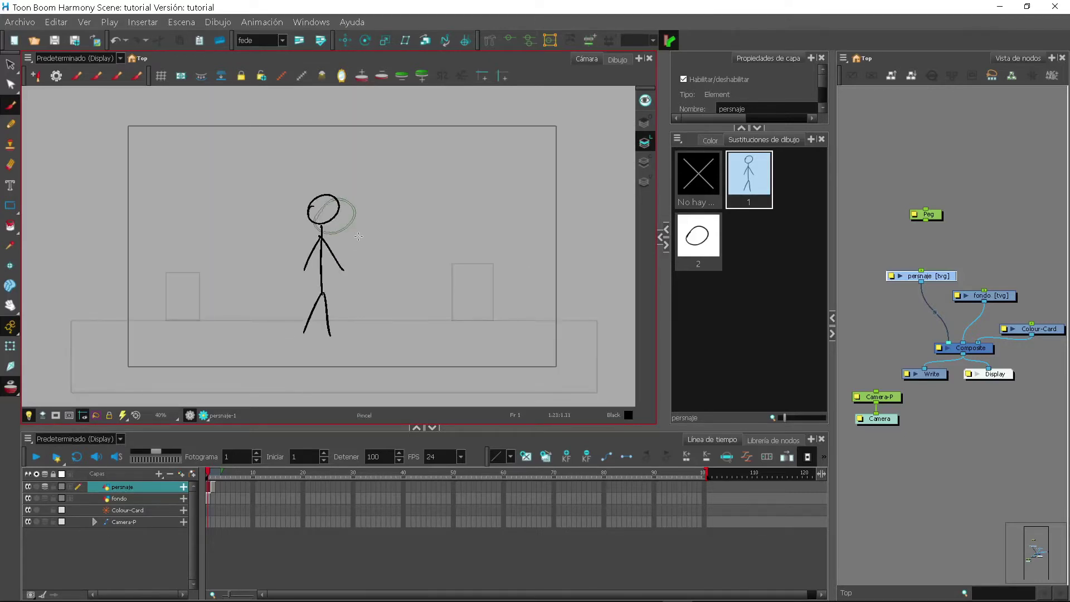
Step: Rotate the drawing view slightly around the stick figure, reset its rotation, and return to the Brush tool
key("alt+s")
key("ctrl+alt+r")
left_click_drag(383, 231, 383, 224)
key("shift+x")
key("alt+b")
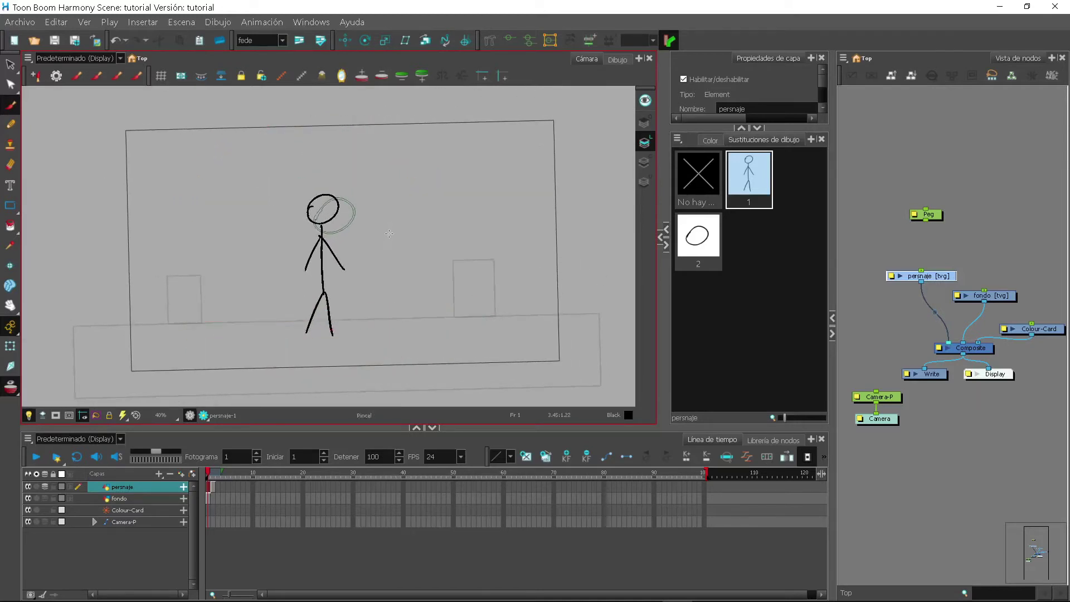
scroll(393, 229, "up", 2)
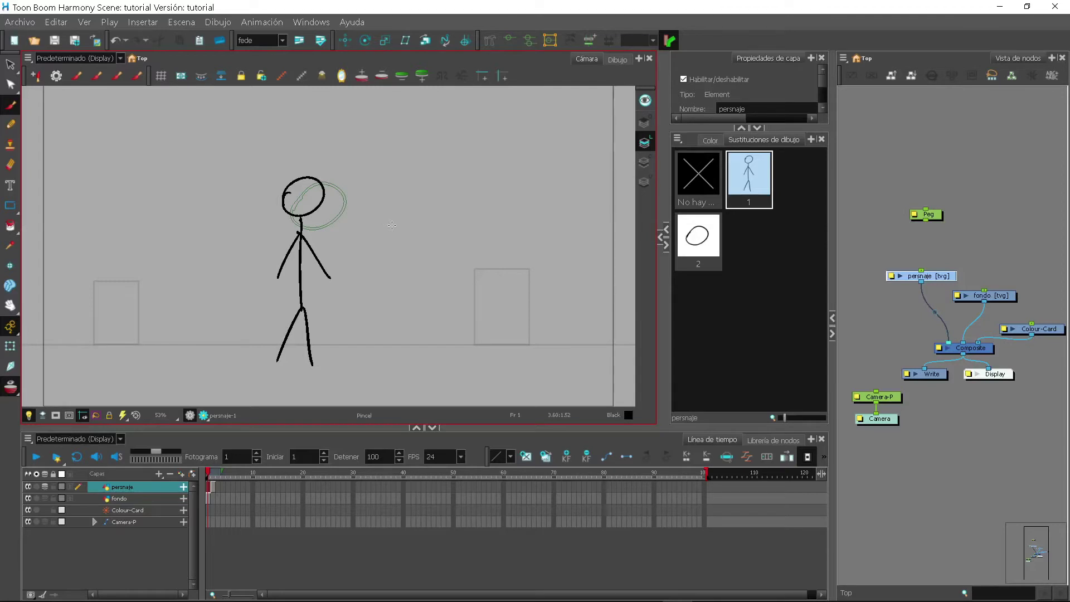
right_click(393, 218)
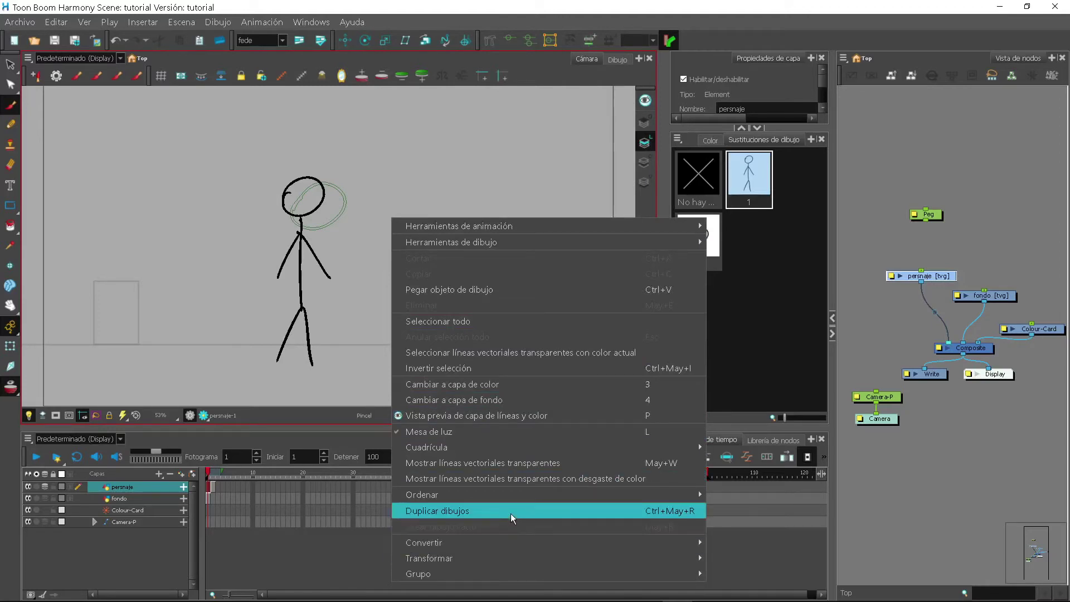
left_click(538, 73)
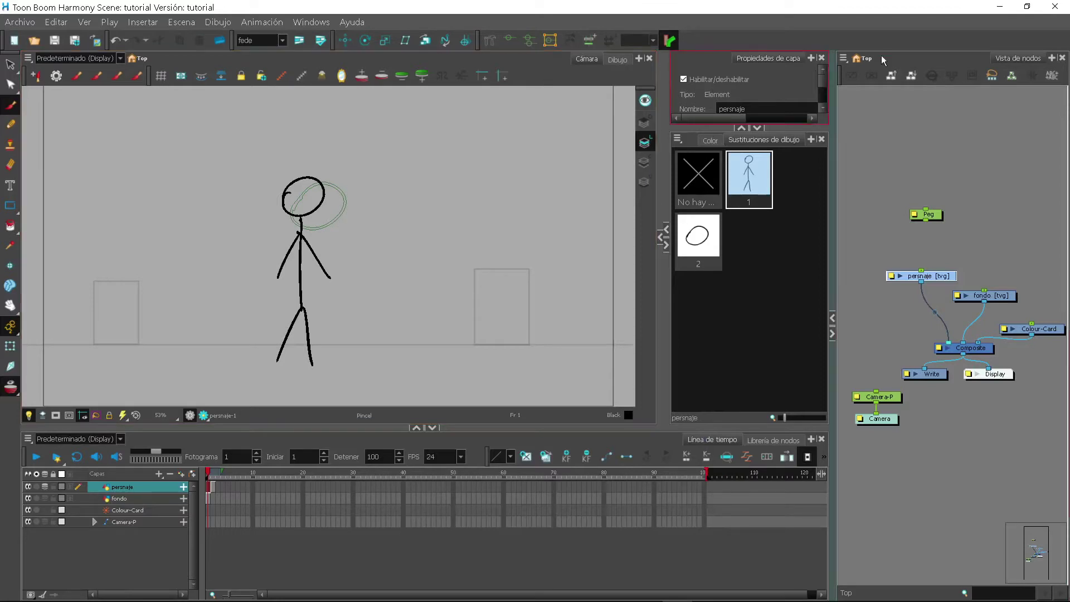
left_click(892, 139)
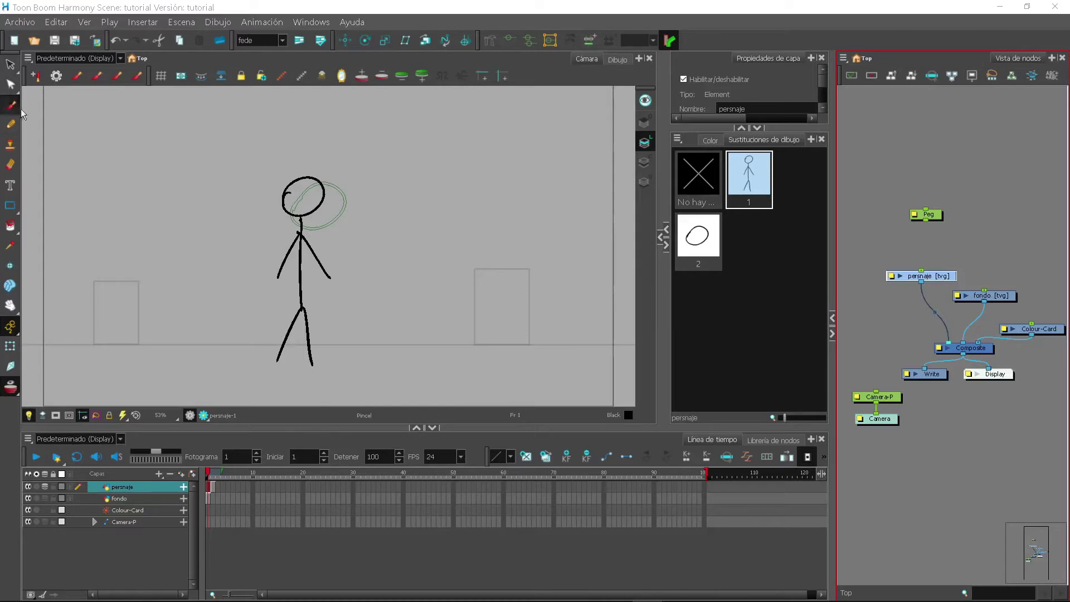
Step: Examine the variants of the Select and Contour Editor tools and the descriptions of the Brush and Pencil tools
left_click(12, 67)
left_click(11, 66)
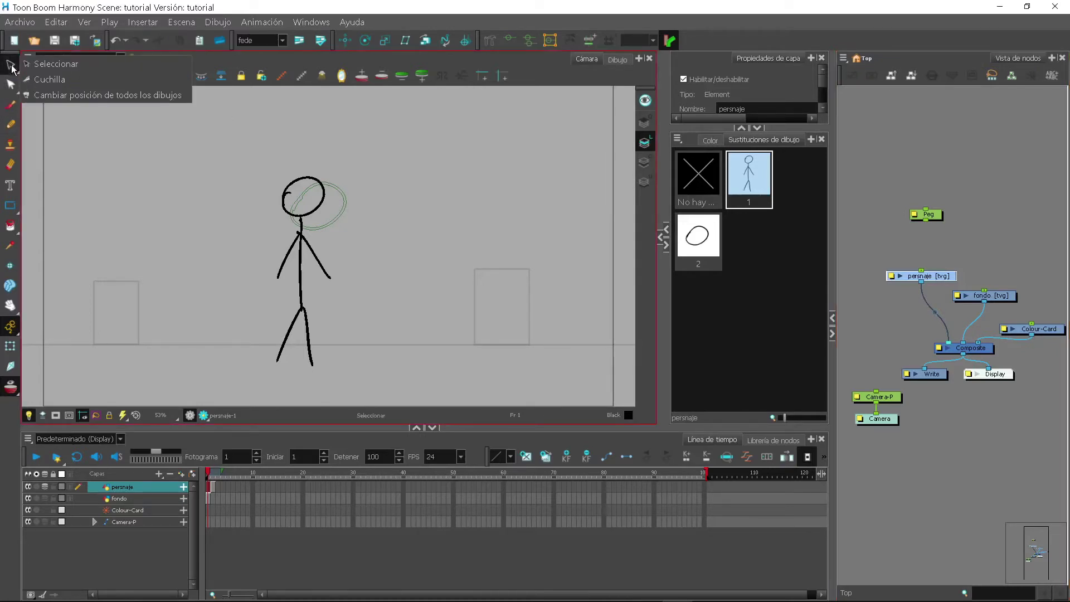
left_click(11, 84)
left_click(12, 89)
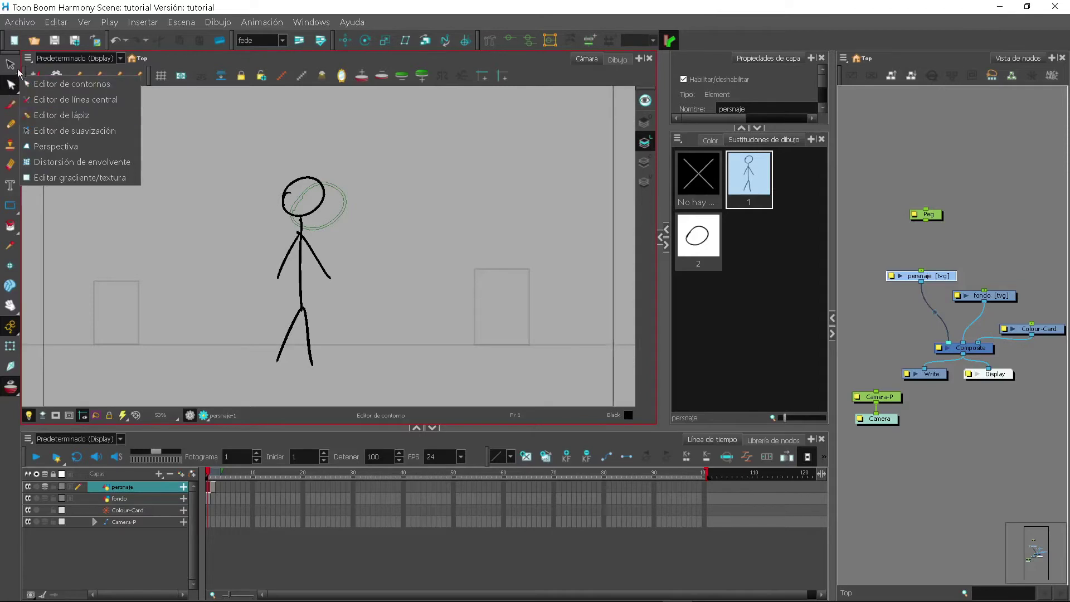
left_click(12, 109)
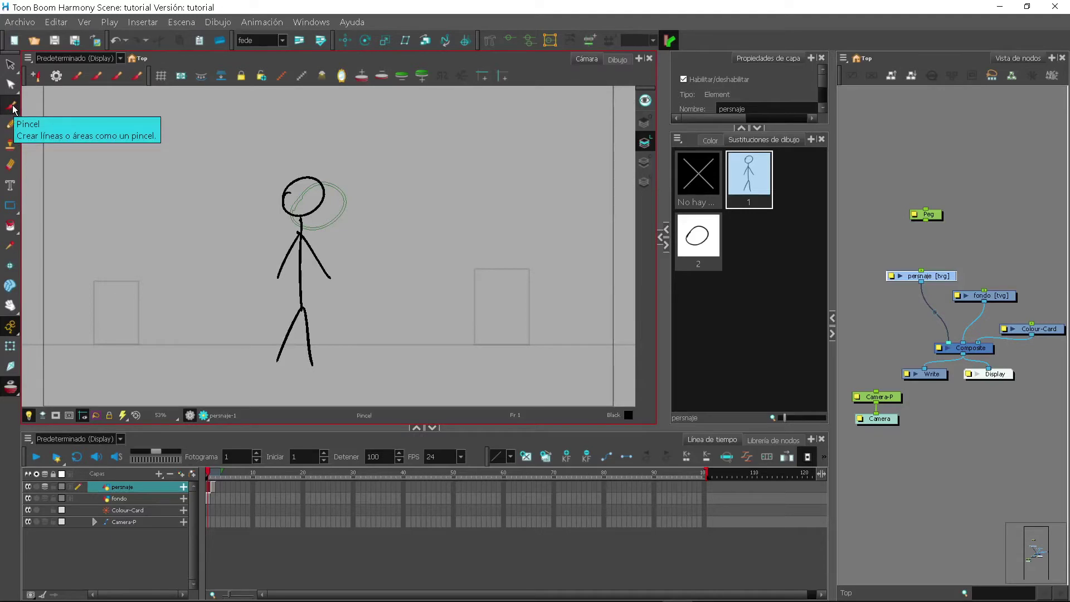
left_click(11, 127)
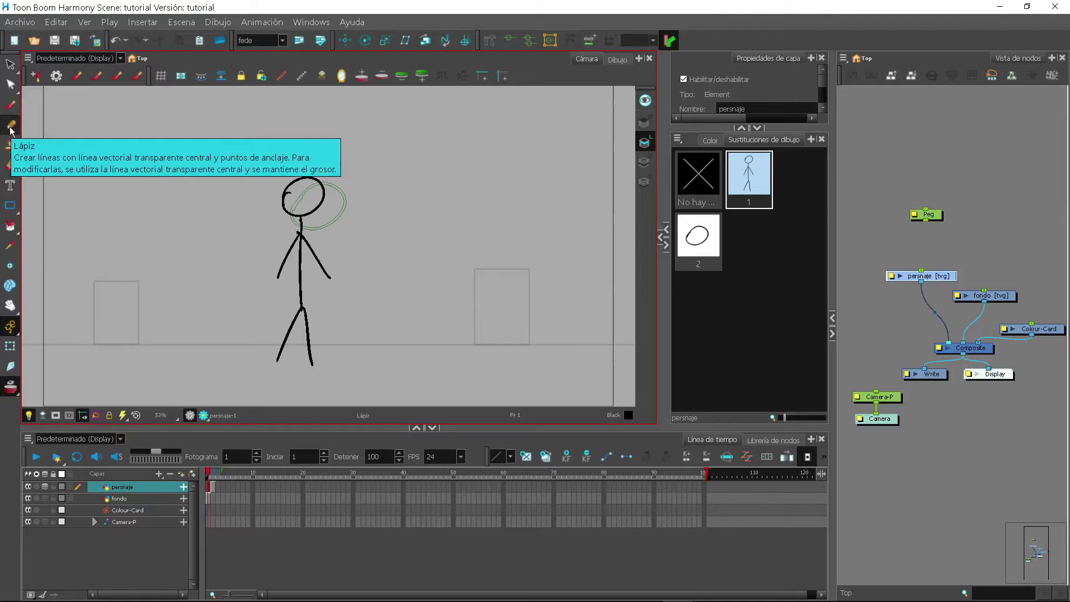
Step: Draw a nearly closed oval with the Brush beside the stick figure's head on frame 1 of persnaje
left_click(10, 105)
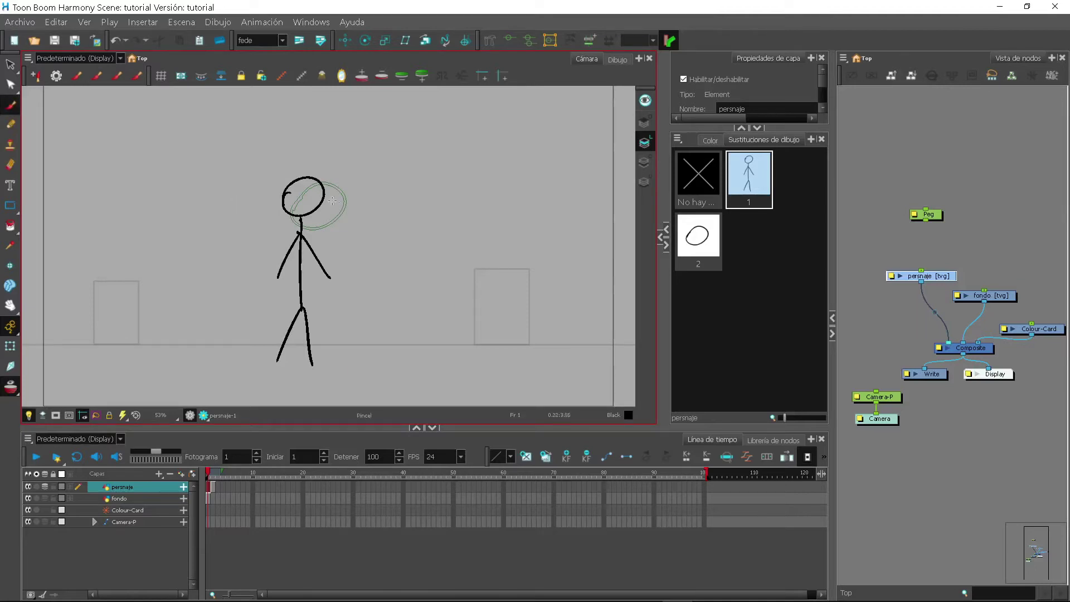
scroll(333, 201, "up", 2)
mouse_move(381, 177)
left_mouse_down()
mouse_move(353, 224)
mouse_move(404, 175)
left_mouse_up()
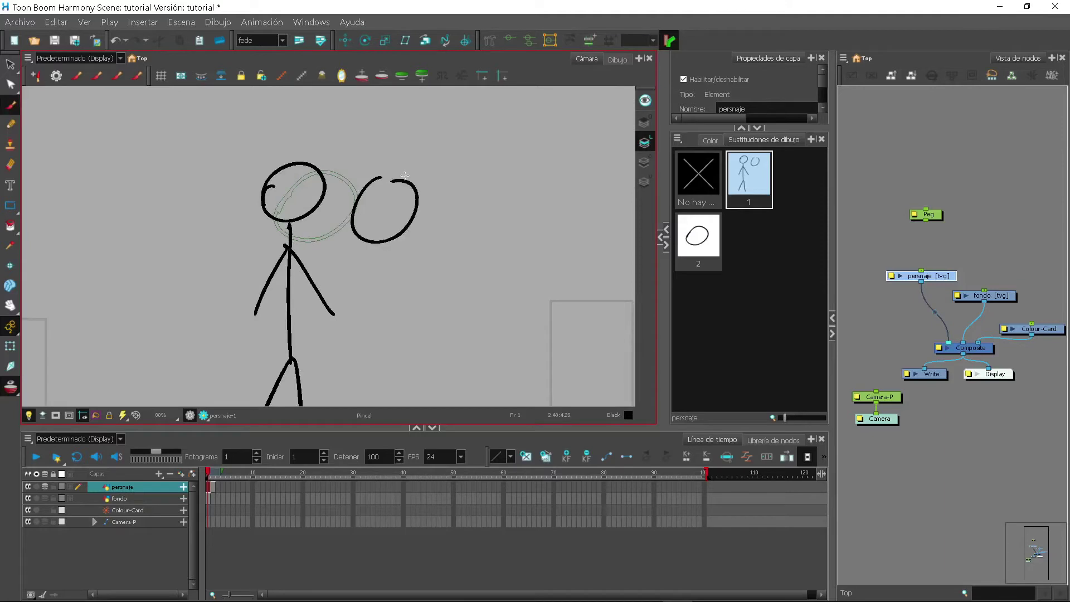
Step: Draw a nearly closed circle with the Pencil beside the Brush oval, plus a short stroke just below the circle
left_click(11, 127)
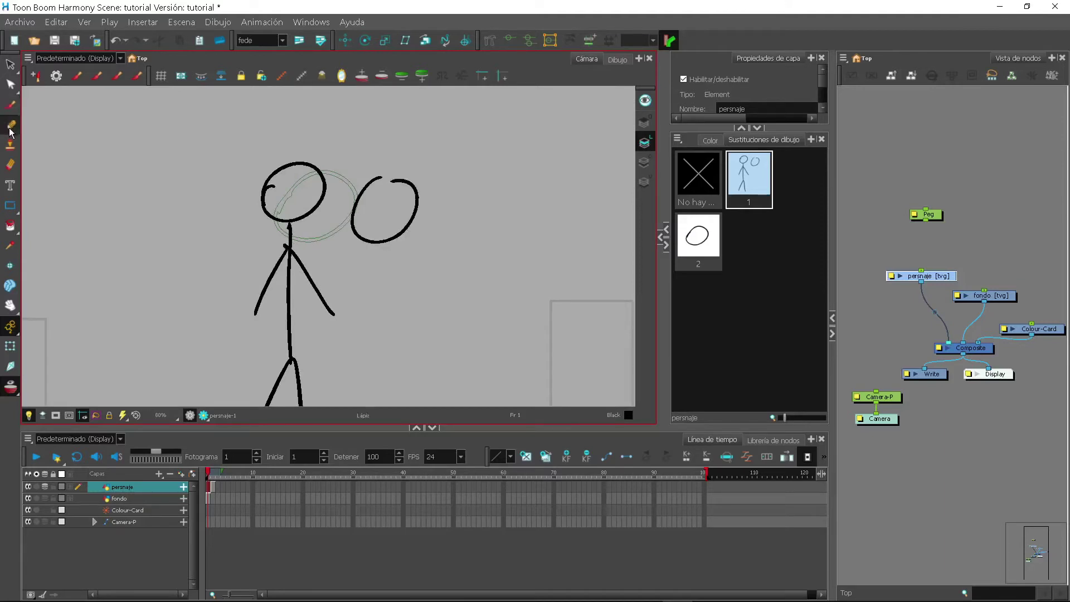
mouse_move(453, 182)
left_mouse_down()
mouse_move(453, 237)
mouse_move(502, 210)
mouse_move(464, 182)
left_mouse_up()
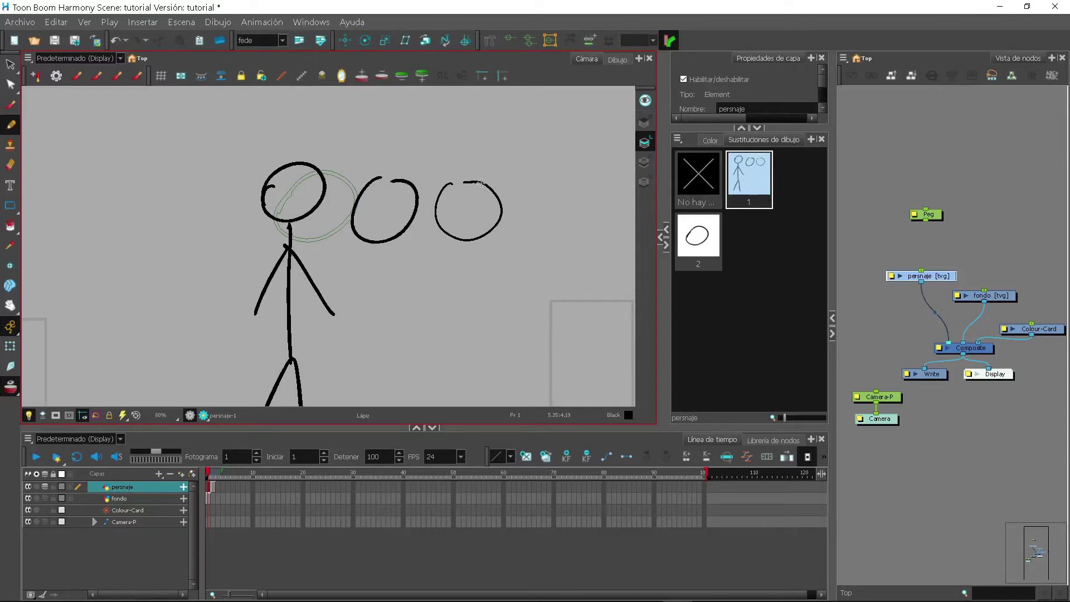
scroll(483, 212, "up", 3)
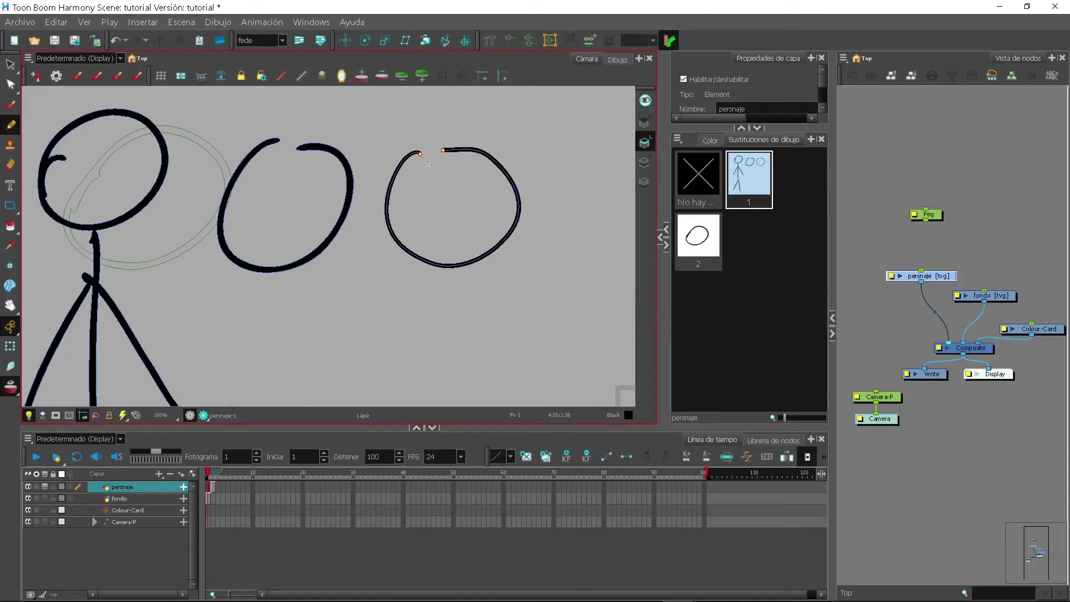
scroll(345, 174, "up", 1)
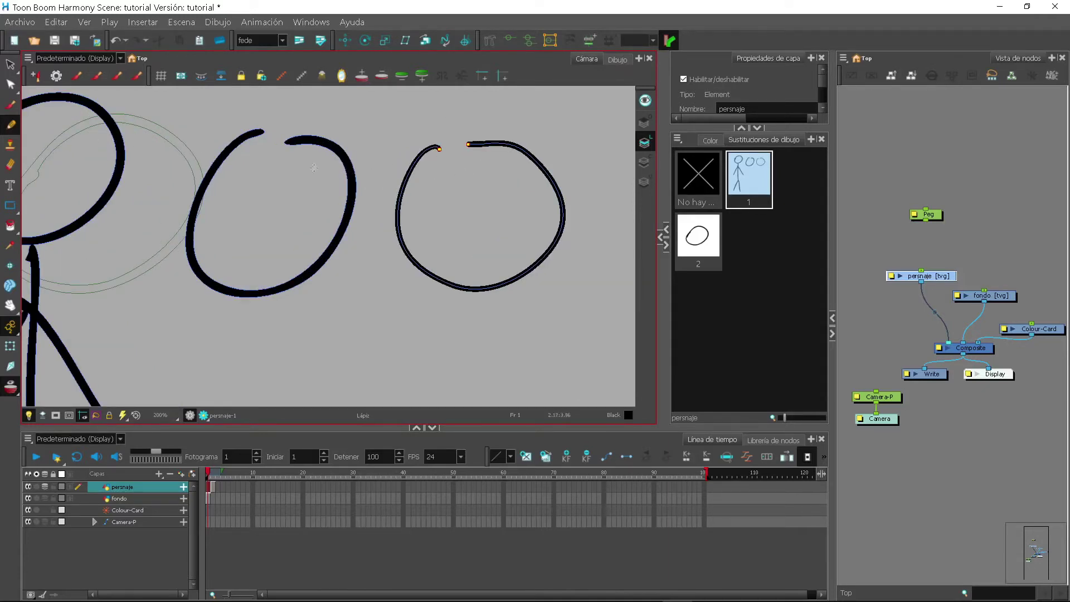
left_click_drag(540, 294, 514, 291)
Step: Reshape the Pencil circle's lower and left curves and thicken the Brush oval's right side by moving their points with the Contour Editor
key("alt+q")
left_click(559, 221)
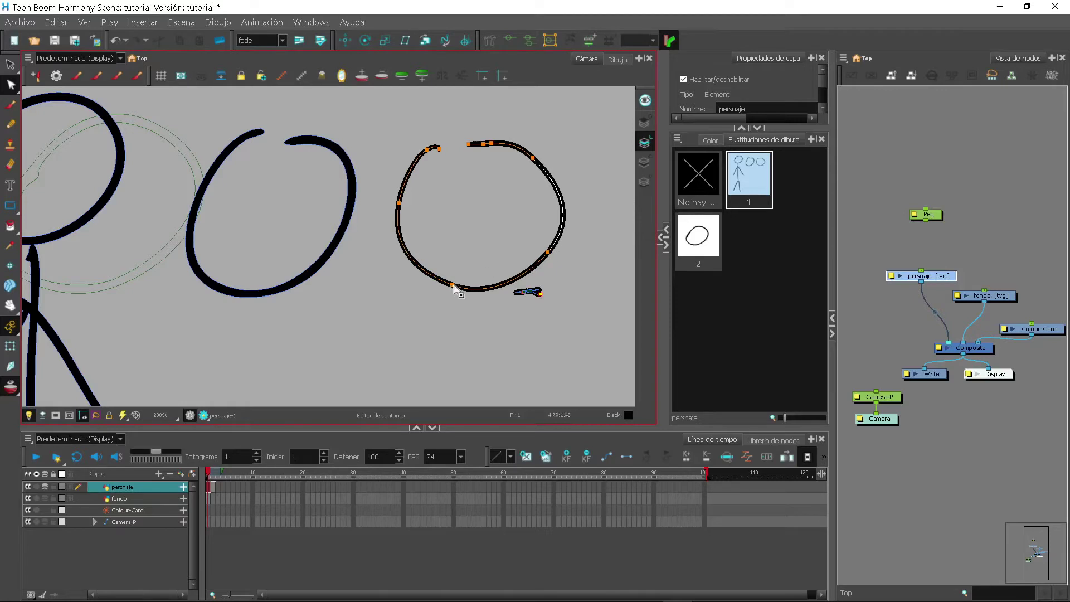
mouse_move(452, 286)
left_mouse_down()
mouse_move(444, 298)
mouse_move(456, 279)
mouse_move(444, 294)
mouse_move(449, 284)
left_mouse_up()
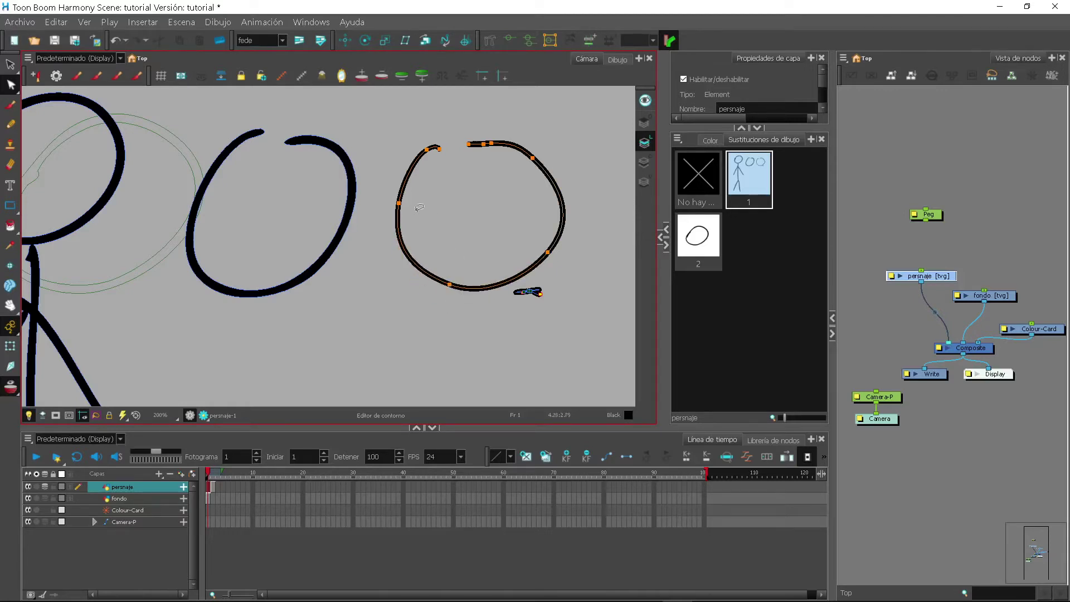
left_click_drag(399, 204, 402, 208)
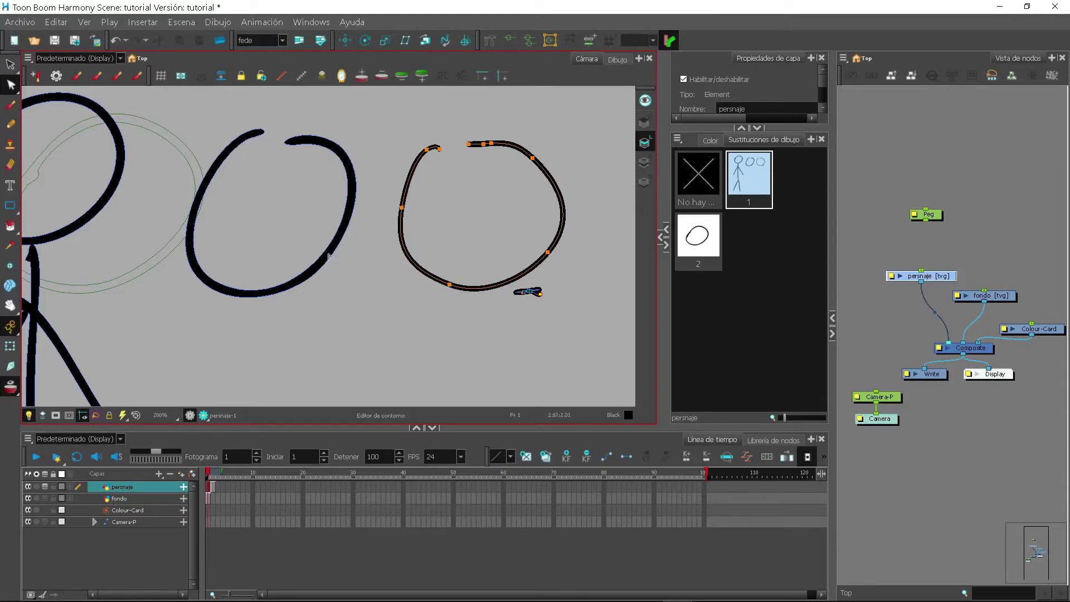
mouse_move(349, 230)
left_mouse_down()
mouse_move(367, 240)
mouse_move(340, 223)
mouse_move(351, 231)
mouse_move(337, 234)
mouse_move(335, 223)
left_mouse_up()
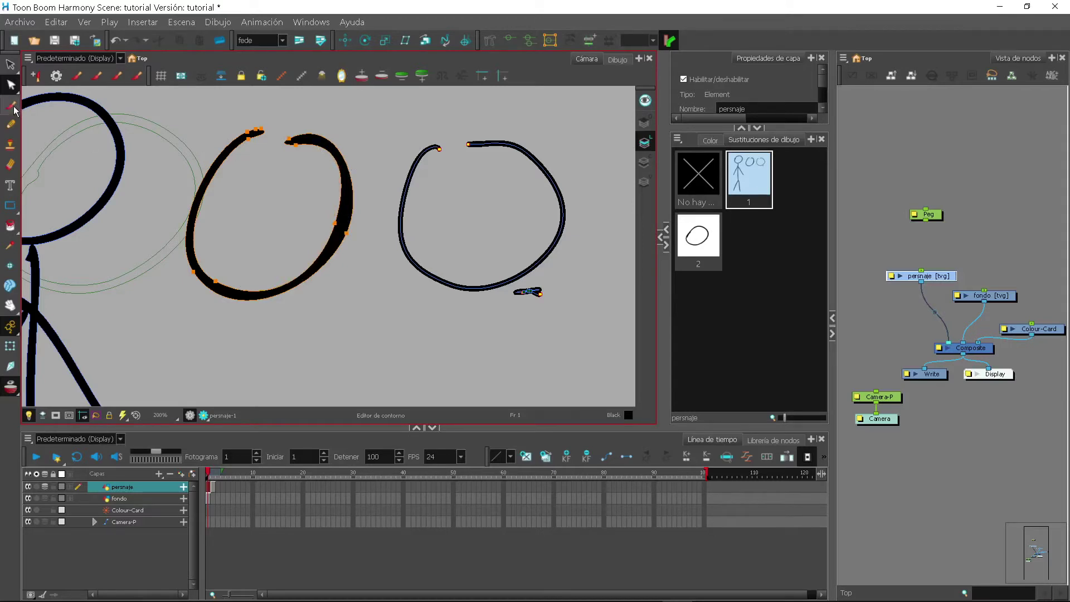
Step: Close the Brush oval's top gap with the Brush and the circle's with the Pencil, undoing a stray pencil stroke
key("alt+b")
left_click_drag(250, 136, 305, 143)
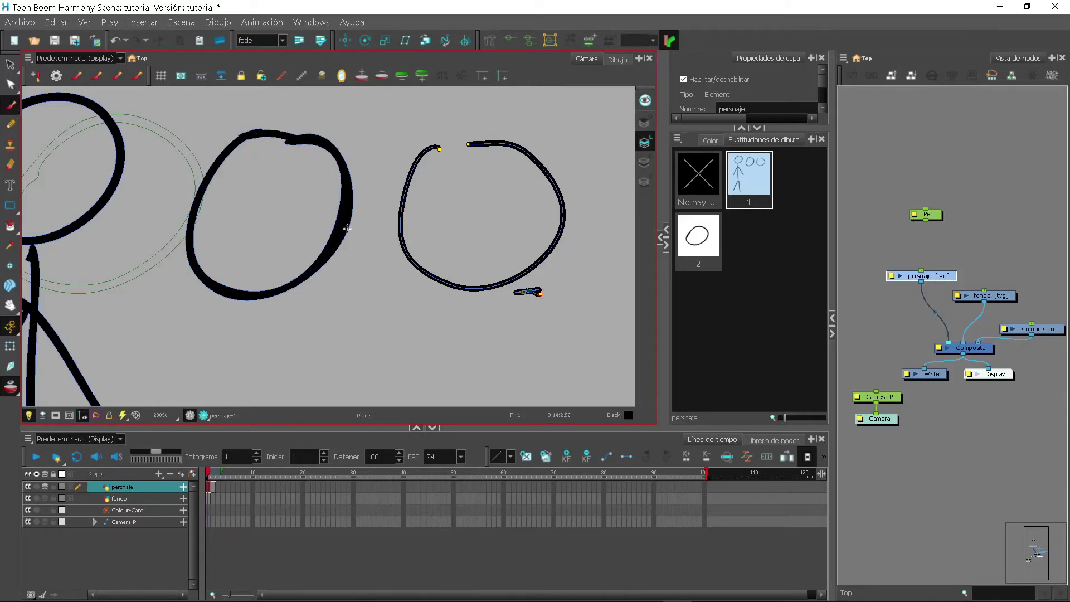
key("alt+slash")
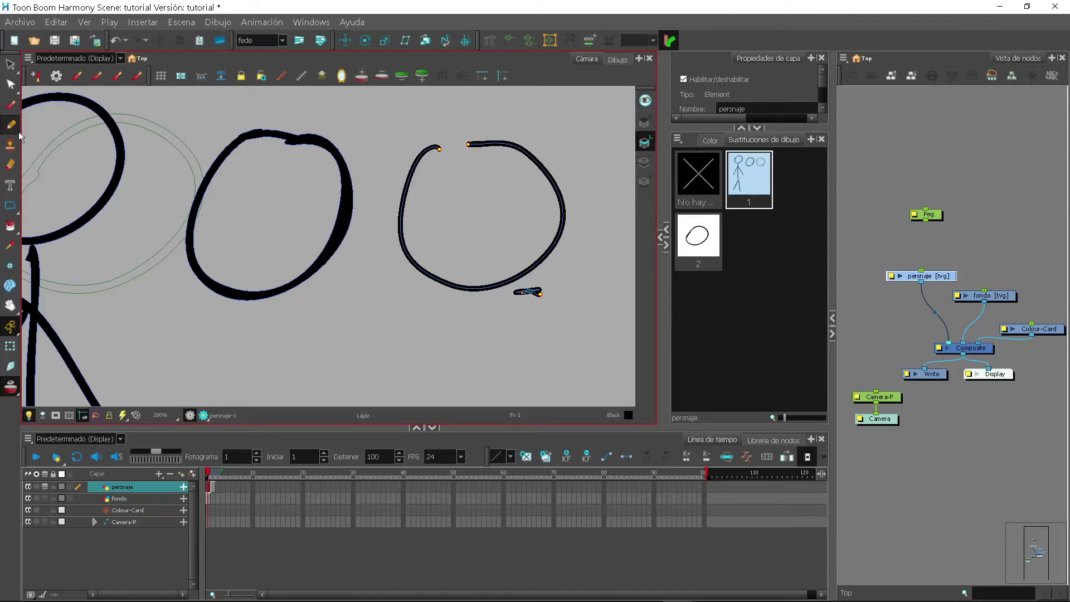
left_click_drag(439, 139, 473, 143)
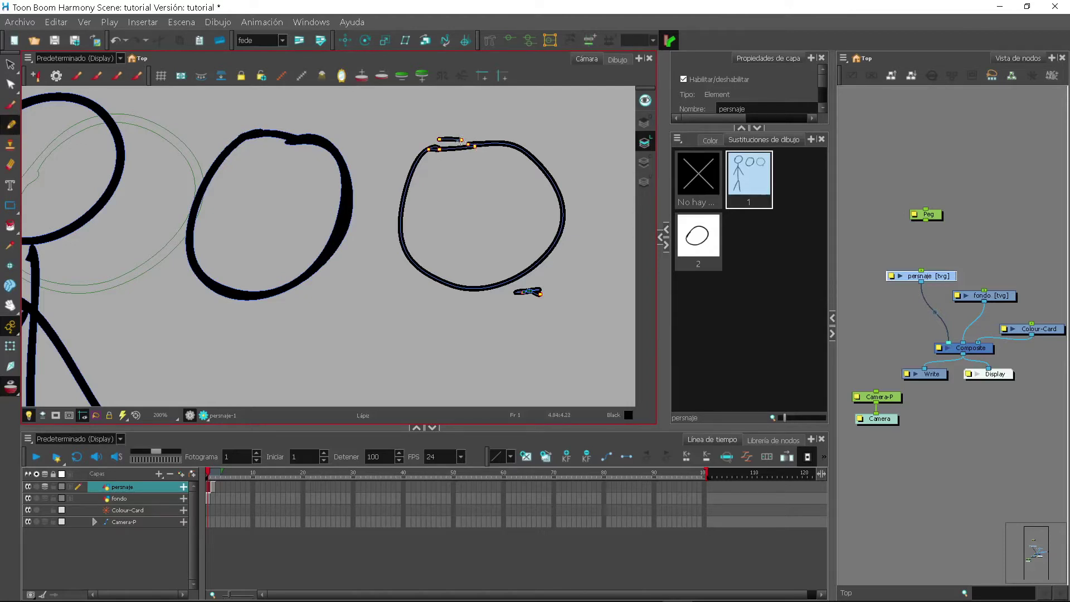
key("ctrl+z")
Step: Examine the Brush, Pencil, Select and Contour Editor tools and their variants, and inspect the Brush oval's contour points
left_click(10, 104)
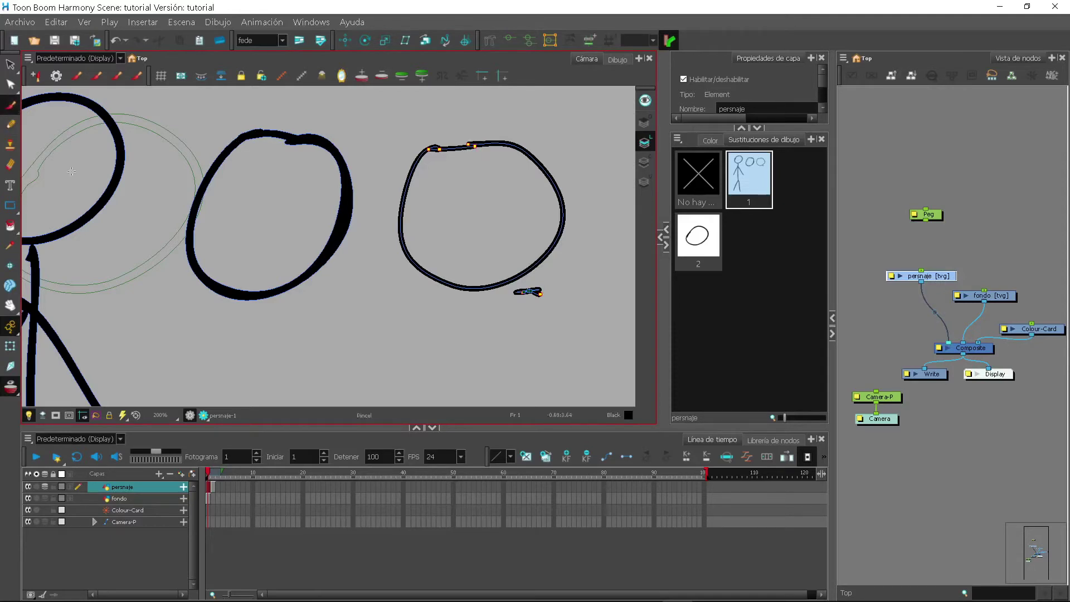
left_click(10, 124)
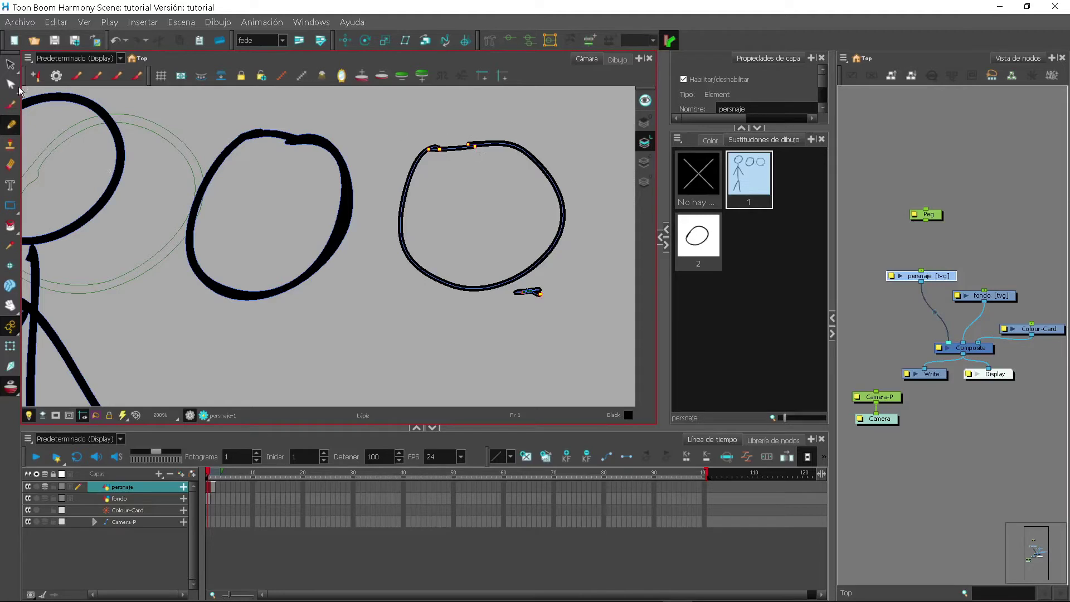
left_click(10, 68)
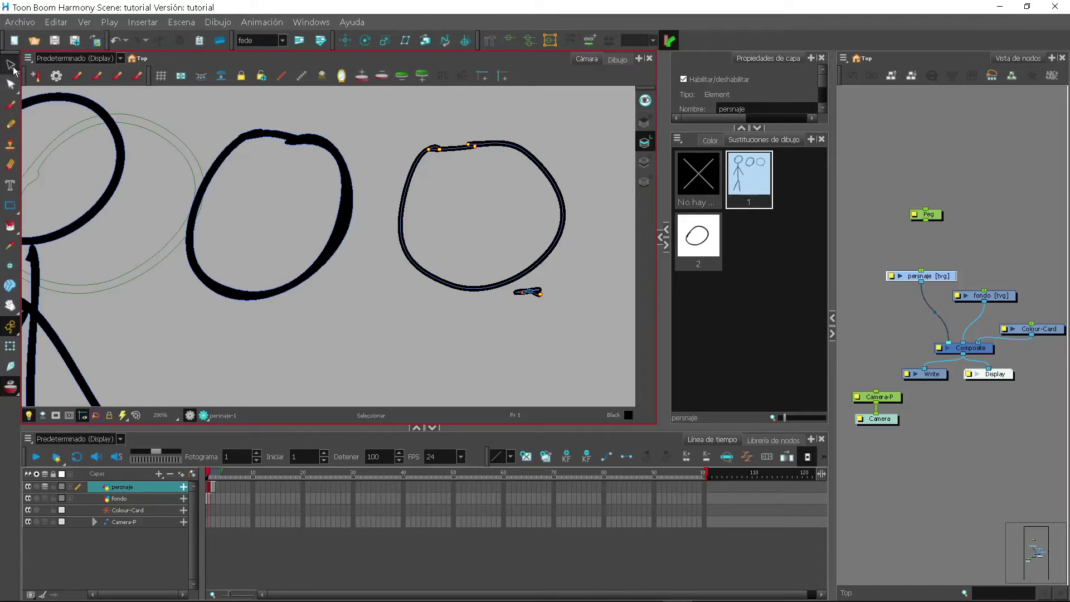
left_click(12, 72)
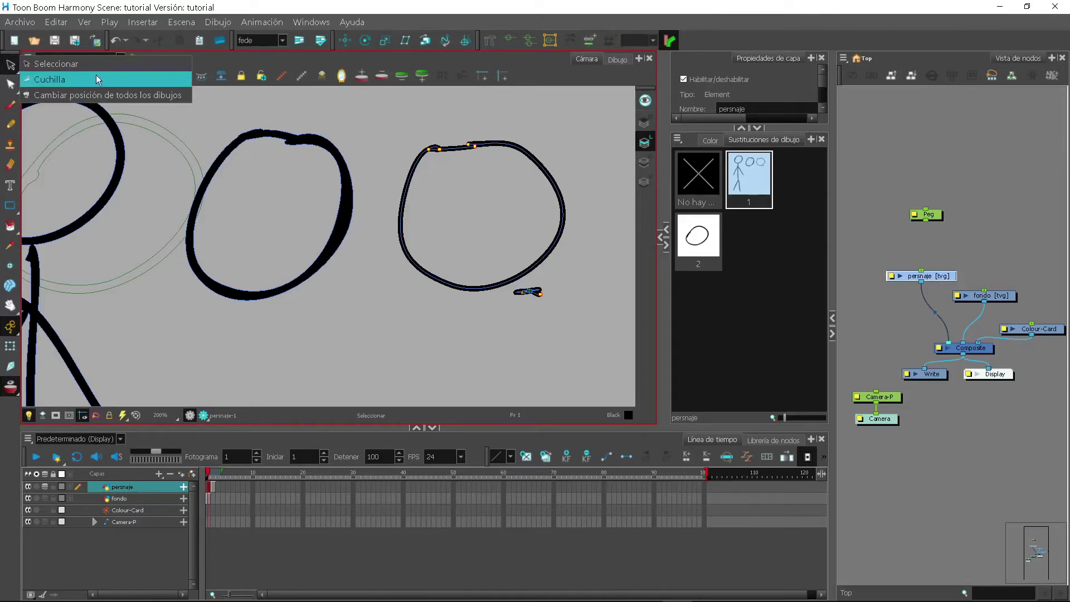
left_click(10, 89)
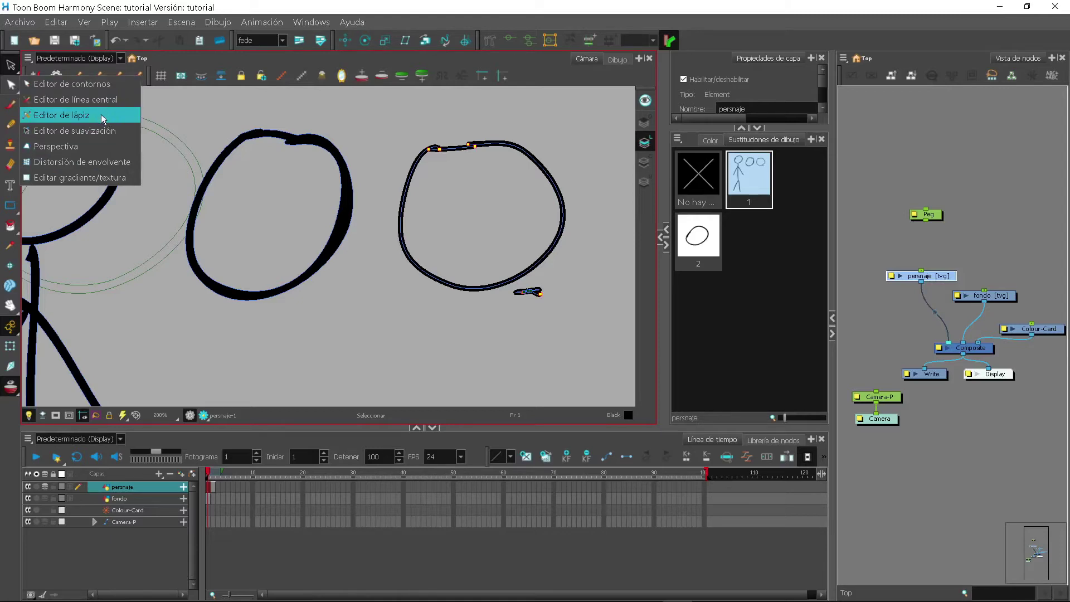
left_click(103, 84)
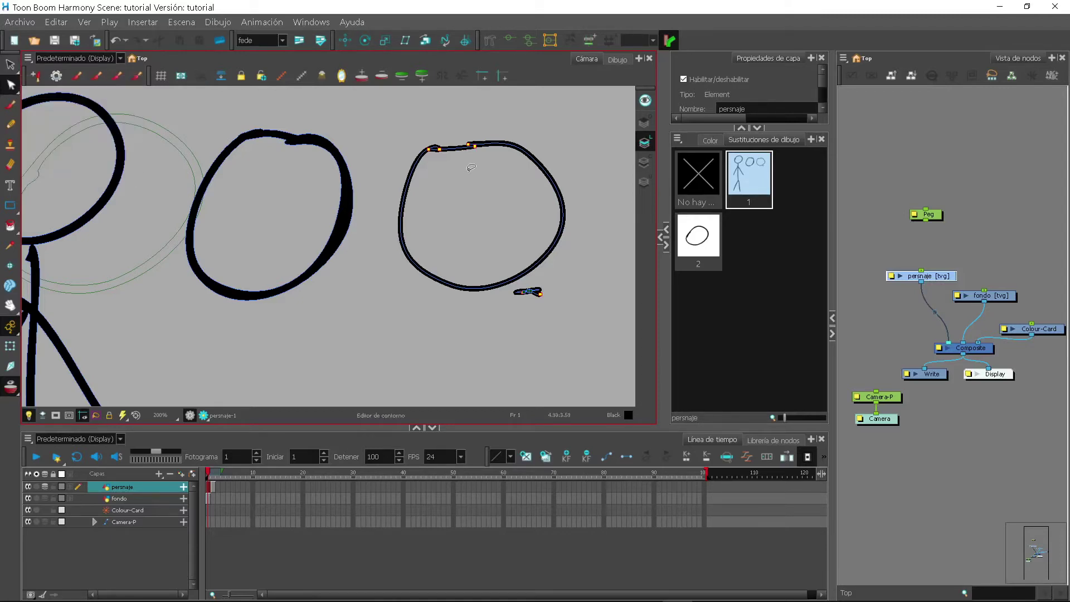
left_click(516, 155)
left_click(353, 216)
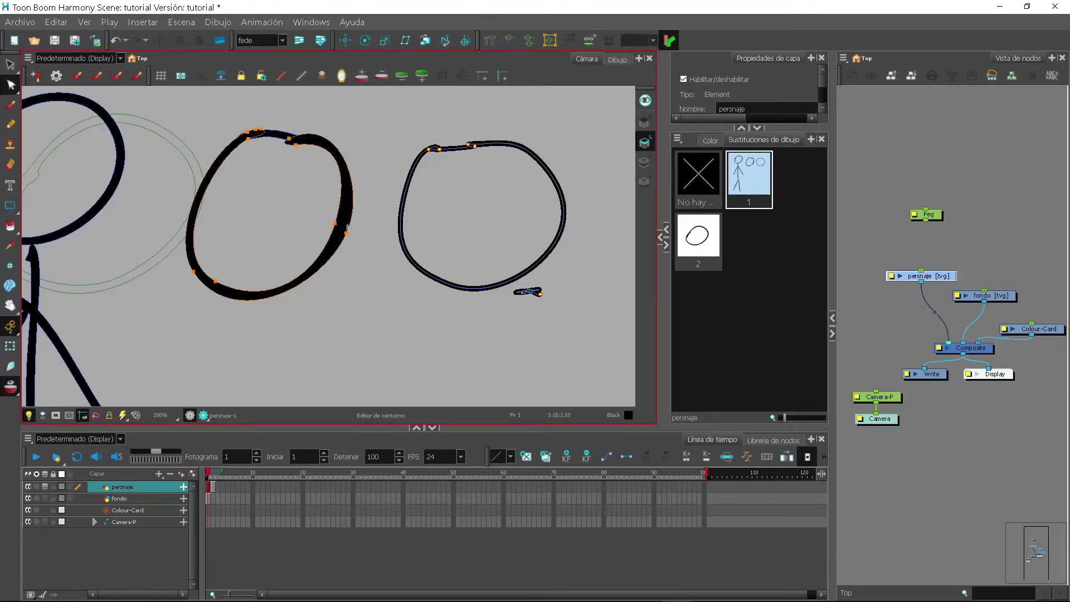
Step: Distort the Pencil circle into a flattened, slanted oval by moving its corner handles with the Perspective tool
left_click(12, 90)
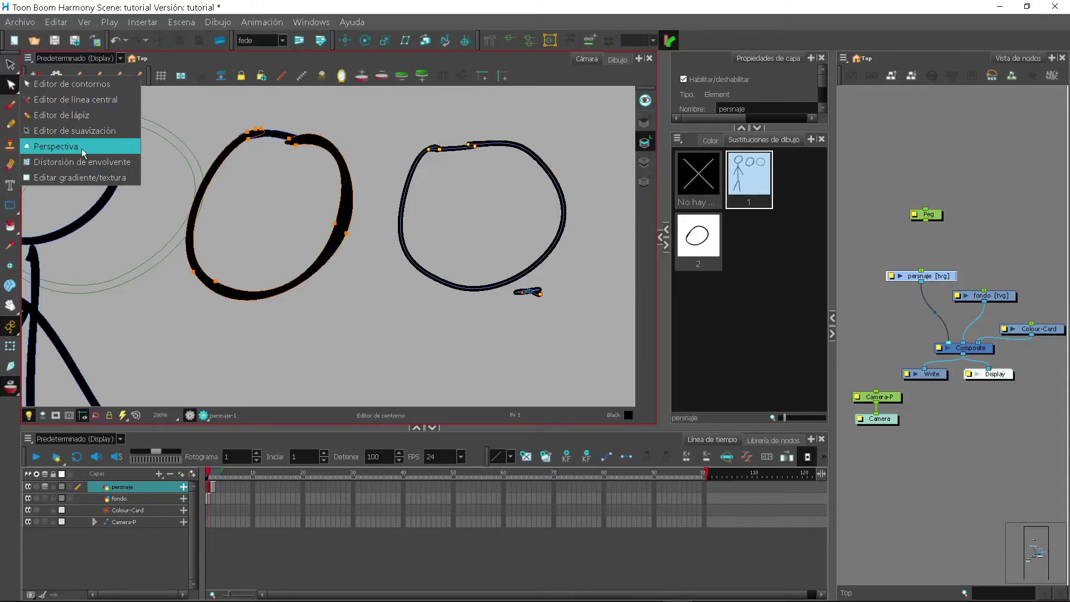
left_click(56, 146)
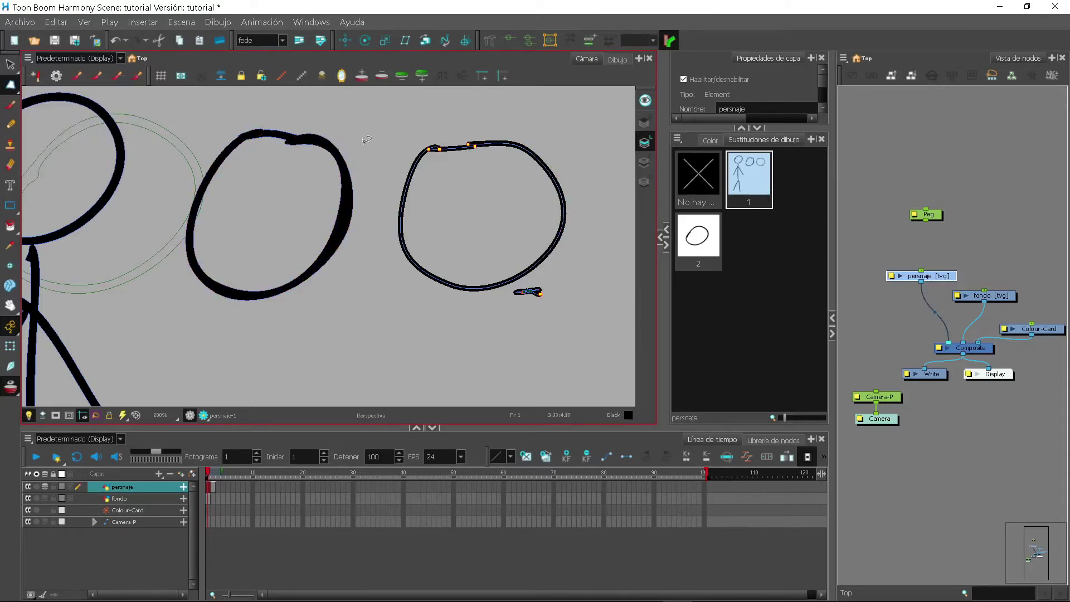
mouse_move(450, 130)
left_mouse_down()
mouse_move(379, 180)
mouse_move(592, 195)
mouse_move(461, 142)
left_mouse_up()
left_click_drag(580, 143, 546, 168)
left_click_drag(396, 143, 386, 193)
left_click_drag(395, 297, 343, 306)
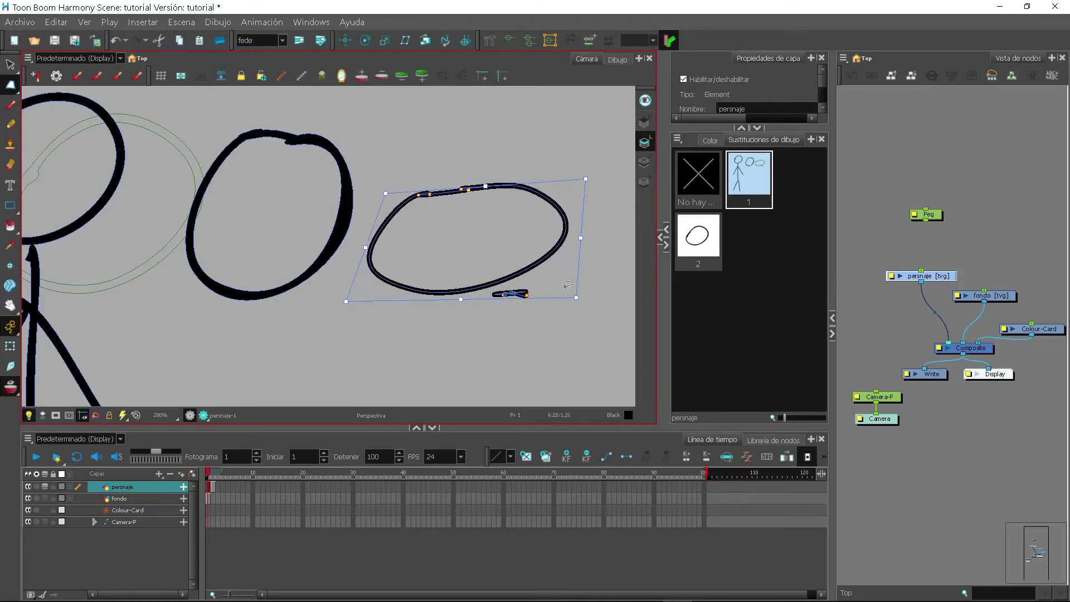
left_click_drag(577, 299, 604, 311)
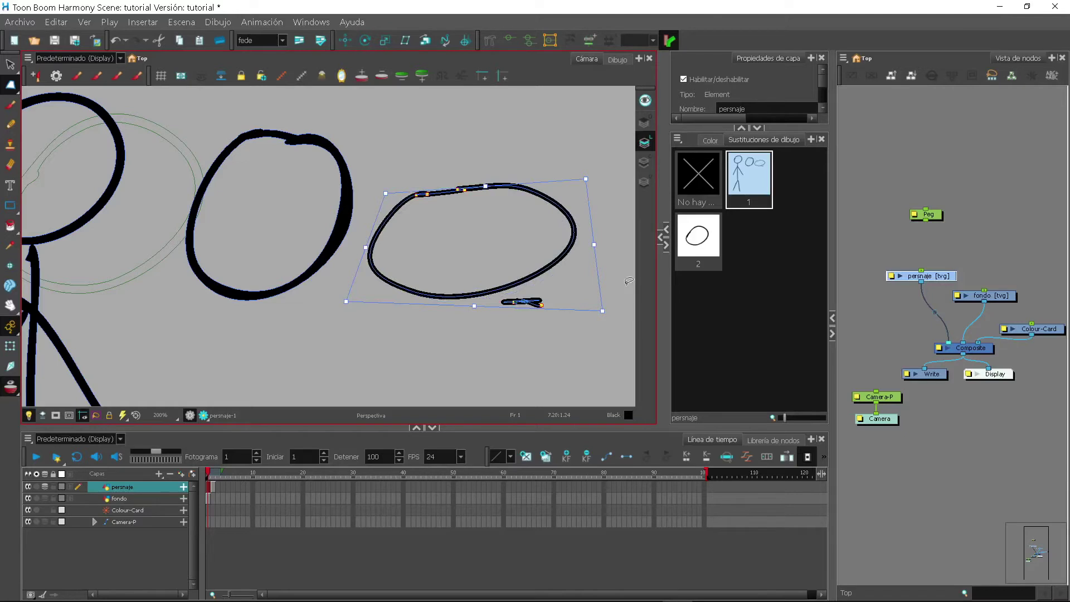
Step: Show the tool properties beside the drawing view and resize the area so all Perspective tool options fit
left_click(665, 244)
left_click(824, 237)
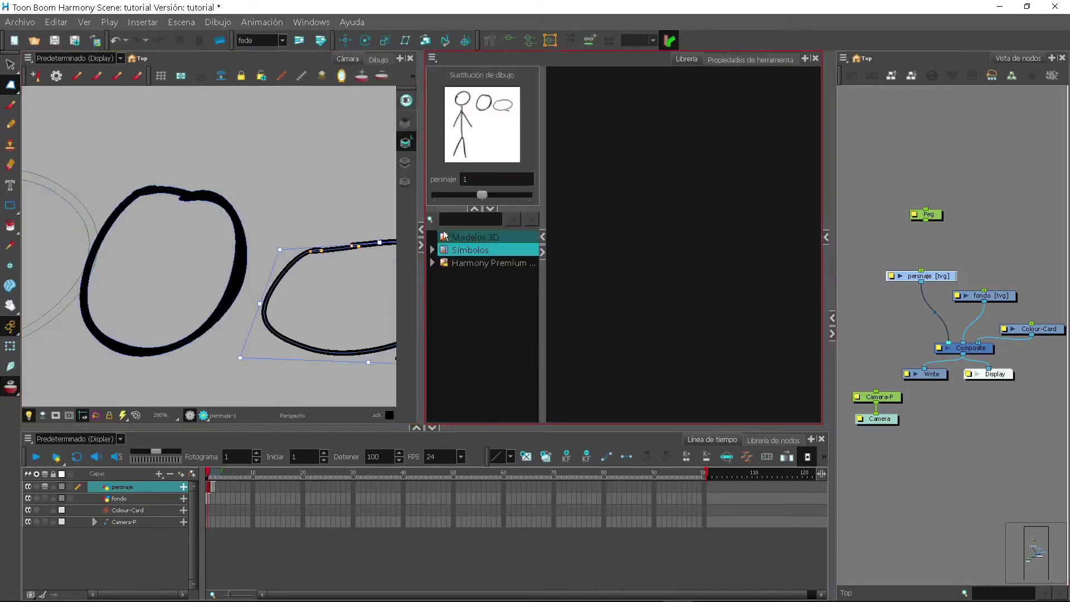
left_click_drag(421, 212, 685, 213)
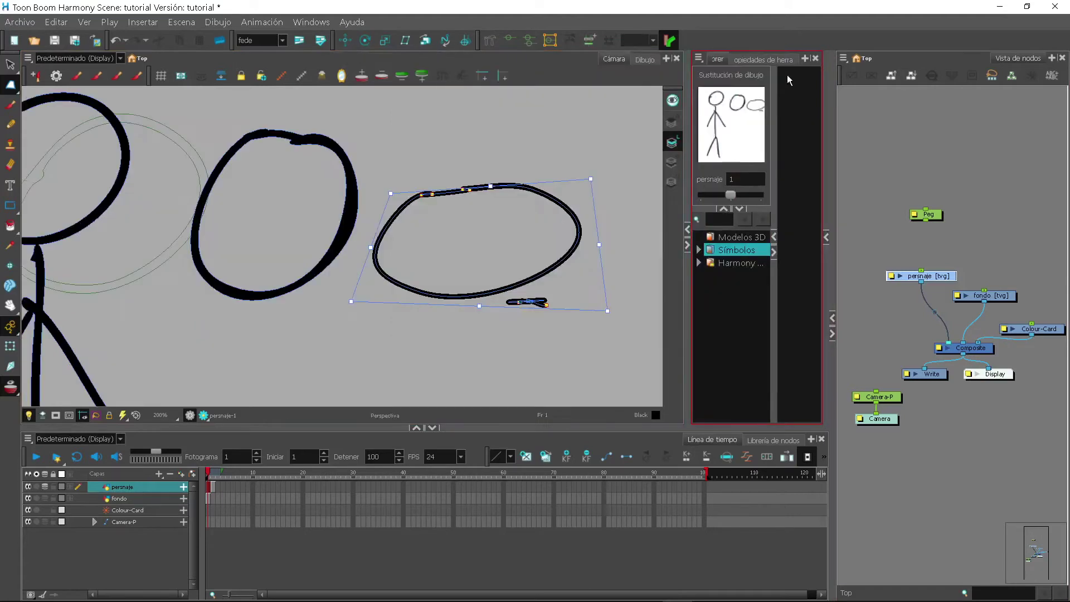
left_click(764, 59)
left_click_drag(687, 217, 609, 218)
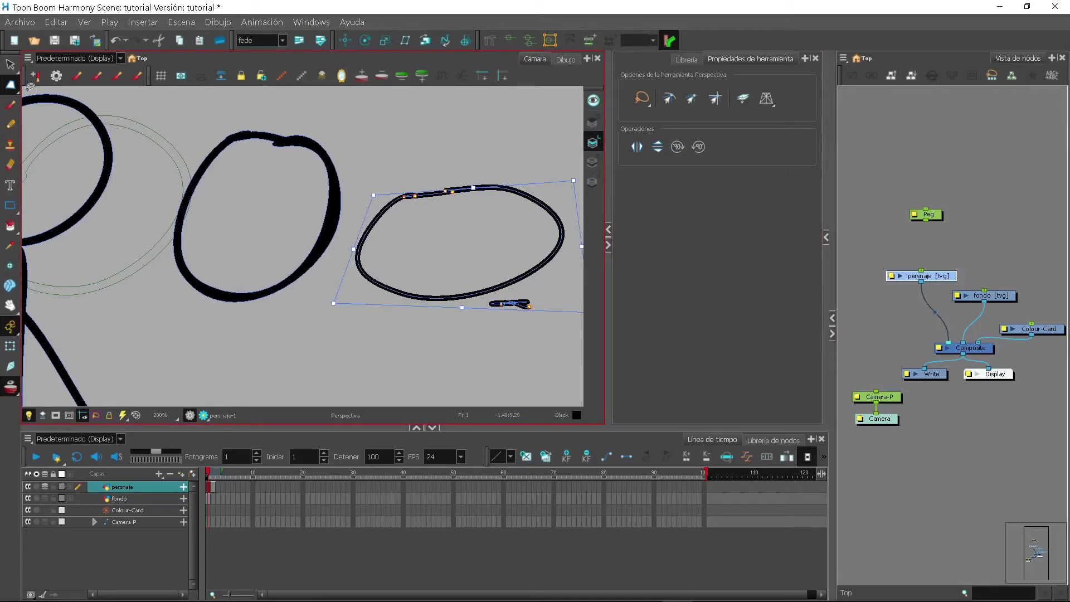
Step: Compare the Select tool's options for the Brush and Pencil ovals, and increase the Pencil oval's maximum line size
left_click(12, 68)
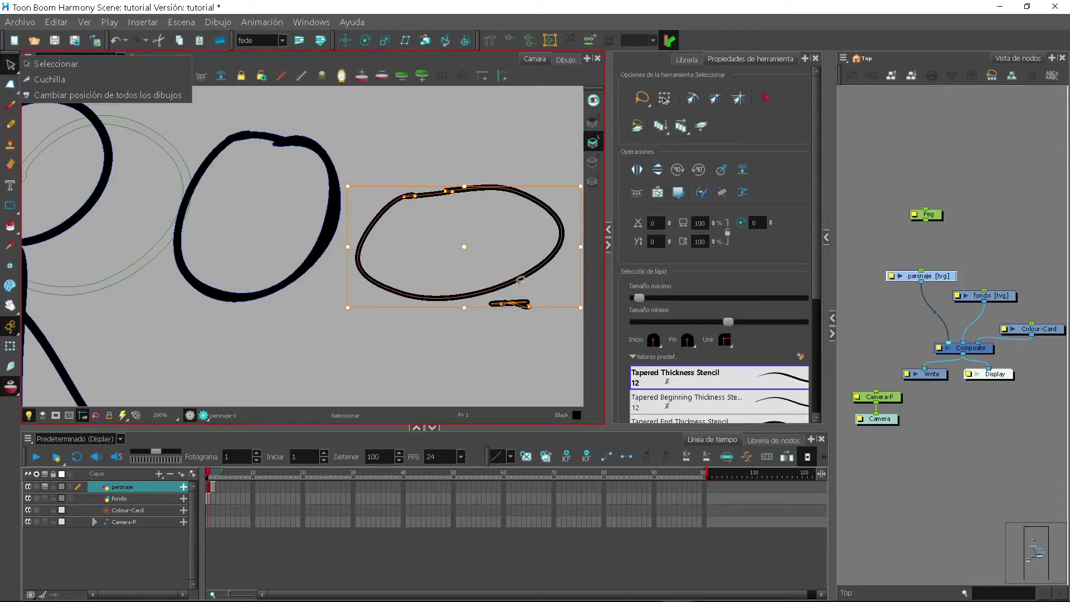
left_click(486, 160)
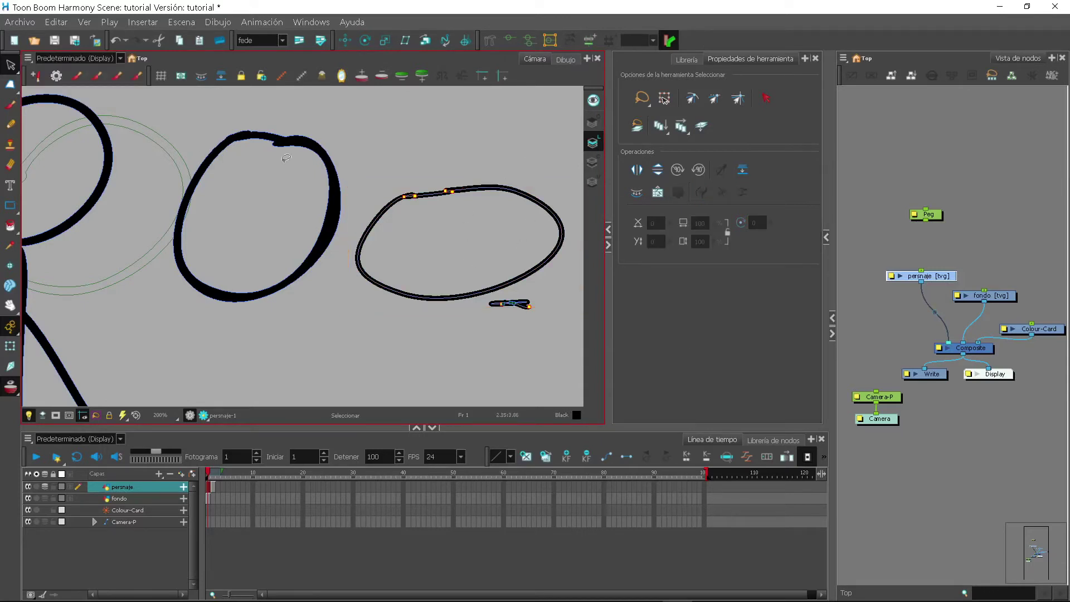
left_click(10, 72)
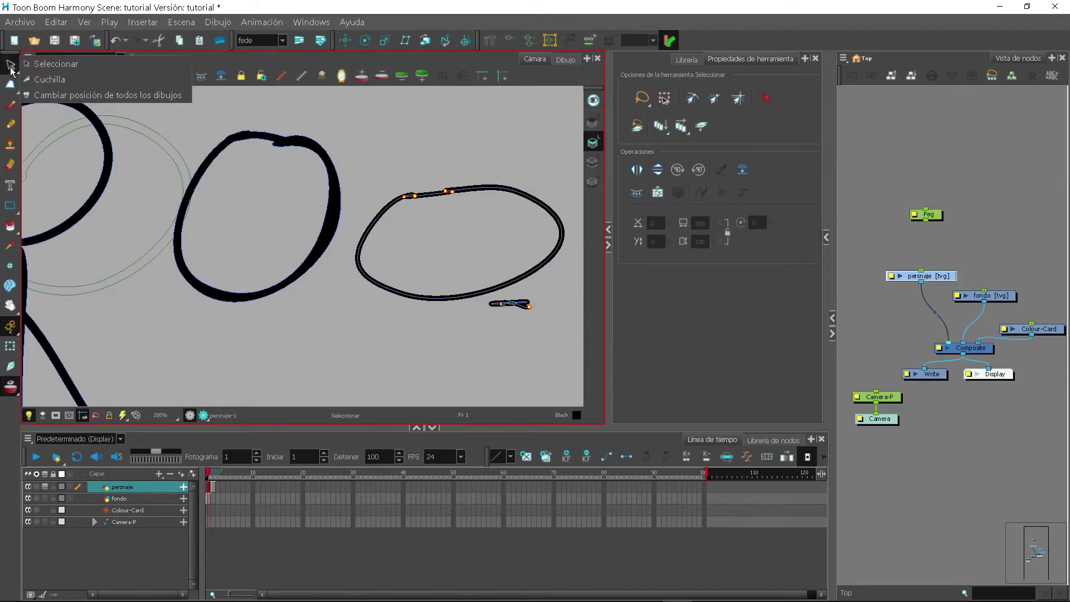
left_click(55, 66)
left_click_drag(341, 134, 301, 174)
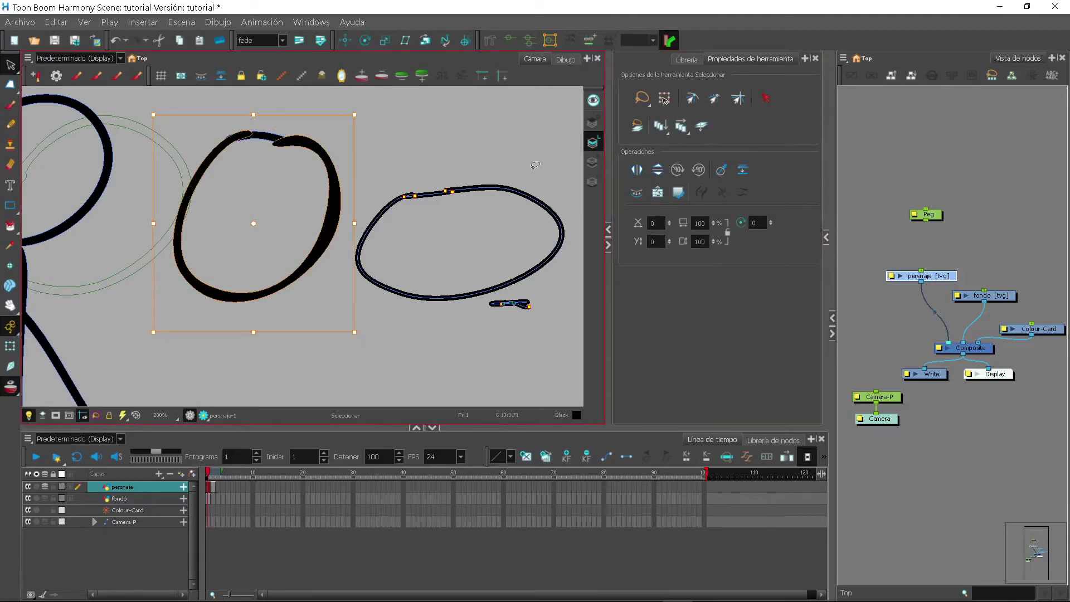
left_click_drag(535, 167, 506, 207)
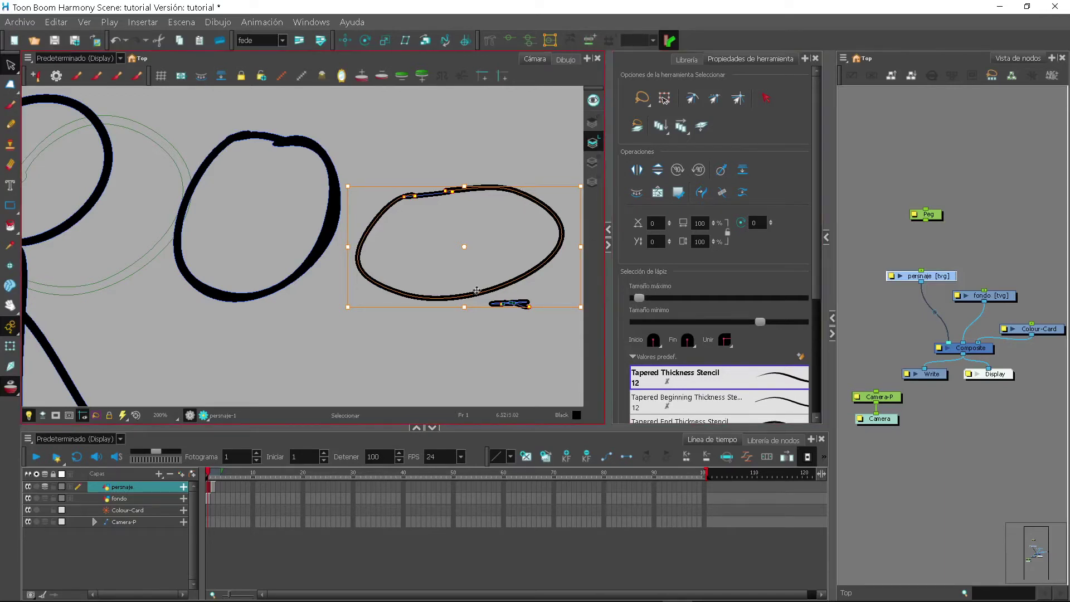
mouse_move(639, 297)
left_mouse_down()
mouse_move(660, 297)
mouse_move(647, 300)
left_mouse_up()
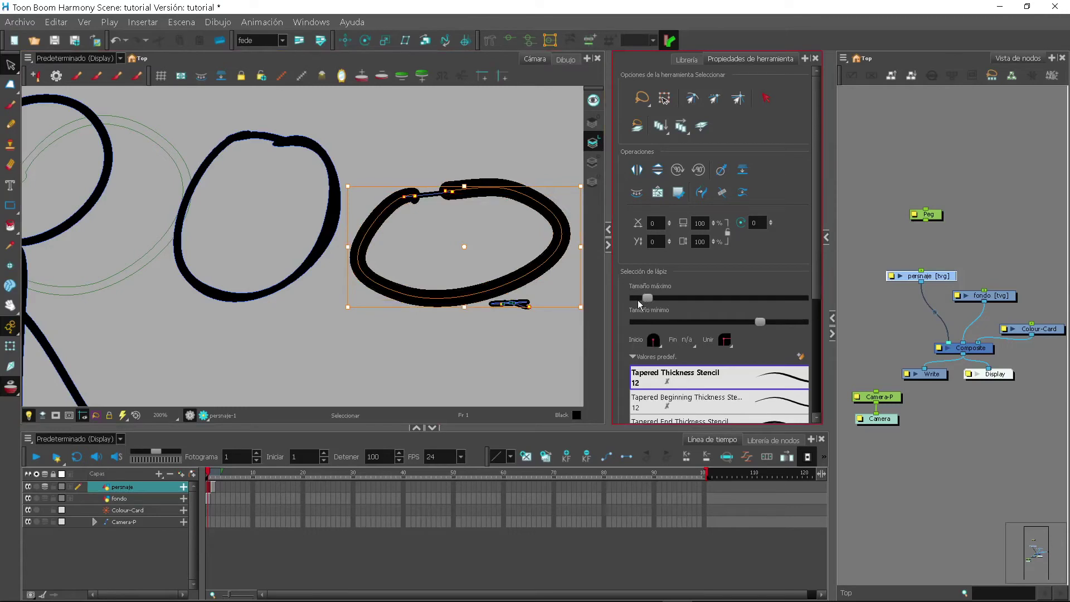
Step: Select the Brush oval to check its available options and examine the Select tool's variants, including Cuchilla
left_click(332, 158)
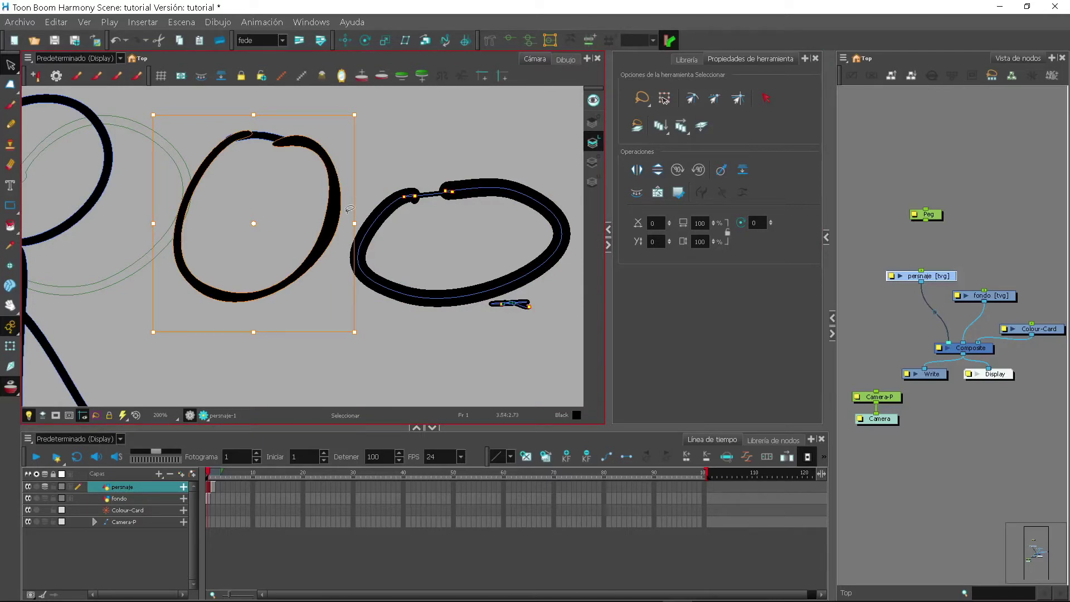
left_click(10, 65)
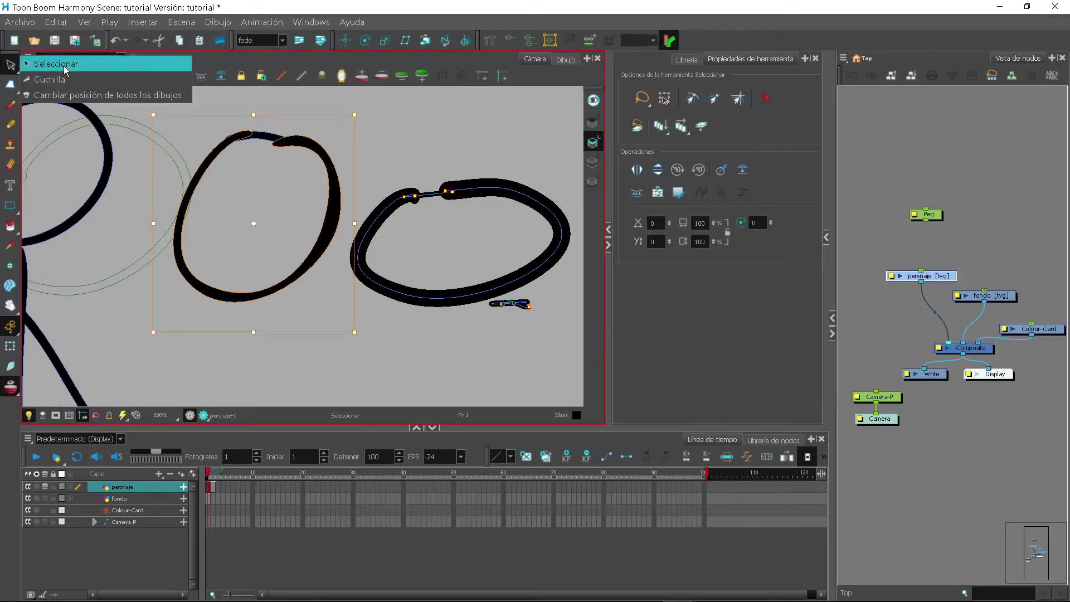
left_click(10, 65)
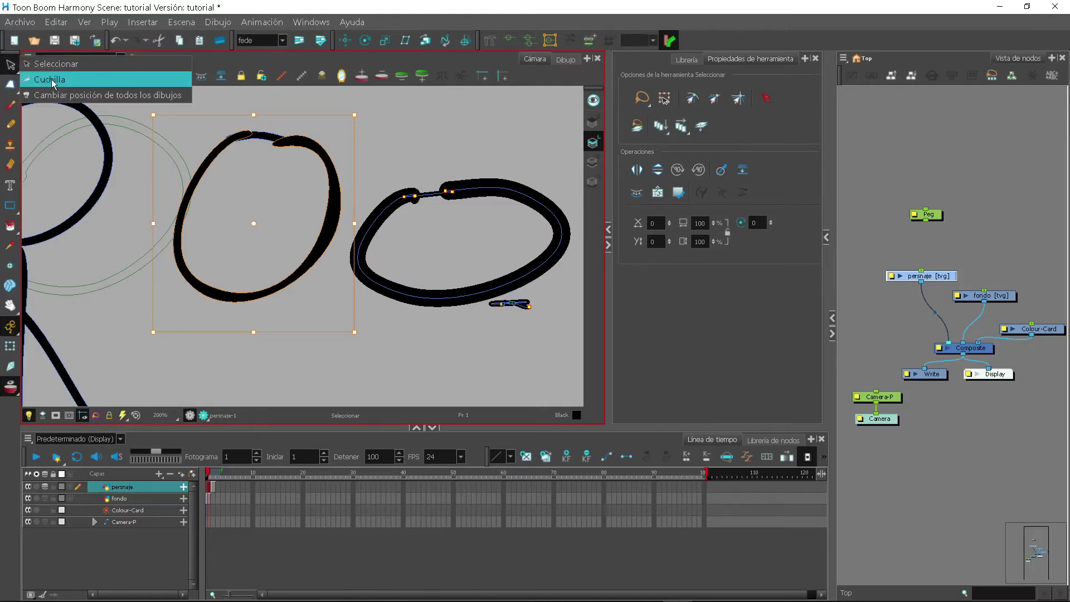
left_click(52, 83)
left_click(10, 65)
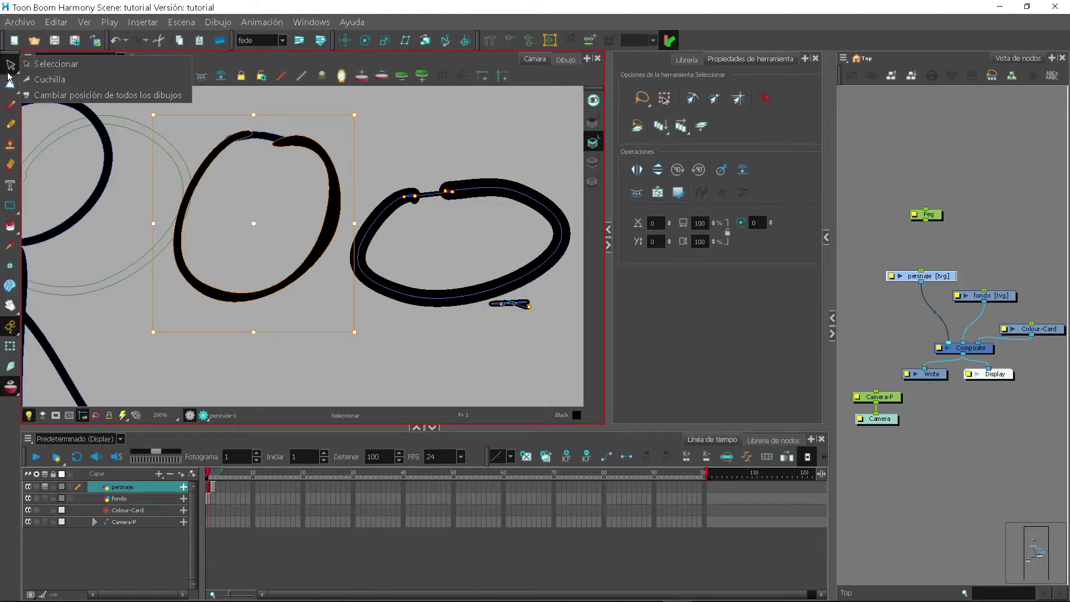
Step: Cut away most of the Brush oval and the Pencil oval with the Cuchilla tool, leaving only their short top segments
left_click(48, 84)
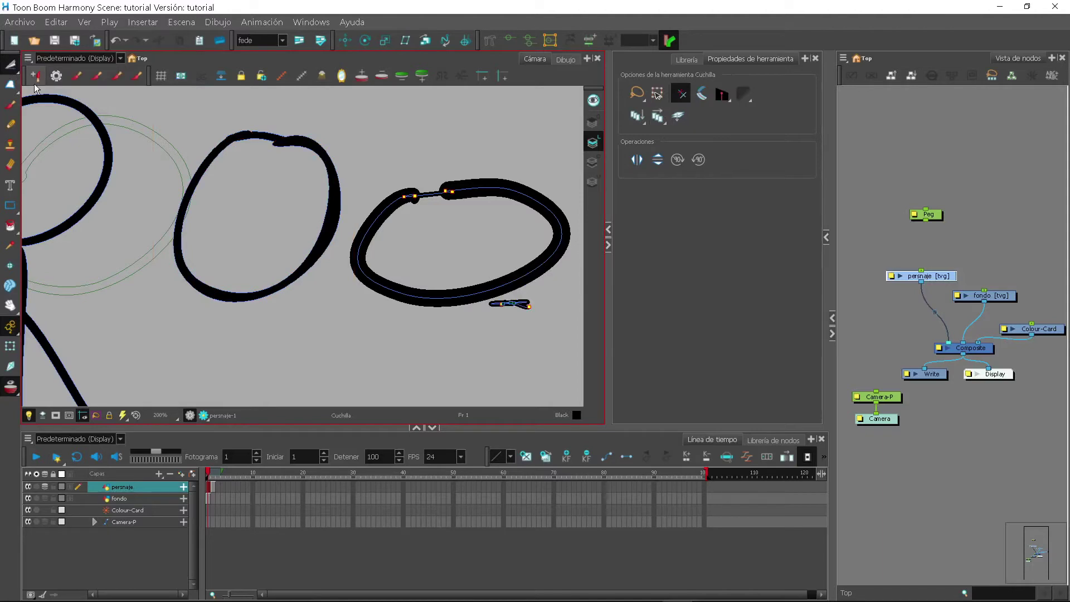
left_click_drag(337, 163, 317, 187)
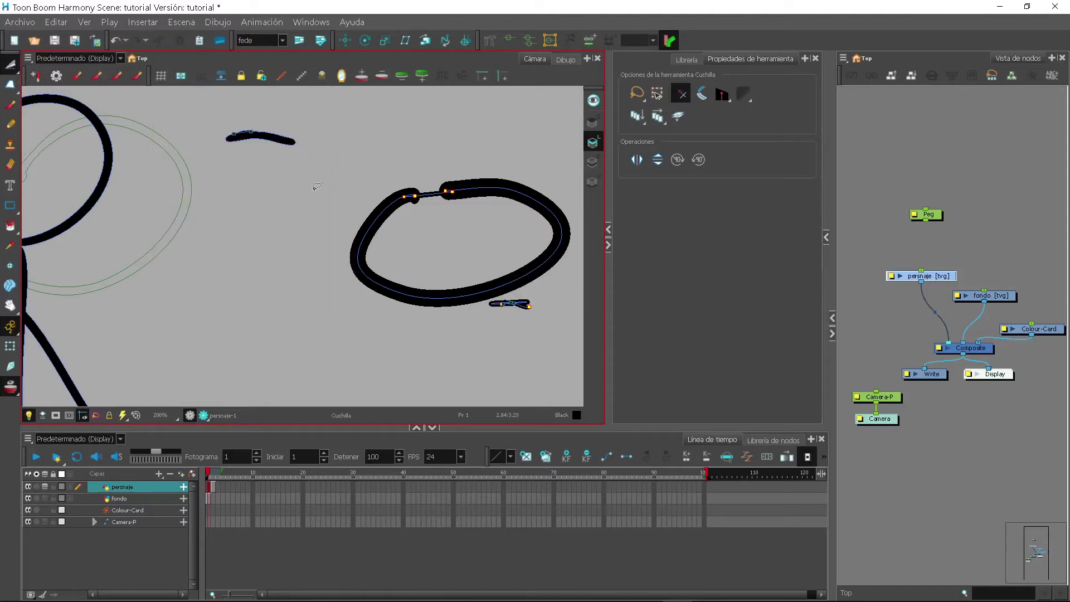
left_click_drag(488, 175, 471, 218)
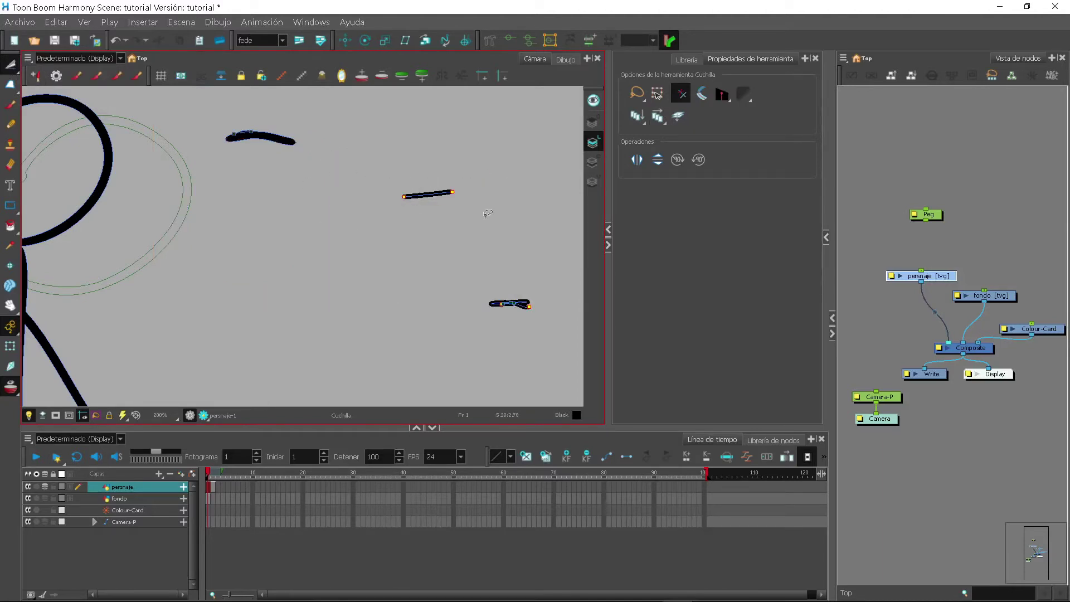
Step: Draw a hash-shaped grid of four crossing strokes beside the stick figure with the suav15 brush at size 15
scroll(452, 201, "down", 2)
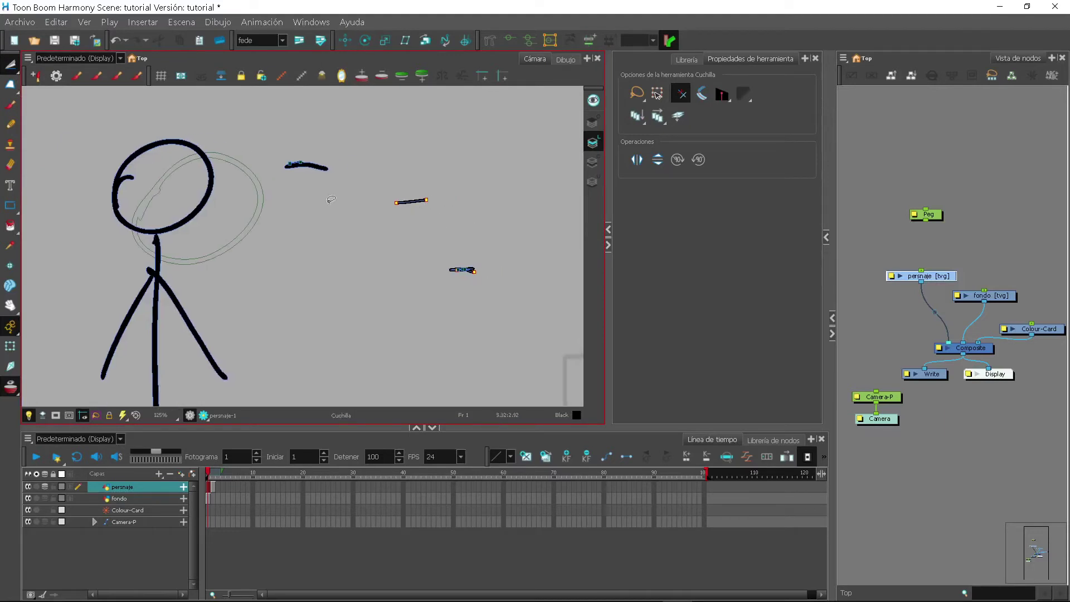
left_click(11, 109)
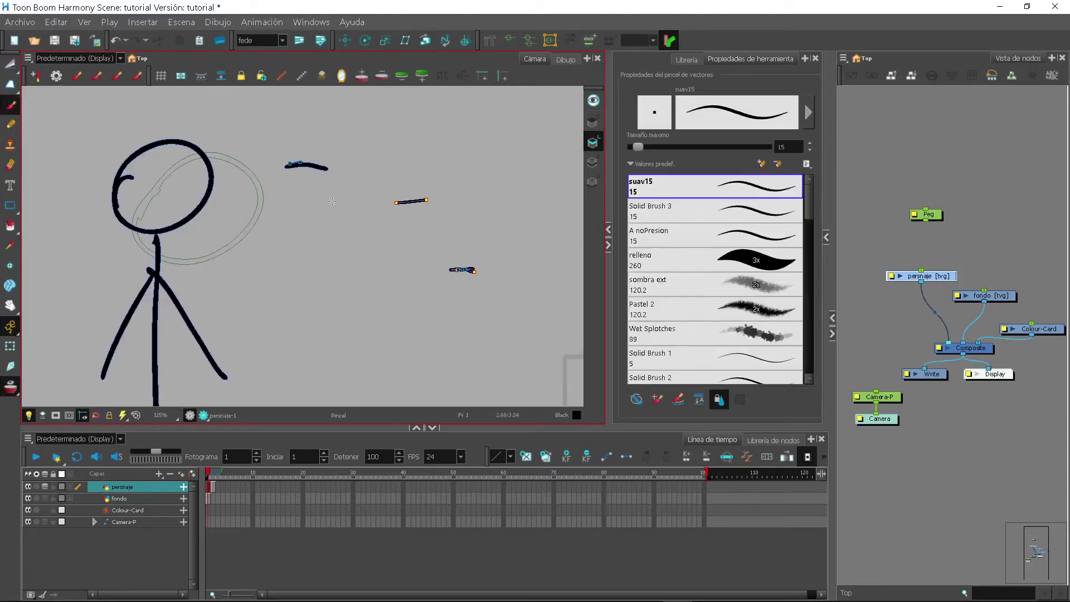
left_click_drag(311, 219, 309, 281)
mouse_move(279, 230)
left_mouse_down()
mouse_move(370, 228)
mouse_move(353, 273)
left_mouse_up()
left_click_drag(285, 261, 377, 258)
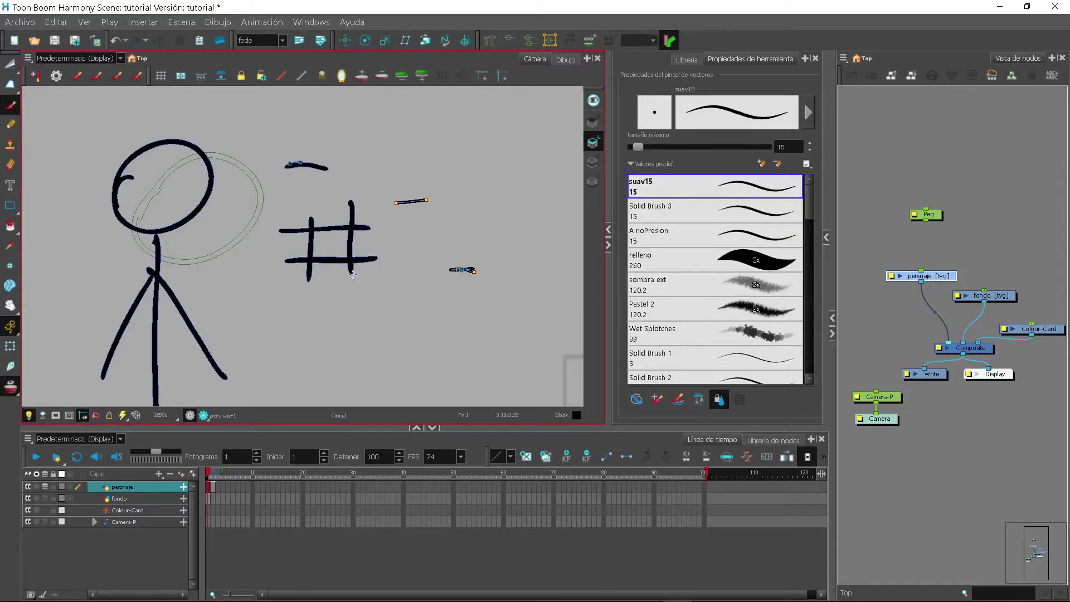
Step: Trim the protruding line ends off the Brush grid with the Cuchilla tool so only the central square is left
left_click(12, 66)
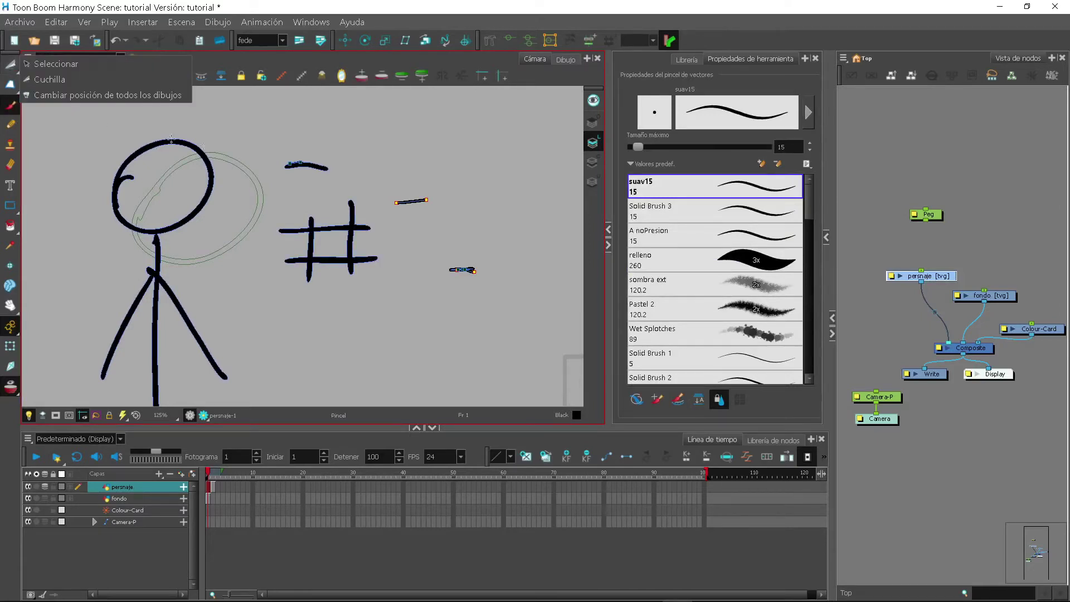
left_click(53, 80)
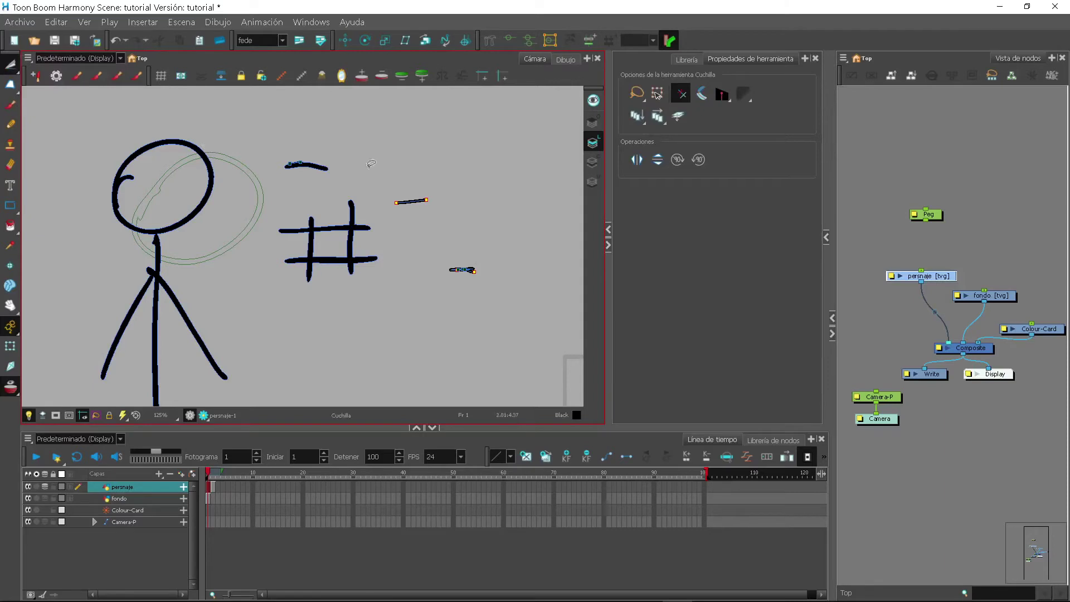
scroll(367, 215, "up", 2)
mouse_move(364, 221)
left_mouse_down()
mouse_move(368, 232)
mouse_move(371, 204)
mouse_move(262, 226)
mouse_move(249, 271)
mouse_move(262, 303)
mouse_move(329, 311)
mouse_move(359, 290)
mouse_move(393, 231)
left_mouse_up()
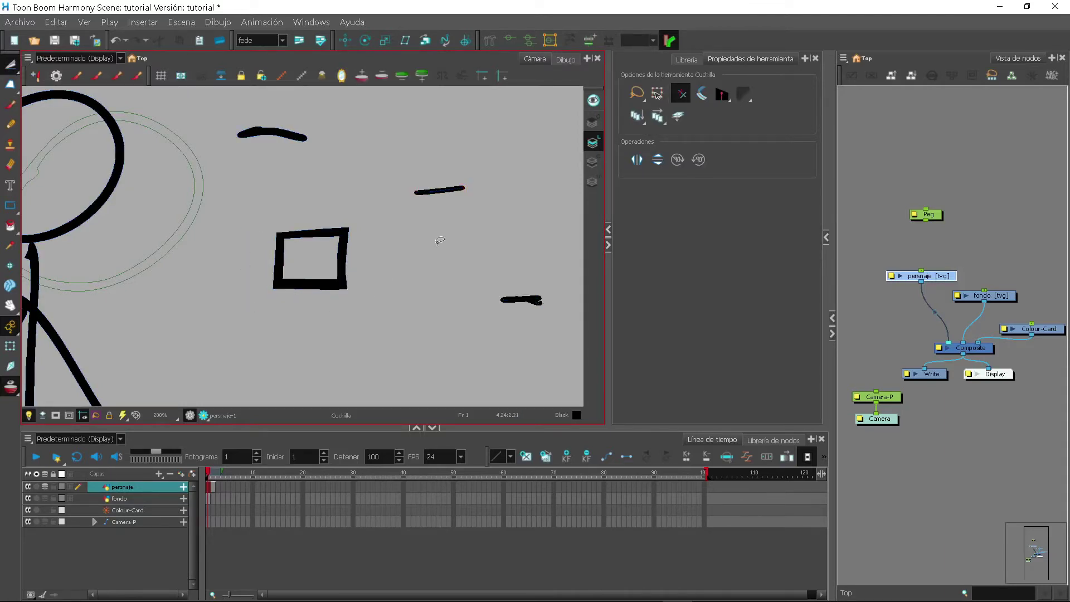
Step: Draw a second hash-shaped grid of crossing lines beside the Brush square with the Pencil 2 preset at size 10
left_click(10, 126)
left_click_drag(397, 218, 391, 282)
mouse_move(376, 233)
left_mouse_down()
mouse_move(457, 231)
mouse_move(443, 220)
mouse_move(440, 287)
left_mouse_up()
left_click_drag(371, 272, 483, 267)
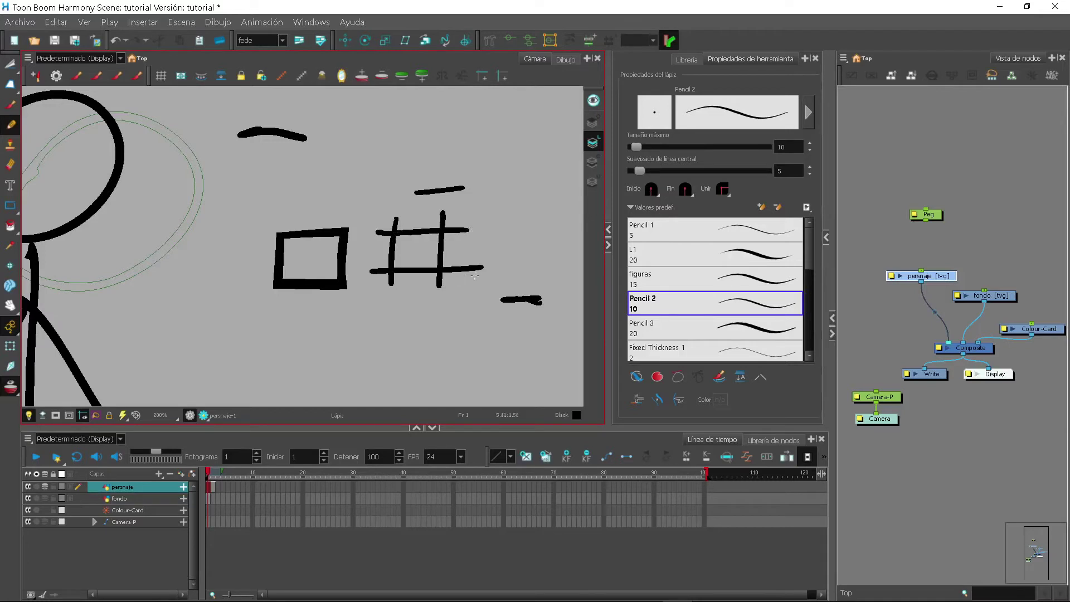
Step: Trim the protruding line ends off the Pencil grid with the Cuchilla tool so only its central square is left
left_click(12, 72)
left_click(51, 77)
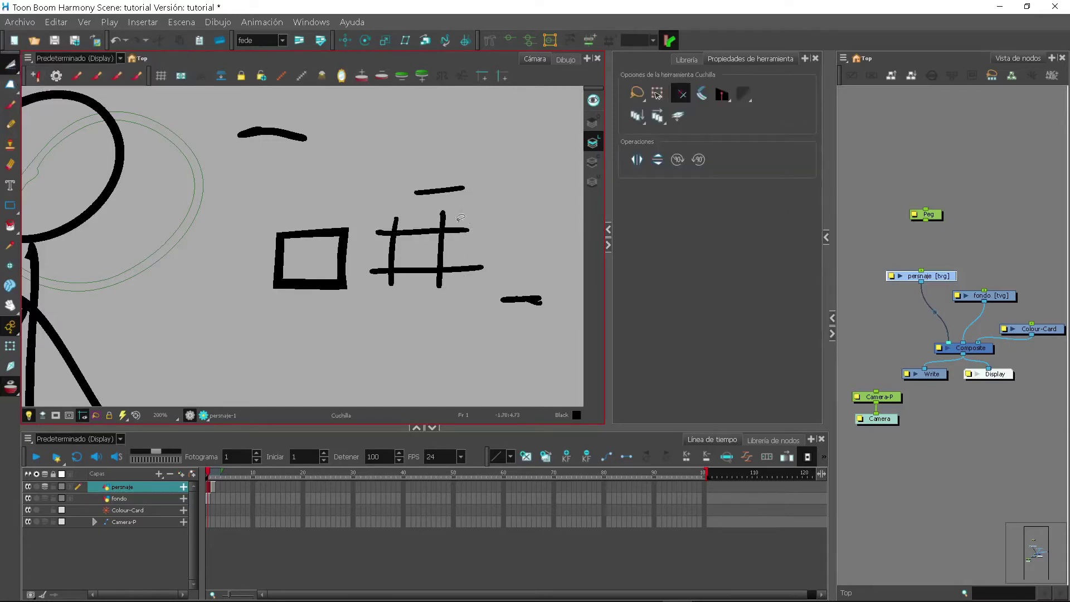
mouse_move(458, 230)
left_mouse_down()
mouse_move(438, 218)
mouse_move(380, 230)
left_mouse_up()
mouse_move(386, 224)
left_mouse_down()
mouse_move(380, 279)
mouse_move(447, 279)
left_mouse_up()
left_click_drag(456, 262, 459, 276)
Step: Show the vector strokes and compare how the corners of the Brush and Pencil squares were cut
scroll(466, 247, "up", 4)
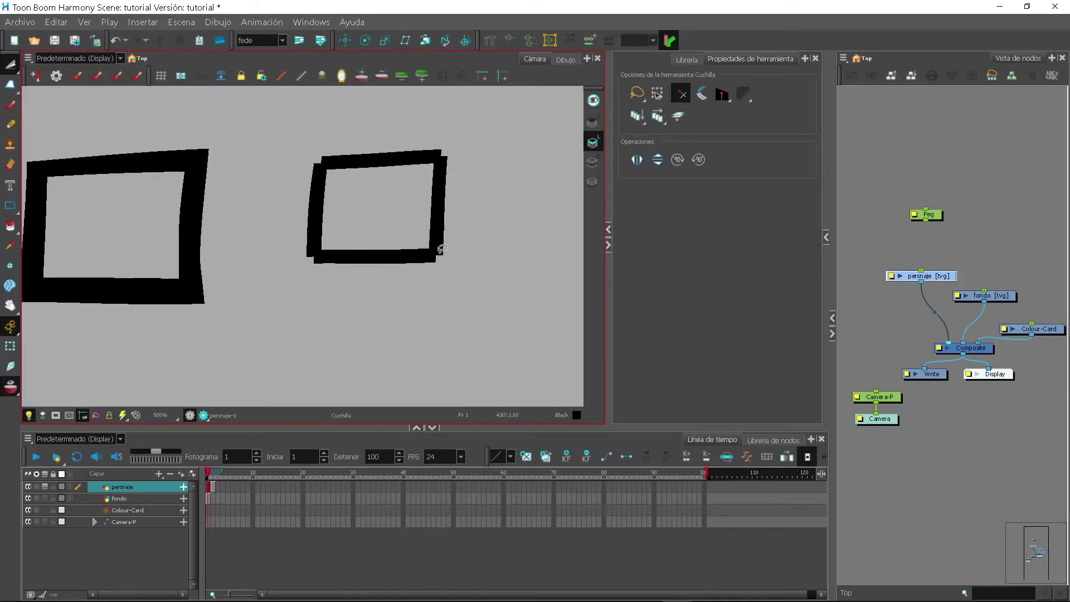
key("k")
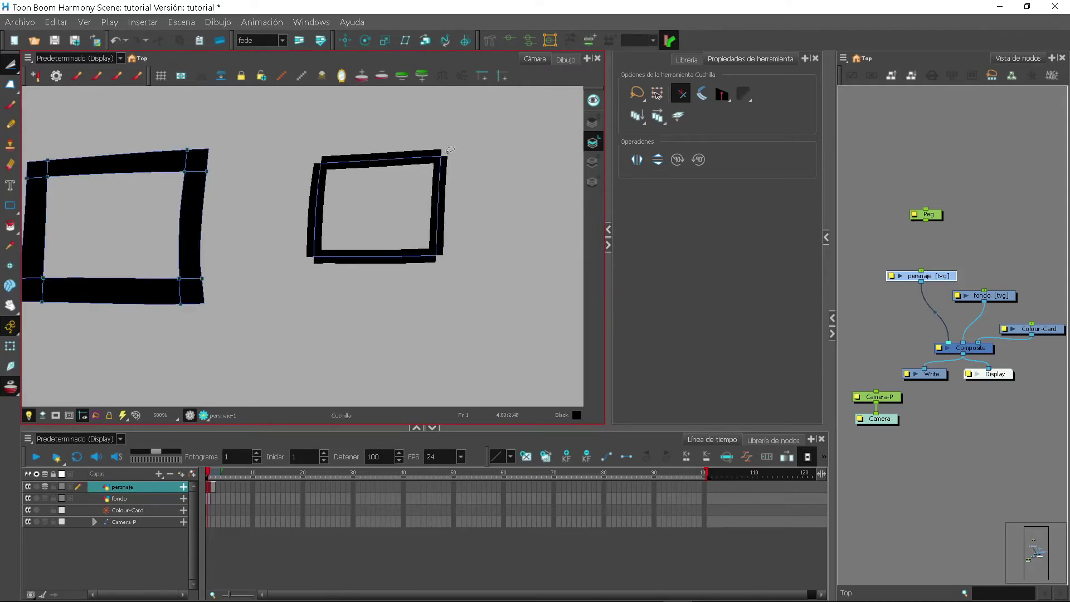
left_click_drag(450, 155, 442, 167)
left_click_drag(205, 151, 215, 172)
Step: Activate the Paint tool for the stick figure drawing and show its options
left_click(10, 106)
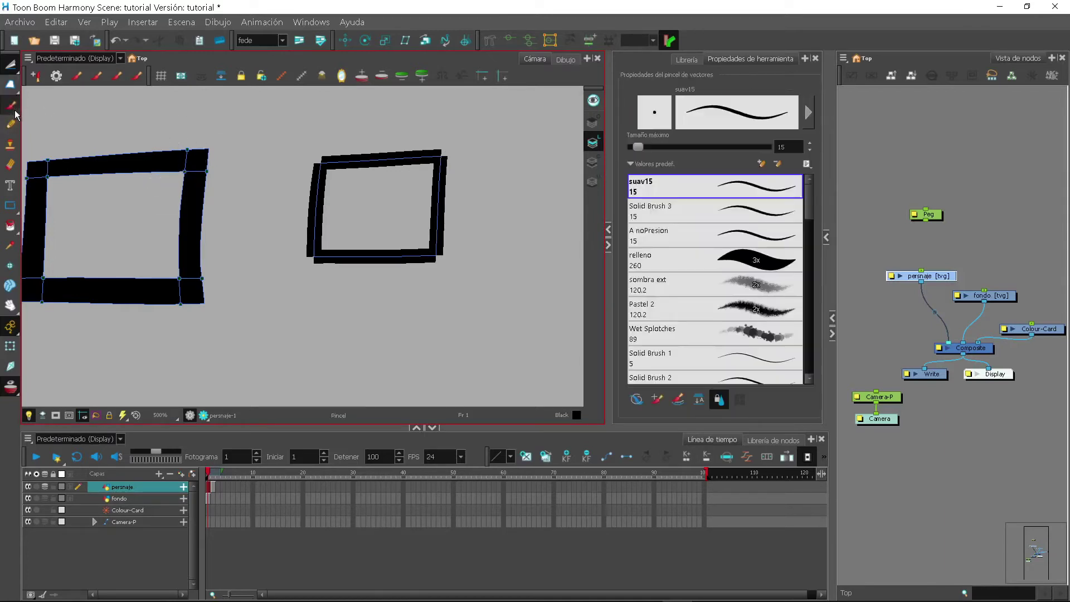
scroll(390, 301, "down", 6)
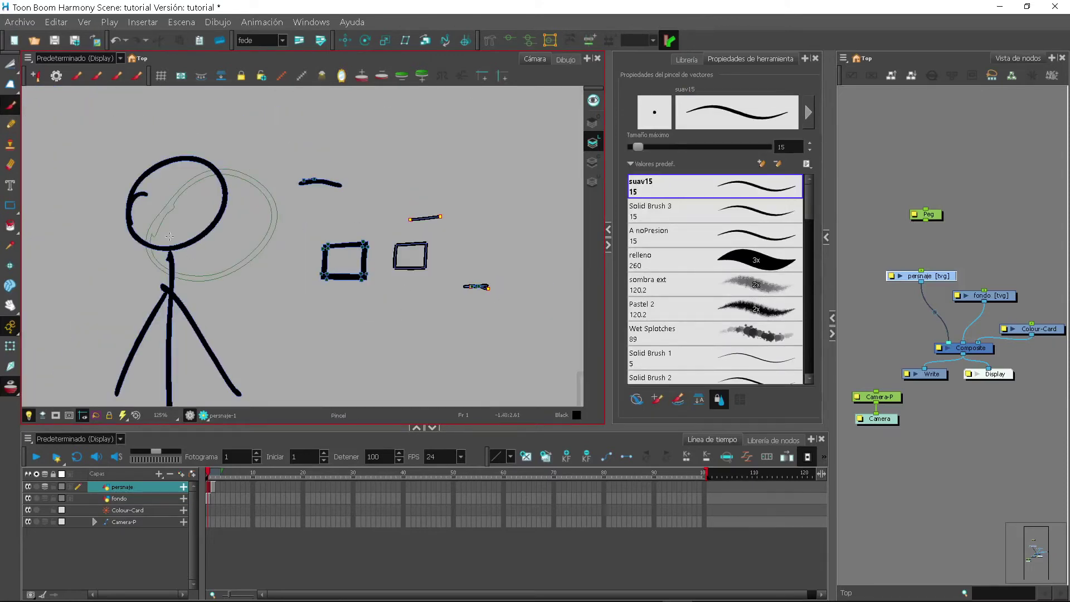
scroll(107, 237, "up", 1)
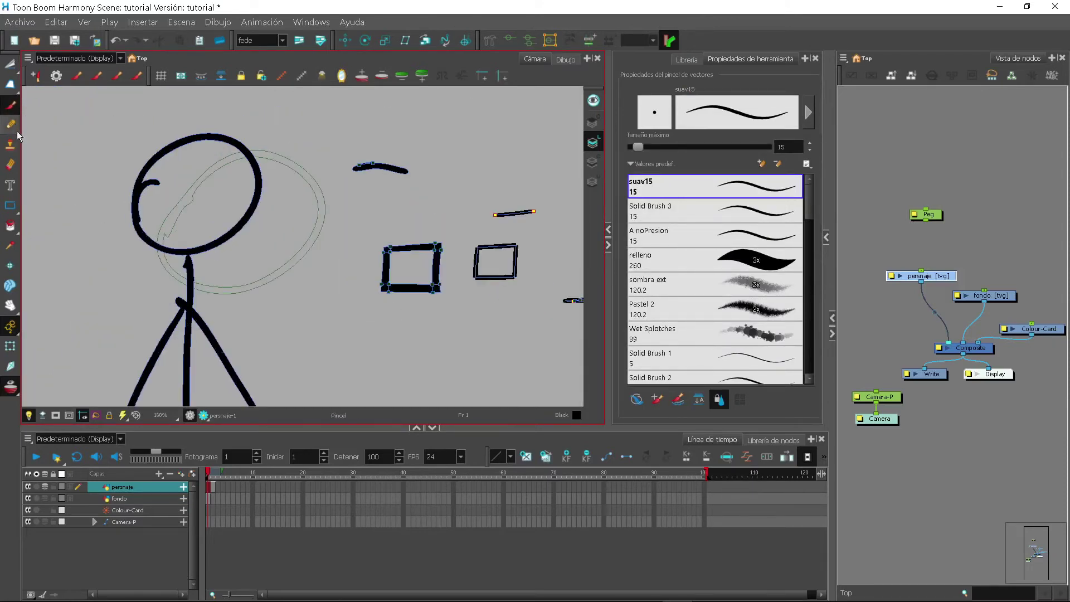
left_click(11, 226)
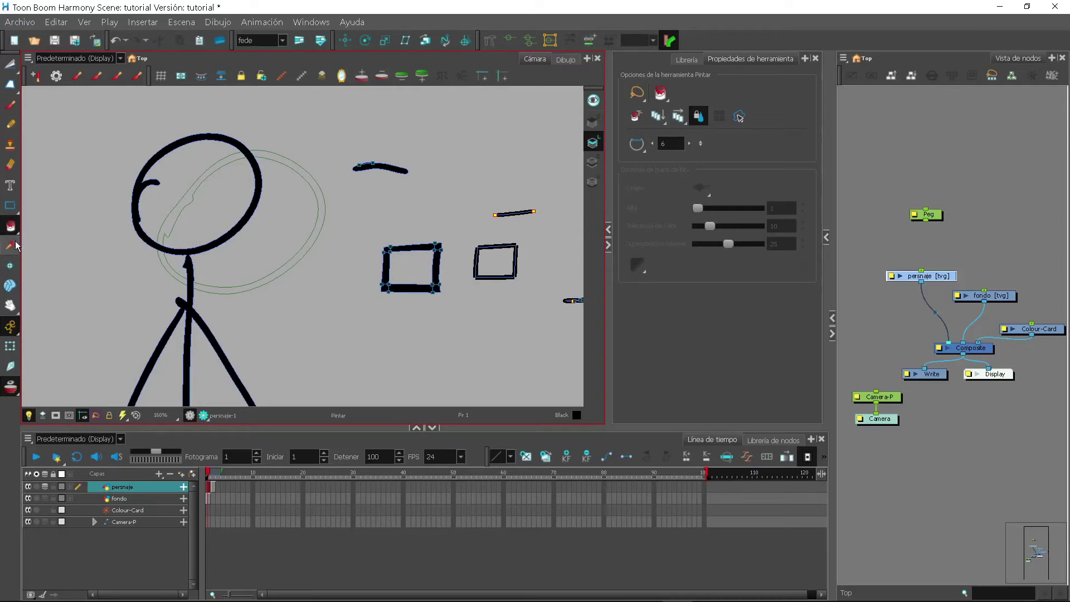
Step: Try a black fill inside the character's head circle and undo it
left_click(230, 209)
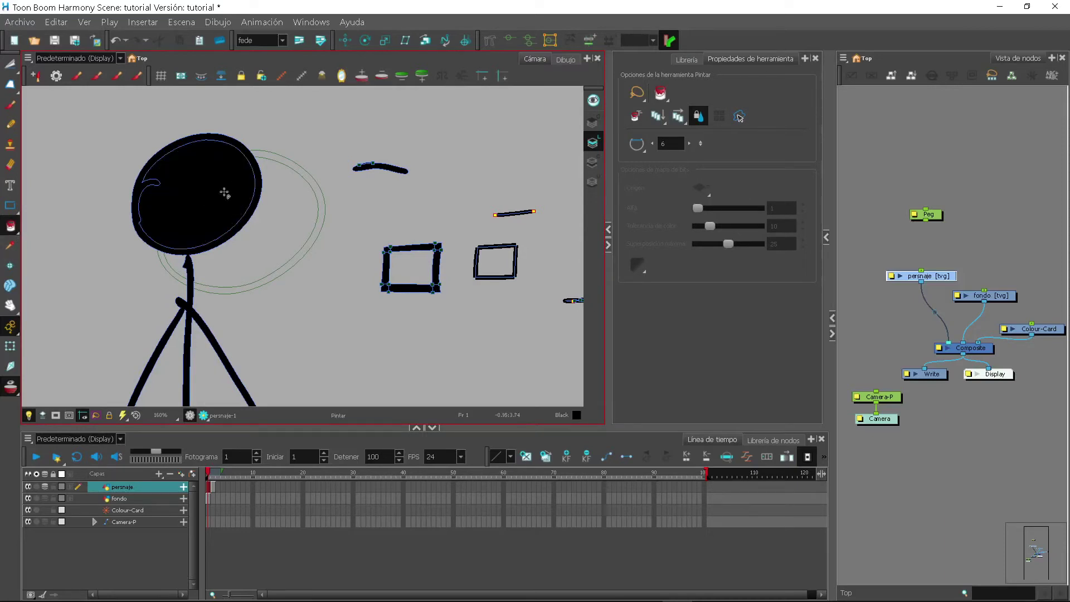
key("ctrl+z")
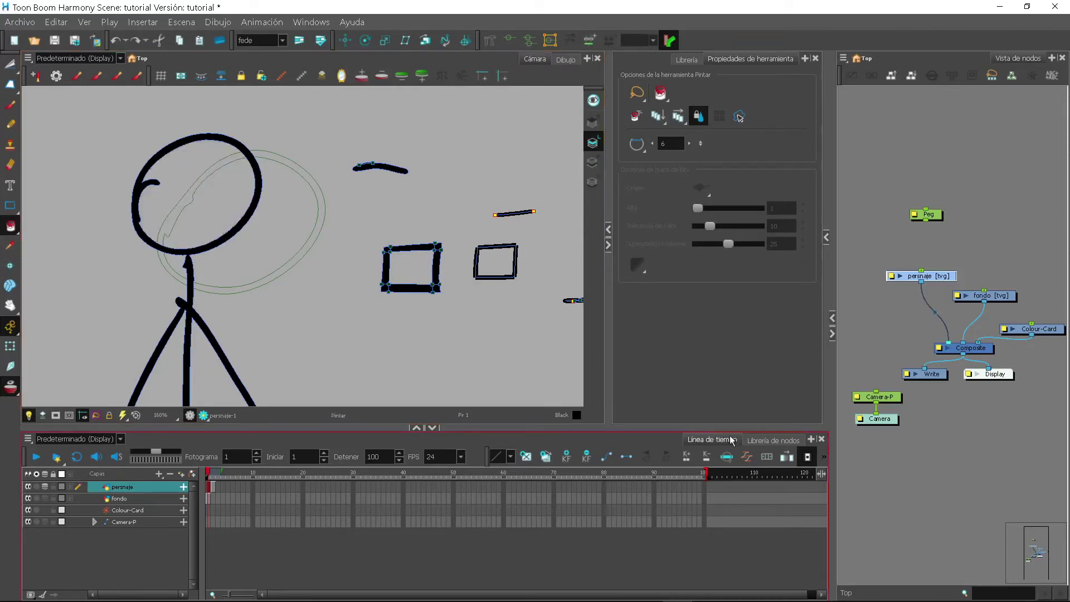
Step: Display the tutorial palette's colours beside the tool properties, enlarge the swatch area and choose Red as the paint colour
left_click(826, 239)
left_click_drag(512, 272, 538, 272)
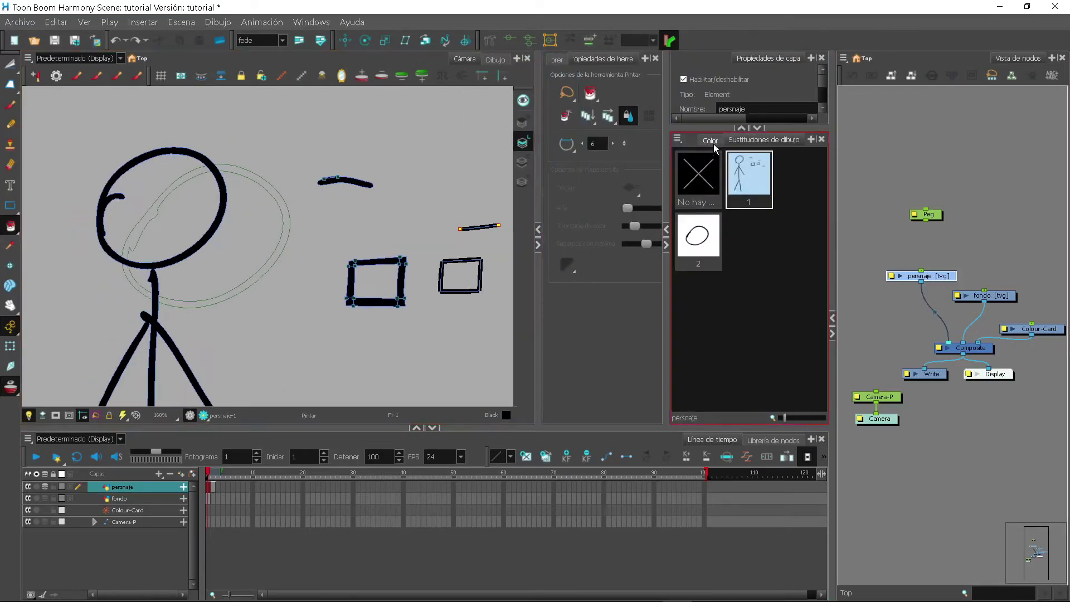
left_click(711, 140)
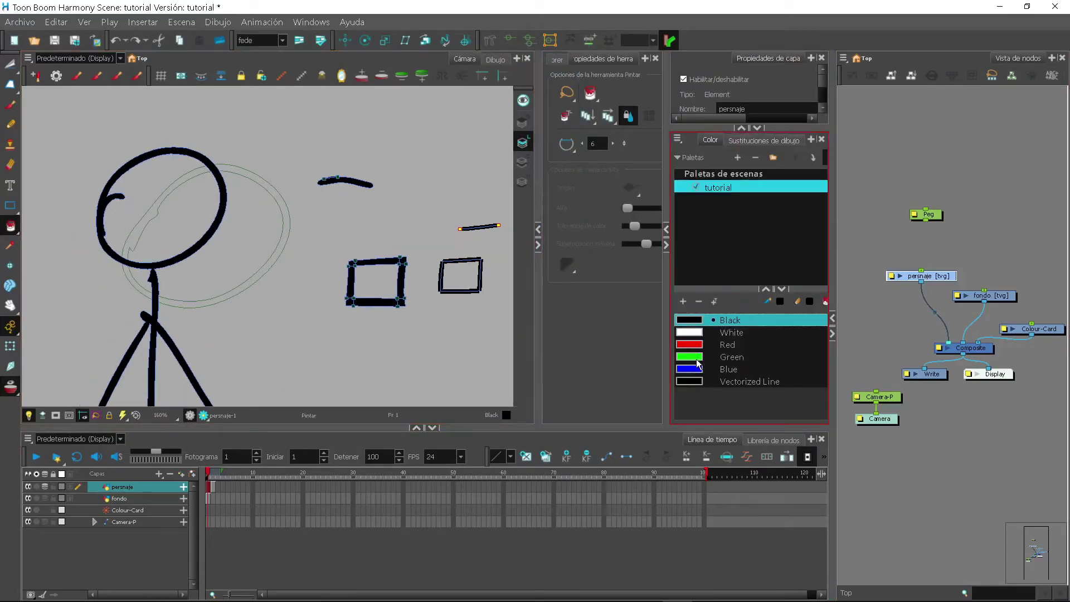
left_click_drag(667, 323, 646, 323)
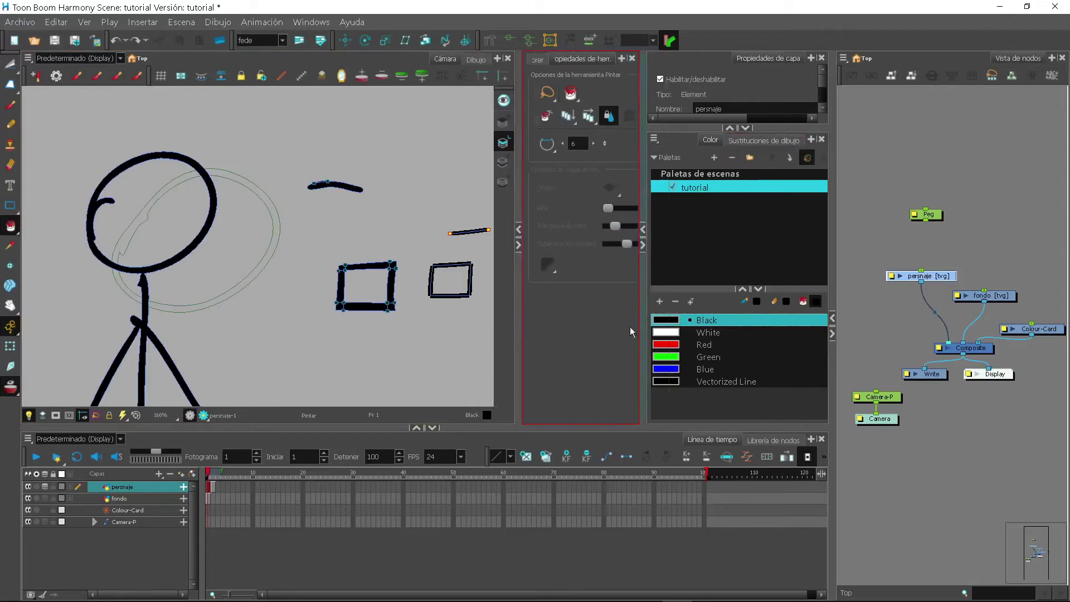
left_click_drag(536, 329, 482, 329)
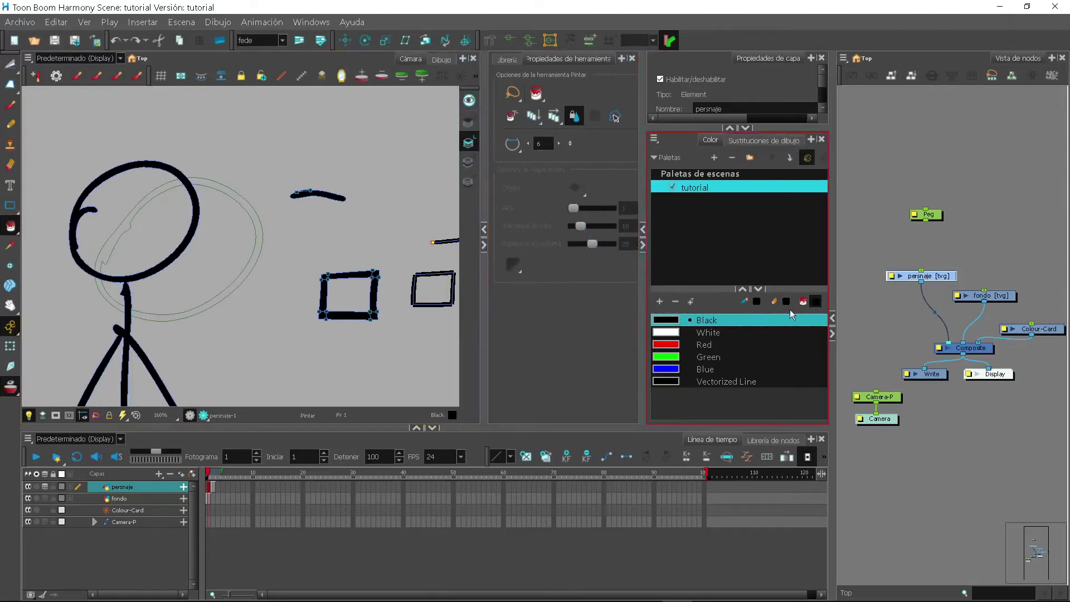
left_click(666, 345)
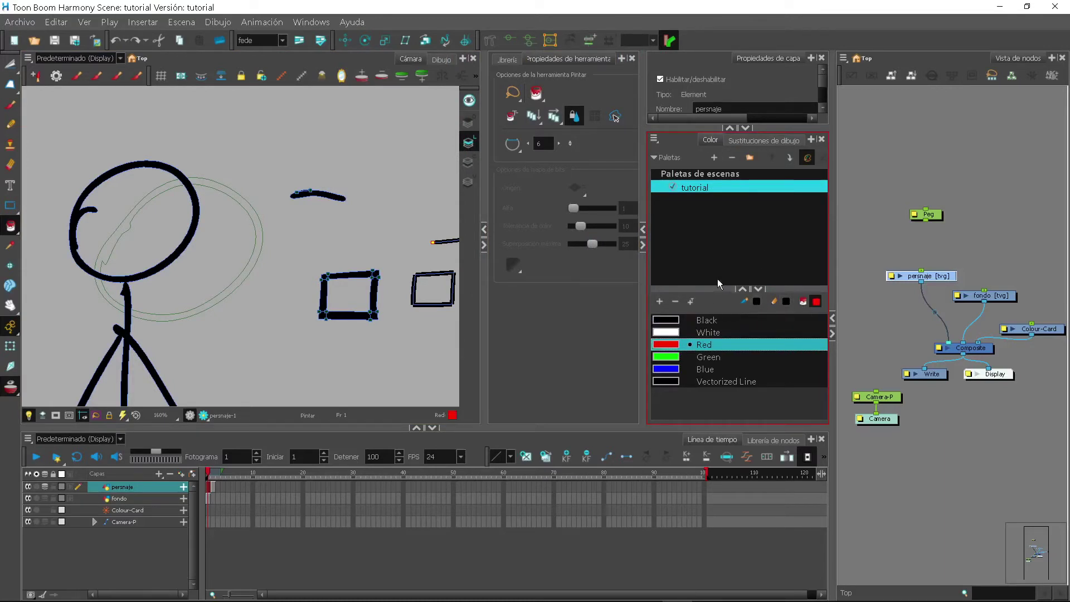
left_click_drag(715, 288, 715, 229)
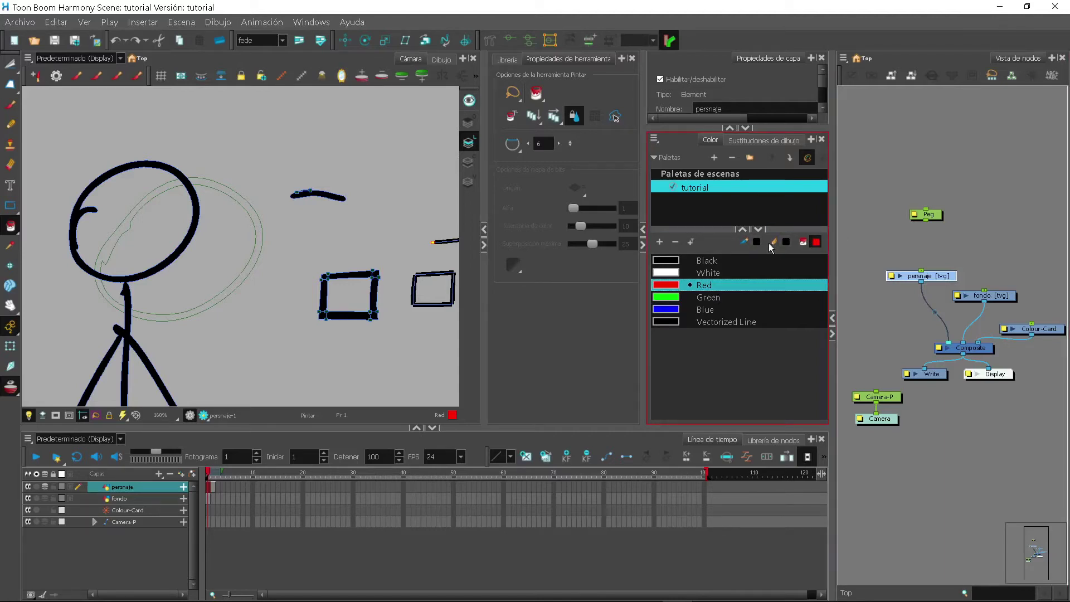
Step: Fill the interiors of both rectangles with red using the Paint Unpainted tool (Pintar área no pintada)
left_click(11, 106)
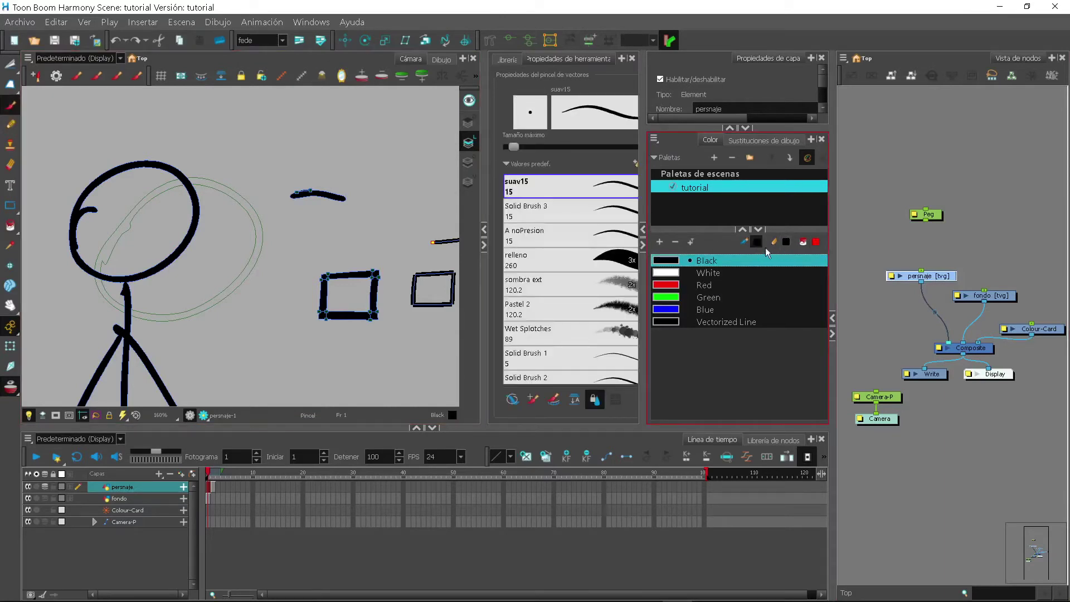
left_click(11, 228)
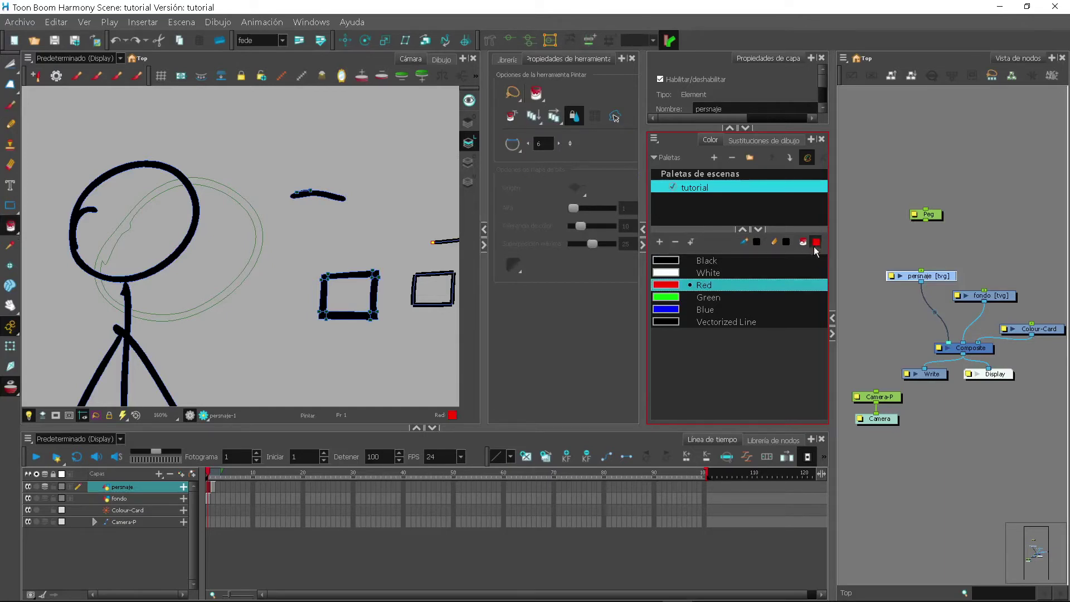
left_click(11, 231)
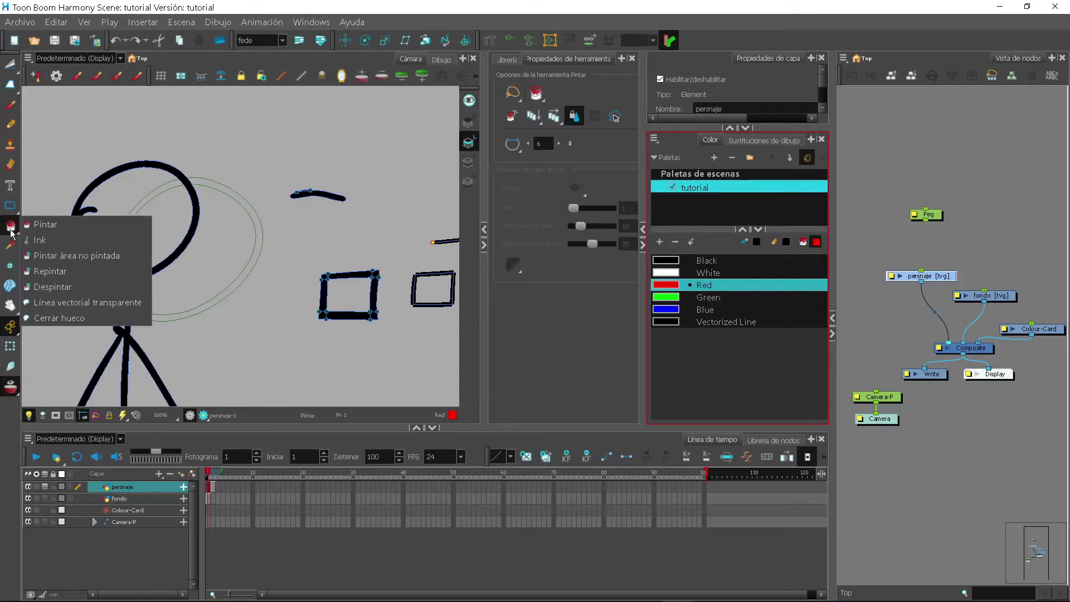
left_click(80, 257)
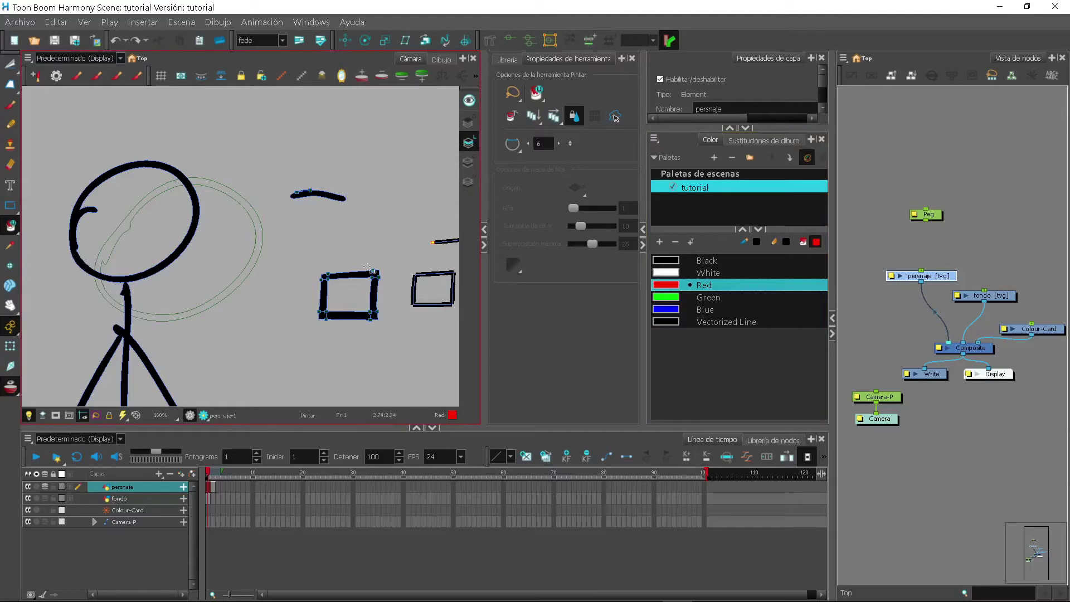
left_click_drag(366, 280, 327, 275)
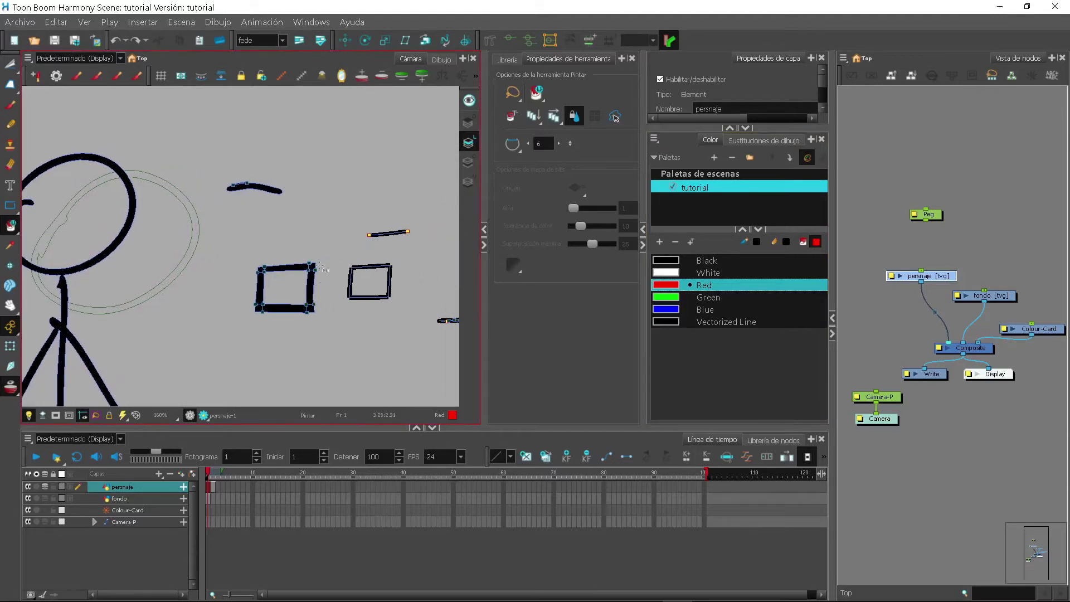
left_click(272, 300)
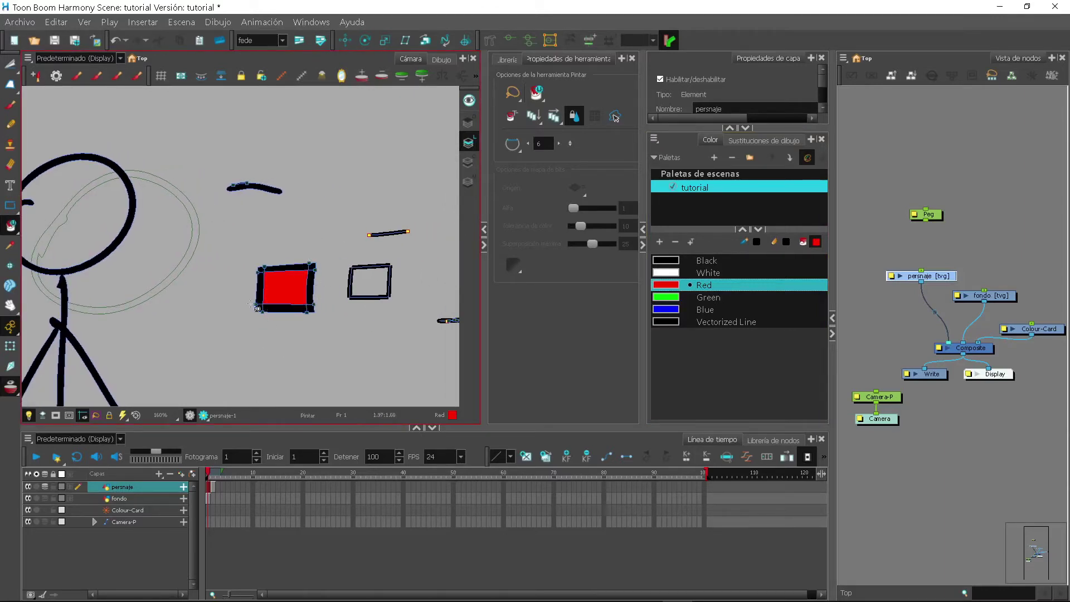
left_click(365, 291)
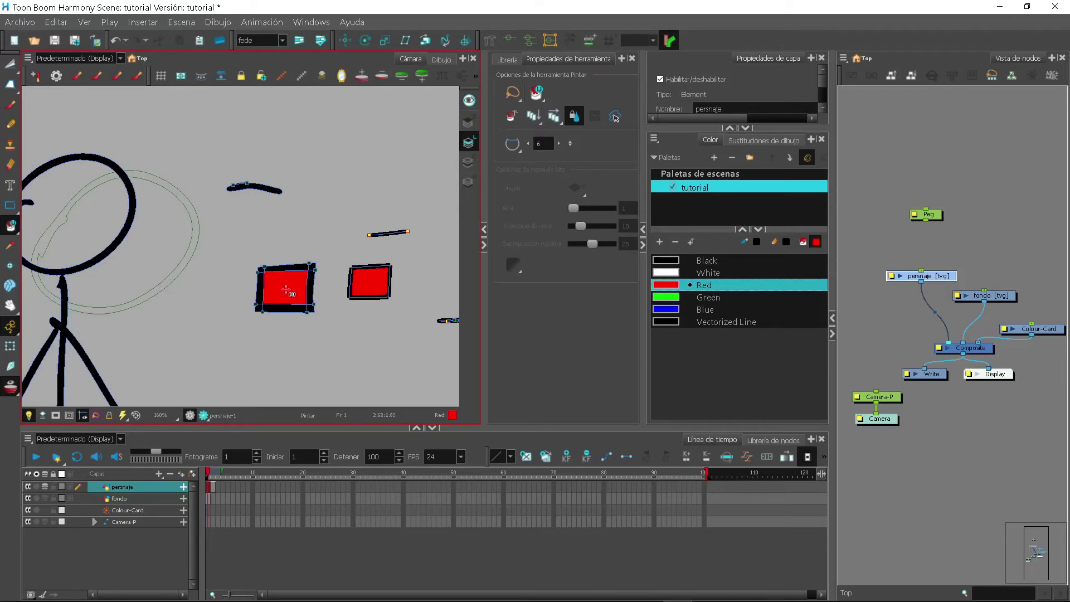
Step: Recolour the large rectangle's red interior with Green using the Repaint tool (Repintar)
left_click(682, 299)
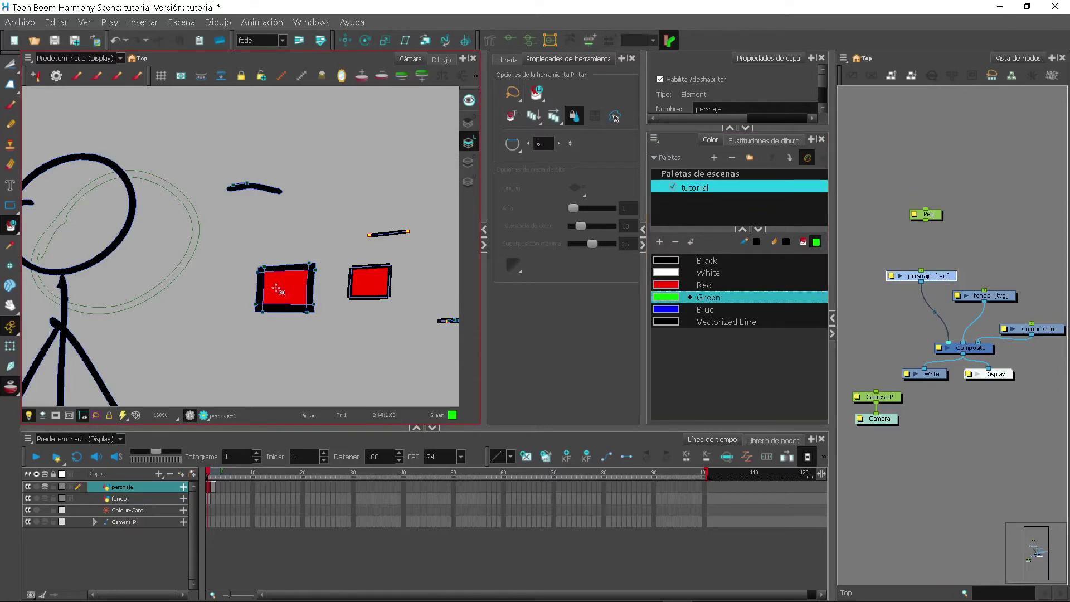
left_click(11, 225)
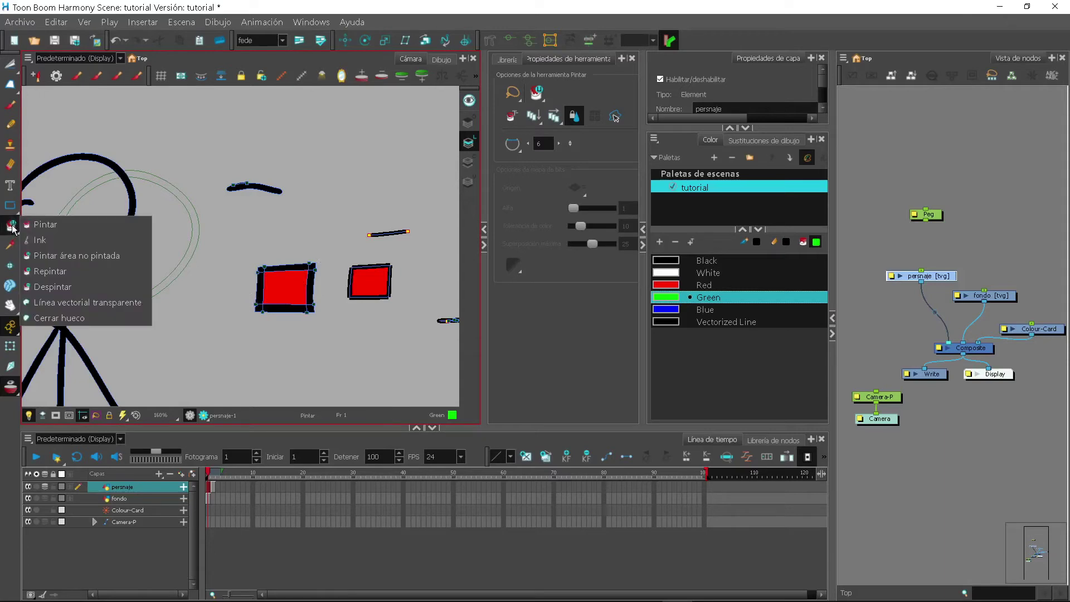
left_click(55, 277)
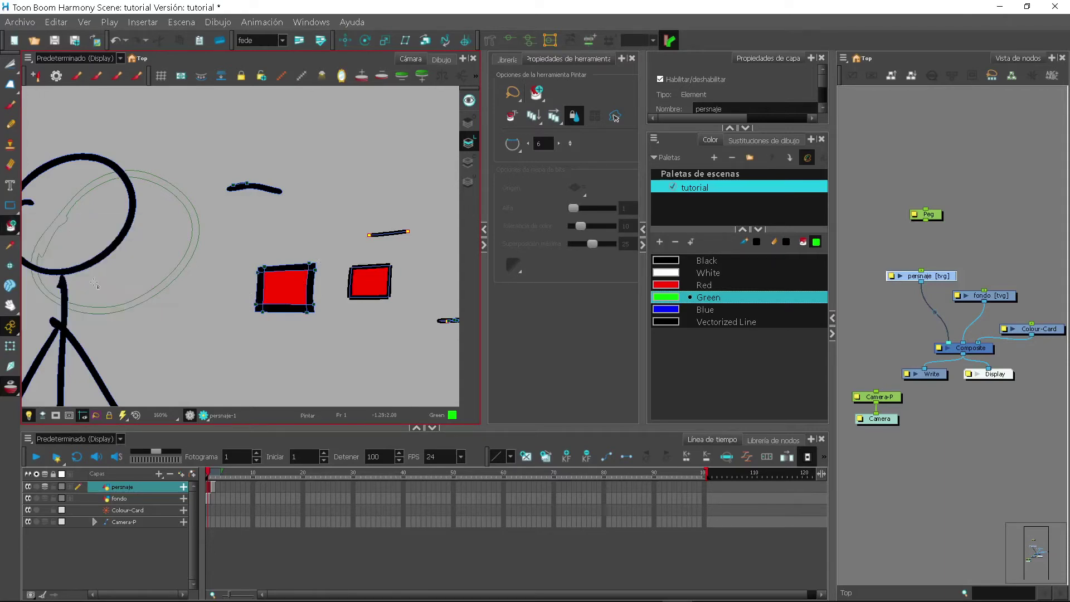
left_click(287, 294)
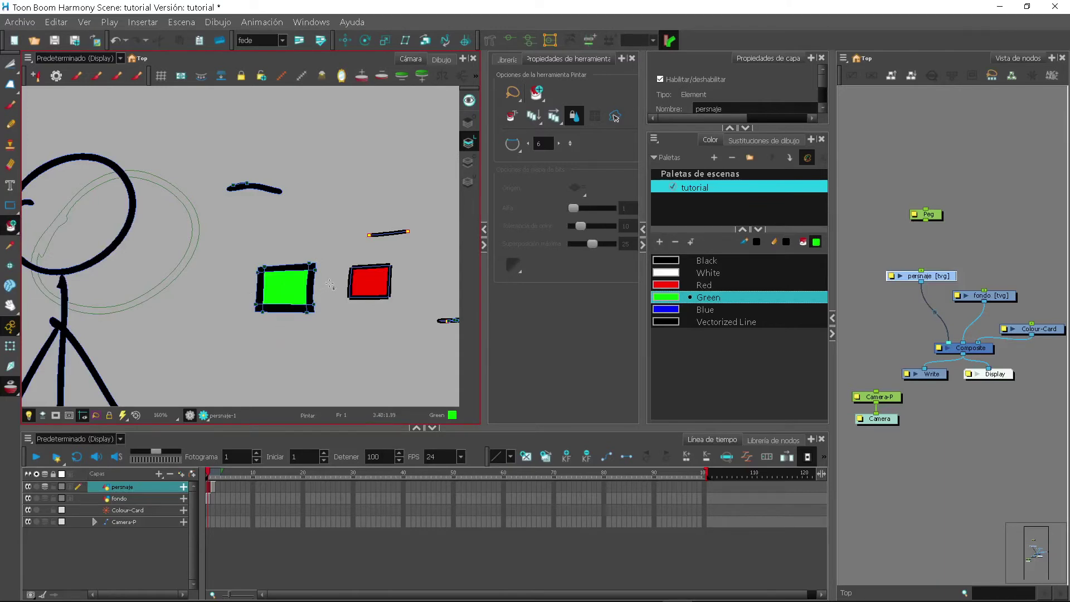
left_click(311, 300)
left_click(287, 268)
left_click(369, 287)
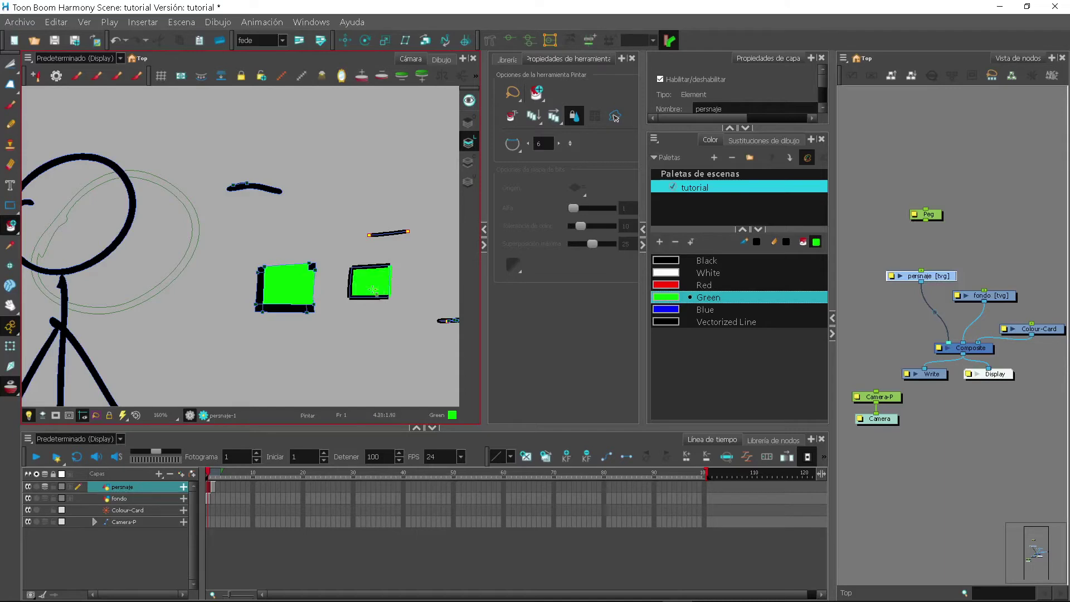
key("ctrl+z")
key("ctrl+z")
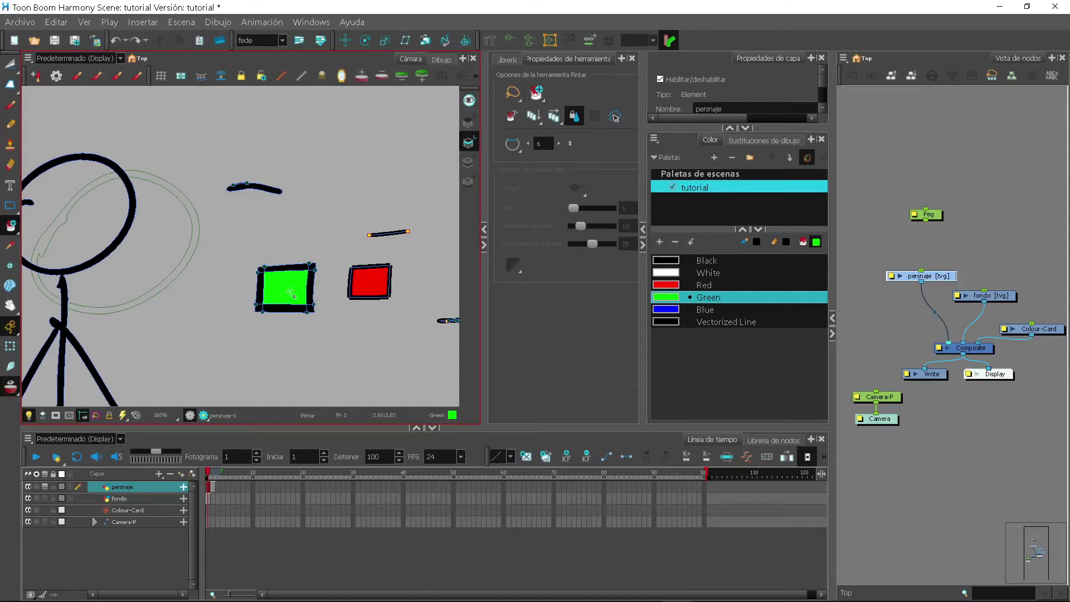
Step: Repaint the small rectangle's interior green, and colour the large rectangle's outline green with the Paint tool (Pintar)
left_click(373, 277)
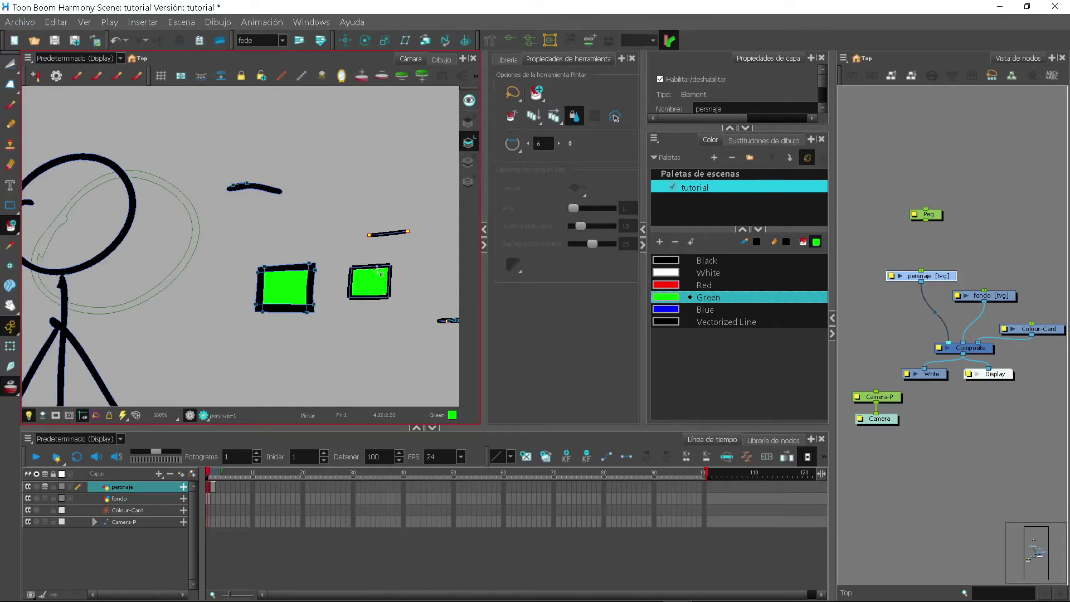
left_click(11, 227)
left_click(34, 226)
left_click(314, 295)
left_click(286, 267)
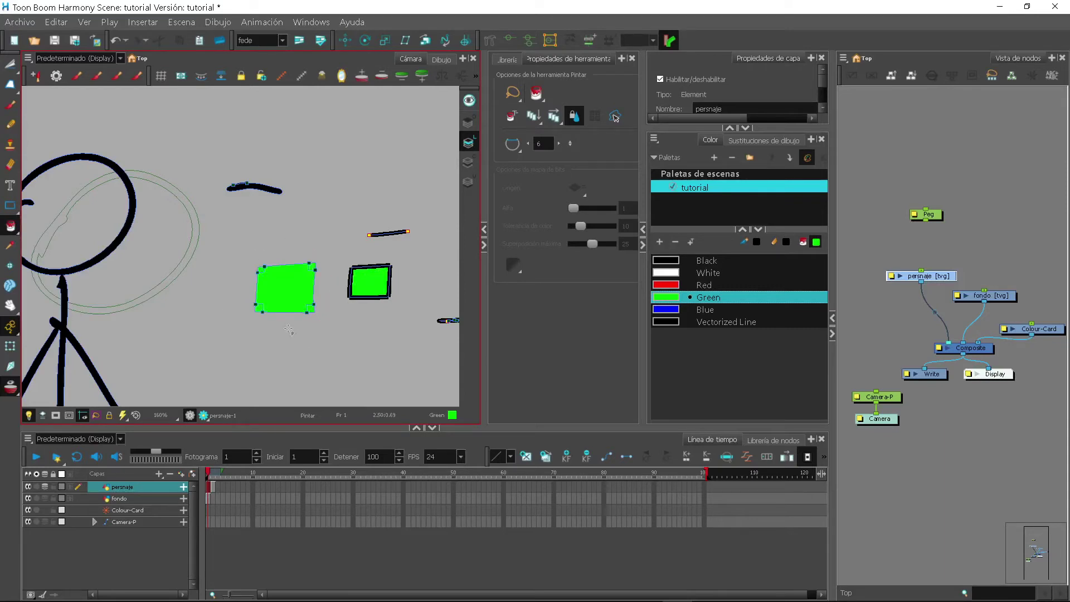
left_click(125, 260)
key("ctrl+z")
left_click(11, 226)
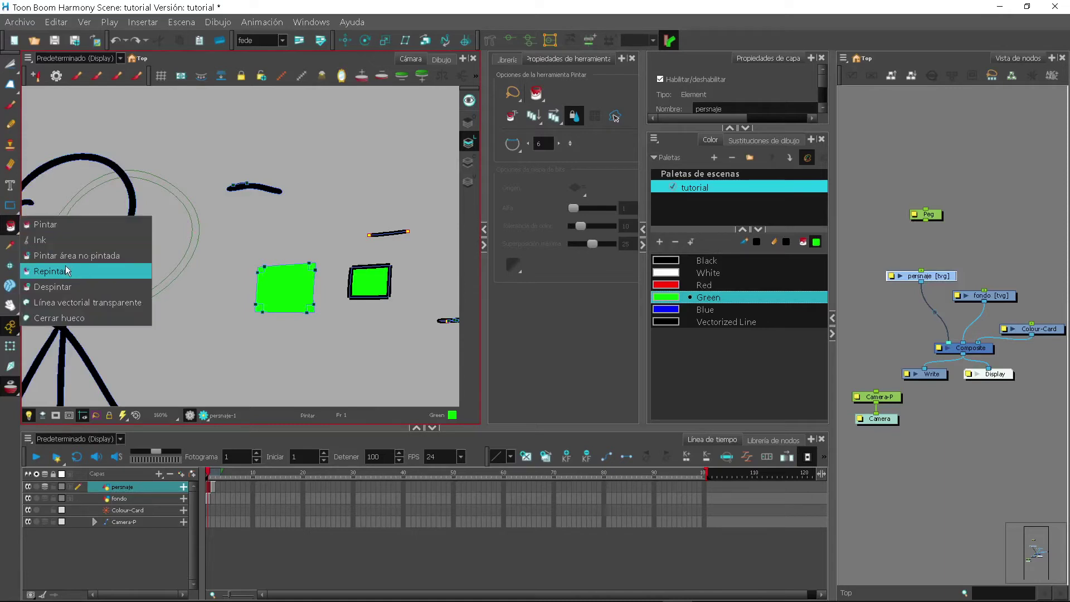
left_click(94, 258)
Step: Recolour the outline of the character's head green with the Repaint tool (Repintar)
left_click(14, 236)
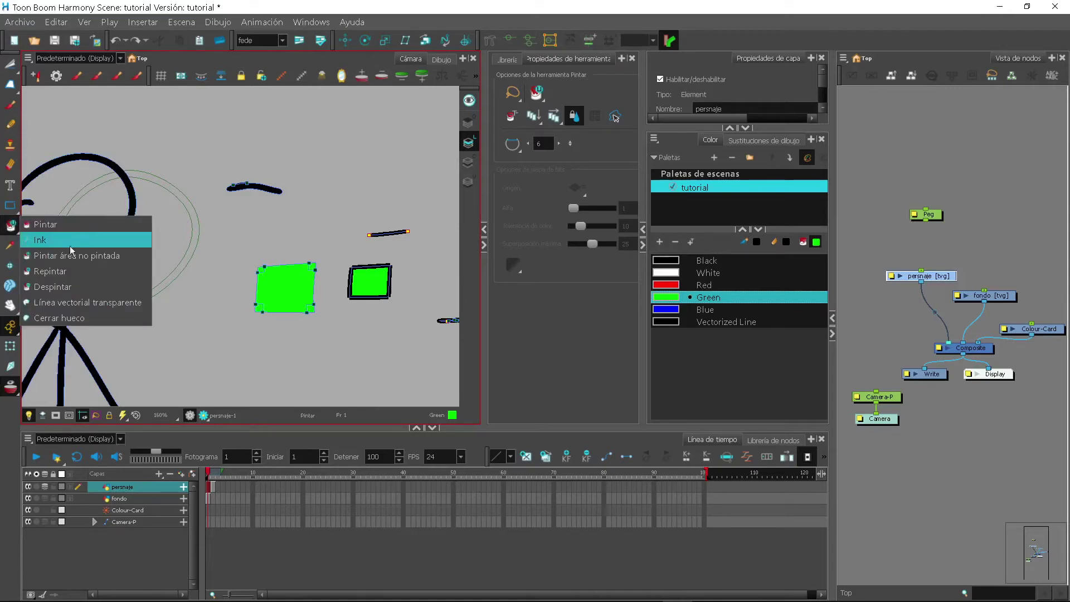
left_click(63, 276)
left_click(133, 204)
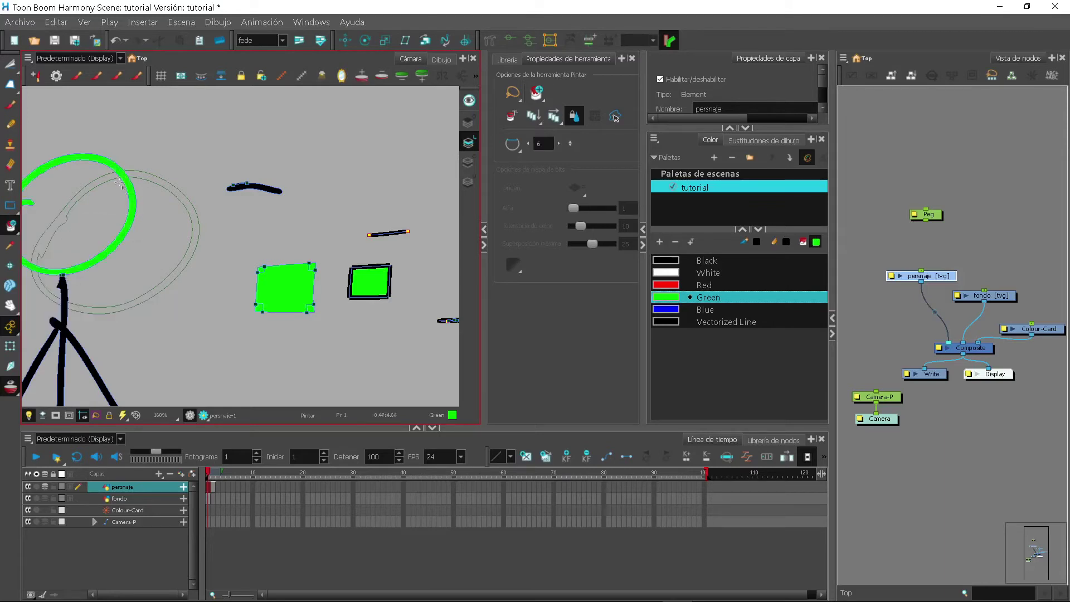
scroll(137, 267, "left", 3)
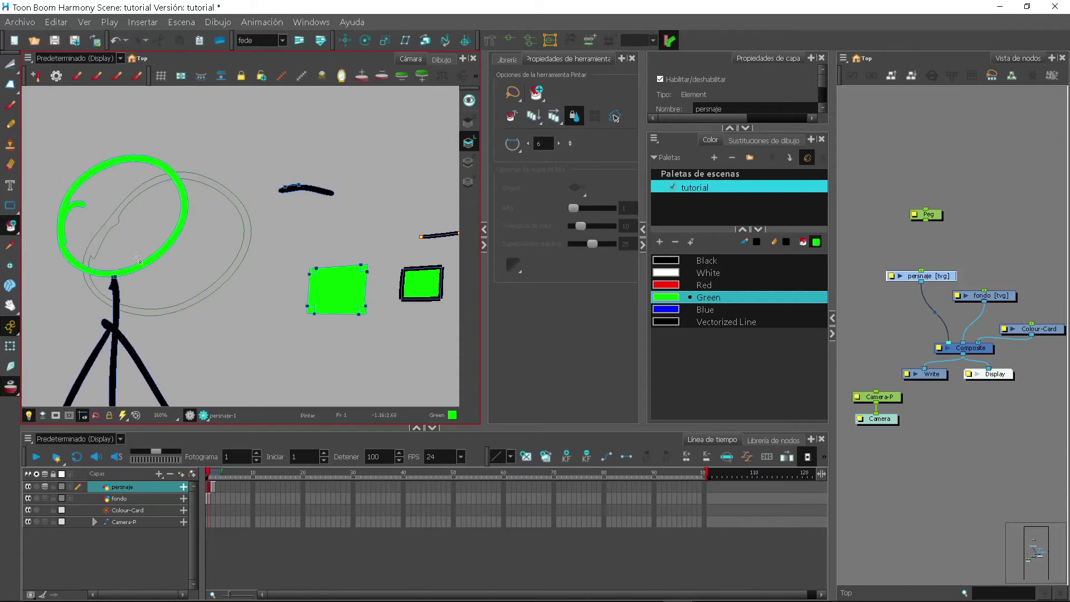
Step: Sample the small rectangle's black outline and the large rectangle's green fill with the Eyedropper (Cuentagotas)
left_click(11, 247)
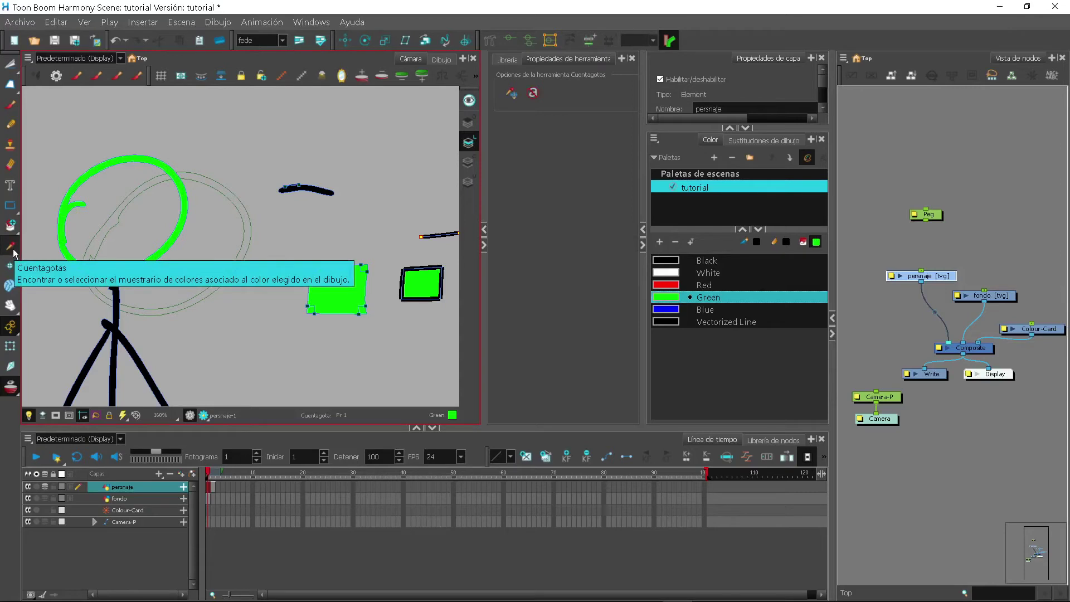
left_click(435, 299)
left_click(680, 258)
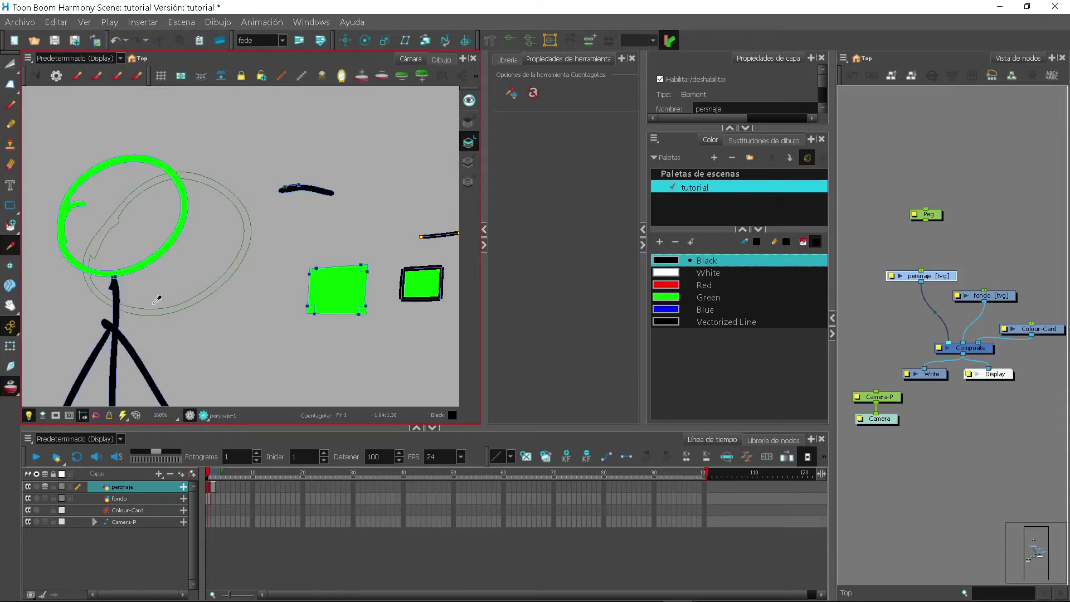
left_click(344, 282)
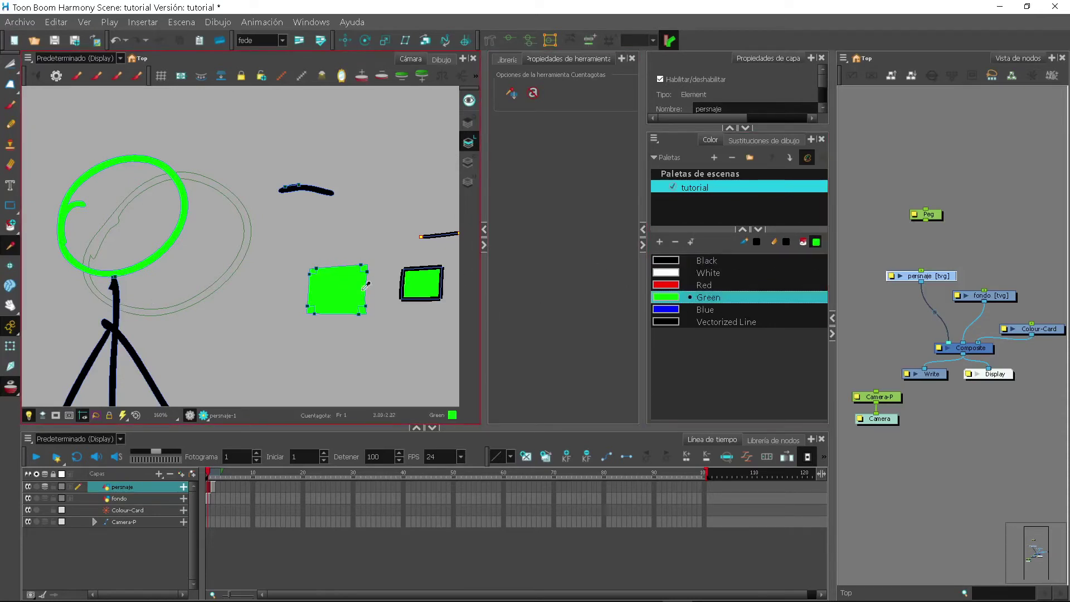
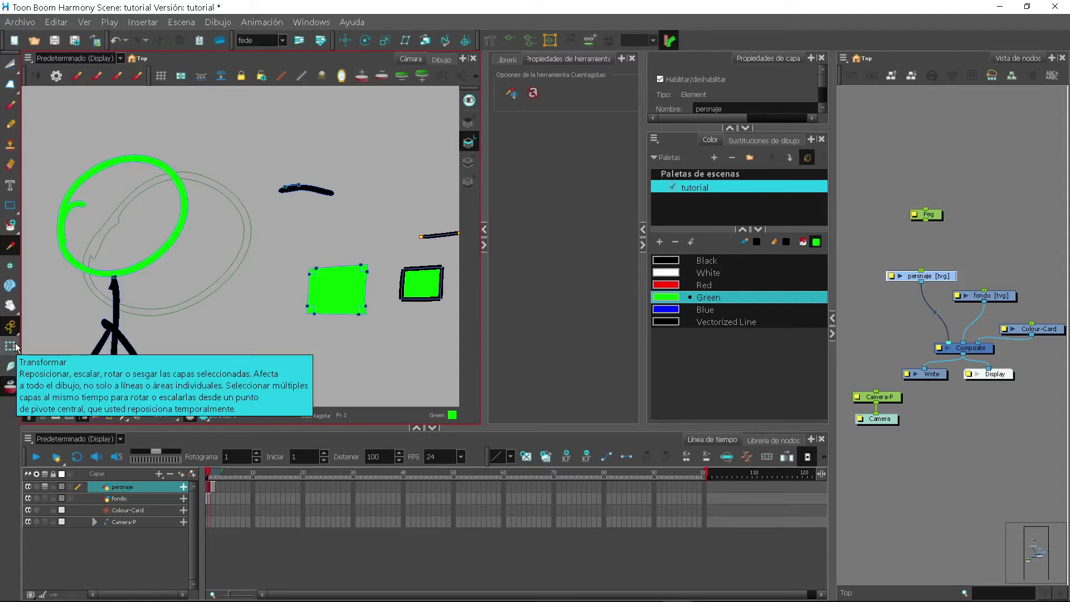
Step: Activate the Brush tool, hide the colour palette, widen the tool properties and choose the relleno brush preset of size 260
left_click(10, 110)
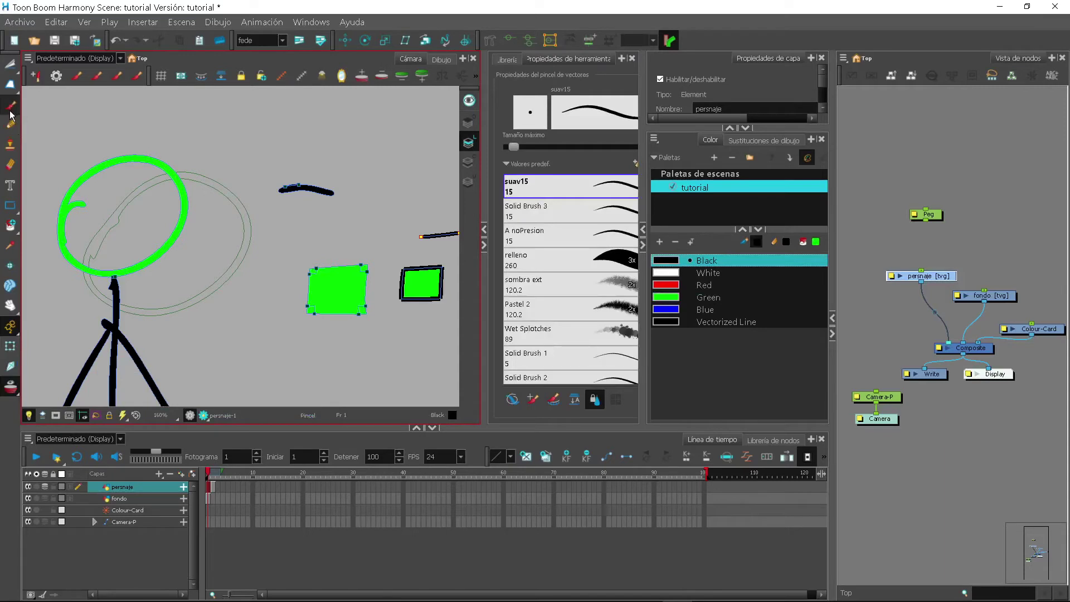
left_click(643, 245)
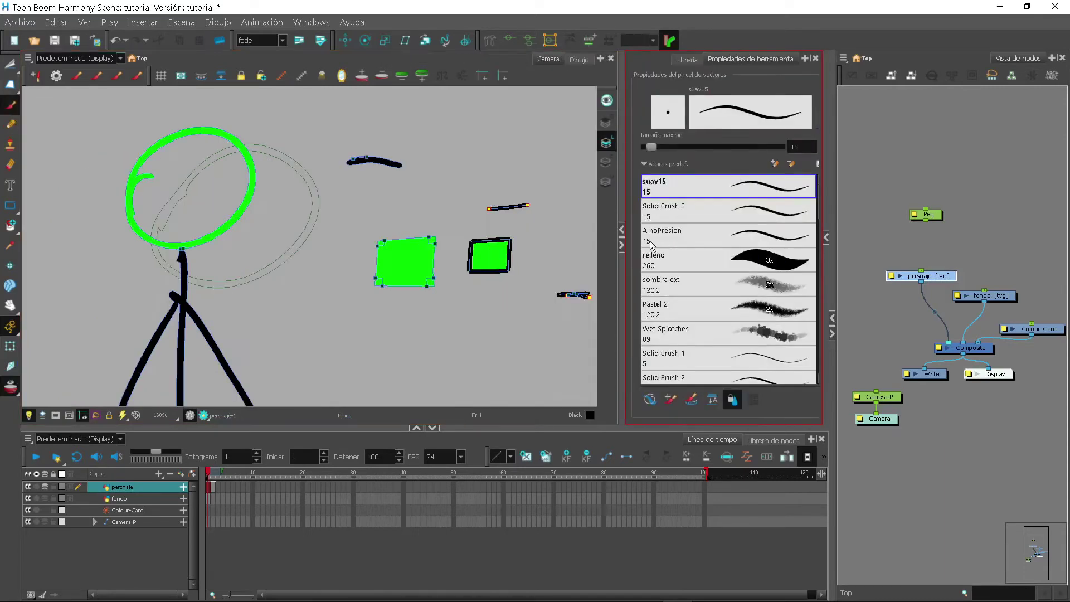
left_click_drag(625, 262, 558, 262)
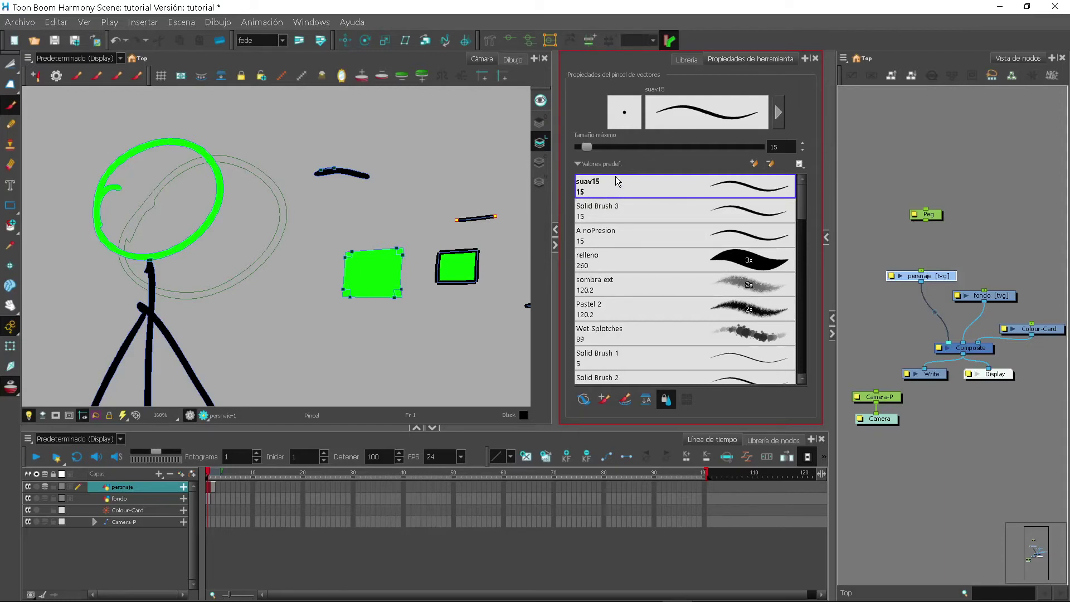
left_click(625, 215)
left_click(690, 245)
left_click(604, 261)
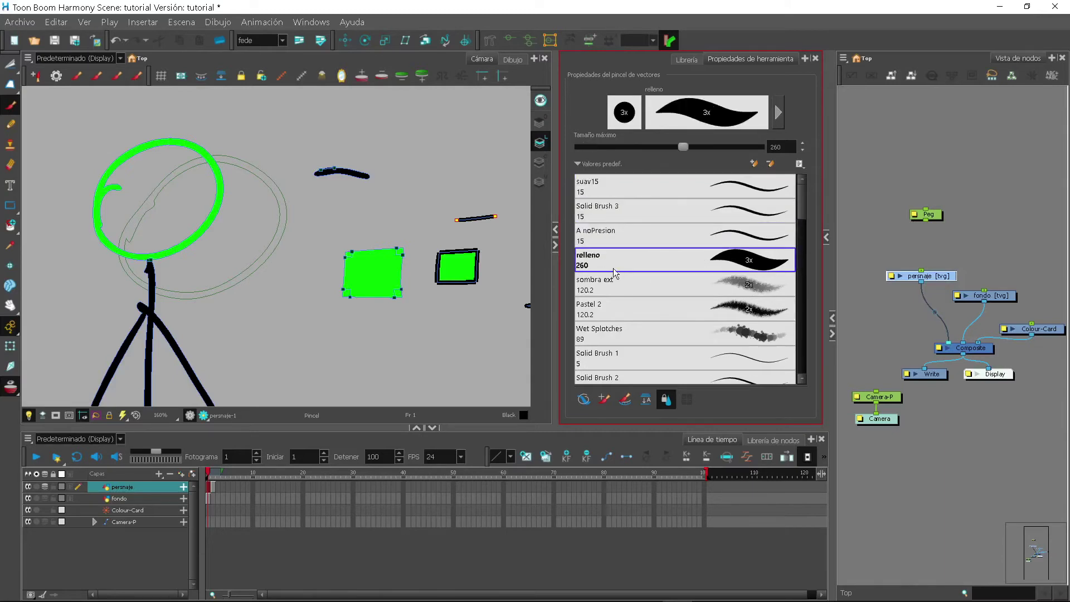
Step: Create a new brush preset named boceto based on the suav15 preset
left_click(620, 285)
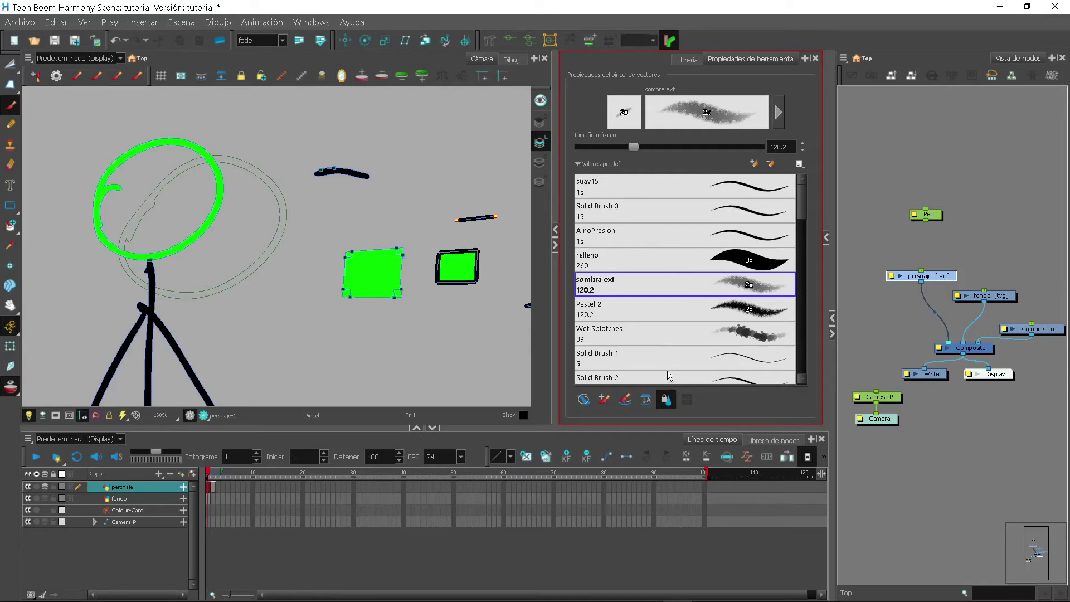
left_click(698, 186)
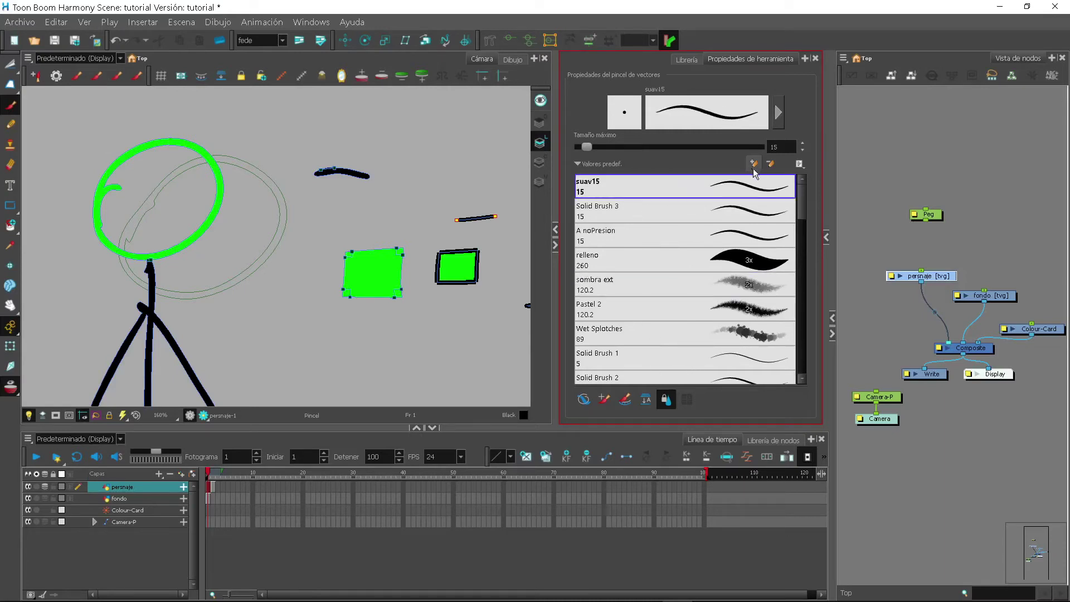
left_click(754, 165)
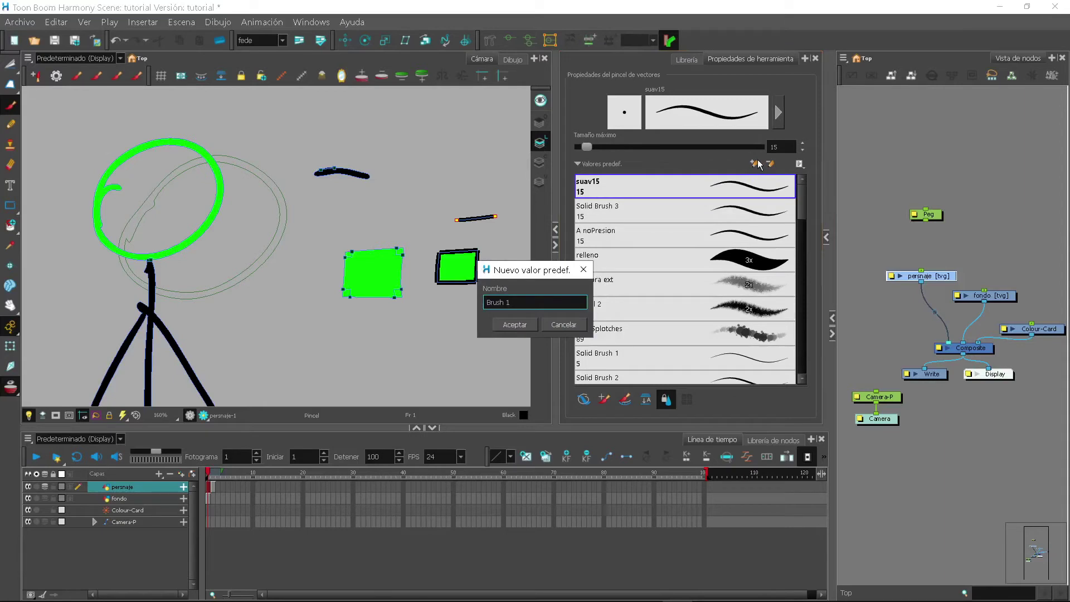
key("ctrl+a")
left_click_drag(538, 275, 519, 240)
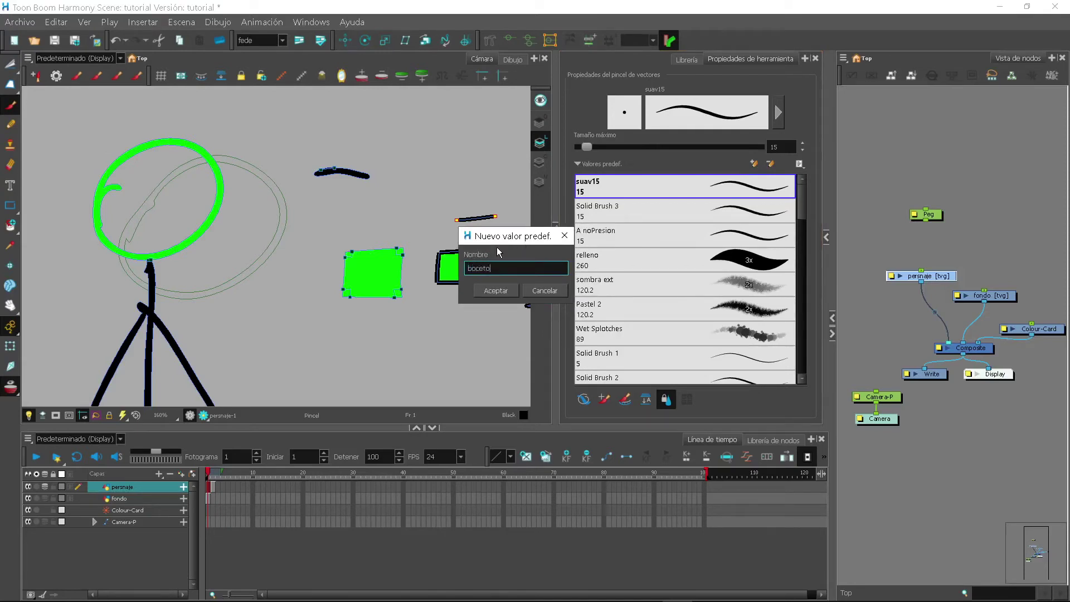
left_click(505, 292)
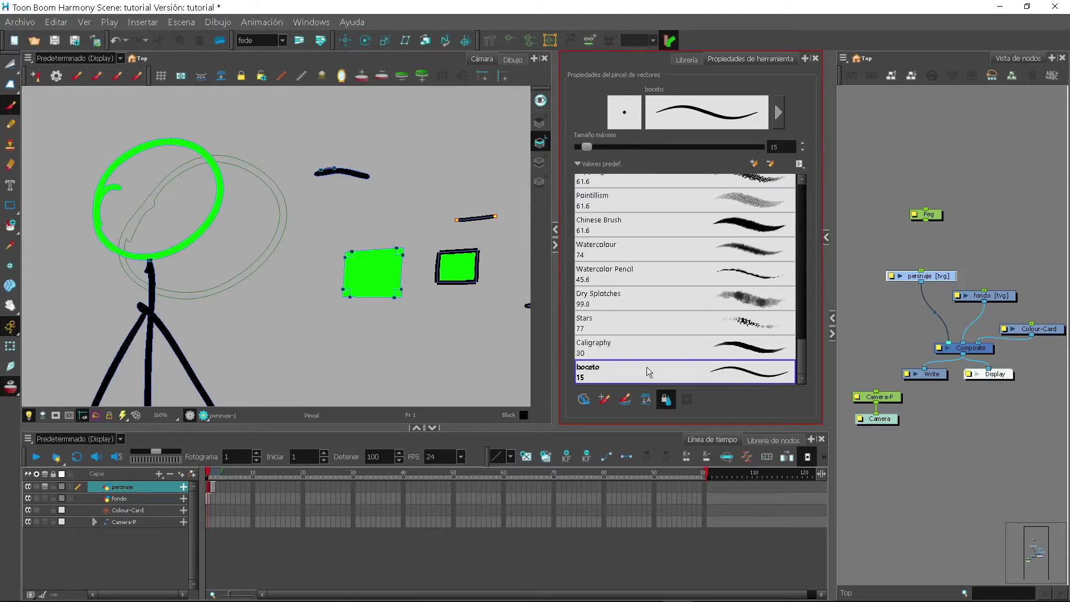
Step: Move the boceto preset from the end of the brush preset list up to first place, above suav15
left_click_drag(738, 377, 734, 190)
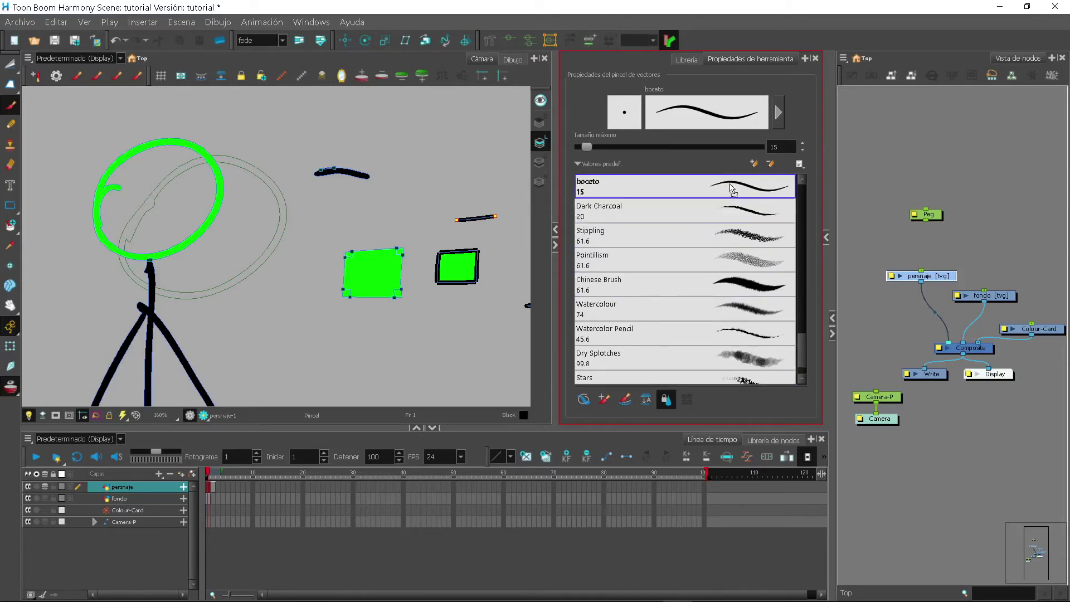
mouse_move(802, 330)
left_mouse_down()
mouse_move(804, 292)
mouse_move(804, 311)
left_mouse_up()
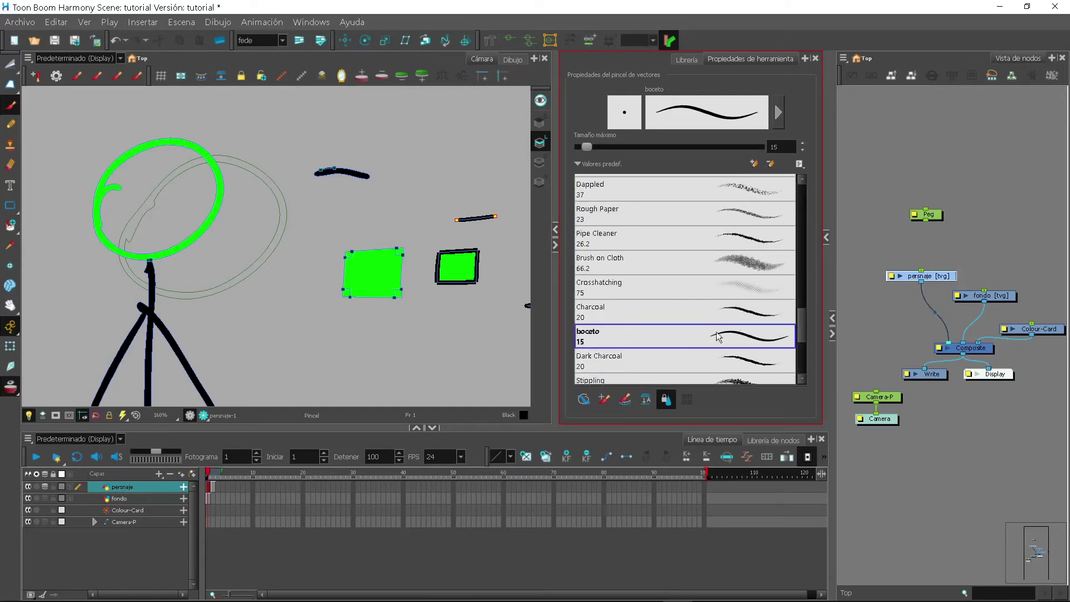
left_click_drag(683, 339, 684, 199)
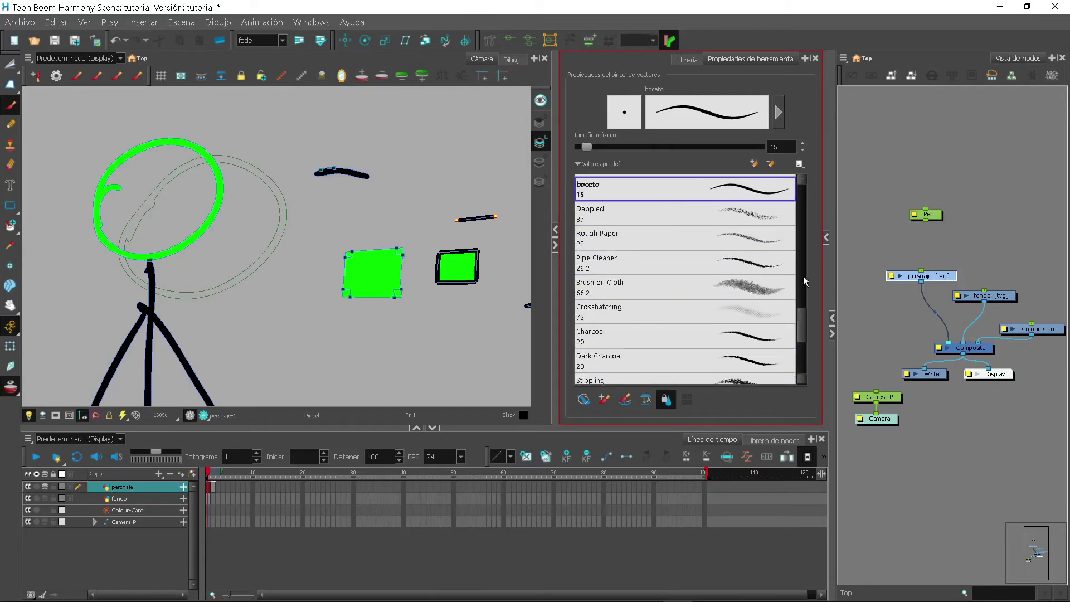
left_click_drag(803, 325, 740, 202)
scroll(803, 286, "up", 5)
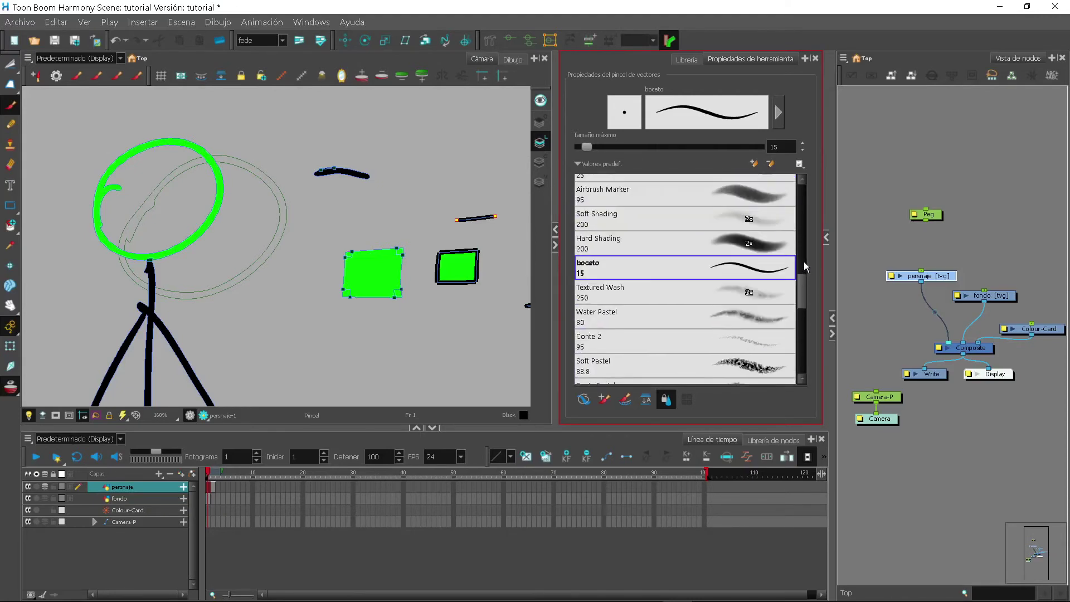
scroll(802, 279, "down", 2)
left_click_drag(775, 306, 761, 199)
scroll(801, 273, "up", 2)
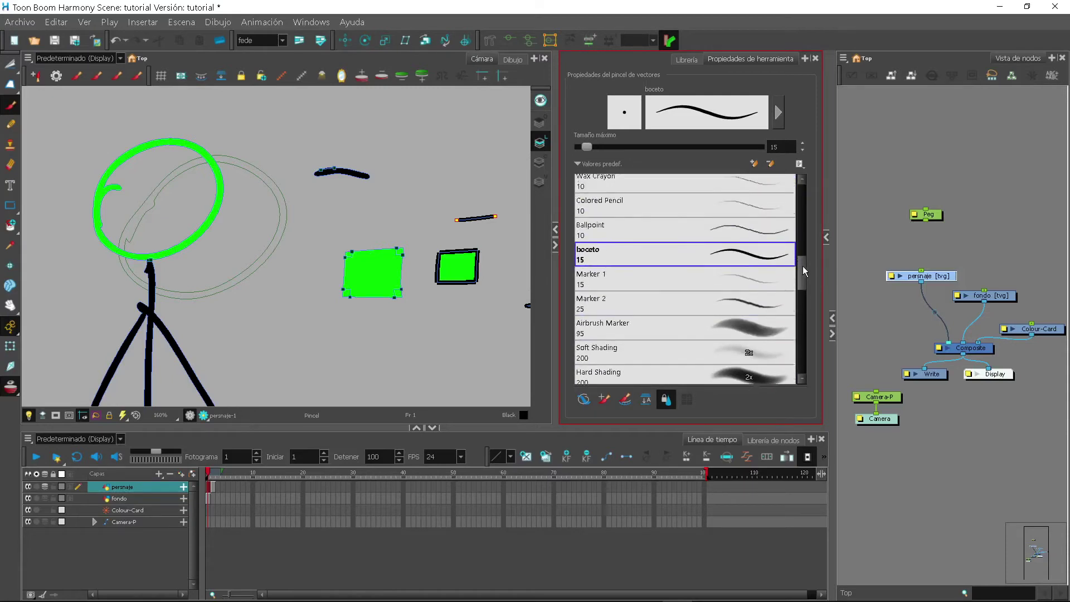
left_click_drag(781, 279, 772, 193)
mouse_move(804, 263)
left_mouse_down()
mouse_move(802, 218)
mouse_move(793, 257)
left_mouse_up()
left_click_drag(751, 368, 739, 183)
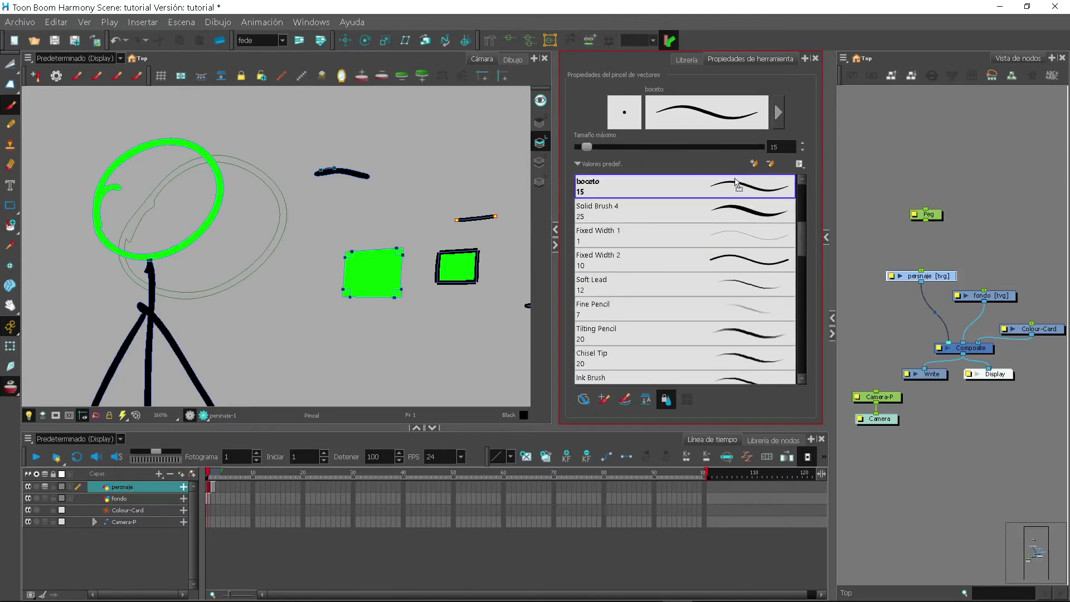
scroll(800, 240, "up", 3)
left_click_drag(766, 279, 770, 185)
scroll(800, 206, "up", 3)
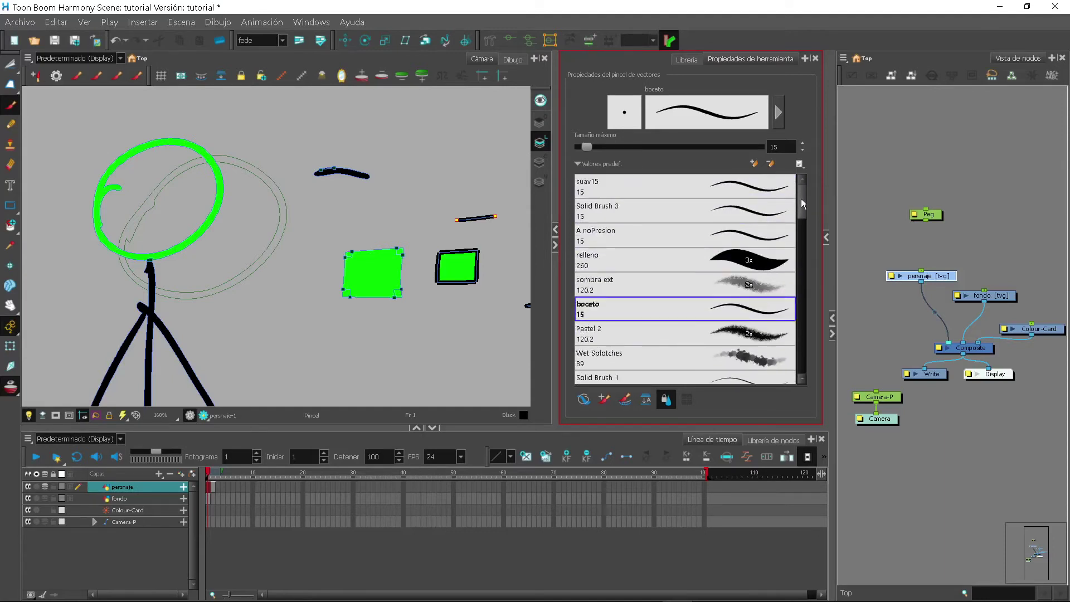
left_click_drag(748, 310, 748, 190)
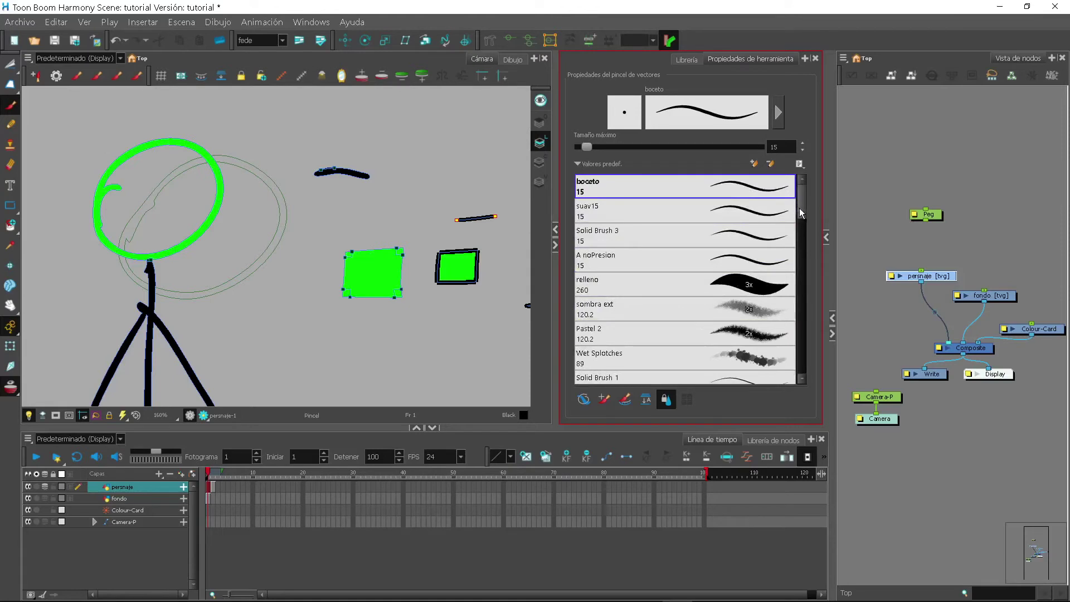
scroll(801, 199, "down", 1)
scroll(805, 201, "up", 1)
Step: Open boceto's vector brush properties, set centre line smoothing to 81.6 with contour smoothing at 100, and update the preset
left_click_drag(477, 220, 677, 83)
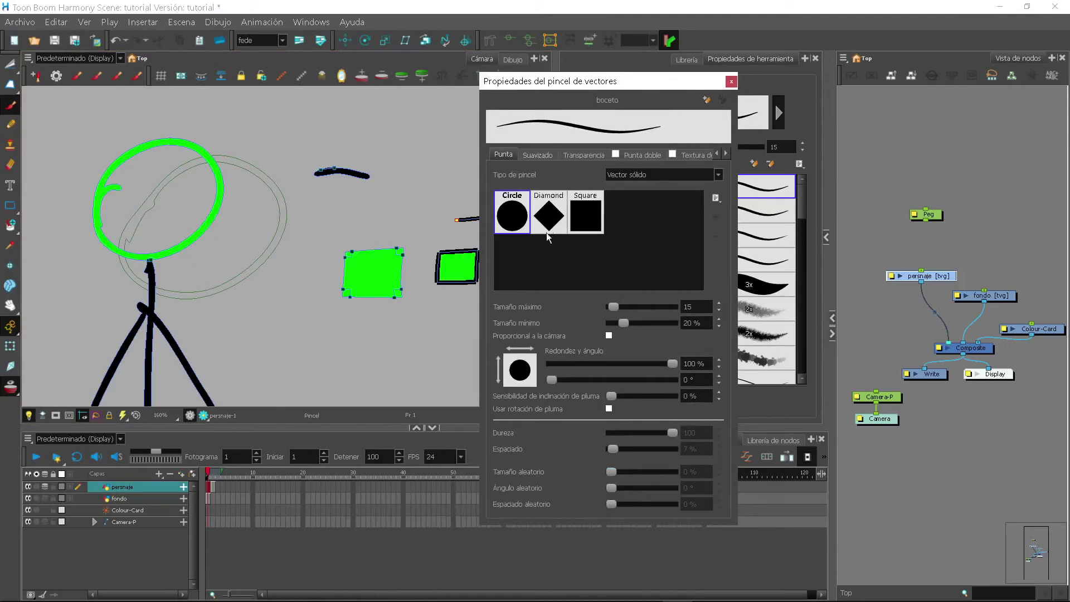
left_click(543, 158)
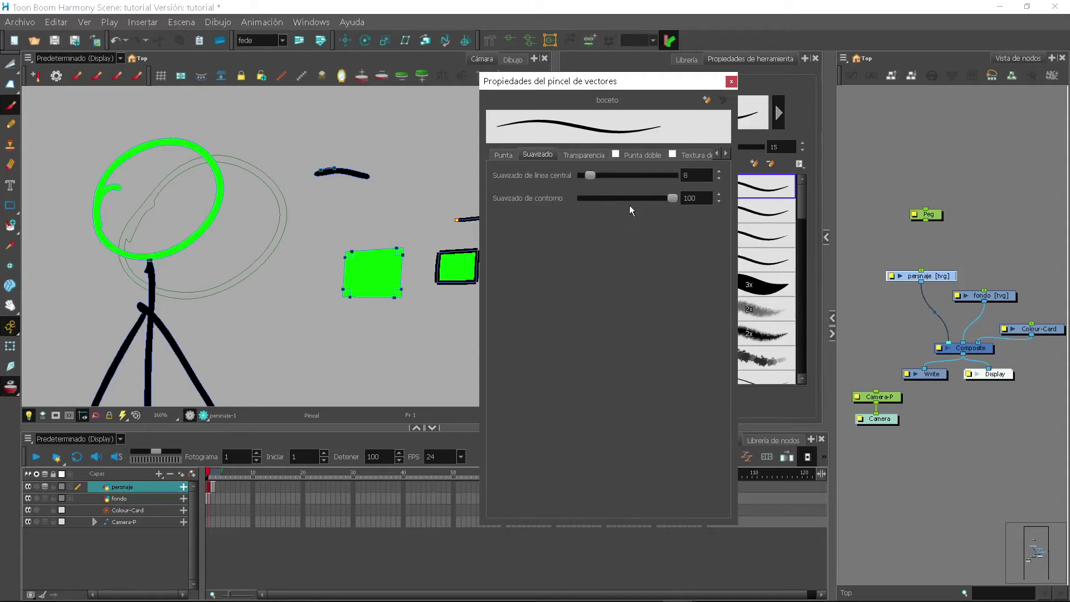
left_click_drag(673, 198, 600, 200)
left_click_drag(620, 199, 674, 202)
left_click_drag(591, 176, 656, 176)
left_click(724, 99)
left_click_drag(690, 79, 838, 92)
Step: Draw curved, zigzag and wavy test strokes around the two green rectangles with the boceto brush
mouse_move(403, 176)
left_mouse_down()
mouse_move(438, 222)
mouse_move(457, 139)
left_mouse_up()
mouse_move(316, 223)
left_mouse_down()
mouse_move(311, 305)
mouse_move(361, 355)
mouse_move(455, 349)
left_mouse_up()
mouse_move(382, 111)
left_mouse_down()
mouse_move(416, 149)
mouse_move(406, 110)
left_mouse_up()
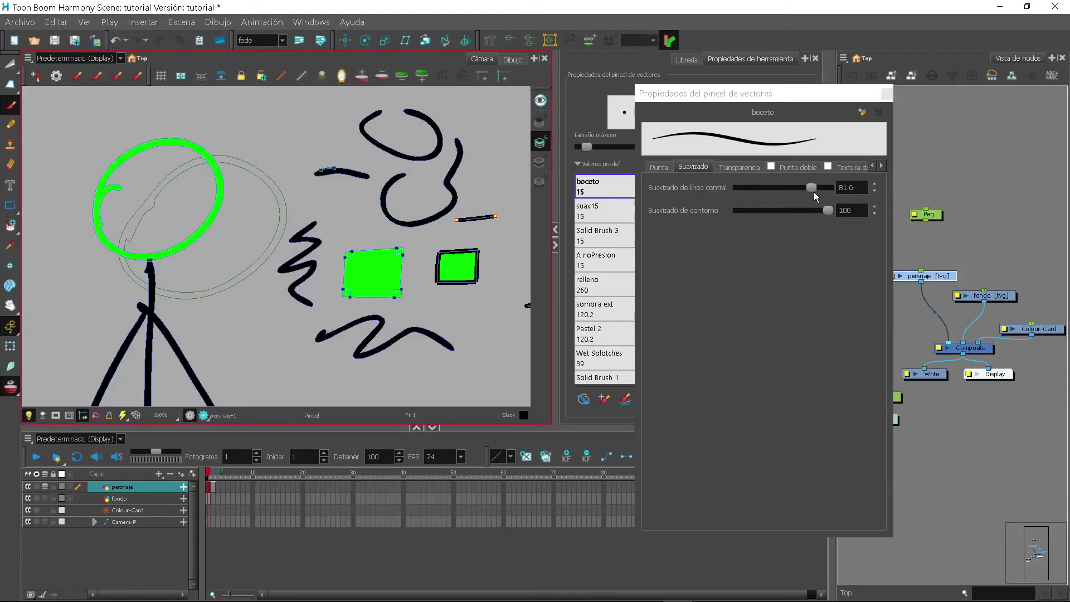
Step: Set the centre line smoothing (Suavizado de línea central) to 16 and update the boceto preset
left_click_drag(812, 188, 801, 188)
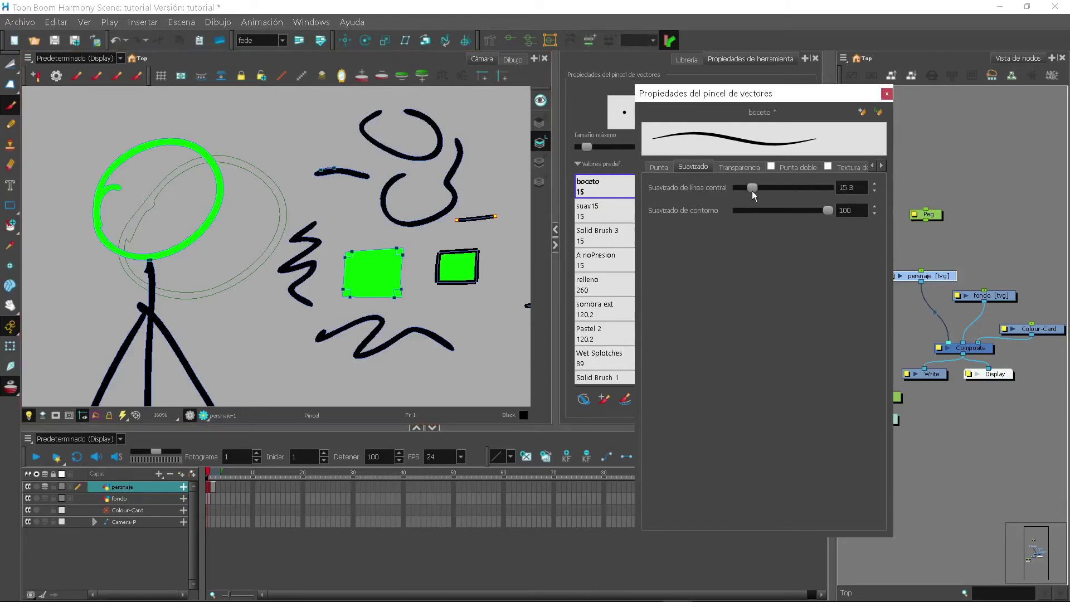
left_click_drag(754, 191, 753, 190)
left_click(878, 112)
Step: Draw three test circles and a dense zigzag scribble between the figure and the rectangles
mouse_move(336, 201)
left_mouse_down()
mouse_move(343, 236)
mouse_move(368, 225)
left_mouse_up()
mouse_move(277, 121)
left_mouse_down()
mouse_move(323, 142)
mouse_move(281, 118)
left_mouse_up()
mouse_move(230, 330)
left_mouse_down()
mouse_move(219, 362)
mouse_move(285, 344)
mouse_move(230, 326)
left_mouse_up()
mouse_move(234, 231)
left_mouse_down()
mouse_move(212, 275)
mouse_move(248, 289)
left_mouse_up()
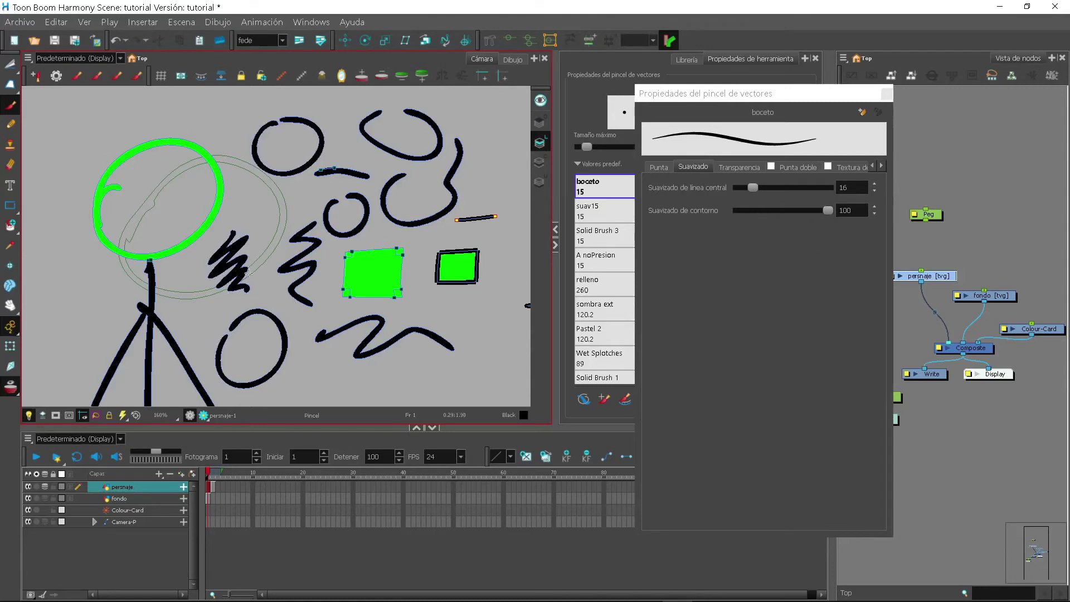
Step: Examine the dense zigzag scribble's points with the Contour Editor and save the scene
key("alt+q")
left_click(247, 271)
scroll(247, 271, "up", 4)
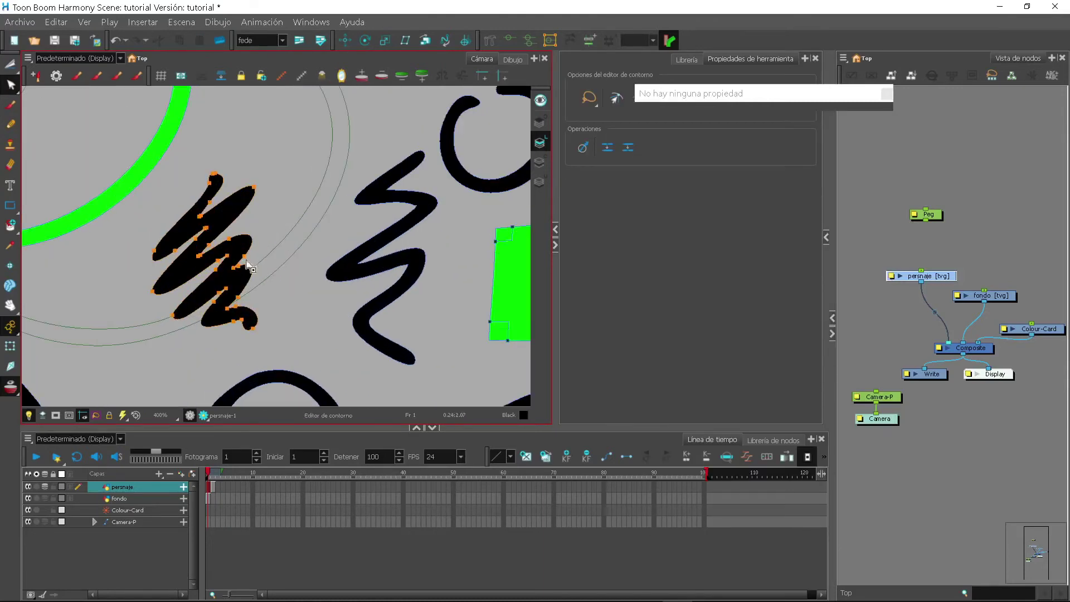
left_click(718, 111)
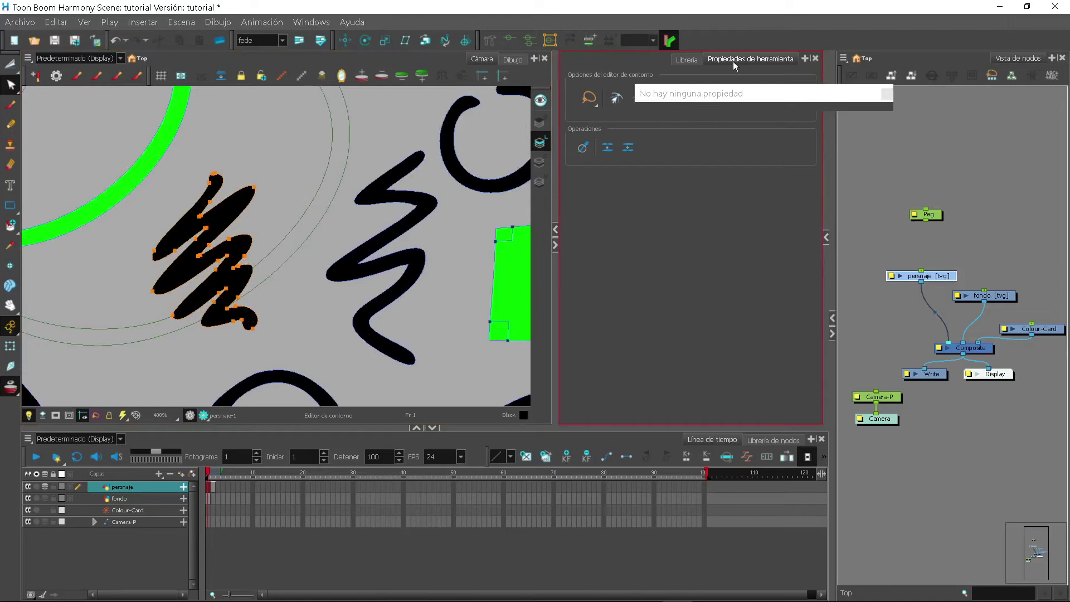
key("ctrl+s")
Step: Draw short curved test strokes around the zigzags with the Brush, reducing contour smoothing (Suavizado de contorno) to its minimum
key("alt+b")
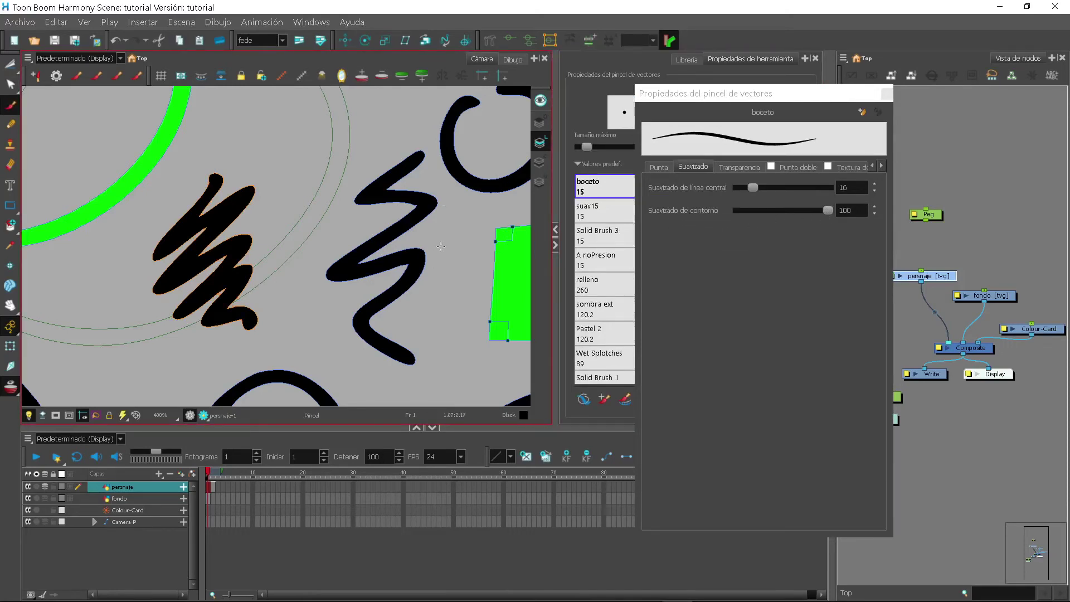
mouse_move(441, 245)
left_mouse_down()
mouse_move(448, 284)
mouse_move(472, 260)
left_mouse_up()
left_click_drag(824, 210, 731, 217)
mouse_move(365, 134)
left_mouse_down()
mouse_move(312, 167)
mouse_move(310, 243)
left_mouse_up()
mouse_move(348, 164)
left_mouse_down()
mouse_move(320, 217)
mouse_move(340, 240)
left_mouse_up()
mouse_move(388, 135)
left_mouse_down()
mouse_move(355, 163)
mouse_move(360, 190)
left_mouse_up()
Step: Select one of the short curved strokes with the Contour Editor and pull a point of its contour out of shape
key("alt+q")
left_click(376, 160)
scroll(381, 149, "up", 4)
left_click_drag(383, 148, 362, 167)
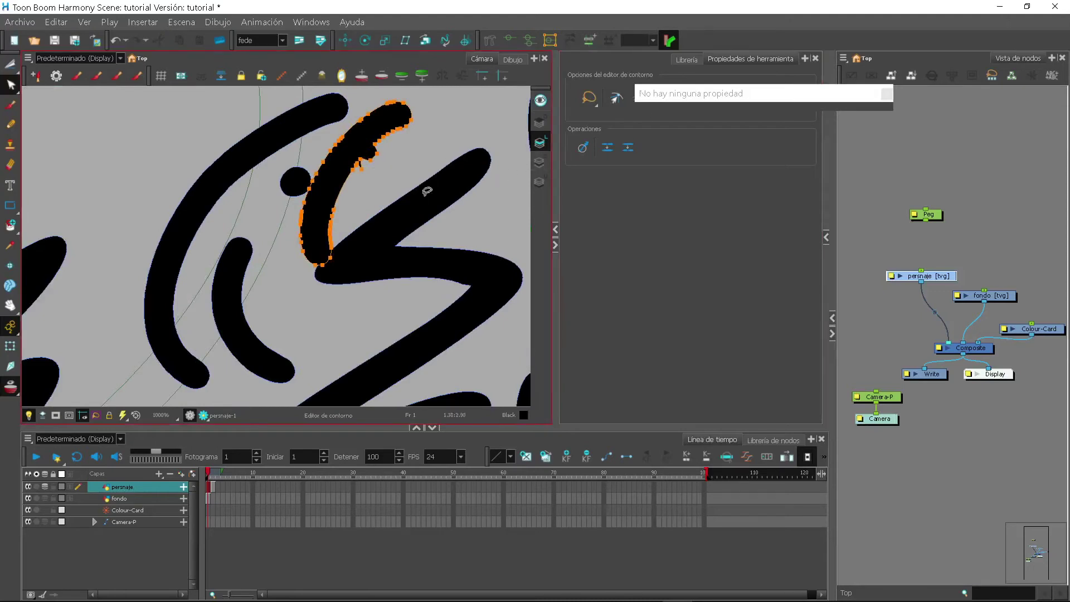
Step: Set boceto's contour smoothing to 100 and its centre line smoothing to 17, and update the preset
key("alt+b")
left_click(830, 212)
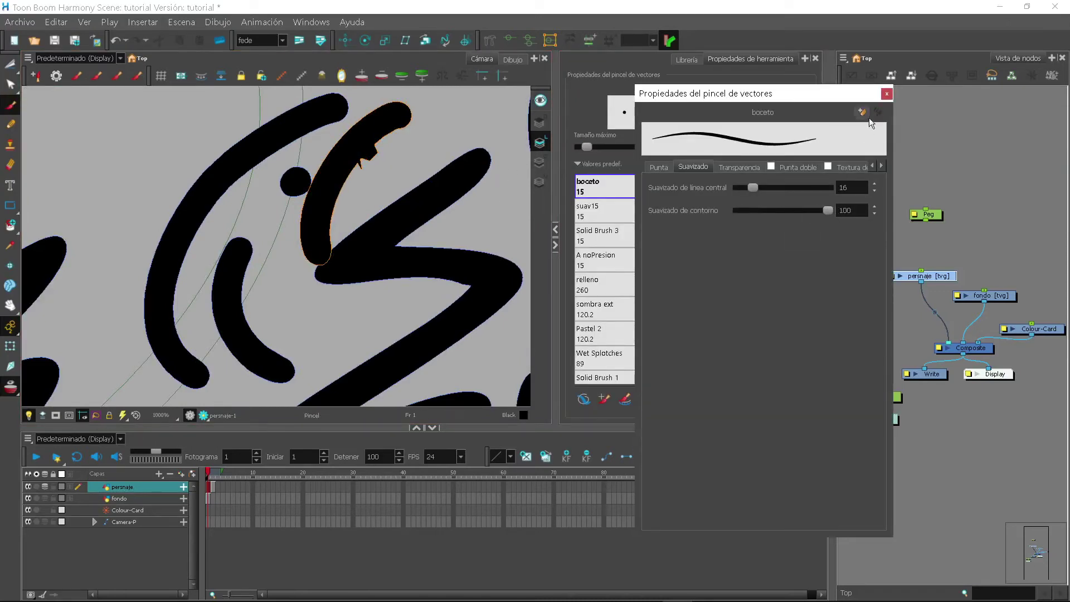
left_click(754, 188)
left_click(878, 112)
Step: Draw two more test strokes beside the zigzags and adjust a contour point of one with the Contour Editor
mouse_move(400, 161)
left_mouse_down()
mouse_move(459, 124)
mouse_move(372, 181)
left_mouse_up()
mouse_move(164, 132)
left_mouse_down()
mouse_move(105, 212)
mouse_move(78, 315)
left_mouse_up()
key("alt+q")
left_click(157, 155)
left_click_drag(156, 156, 148, 162)
Step: Return to the Brush tool and close the vector brush properties window
scroll(397, 177, "down", 8)
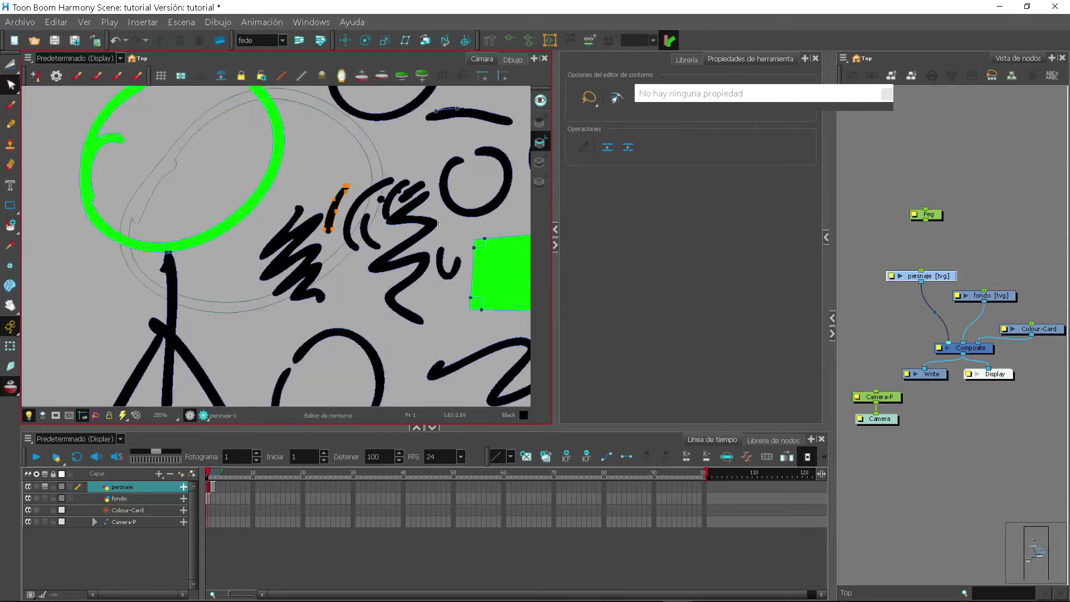
left_click_drag(437, 253, 383, 272)
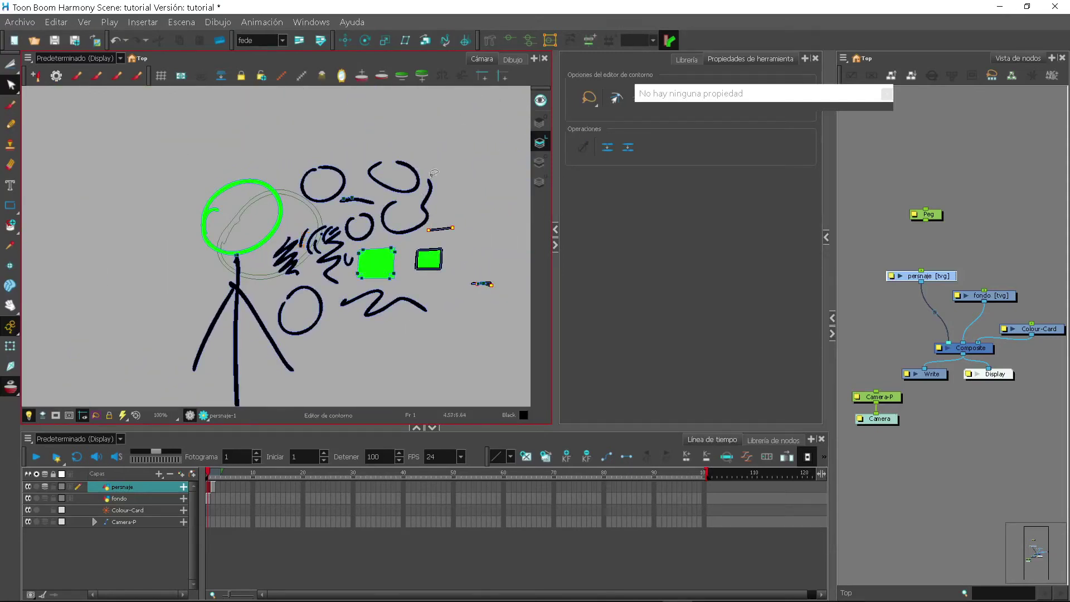
scroll(370, 217, "up", 1)
key("alt+b")
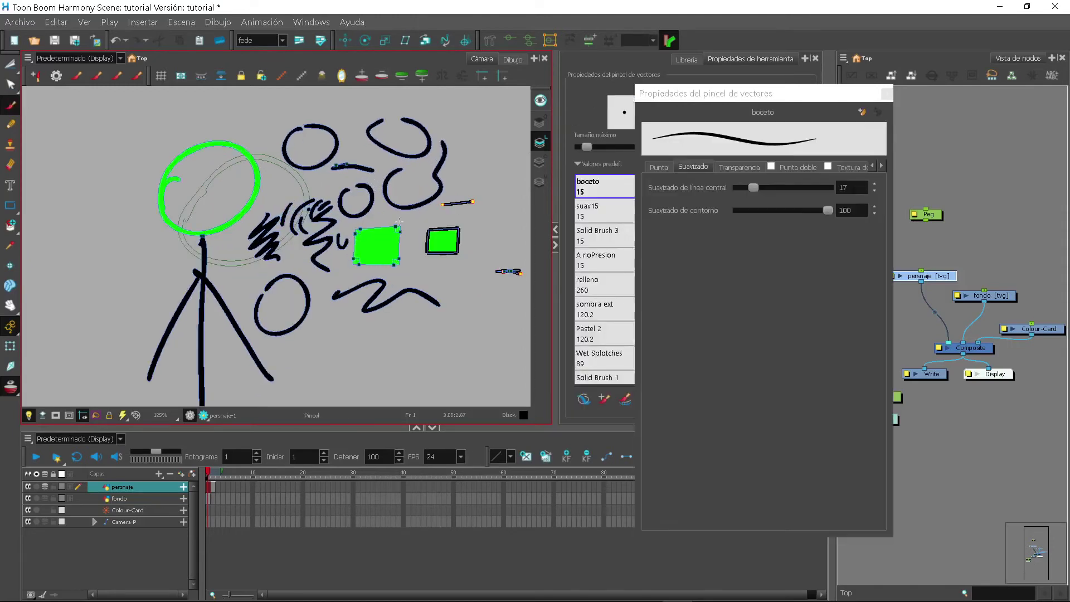
left_click(886, 93)
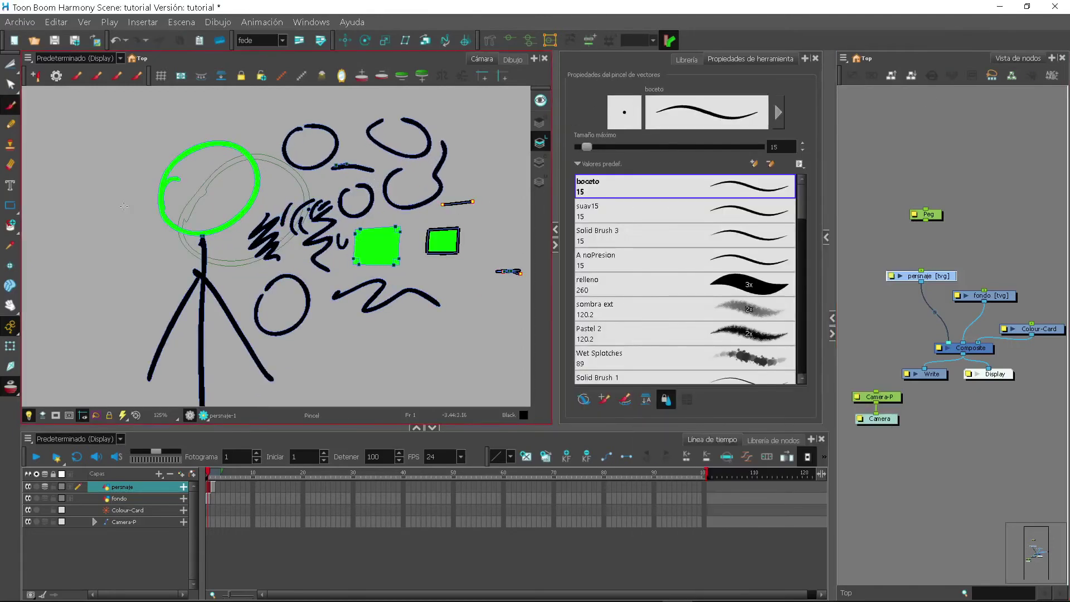
Step: Alternate between the Select and Brush tools, draw a small scribble below the wavy stroke, and delete it
key("alt+s")
left_click(295, 119)
key("alt+b")
key("alt+s")
left_click(404, 190)
key("alt+b")
mouse_move(446, 316)
left_mouse_down()
mouse_move(424, 336)
mouse_move(450, 328)
left_mouse_up()
key("alt+s")
left_click(442, 338)
key("alt+b")
key("alt+s")
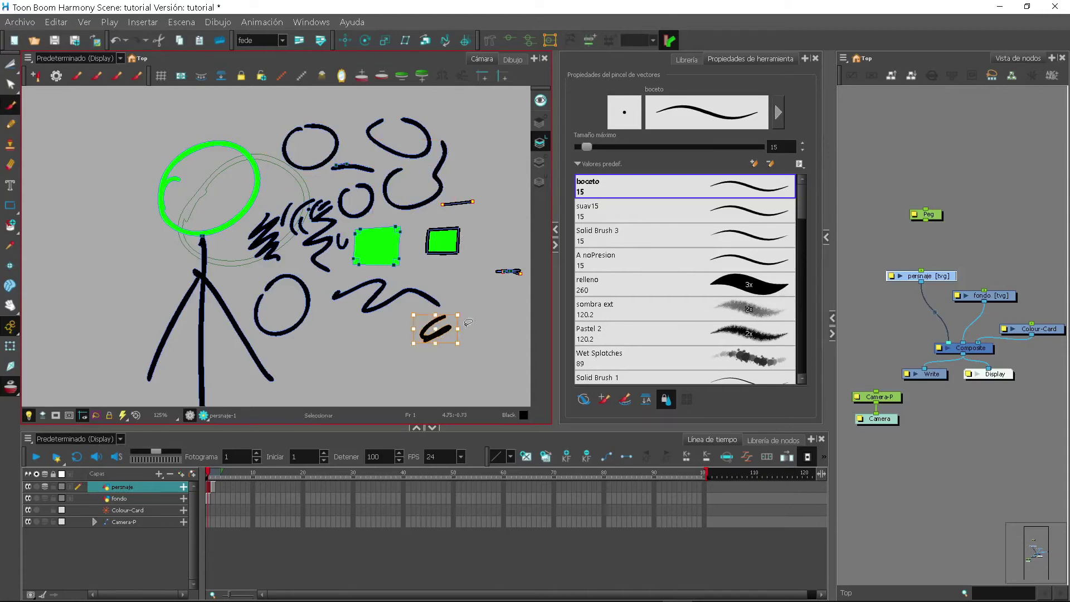
left_click(473, 322)
left_click(433, 330)
key("Delete")
key("alt+b")
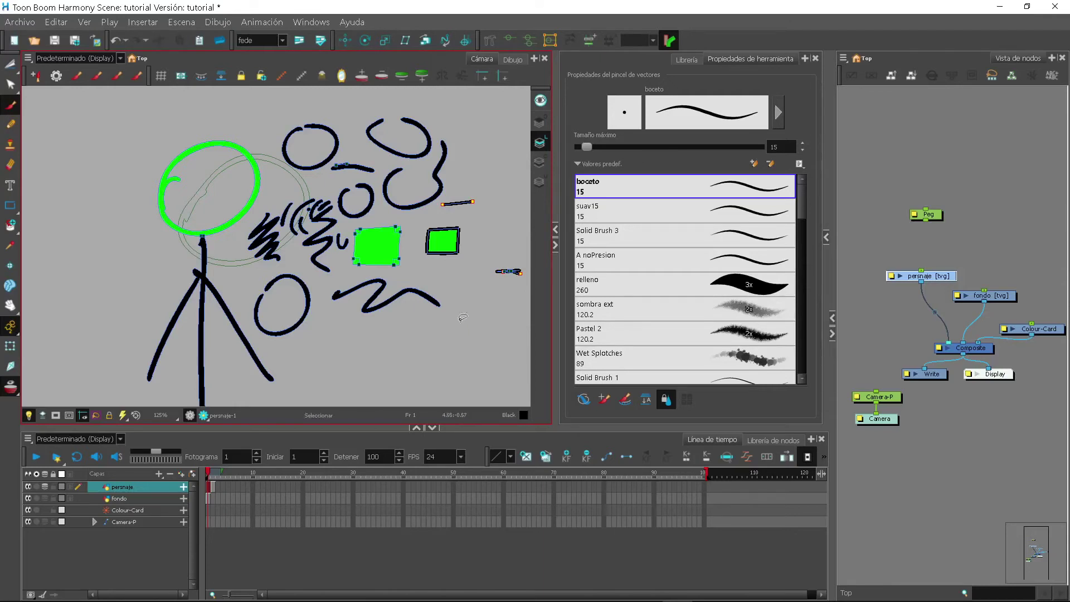
Step: Scribble over the wavy stroke and delete both, along with the rectangles and most test strokes beside the figure
mouse_move(407, 304)
left_mouse_down()
mouse_move(381, 335)
mouse_move(356, 333)
left_mouse_up()
key("alt+s")
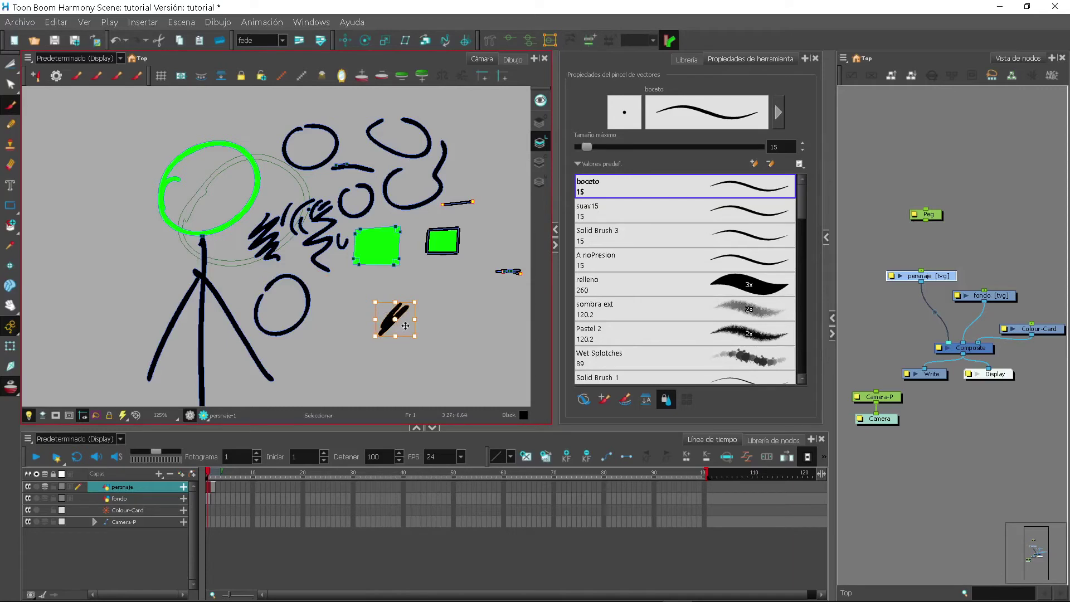
key("Delete")
key("alt+b")
key("alt+s")
left_click_drag(479, 139, 248, 357)
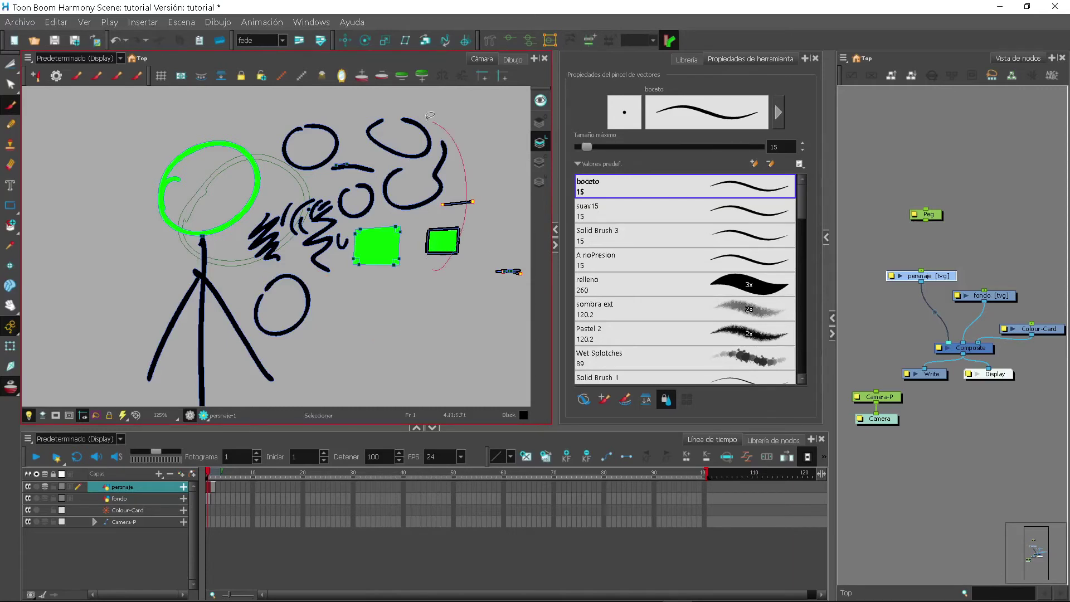
key("Delete")
Step: Draw a small curled stroke beside the figure's body and delete it
key("alt+b")
mouse_move(338, 261)
left_mouse_down()
mouse_move(353, 300)
mouse_move(306, 252)
left_mouse_up()
key("alt+s")
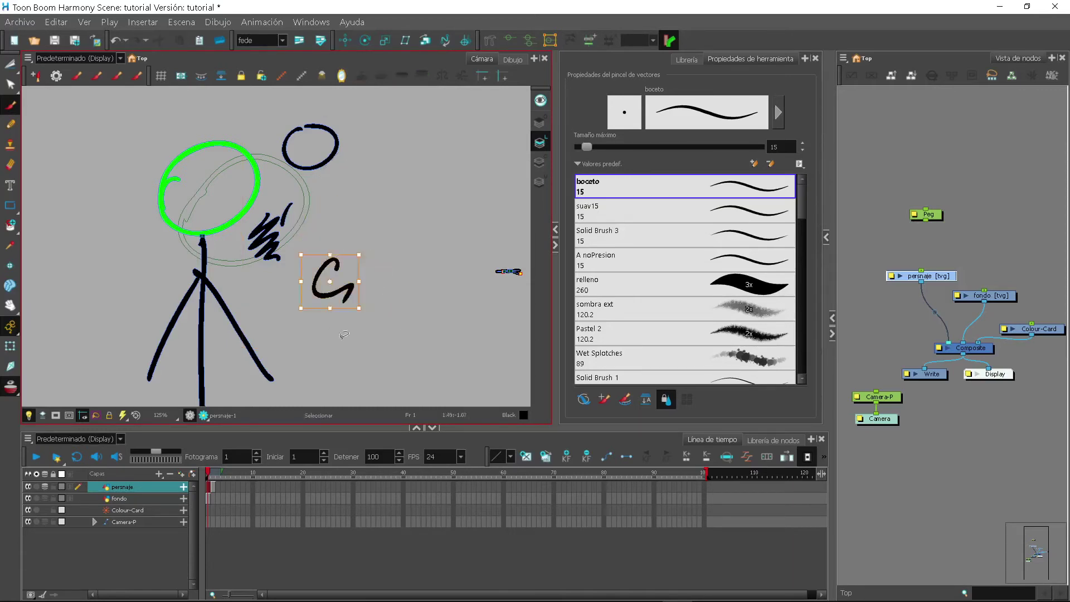
key("Delete")
Step: Draw another loose stroke near the head and delete it together with the remaining test circle and scribbles
key("alt+b")
left_click(342, 182)
left_click_drag(360, 177, 292, 158)
key("alt+s")
mouse_move(385, 115)
left_mouse_down()
mouse_move(362, 223)
mouse_move(248, 268)
mouse_move(270, 267)
left_mouse_up()
key("Delete")
Step: Delete the stick figure's body line, undo that deletion, and return to the Brush tool
key("alt+b")
key("alt+s")
key("Delete")
left_click(231, 259)
key("Delete")
key("ctrl+z")
key("alt+b")
Step: Restore the stick figure's green head outline and save the scene
scroll(343, 257, "down", 3)
left_click_drag(344, 263, 363, 267)
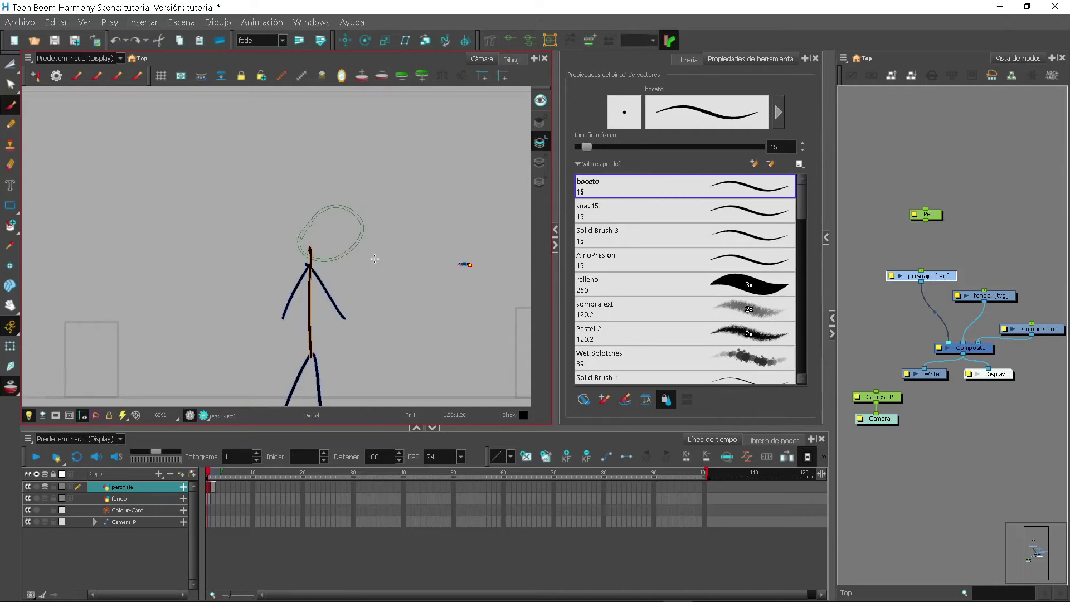
left_click_drag(295, 214, 304, 220)
key("2")
key("2")
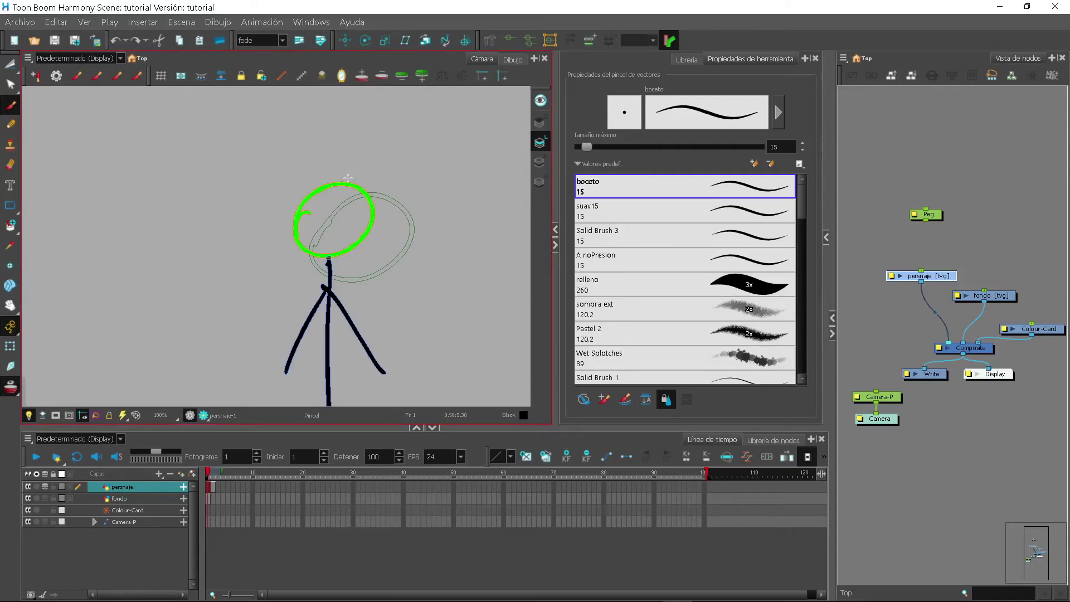
Step: Repaint the stick figure's green head outline with Black from the tutorial palette, using the Repaint tool
left_click(13, 228)
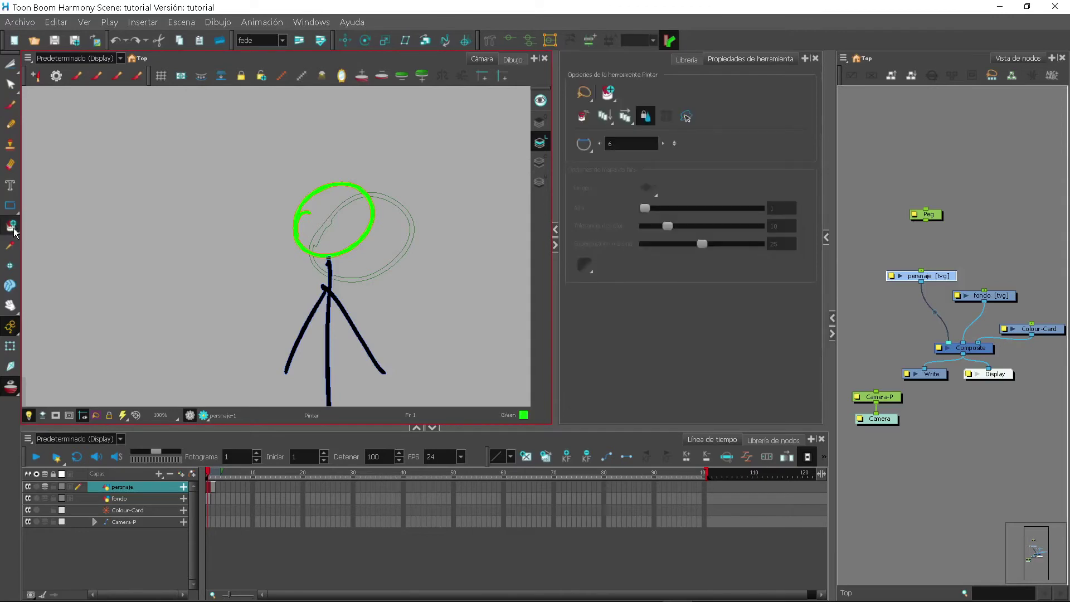
left_click(826, 238)
left_click(435, 245)
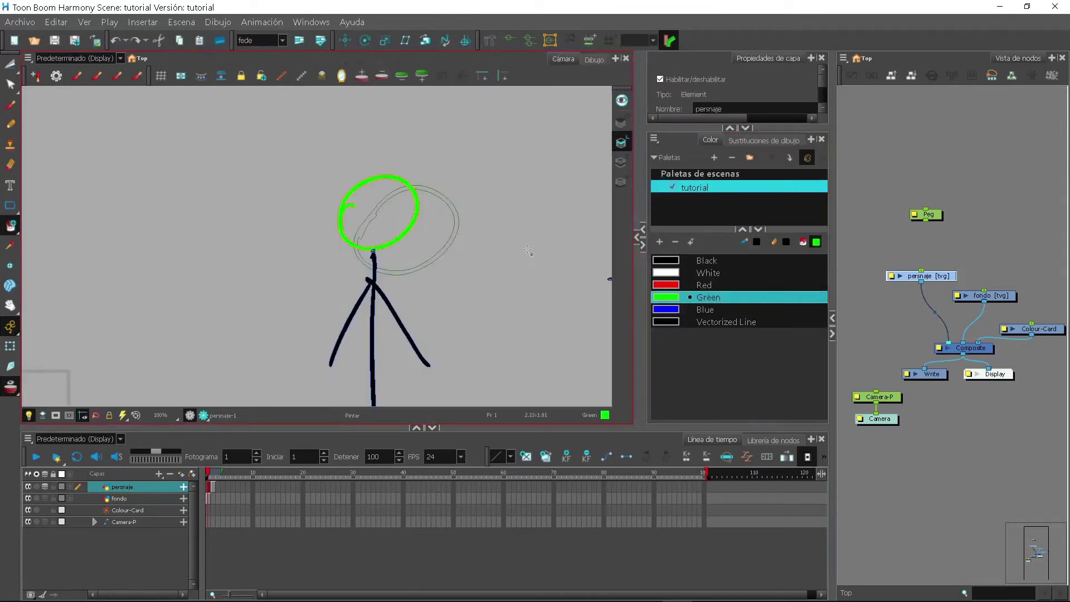
scroll(462, 265, "down", 4)
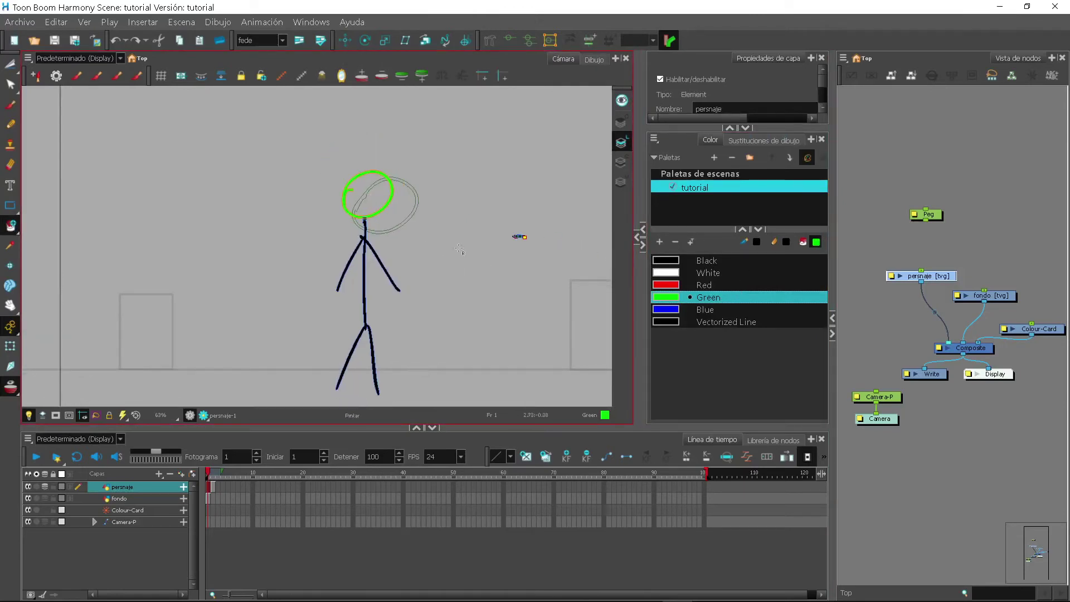
left_click(706, 260)
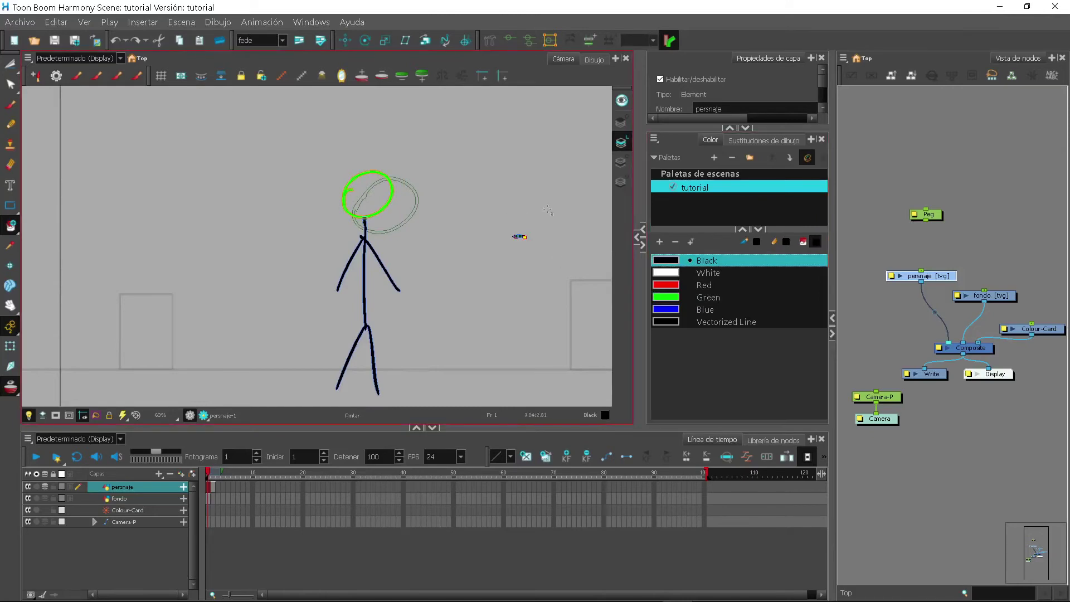
left_click(12, 226)
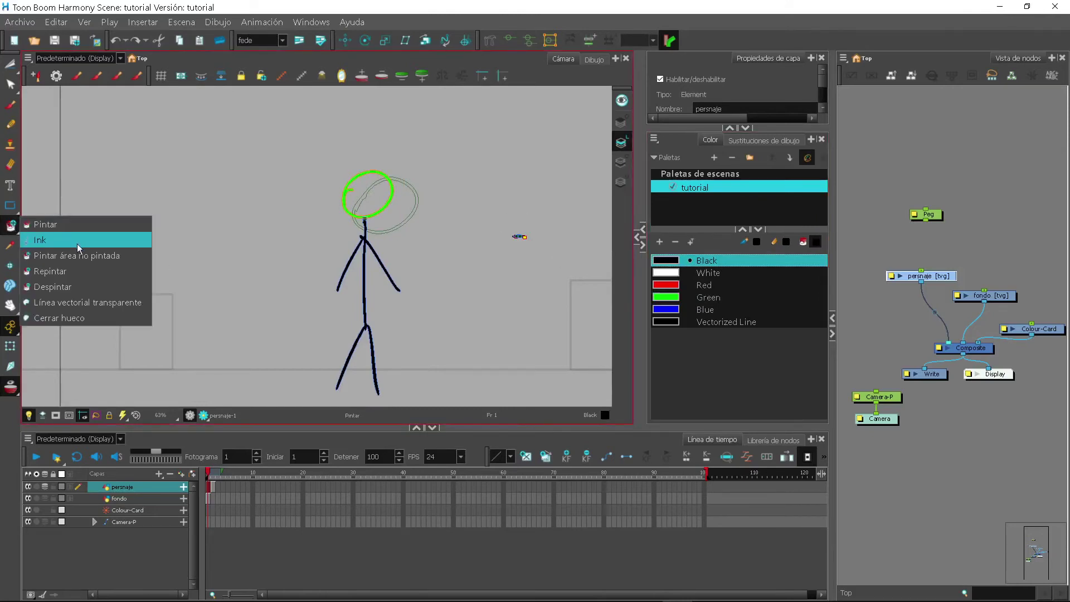
left_click(62, 272)
left_click(392, 193)
left_click(686, 263)
scroll(495, 248, "up", 2)
key("alt+s")
key("alt+i")
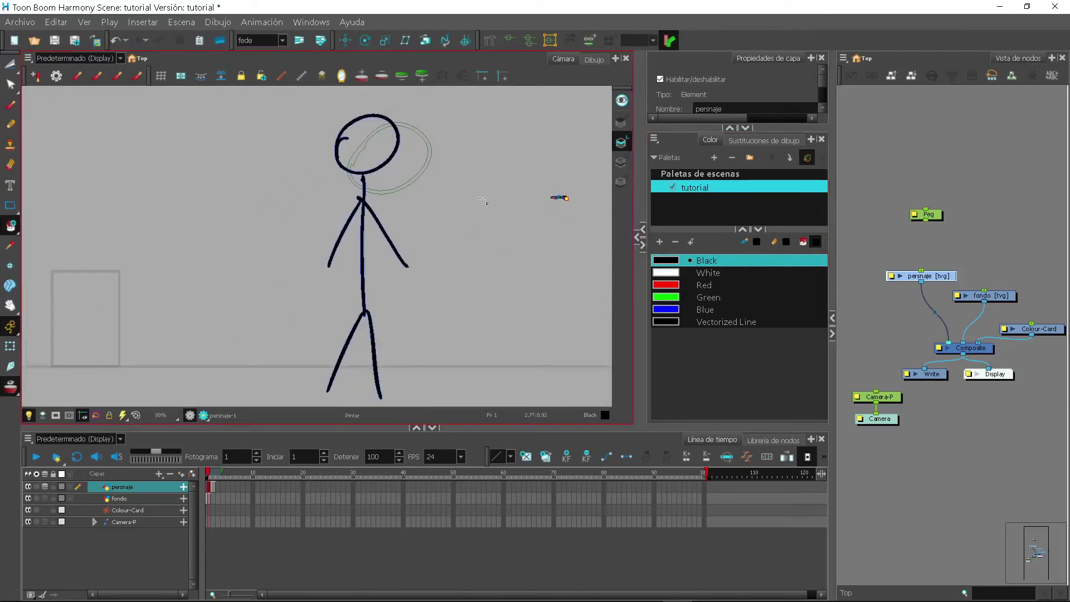
Step: Create a scene-level colour palette named personaje and make it the active palette
left_click(703, 192)
left_click_drag(717, 230, 717, 225)
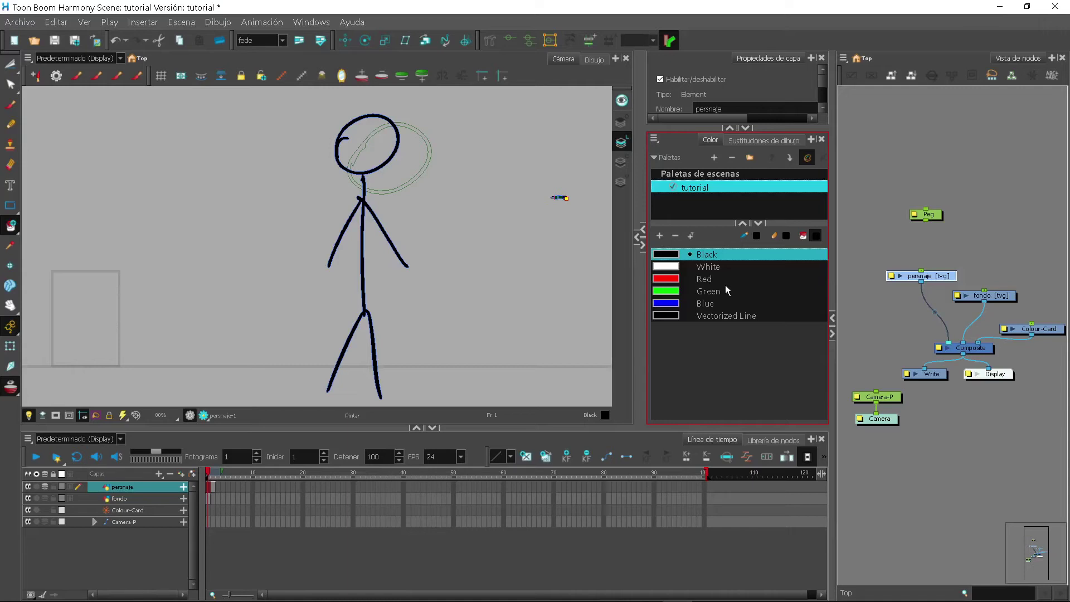
left_click(714, 158)
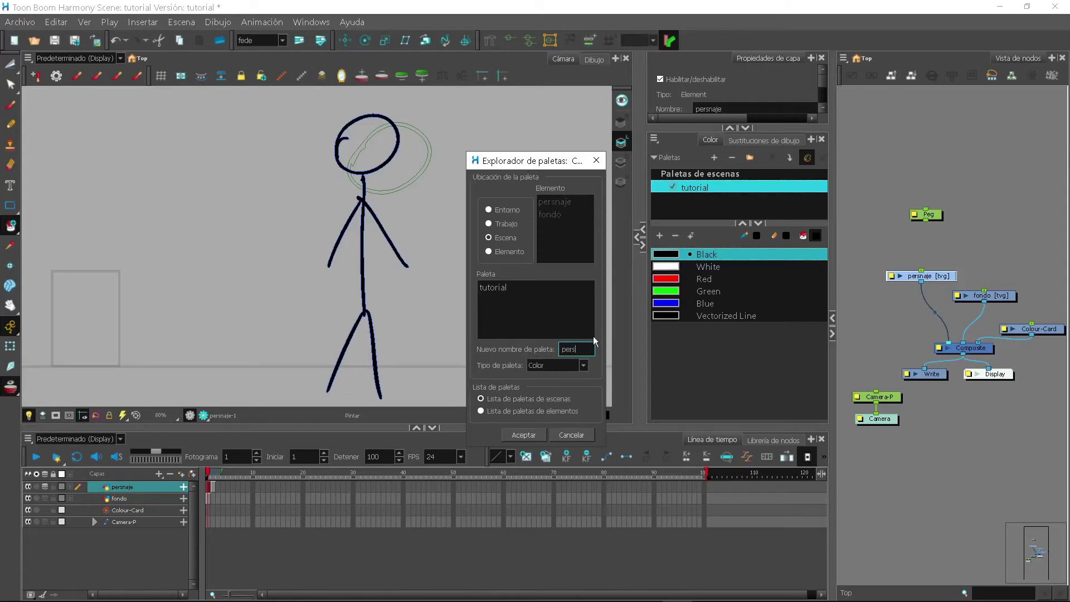
left_click(523, 434)
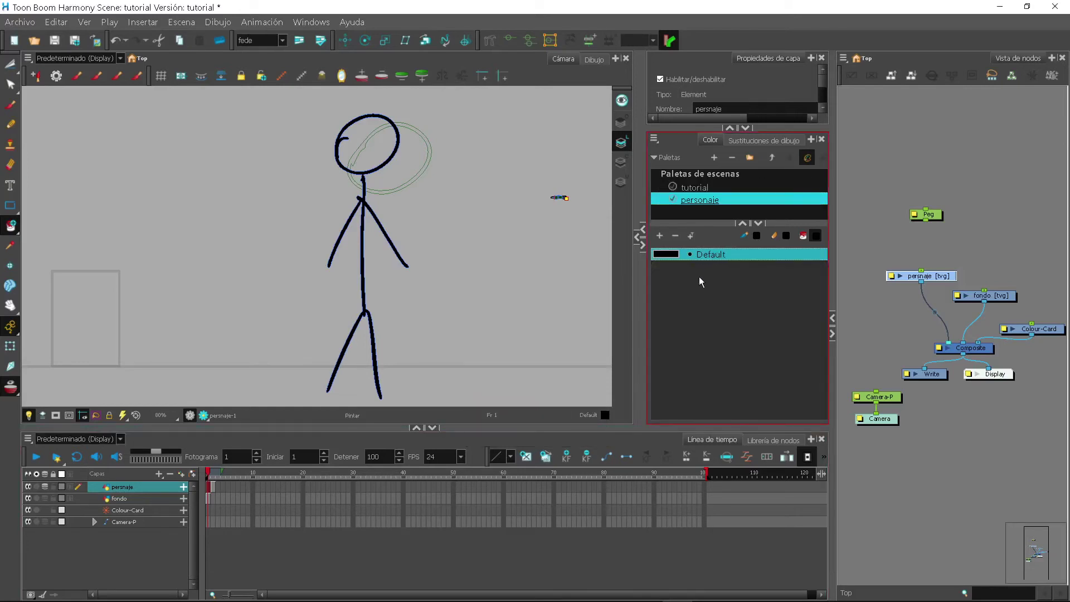
left_click(705, 189)
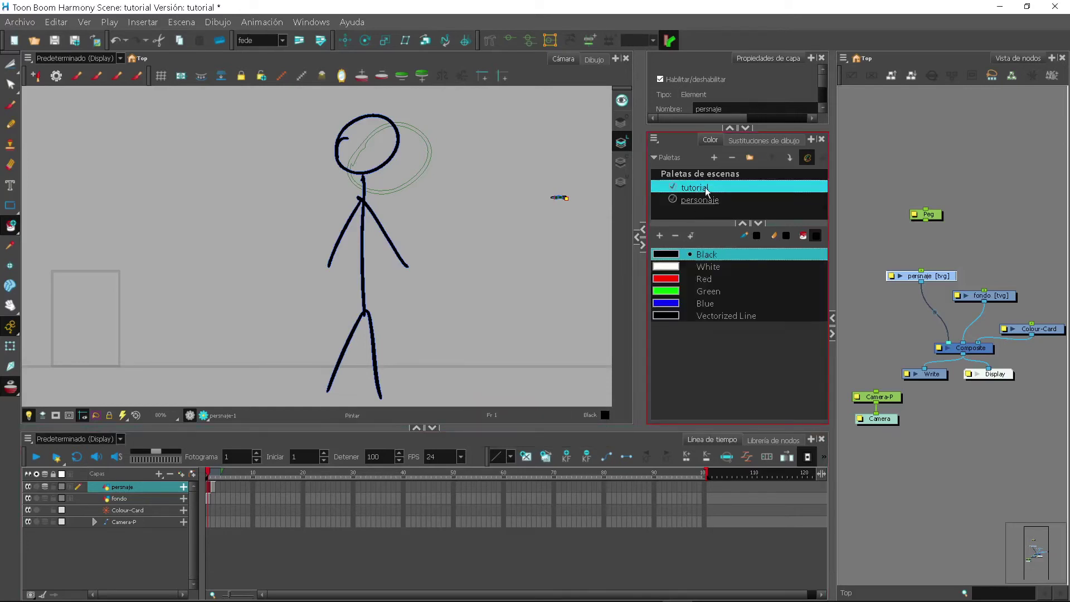
left_click(704, 200)
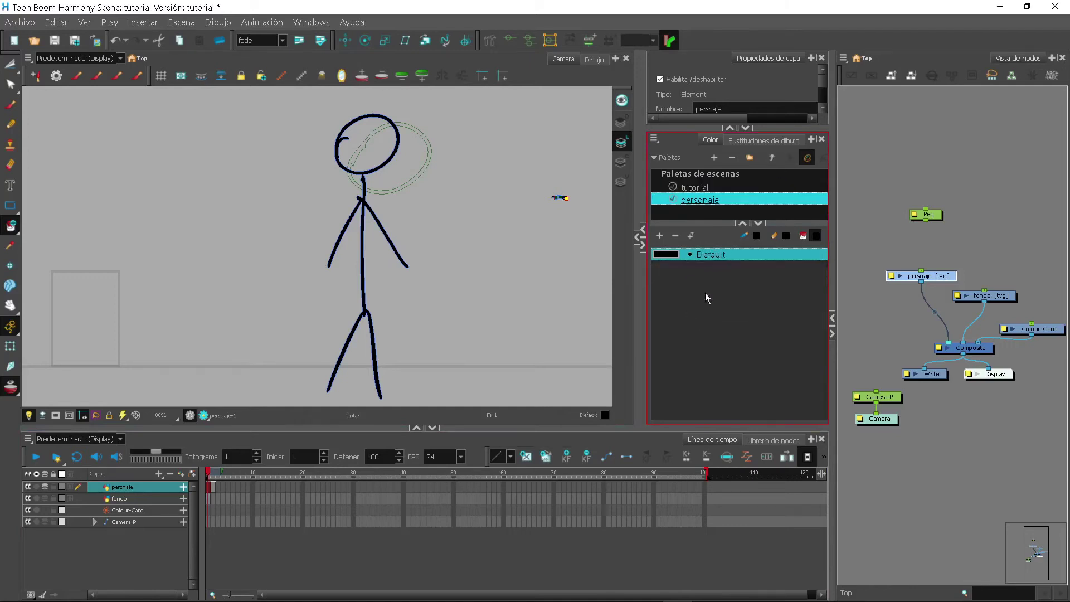
Step: Add a colour named piel to the personaje palette and set it to a light pink with RGB 206, 169, 169
left_click(660, 237)
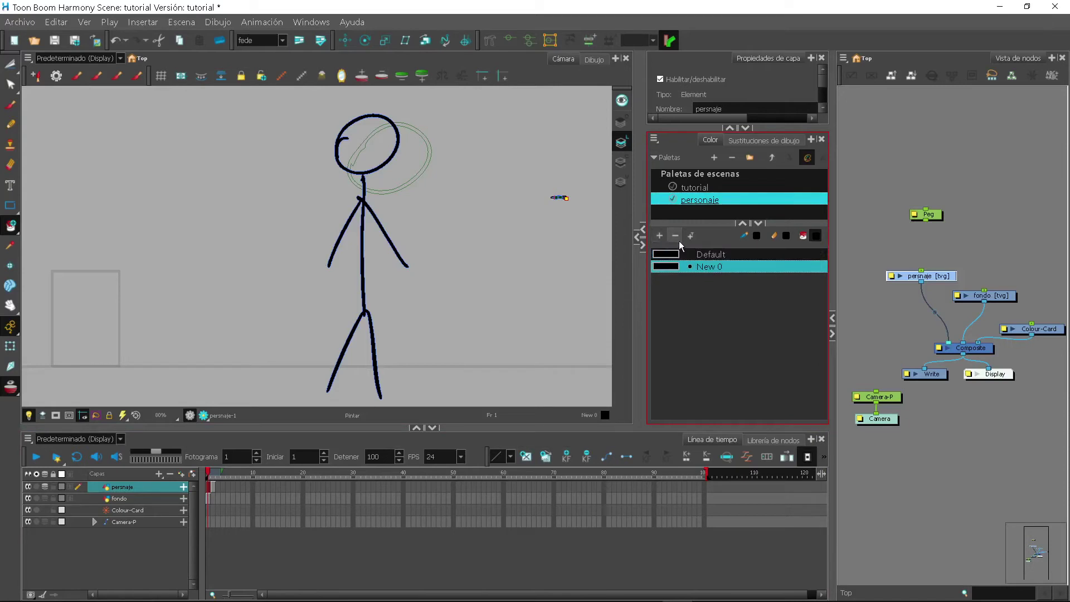
double_click(672, 270)
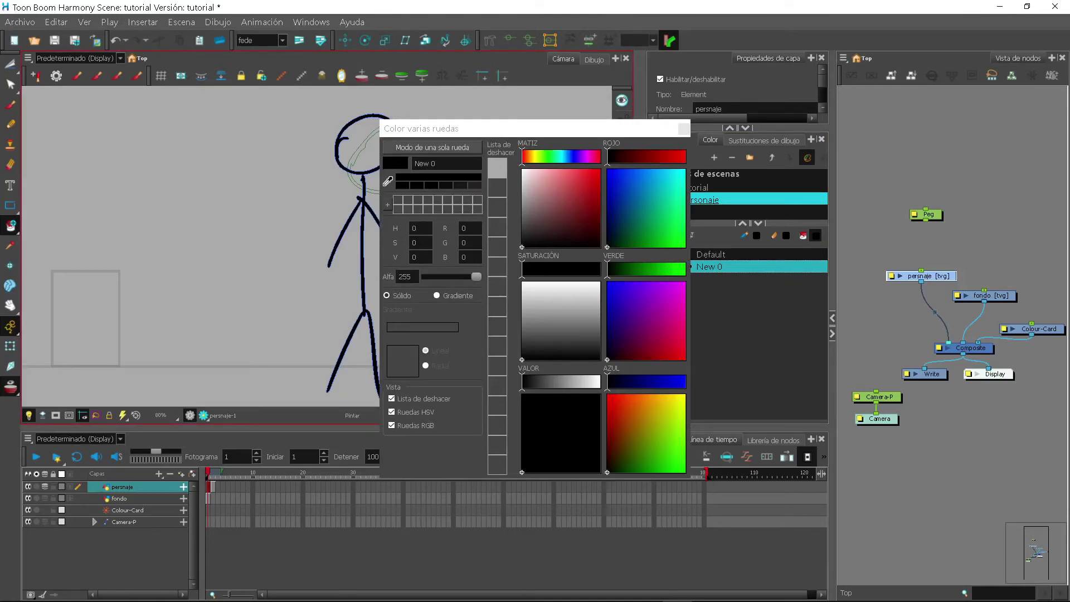
double_click(440, 164)
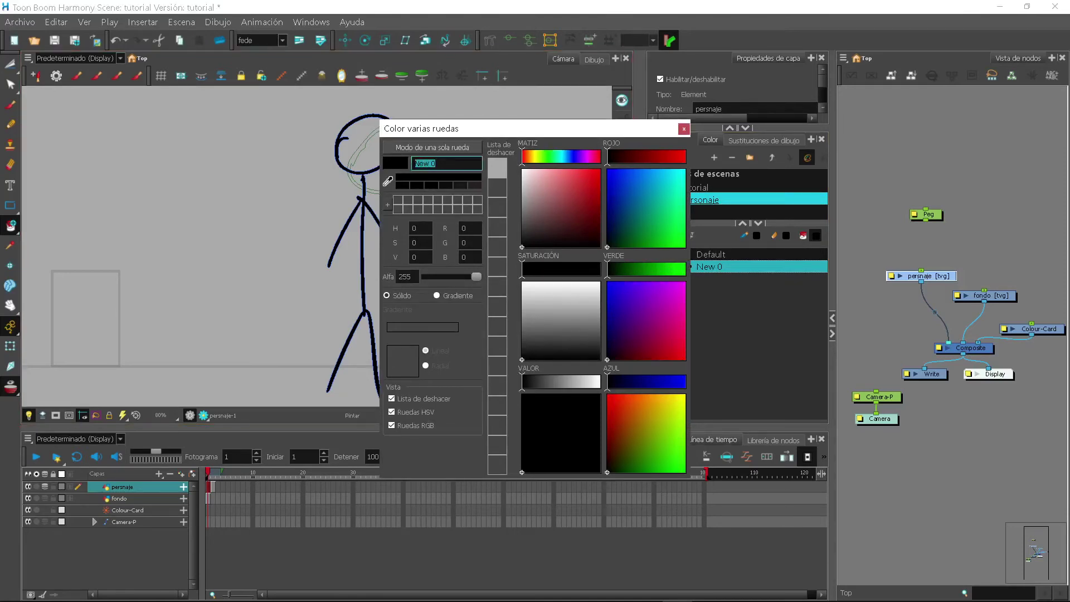
type("piel")
left_click(535, 184)
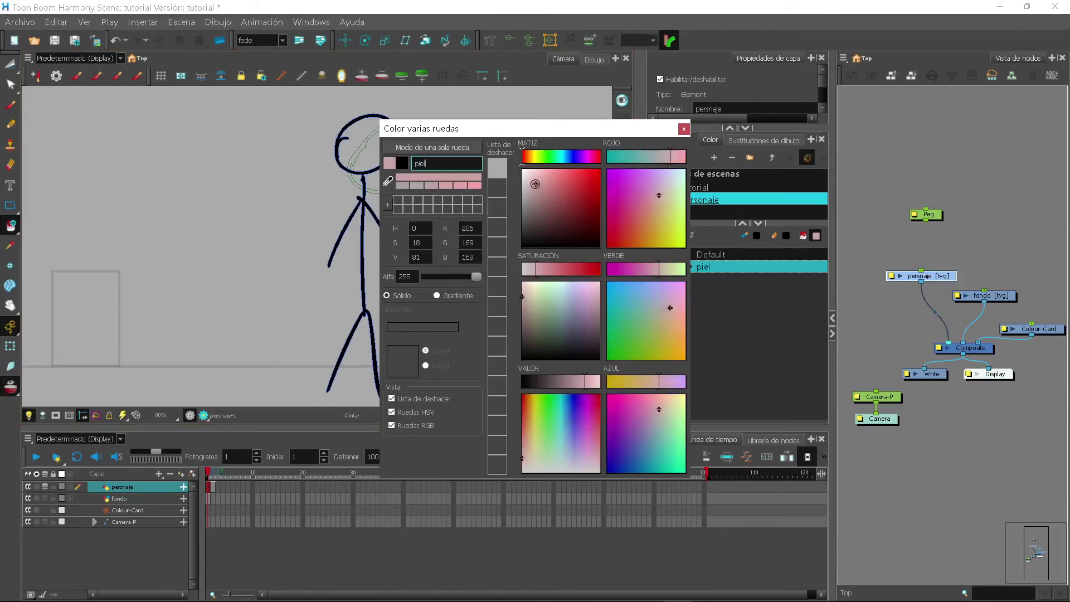
left_click(683, 129)
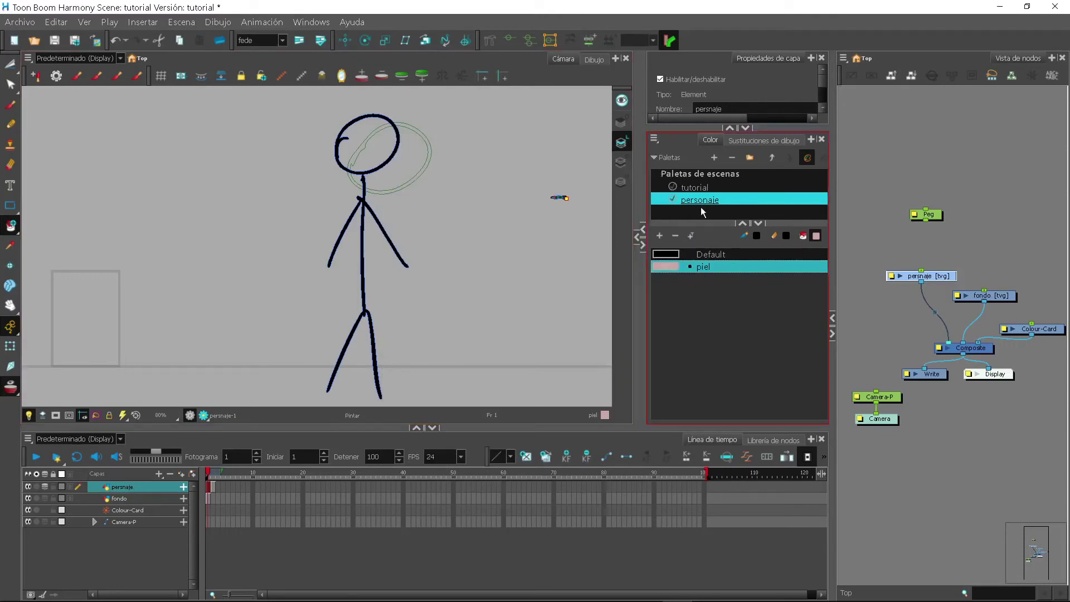
Step: Fill the stick figure's head with the piel colour from the personaje palette
left_click(703, 189)
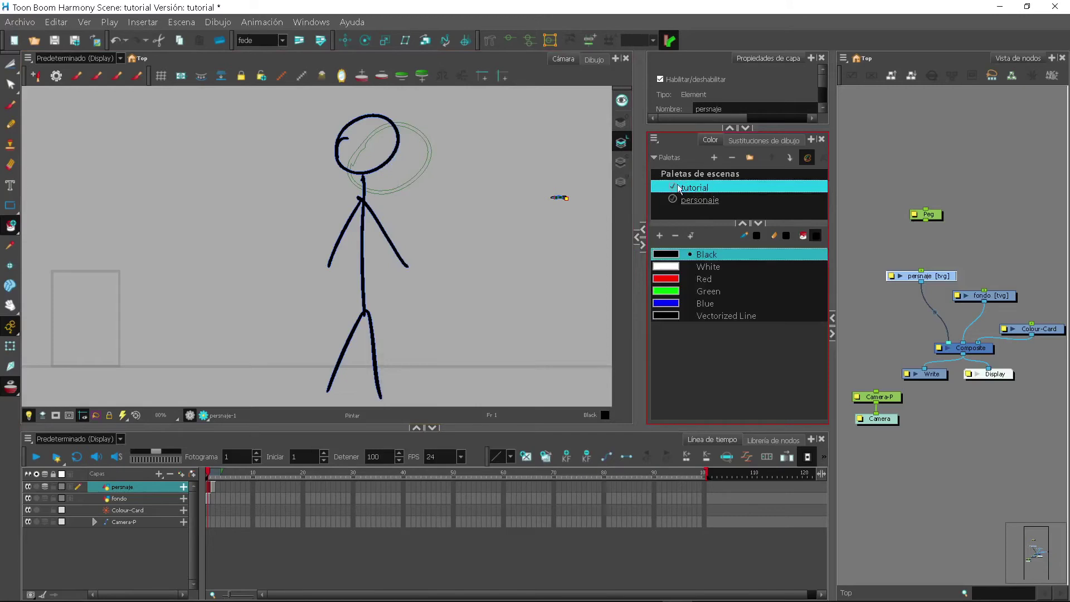
left_click(703, 200)
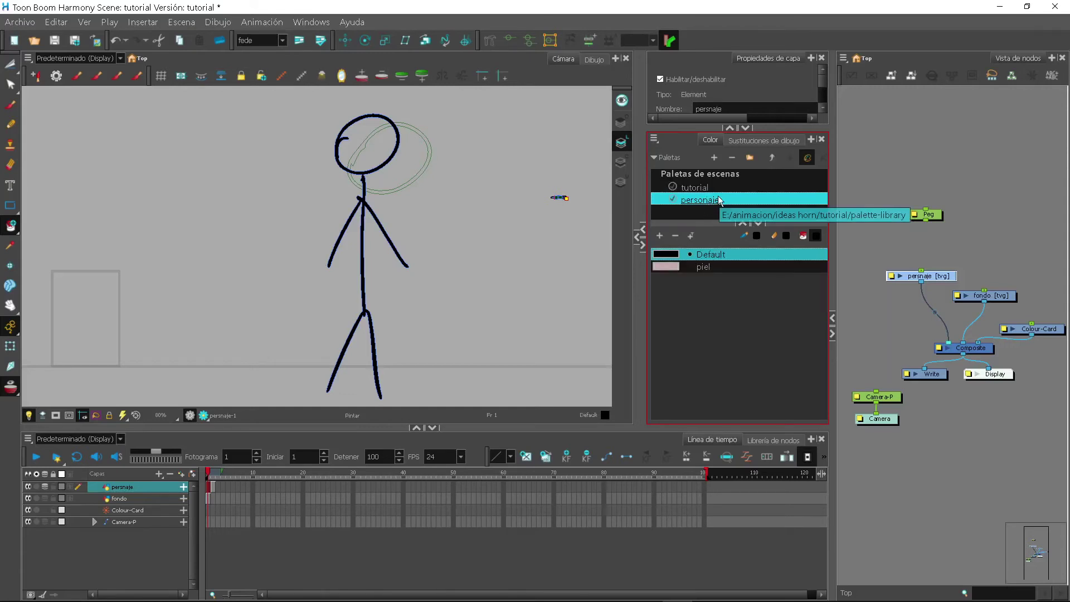
double_click(673, 268)
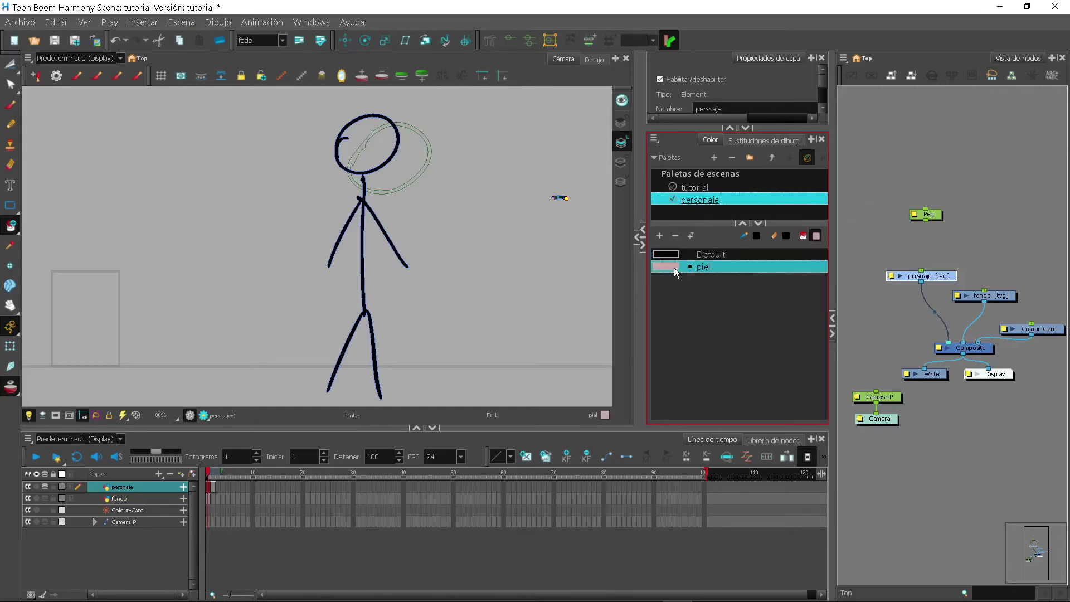
left_click(683, 128)
left_click(368, 144)
Step: Turn the piel colour into a linear gradient whose end stop is red with RGB 197, 56, 56
double_click(670, 266)
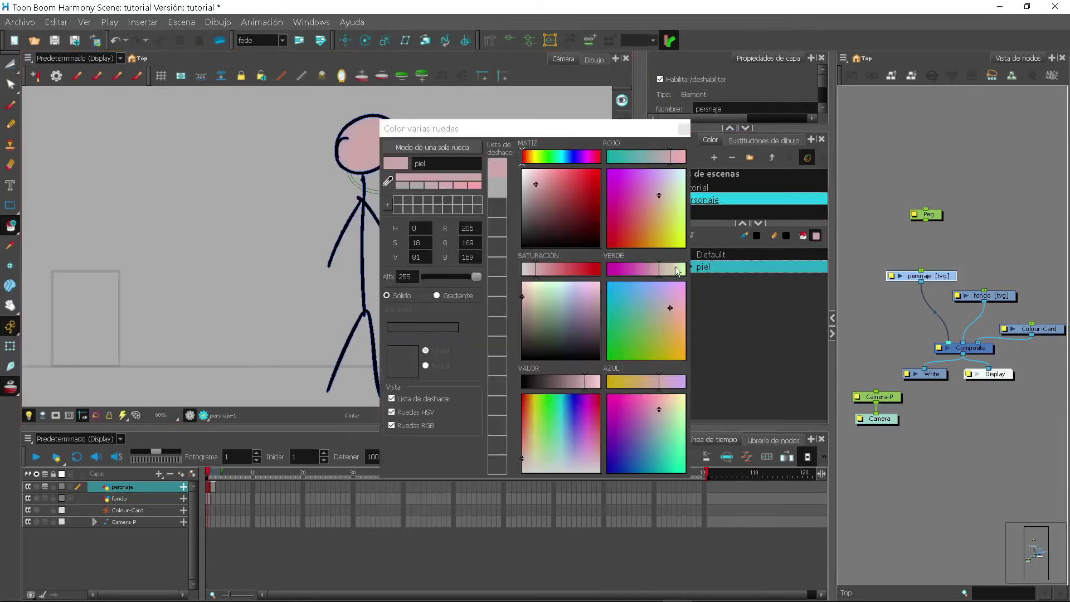
left_click(437, 296)
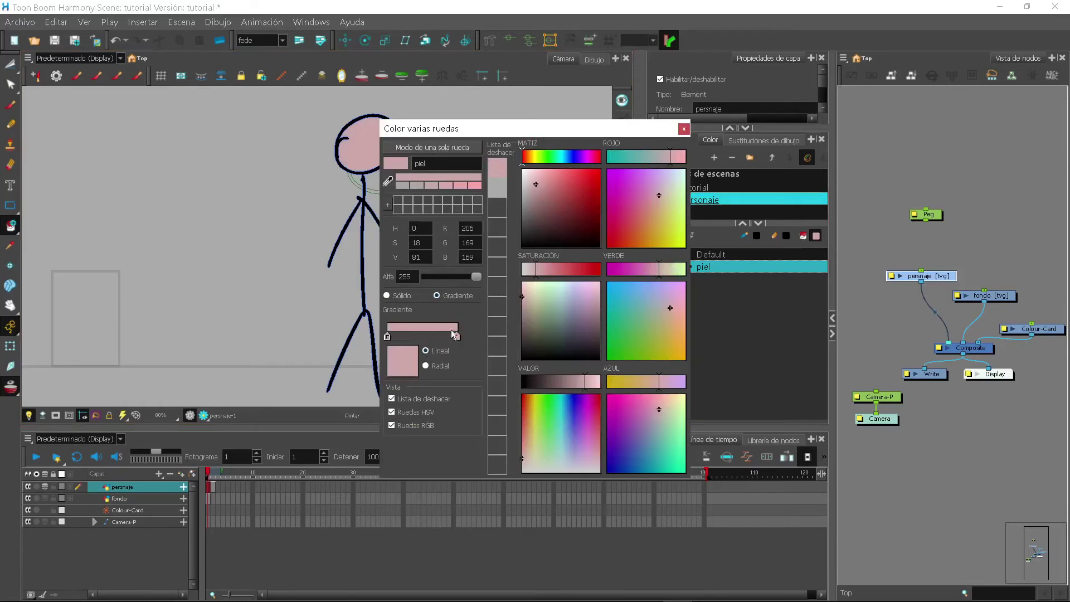
left_click_drag(546, 139, 606, 149)
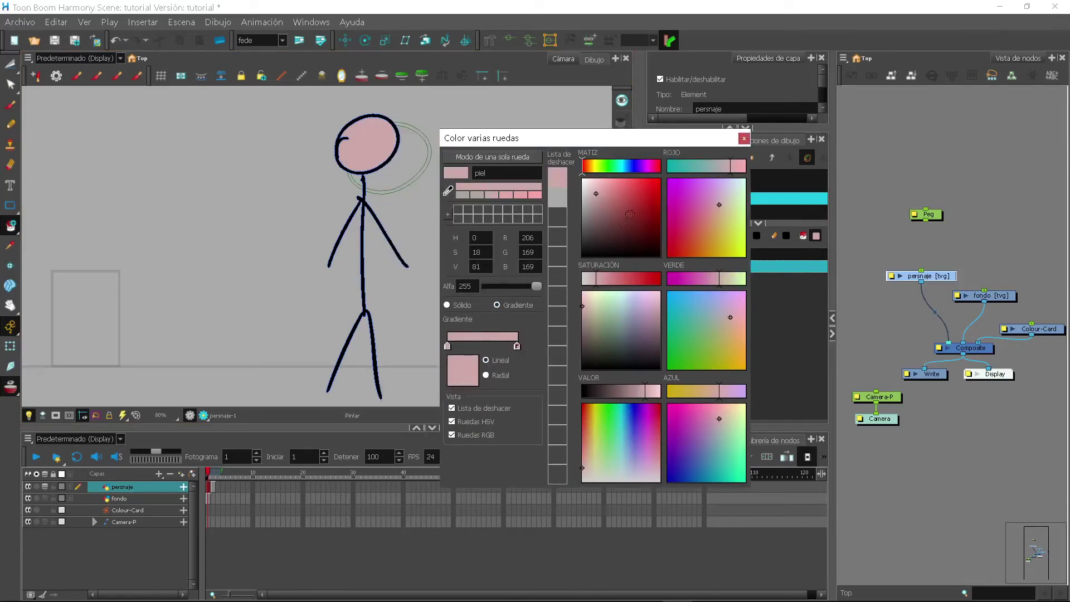
left_click(637, 196)
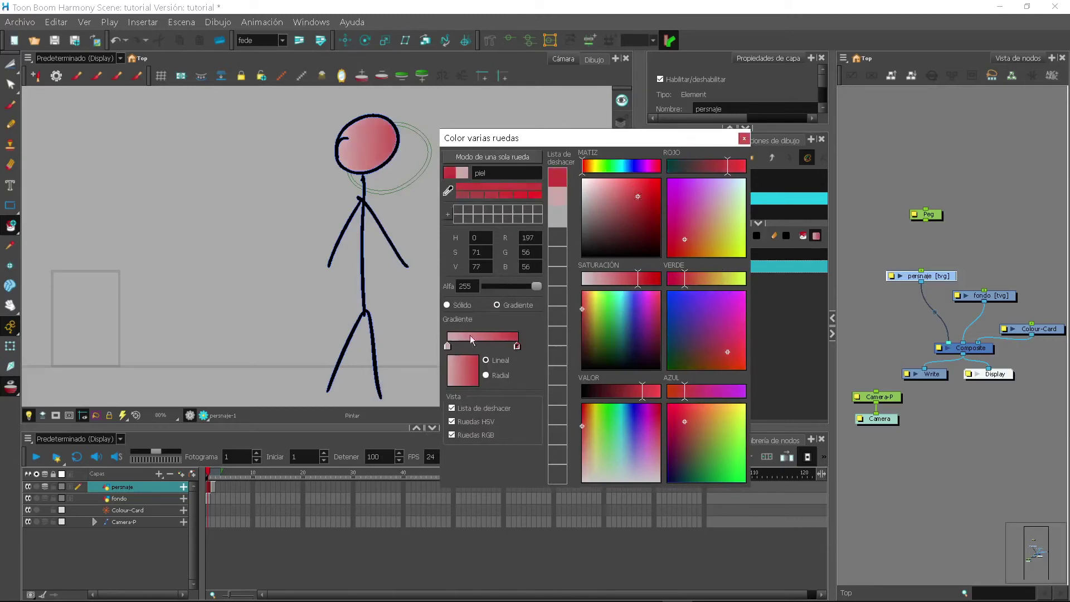
left_click(743, 138)
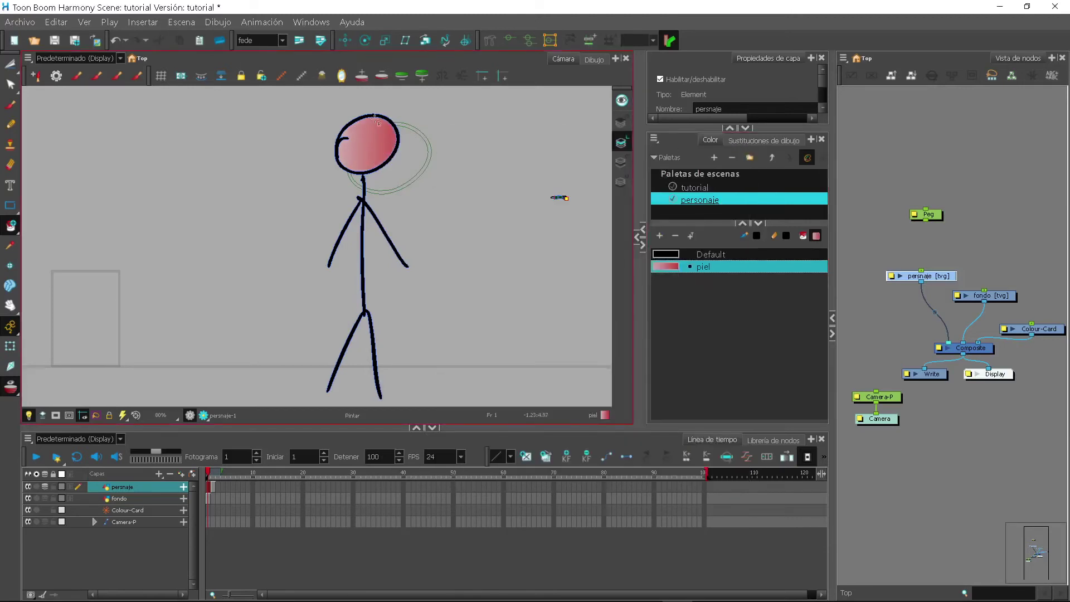
Step: Make the piel gradient radial, add a pink stop near its middle, and set the starting stop to magenta with RGB 206, 69, 197
left_click(669, 268)
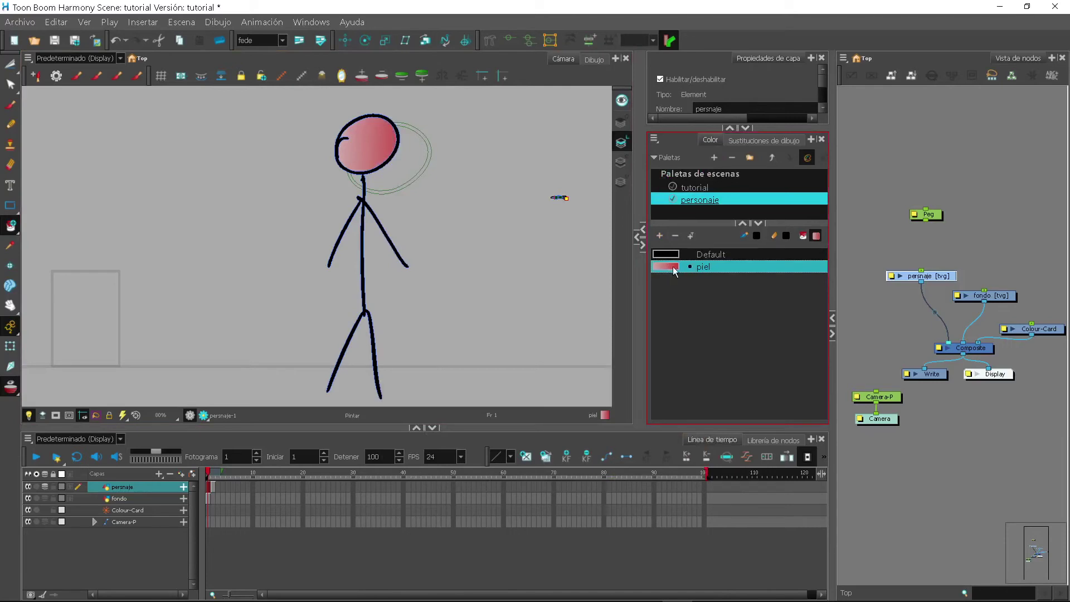
double_click(675, 269)
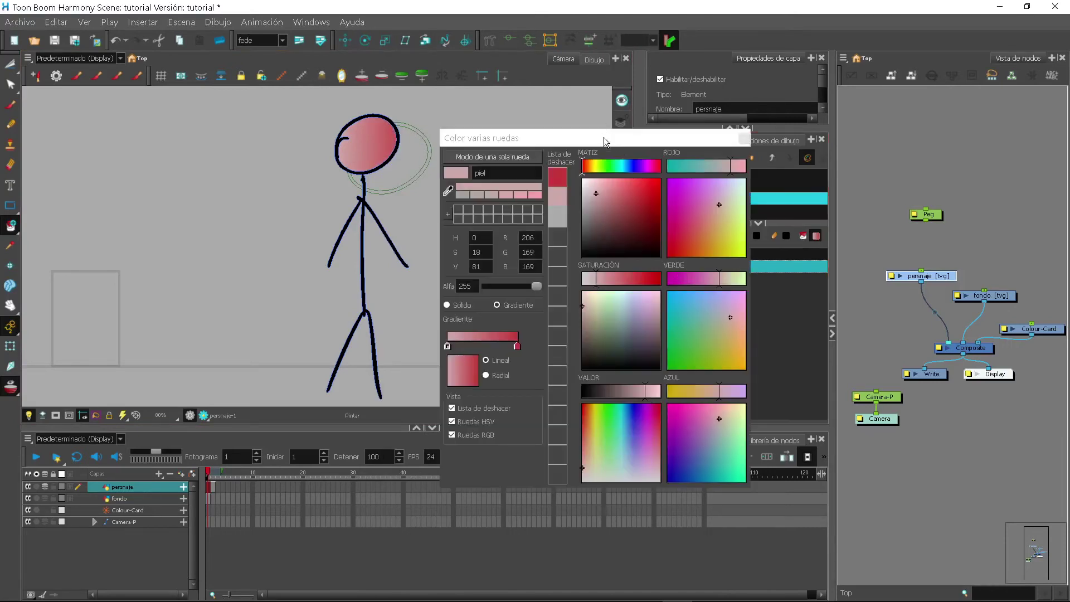
left_click_drag(603, 137, 687, 137)
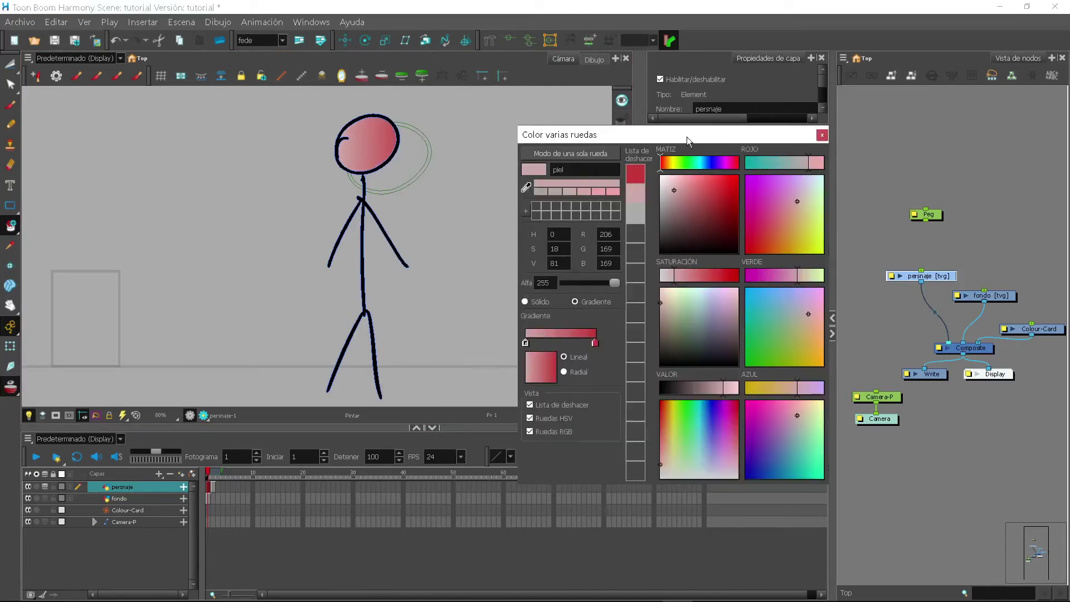
left_click(564, 371)
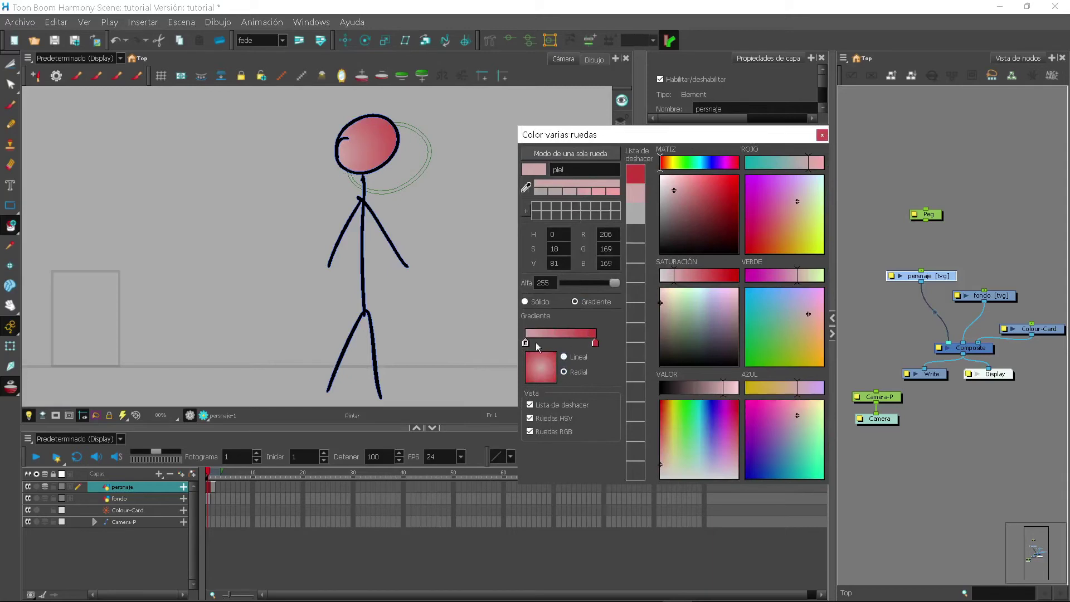
left_click_drag(530, 342, 559, 343)
left_click(529, 343)
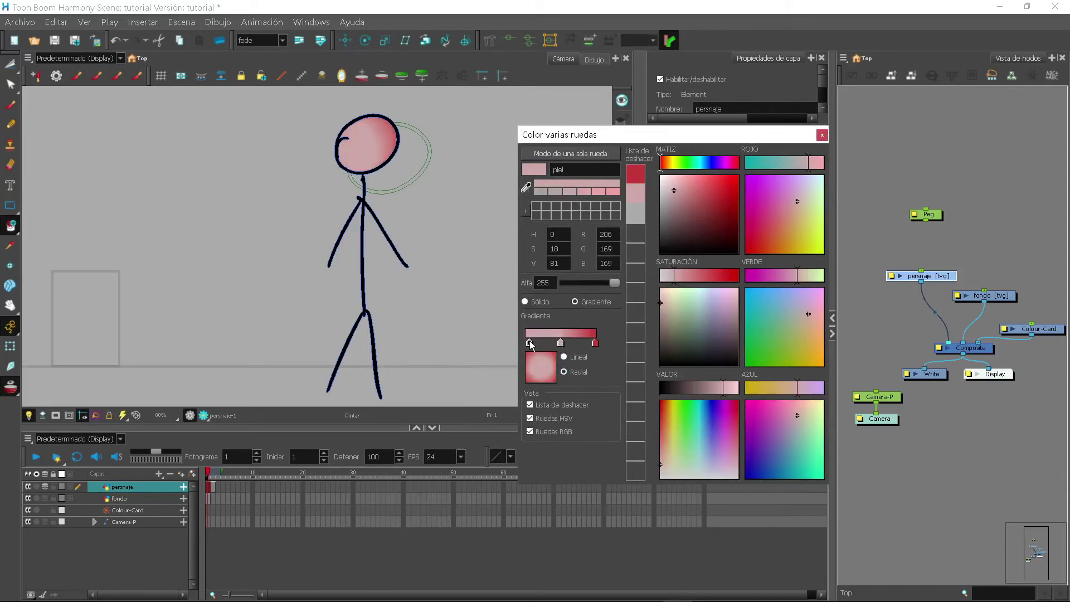
left_click(767, 193)
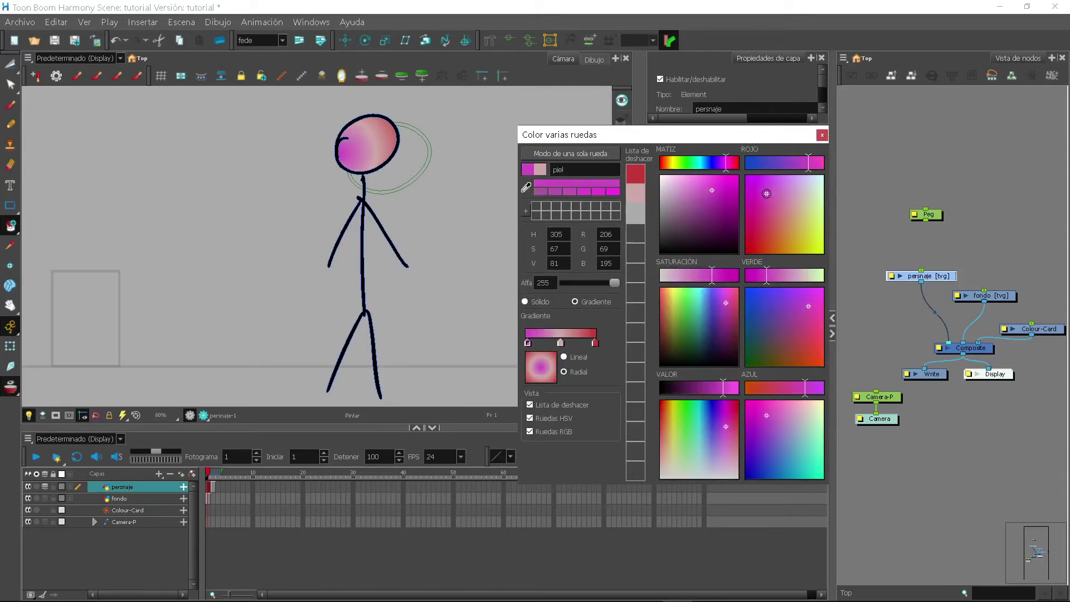
left_click_drag(767, 194, 767, 193)
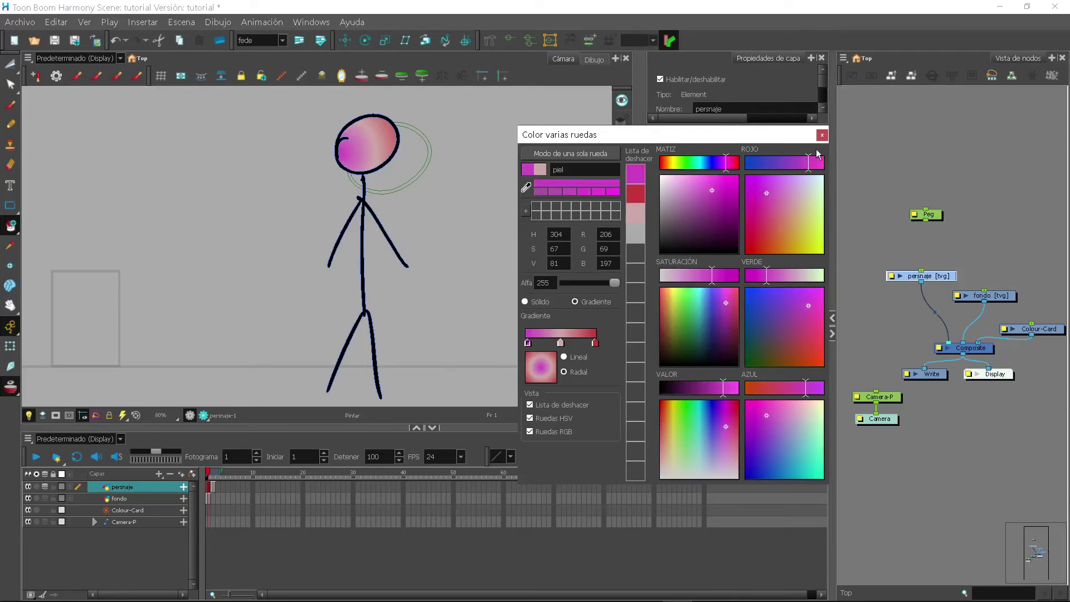
left_click(822, 135)
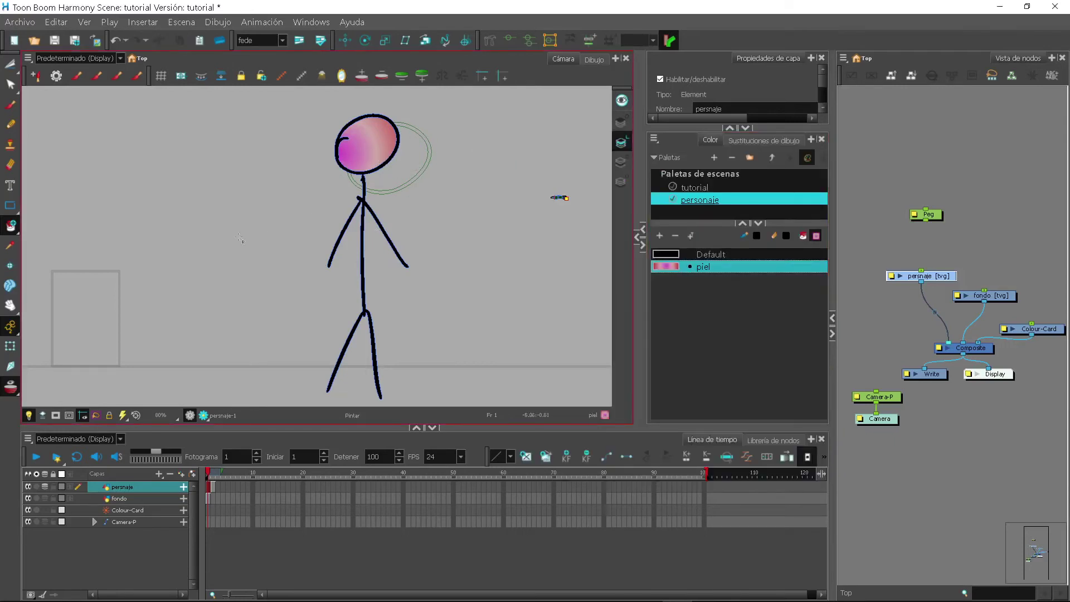
left_click(12, 86)
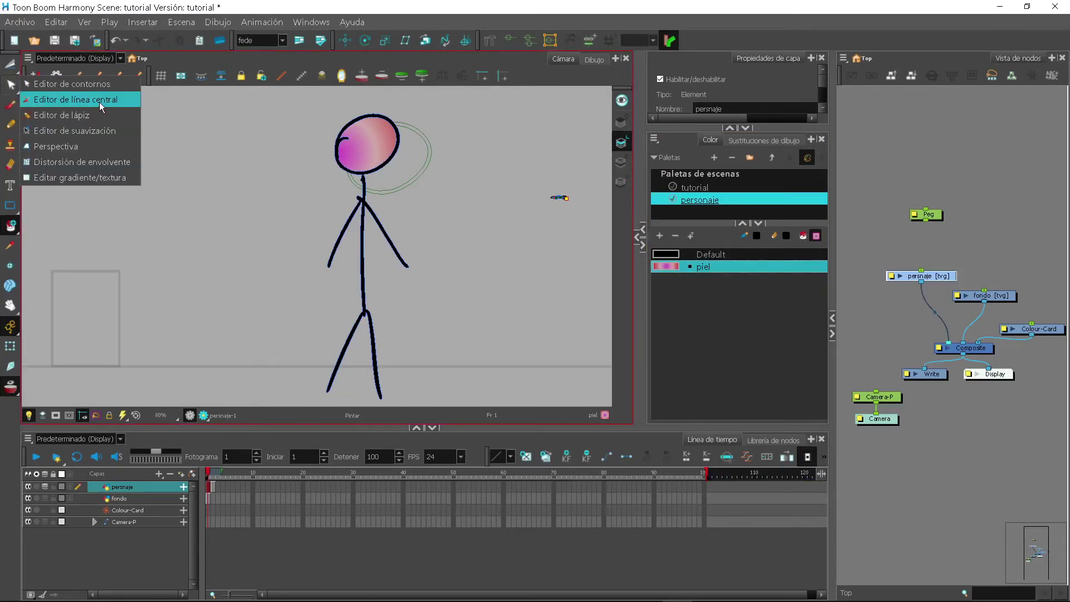
left_click(99, 102)
left_click(12, 89)
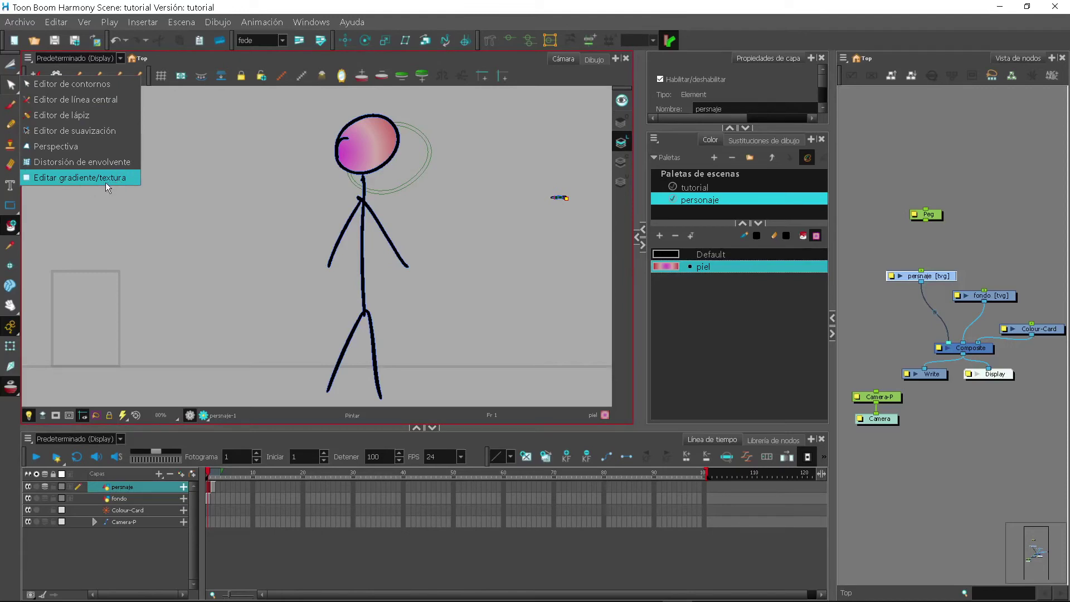
left_click(11, 89)
left_click(11, 89)
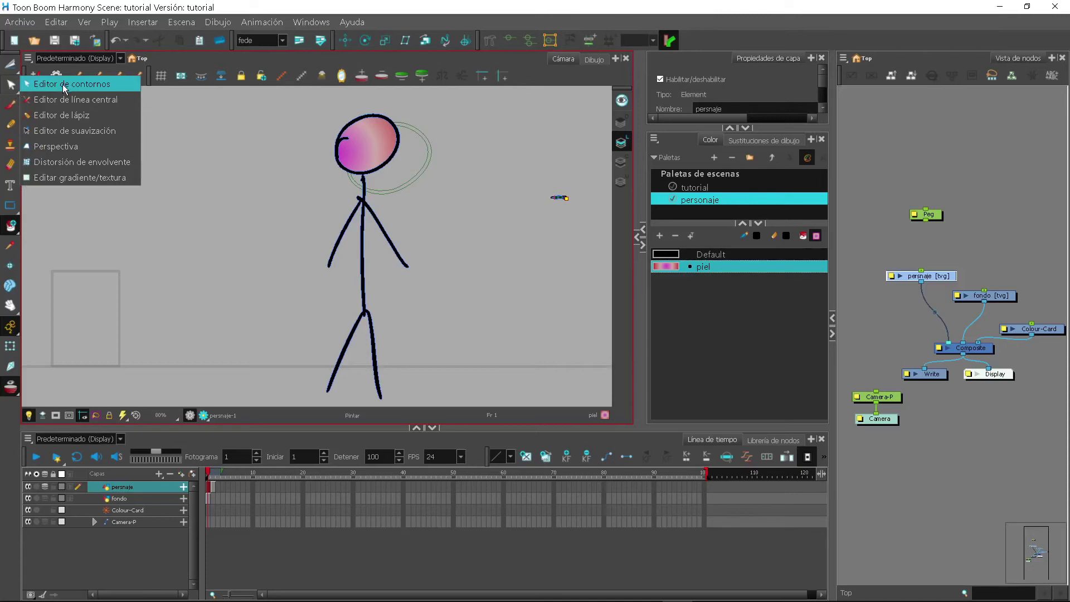
Step: Centre the radial piel gradient on the head with the Edit Gradient/Texture tool and enlarge it past the head outline
left_click(101, 179)
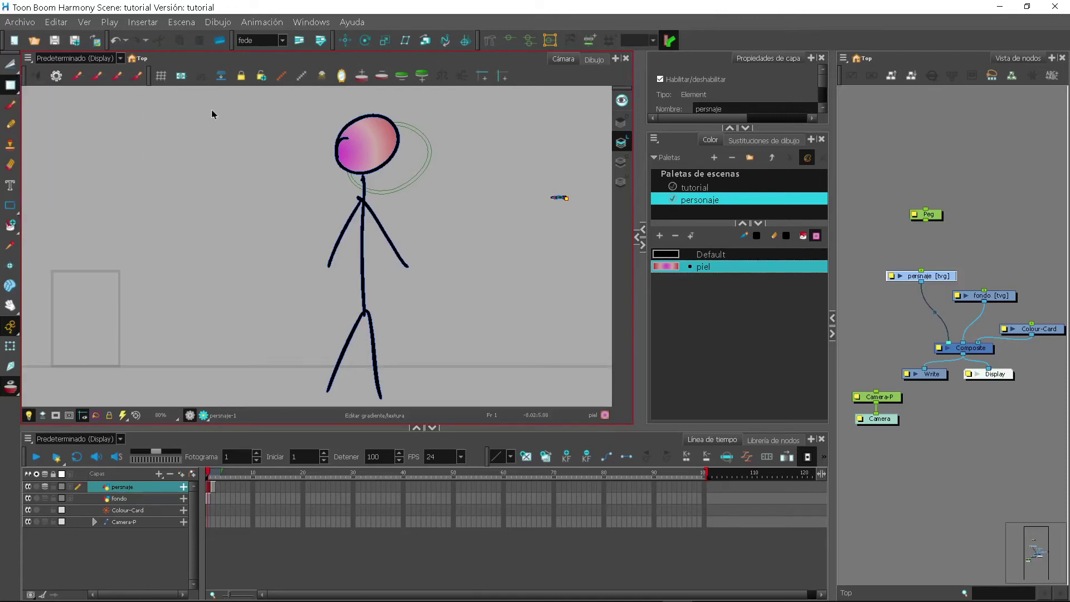
left_click(372, 150)
scroll(390, 151, "up", 3)
left_click_drag(337, 154, 329, 212)
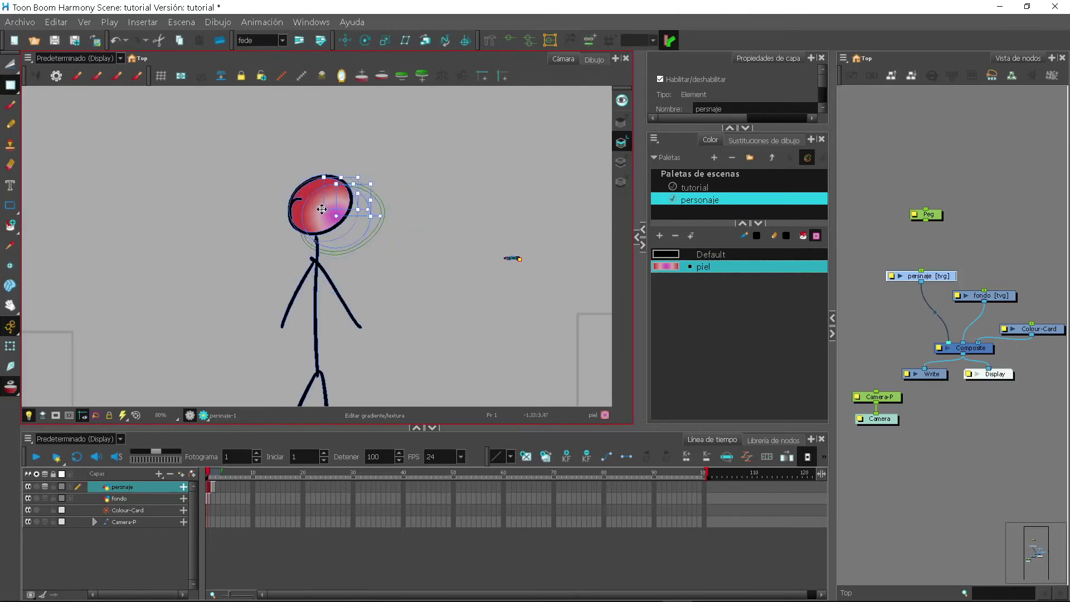
left_click(664, 267)
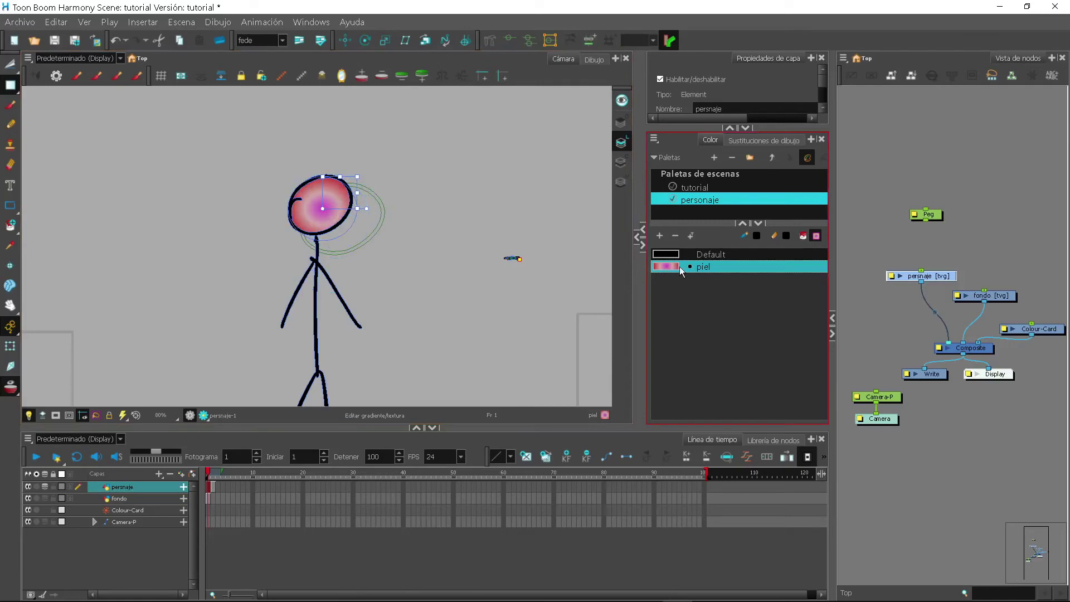
double_click(674, 266)
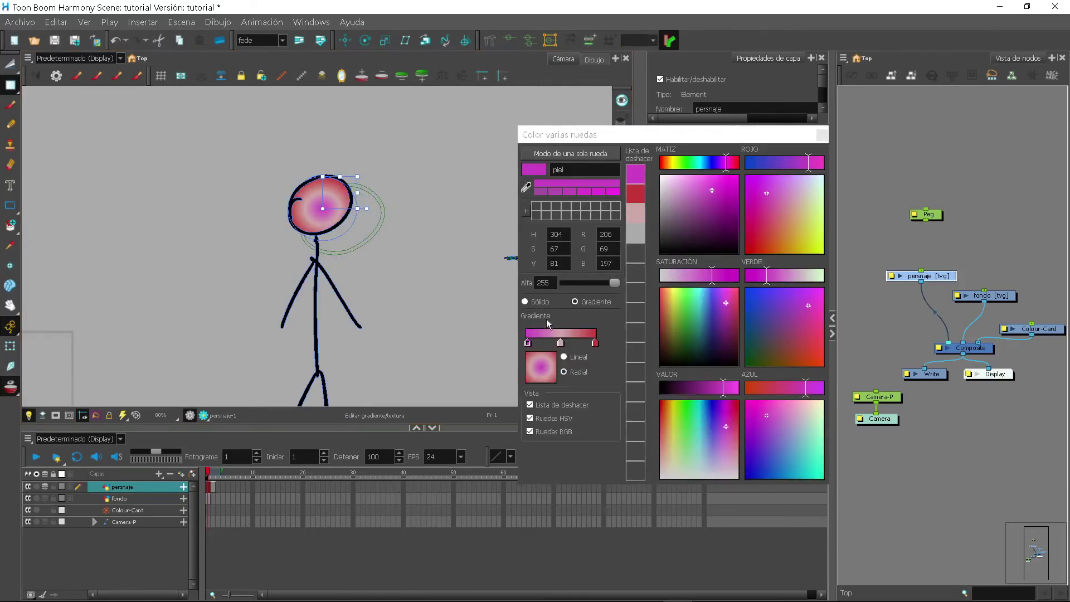
mouse_move(322, 209)
left_mouse_down()
mouse_move(310, 200)
mouse_move(330, 196)
mouse_move(321, 204)
left_mouse_up()
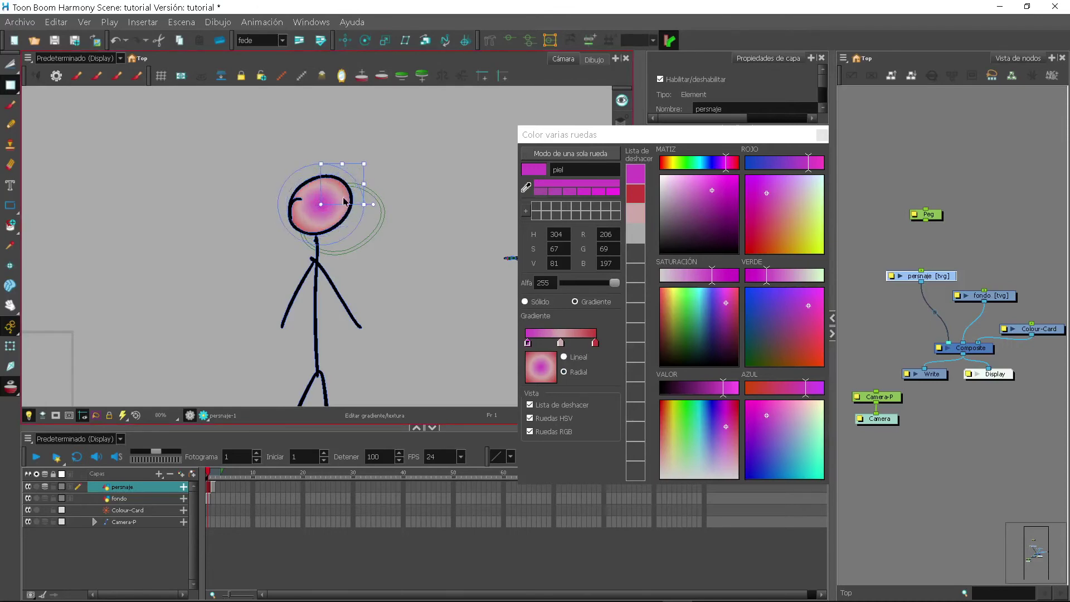
left_click(822, 134)
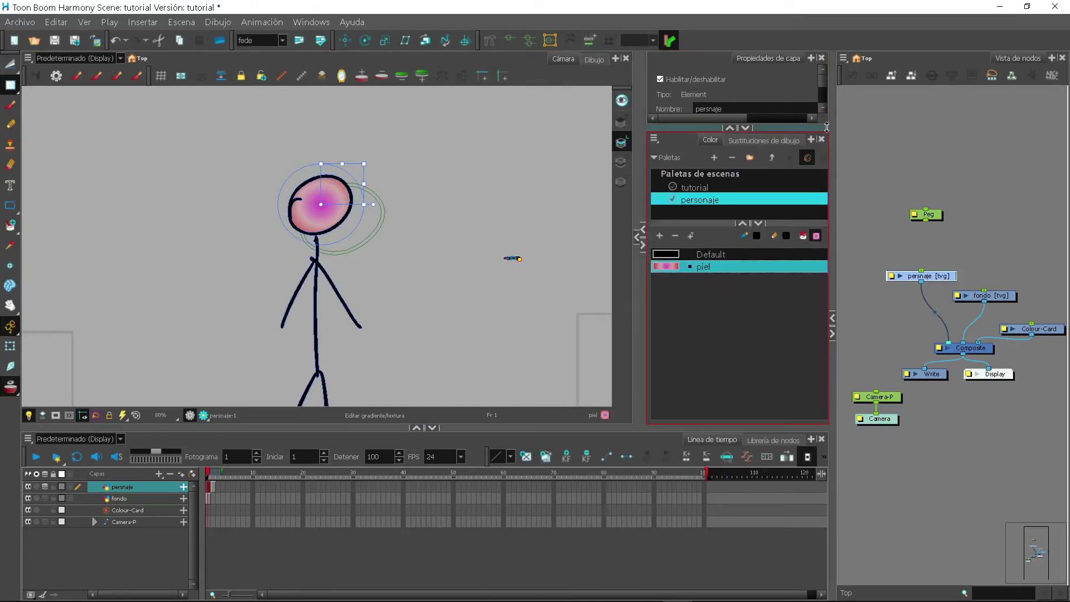
Step: Replace the piel gradient's magenta starting stop with light pink and set the end stop to dark red with RGB 137, 51, 51
double_click(668, 266)
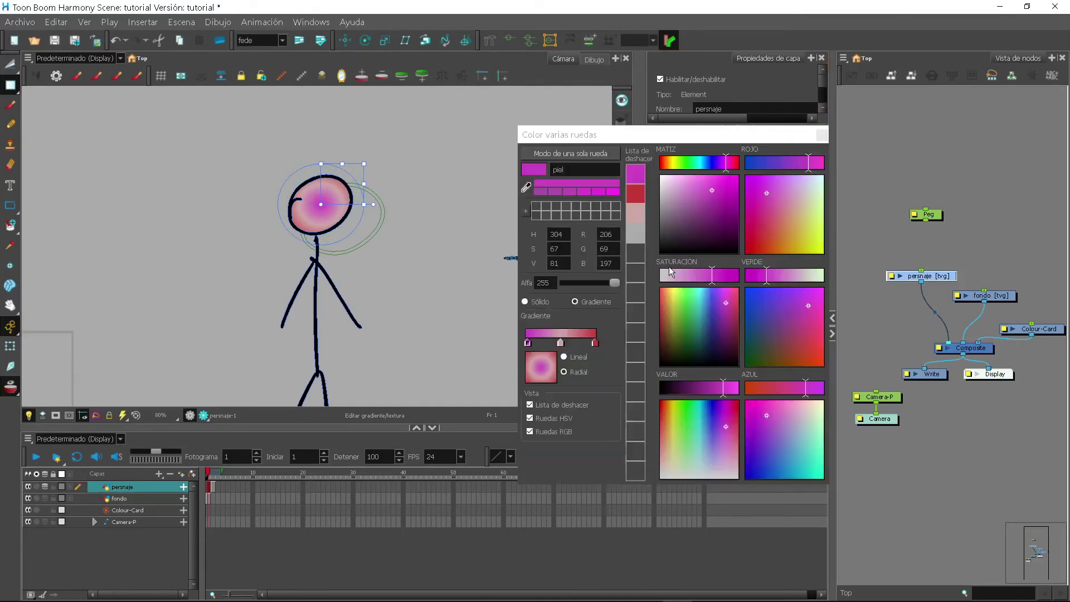
left_click_drag(529, 342, 555, 345)
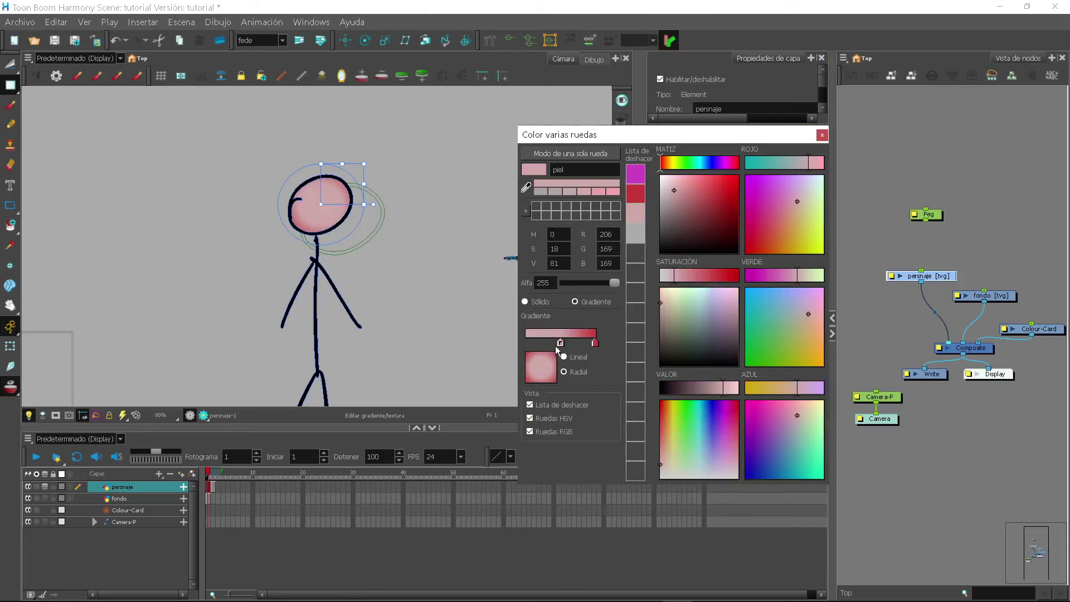
left_click(596, 343)
left_click_drag(710, 207, 704, 211)
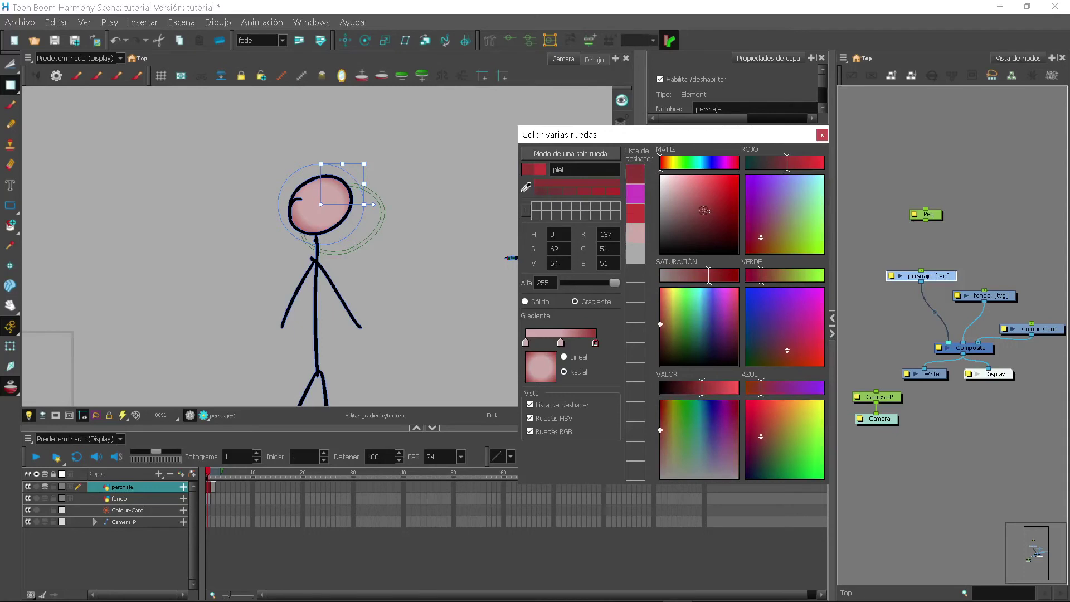
left_click(822, 135)
Step: Reshape and shift the head's radial gradient so the dark shading falls along its lower-left edge
left_click_drag(364, 163, 326, 206)
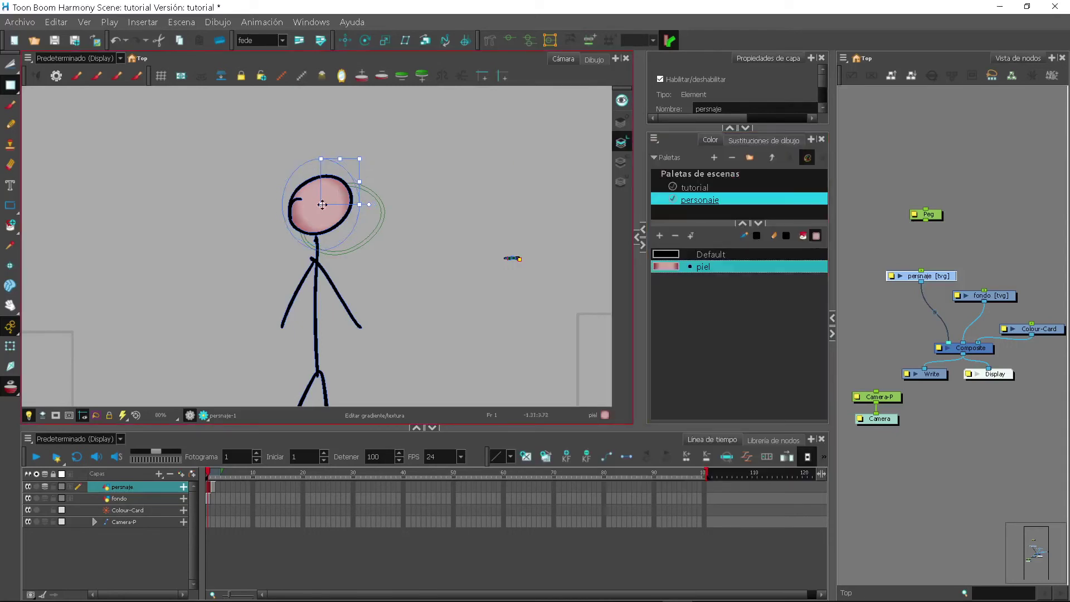
left_click(380, 254)
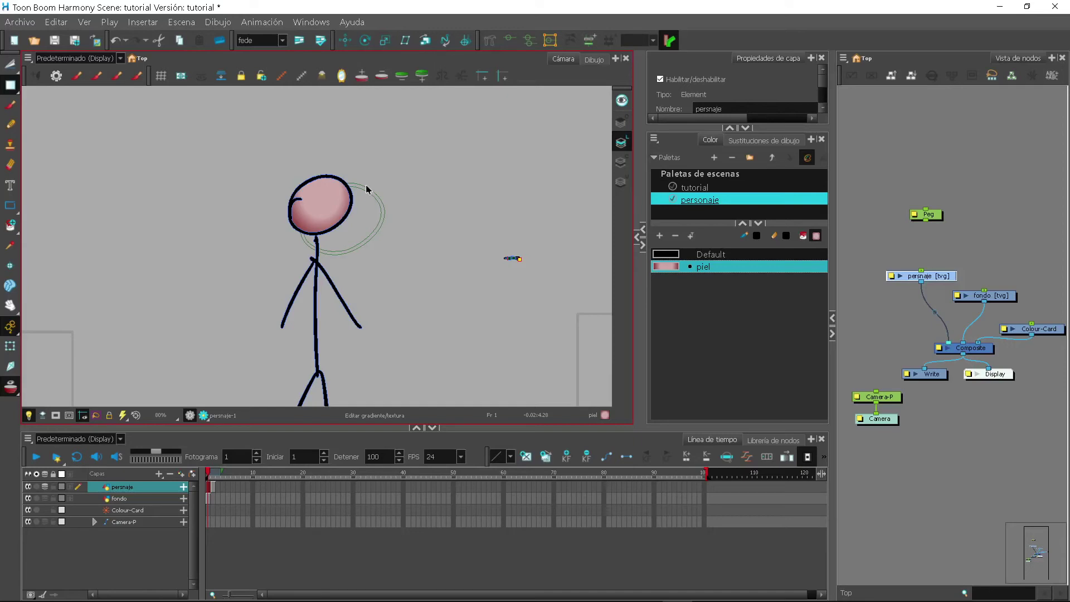
scroll(379, 223, "down", 2)
key("alt+s")
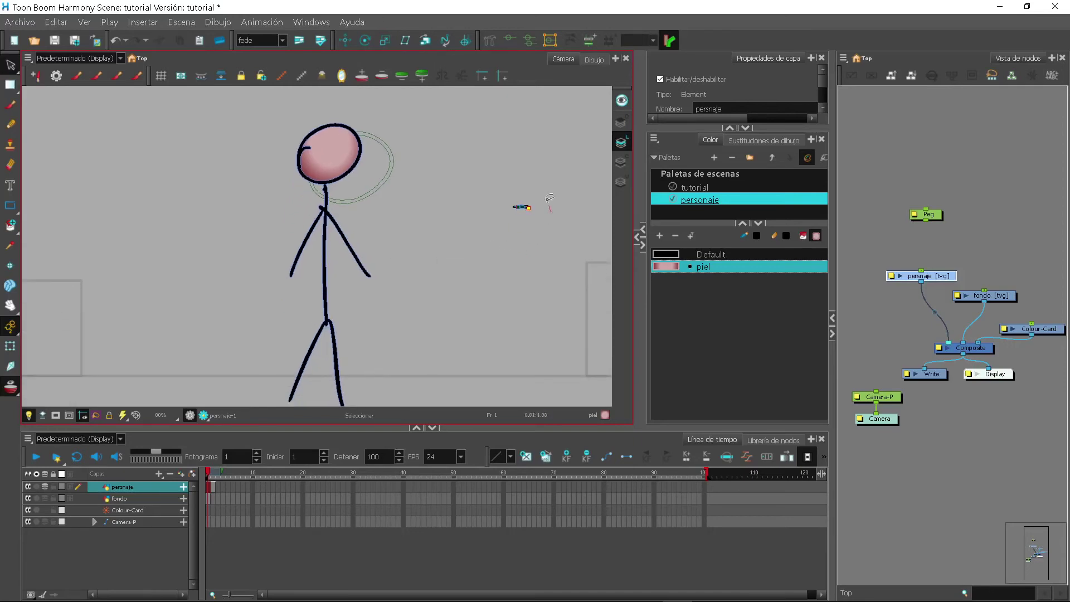
Step: Examine which timeline frames hold drawings on the persnaje and fondo layers by comparing the first frames with empty ones
scroll(549, 198, "down", 1)
left_click(119, 498)
scroll(432, 279, "down", 3)
left_click(211, 486)
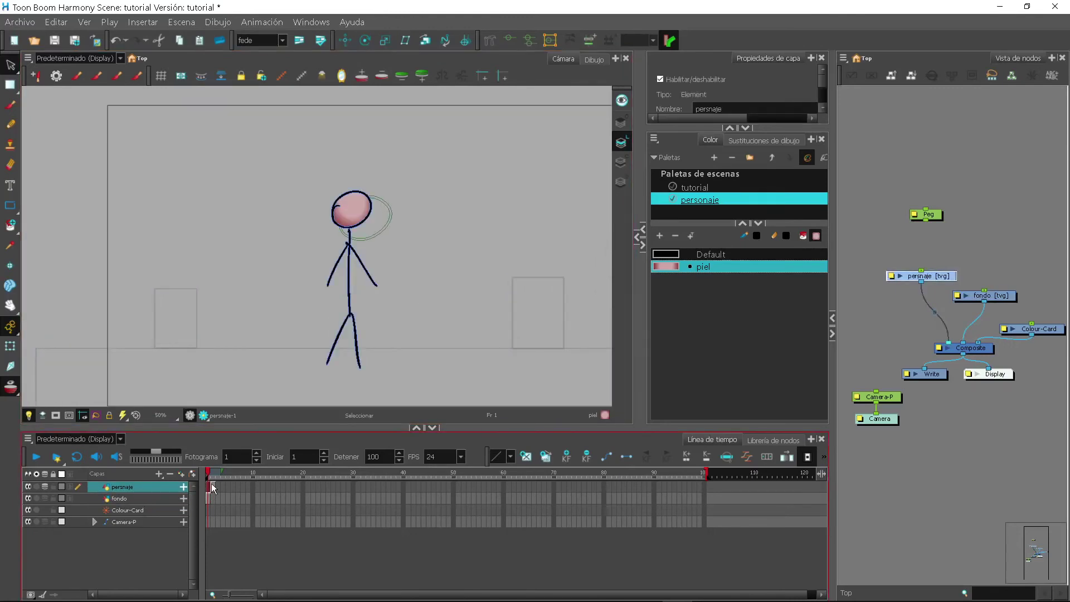
left_click(213, 490)
left_click(211, 487)
left_click(213, 493)
left_click(209, 490)
left_click(210, 498)
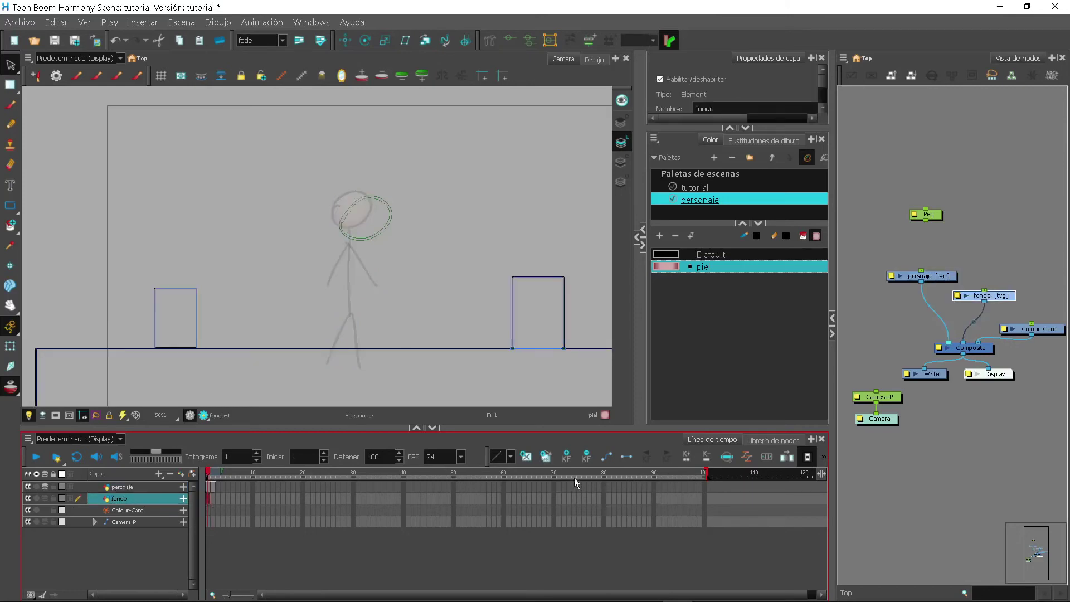
left_click(219, 500)
left_click(241, 474)
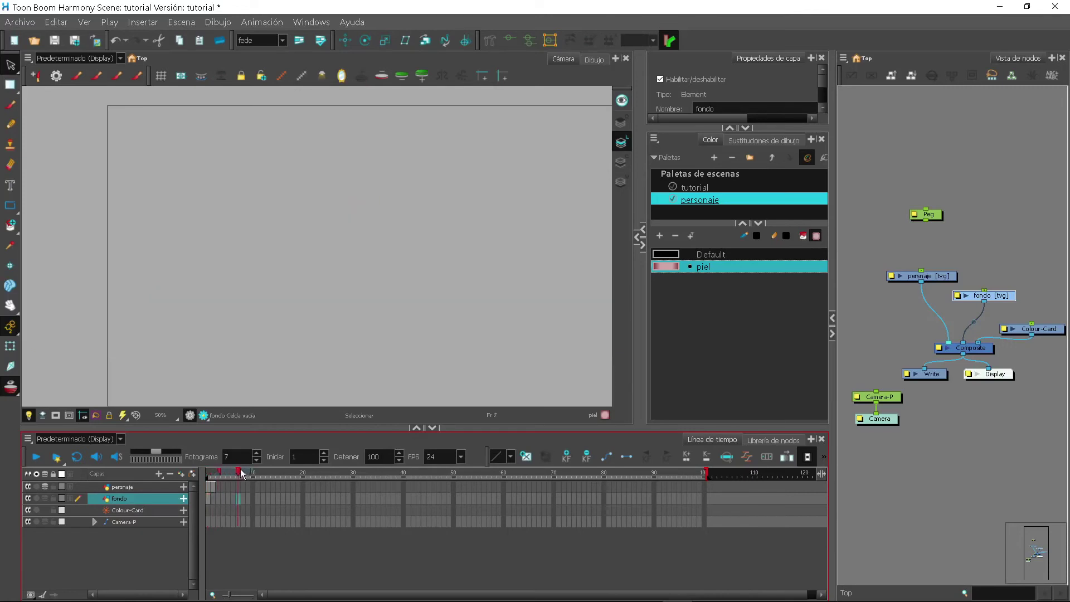
left_click(209, 500)
left_click(233, 498)
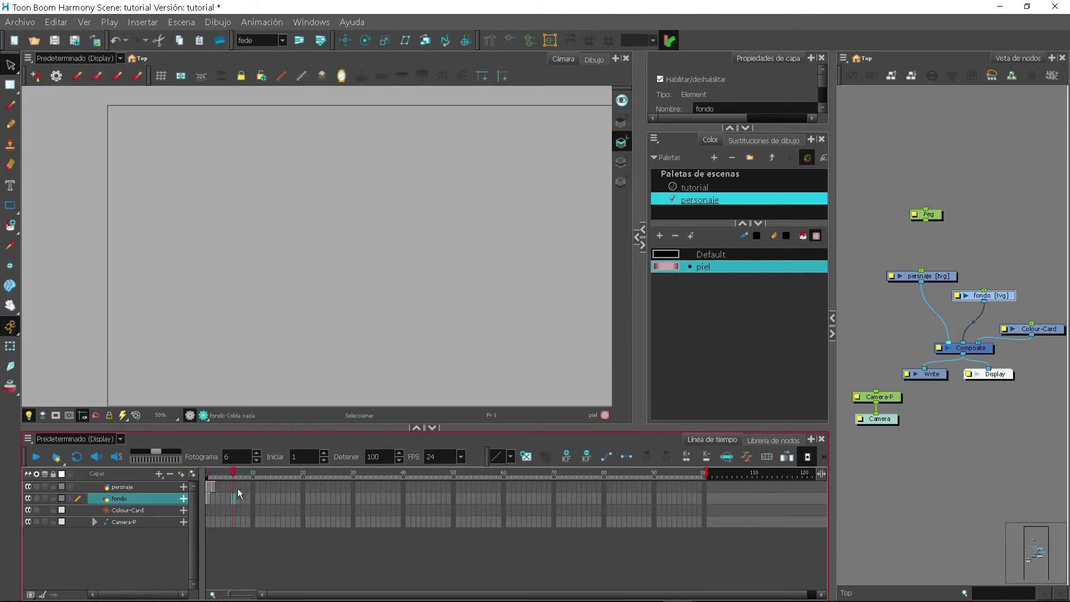
left_click(209, 500)
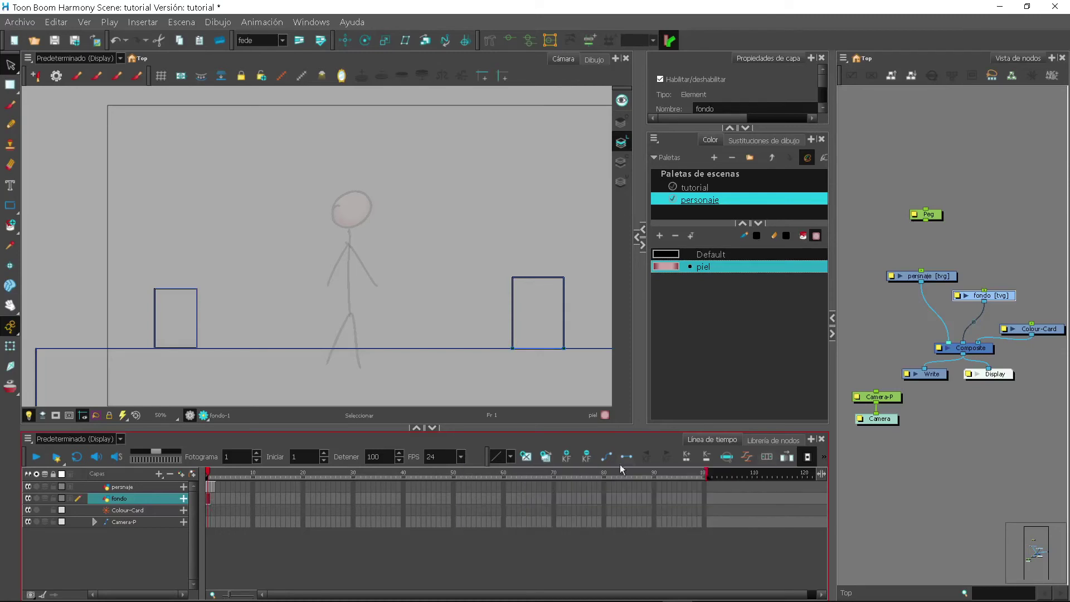
Step: Extend the exposure of the fondo layer's drawing through frame 100
left_click(705, 497)
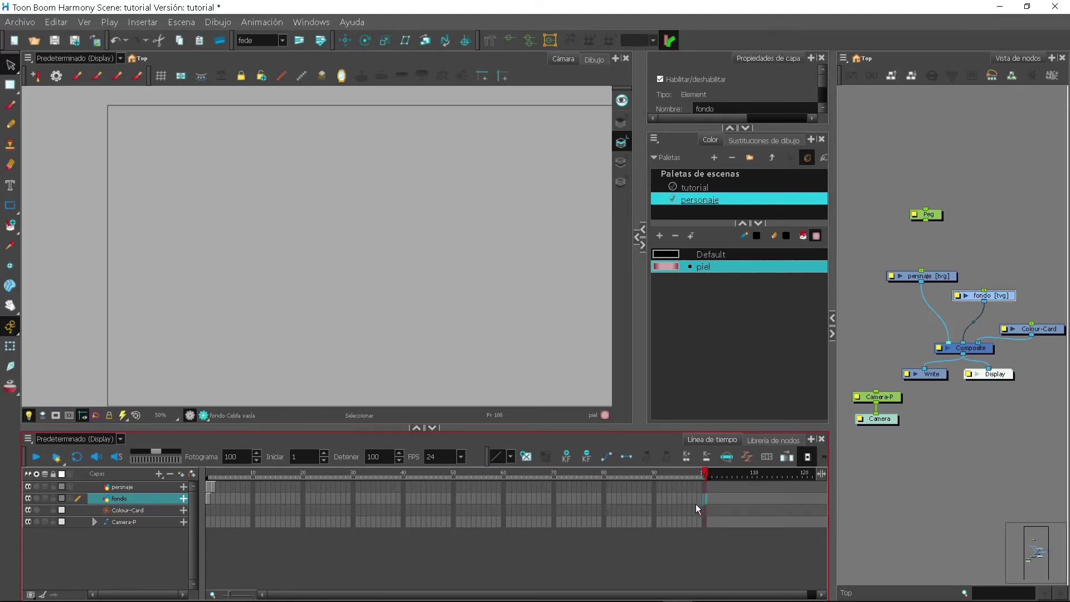
key("F5")
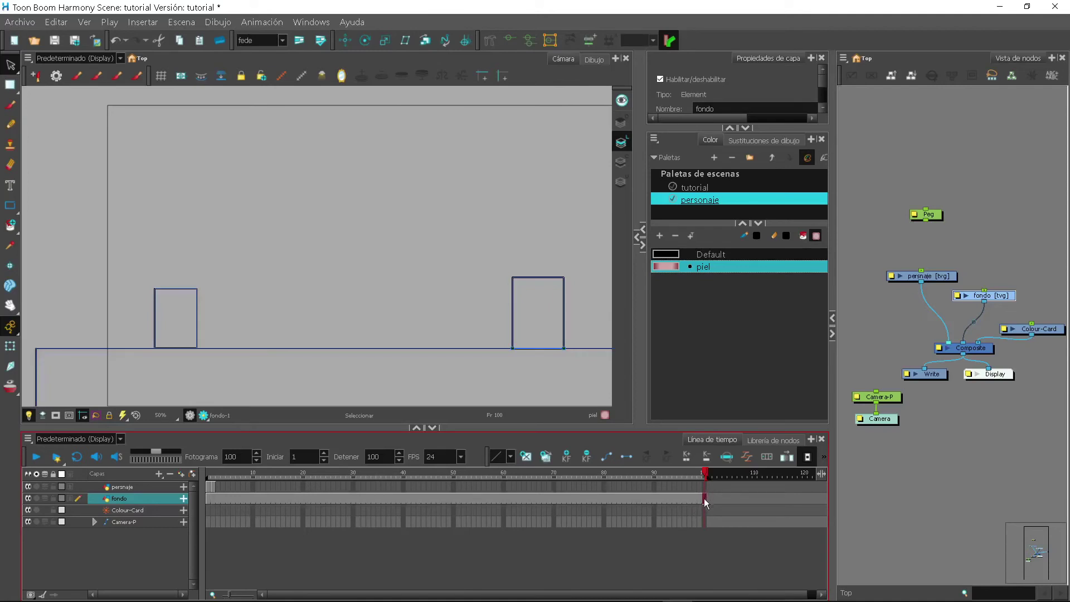
left_click(612, 501)
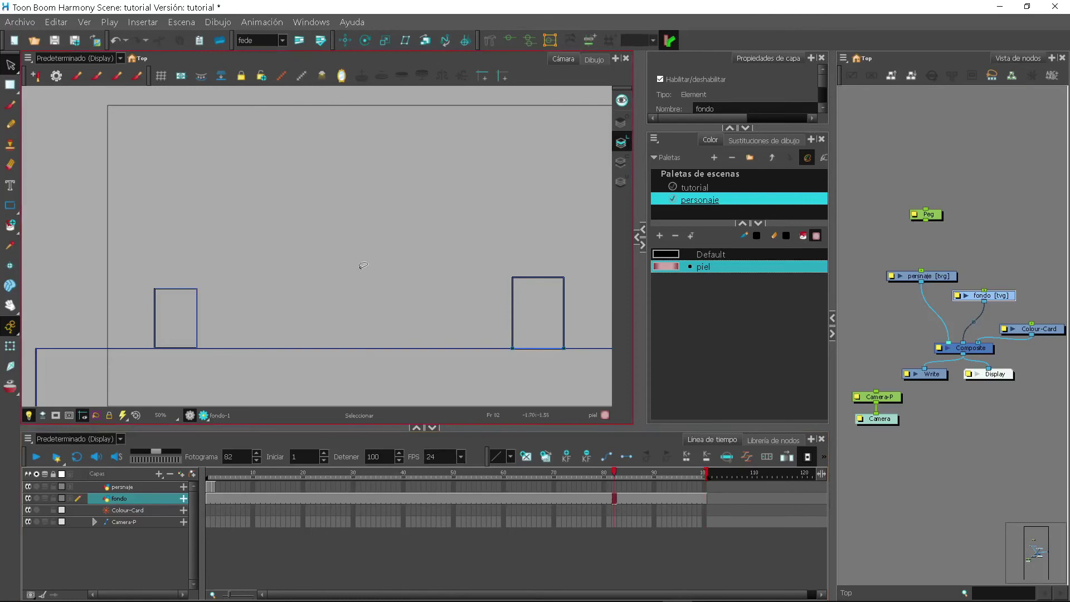
Step: Collapse the node view, handwrite "Fondo" with the Brush beside the larger rectangle on the fondo layer, and return to frame 1
left_click(832, 336)
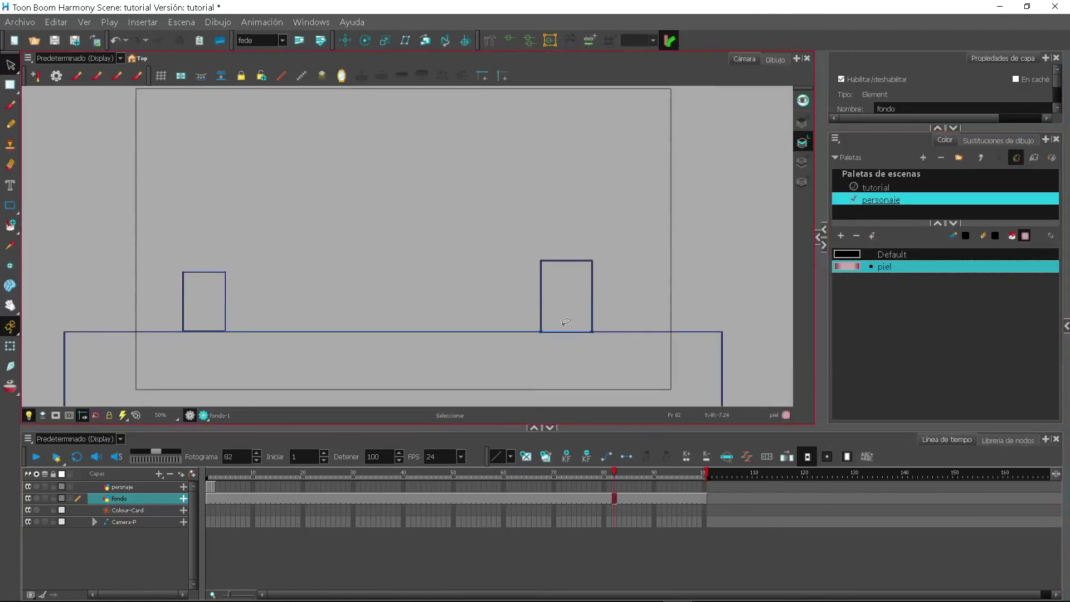
key("alt+b")
left_click_drag(617, 270, 619, 300)
left_click_drag(636, 282, 649, 285)
left_click_drag(652, 292, 667, 288)
left_click_drag(696, 251, 692, 287)
mouse_move(691, 279)
left_mouse_down()
mouse_move(675, 285)
mouse_move(709, 281)
left_mouse_up()
left_click(600, 478)
mouse_move(600, 479)
left_mouse_down()
mouse_move(216, 478)
mouse_move(282, 480)
mouse_move(203, 495)
left_mouse_up()
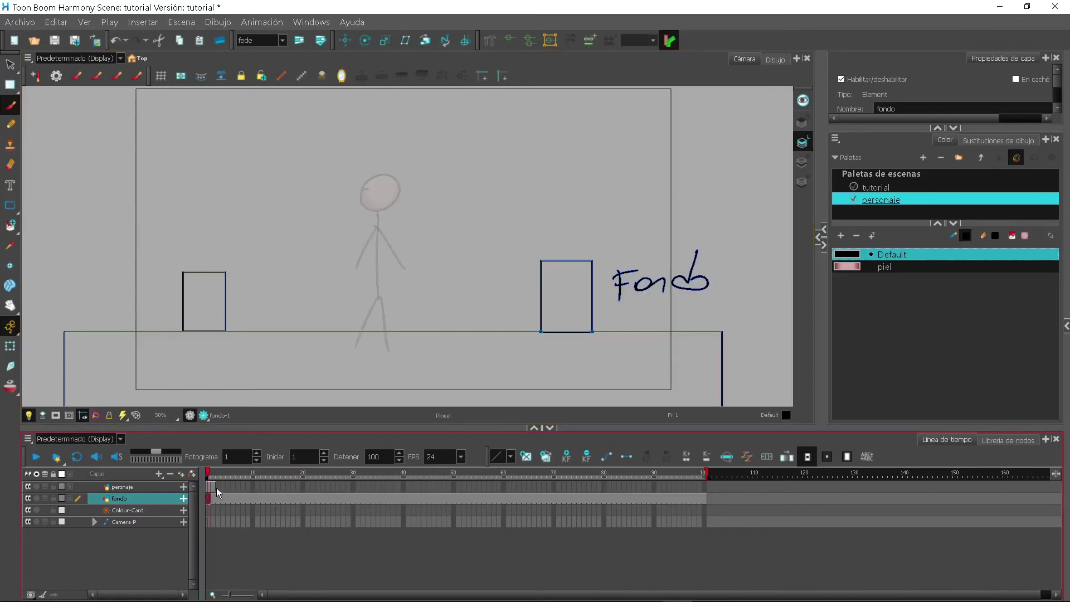
Step: Clear the drawing from frame 2 of the persnaje layer, and save the scene with the layer's drawing substitutions shown
left_click(216, 487)
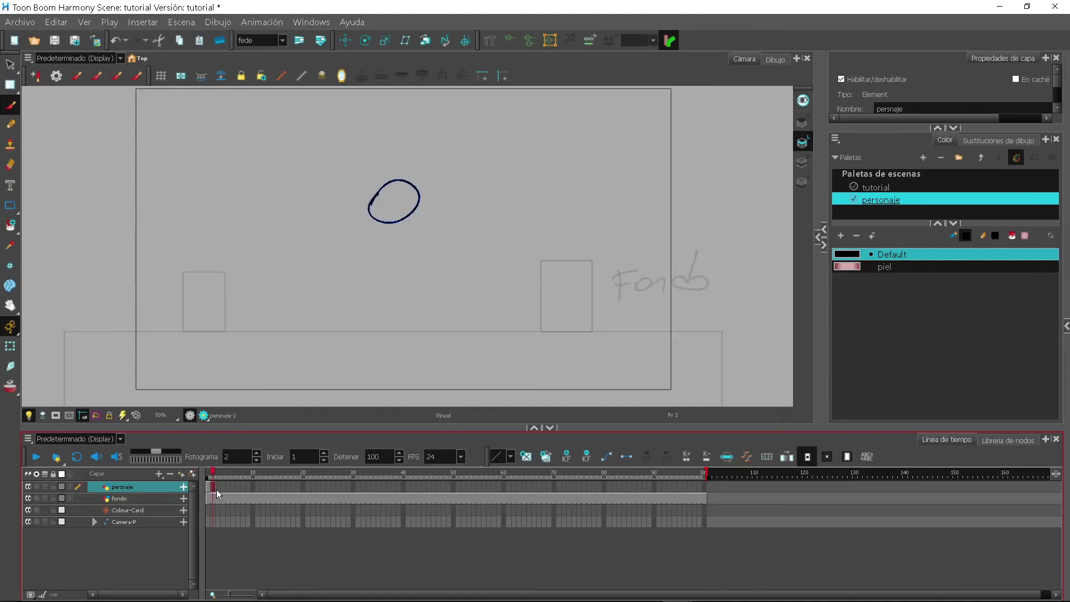
key("Delete")
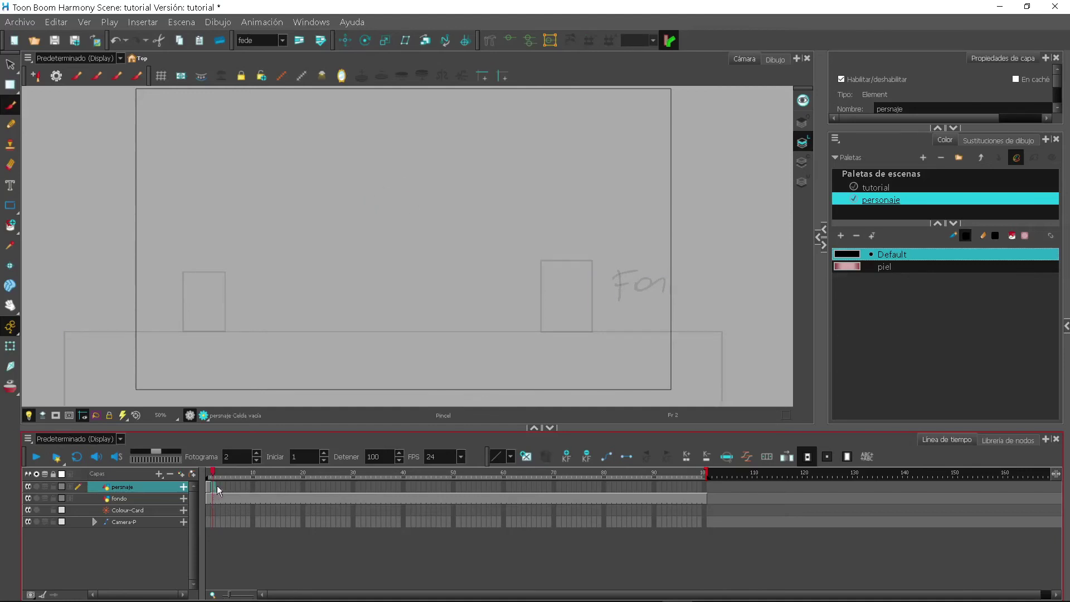
left_click(209, 487)
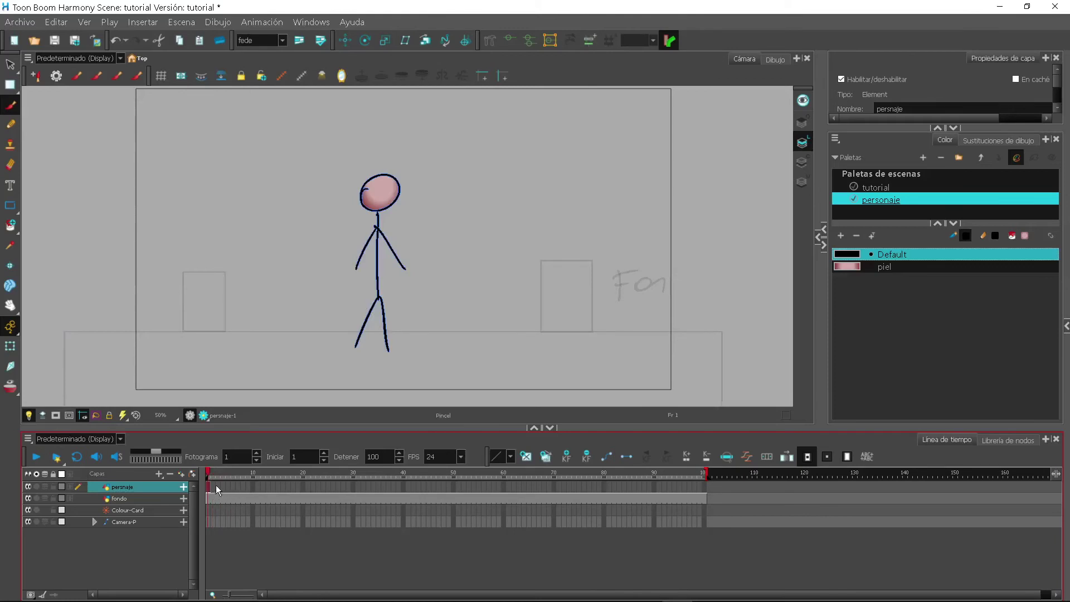
left_click(212, 487)
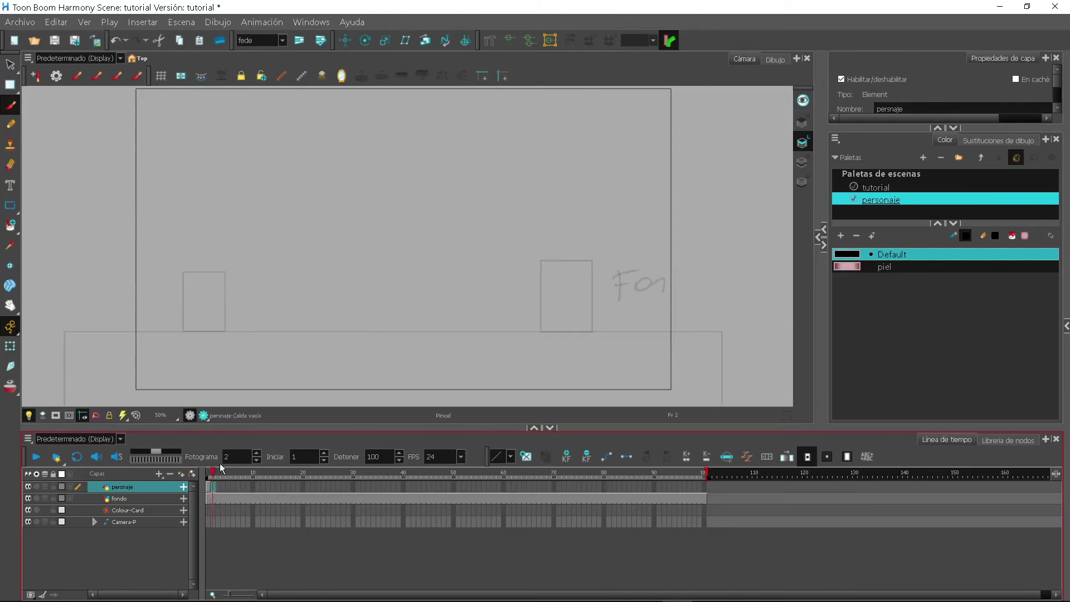
left_click(999, 140)
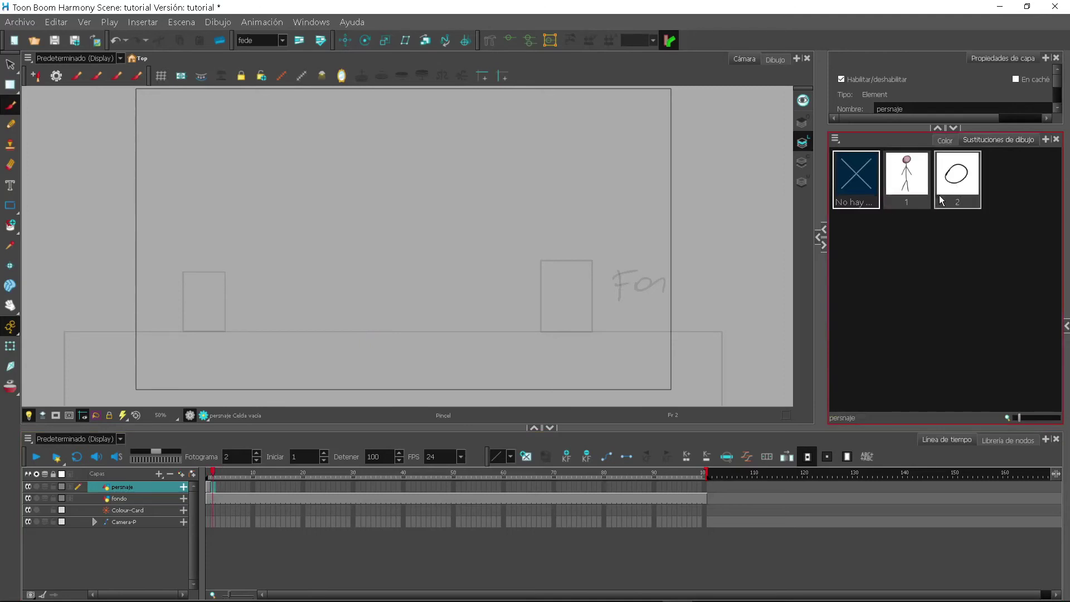
key("ctrl+s")
Step: Expose drawing 2 at frame 60 of the persnaje layer and draw a torso line and two legs below its head
left_click(503, 487)
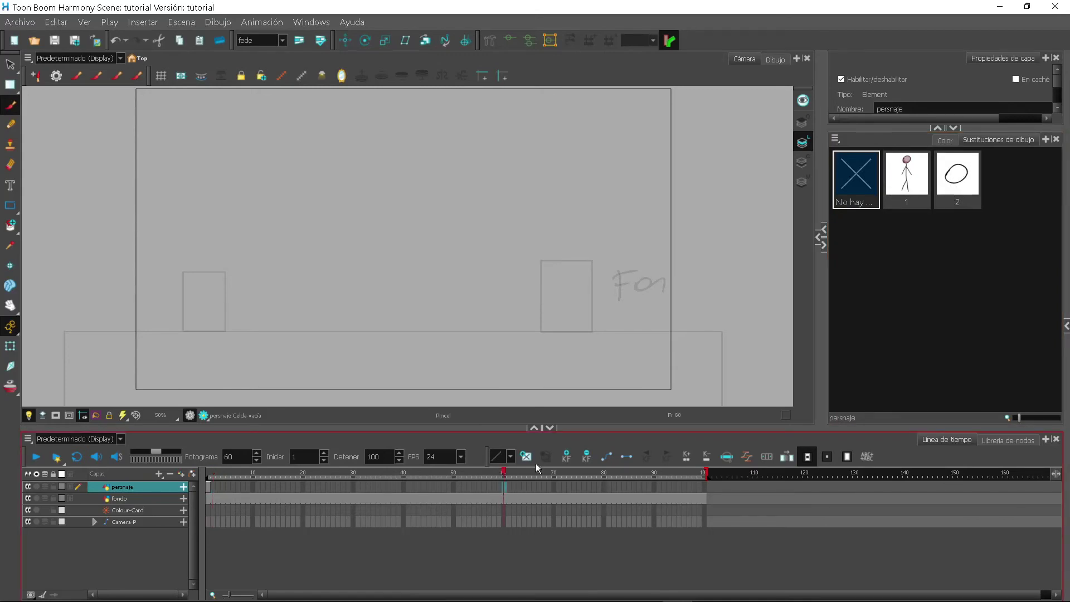
left_click(959, 187)
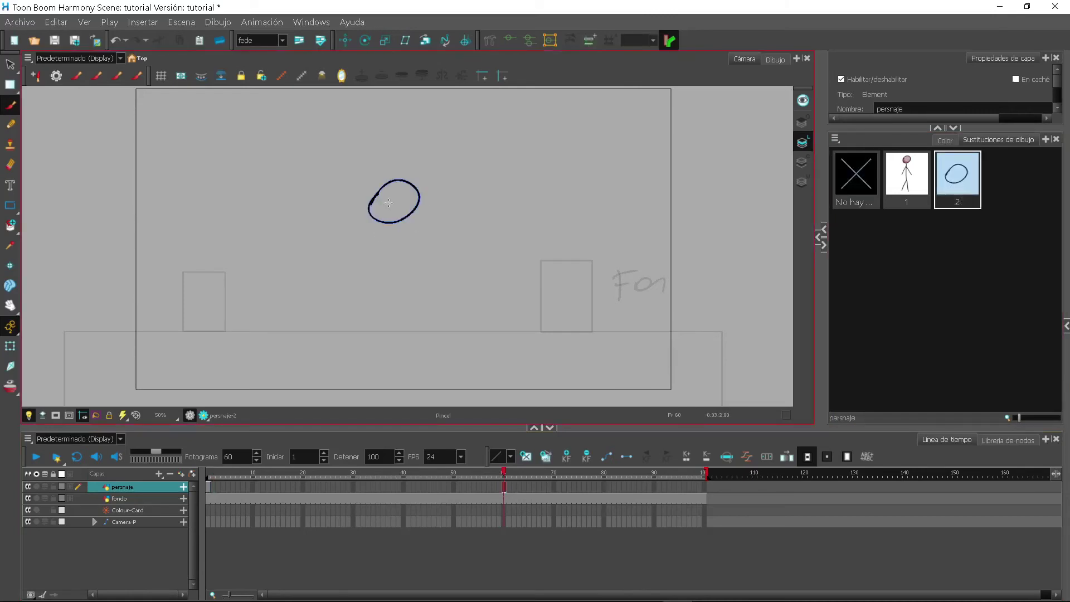
mouse_move(394, 222)
left_mouse_down()
mouse_move(394, 310)
mouse_move(396, 301)
mouse_move(412, 338)
left_mouse_up()
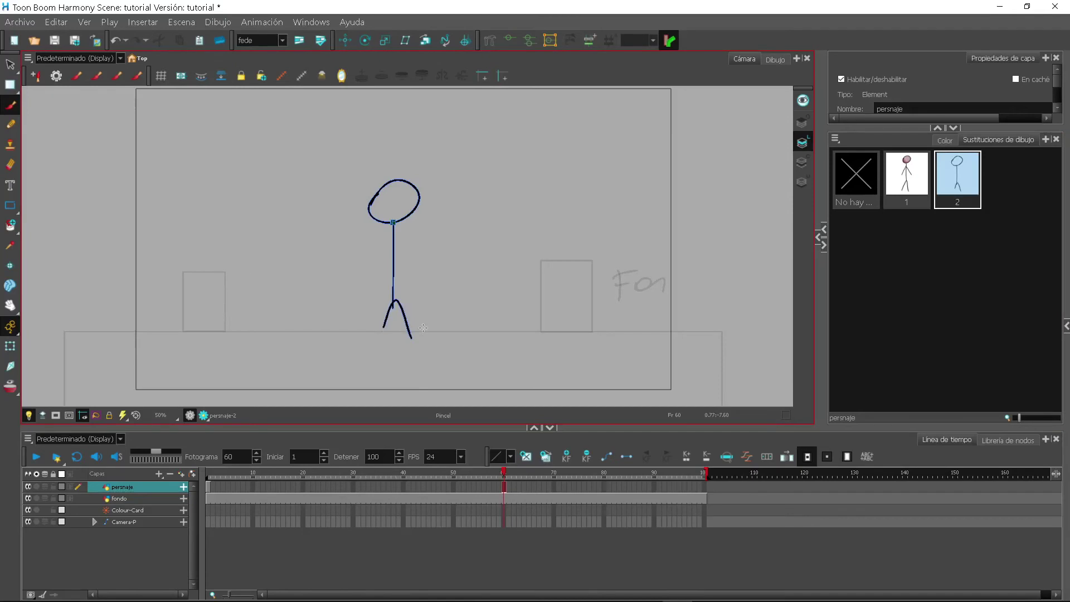
Step: Extend drawing 1 of the persnaje layer through frame 59 and enable the onion skin at frame 60
left_click(501, 486)
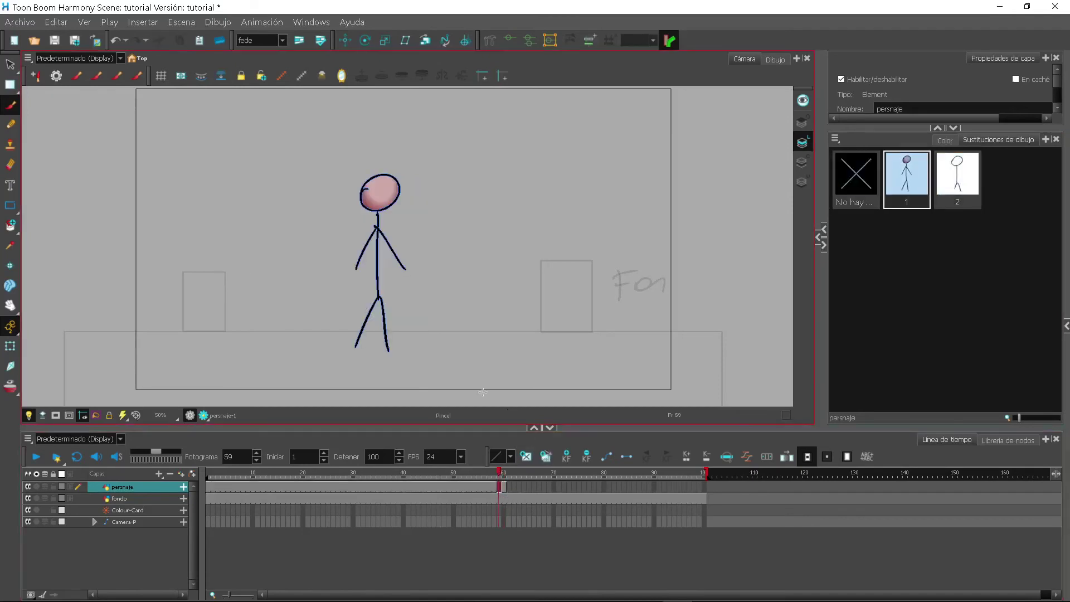
left_click(503, 486)
key("alt+o")
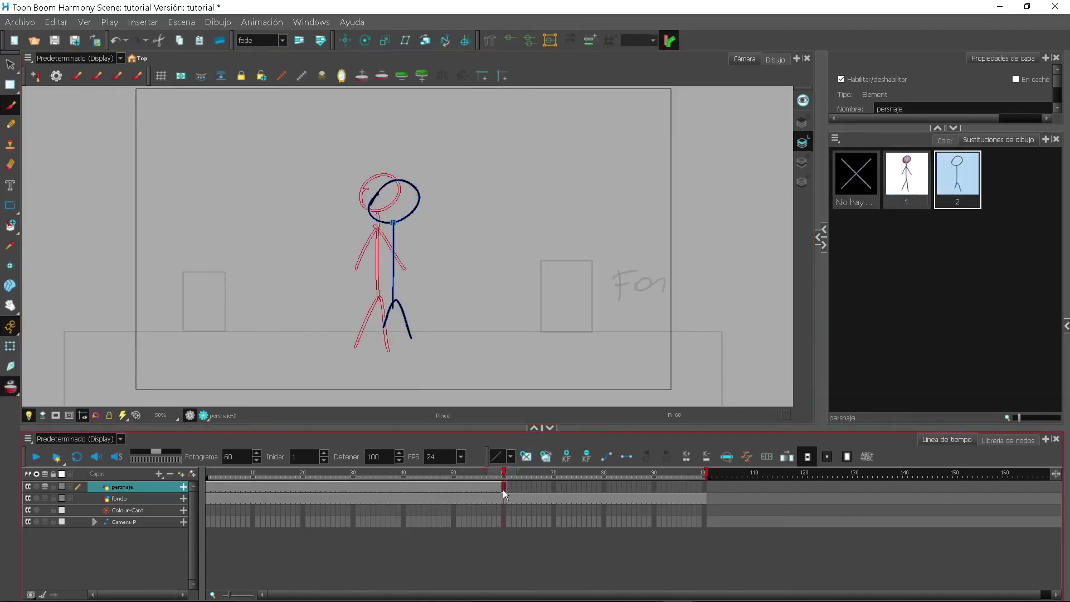
Step: Select drawing 2 at frame 40 and transform it so its head and torso line up with the onion-skinned first figure
left_click(405, 493)
key("alt+s")
left_click_drag(466, 203, 471, 211)
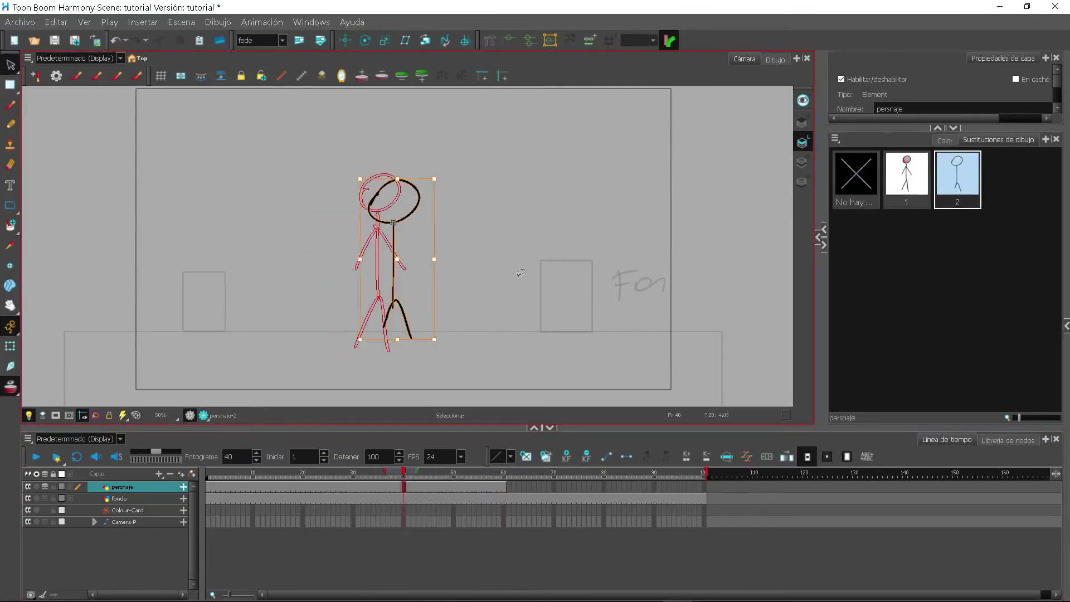
left_click(399, 261)
left_click_drag(399, 260, 383, 252)
left_click_drag(418, 172, 410, 172)
left_click_drag(382, 334, 382, 324)
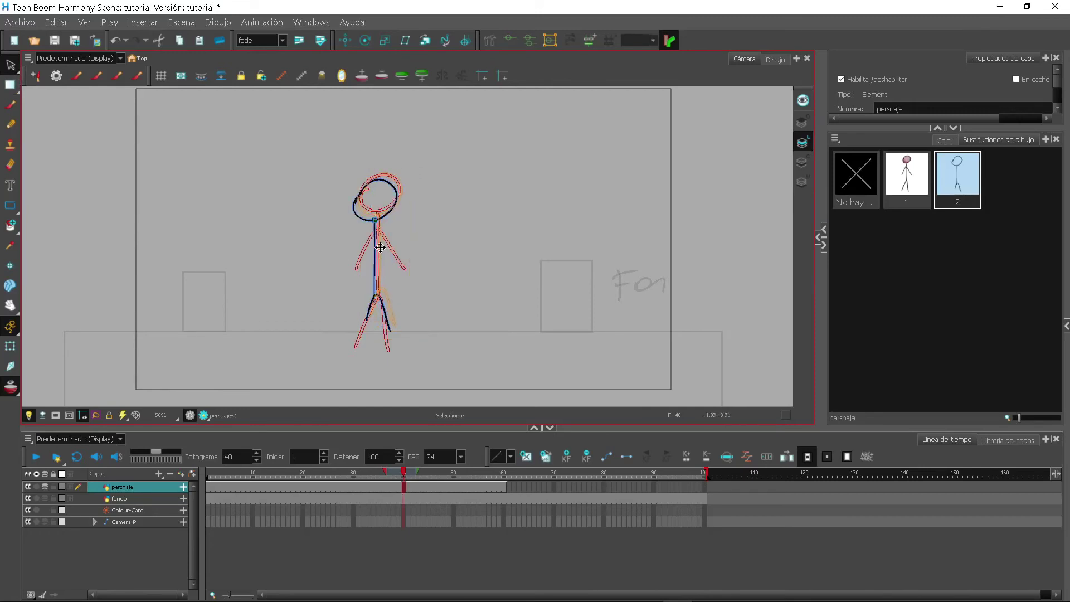
left_click(430, 218)
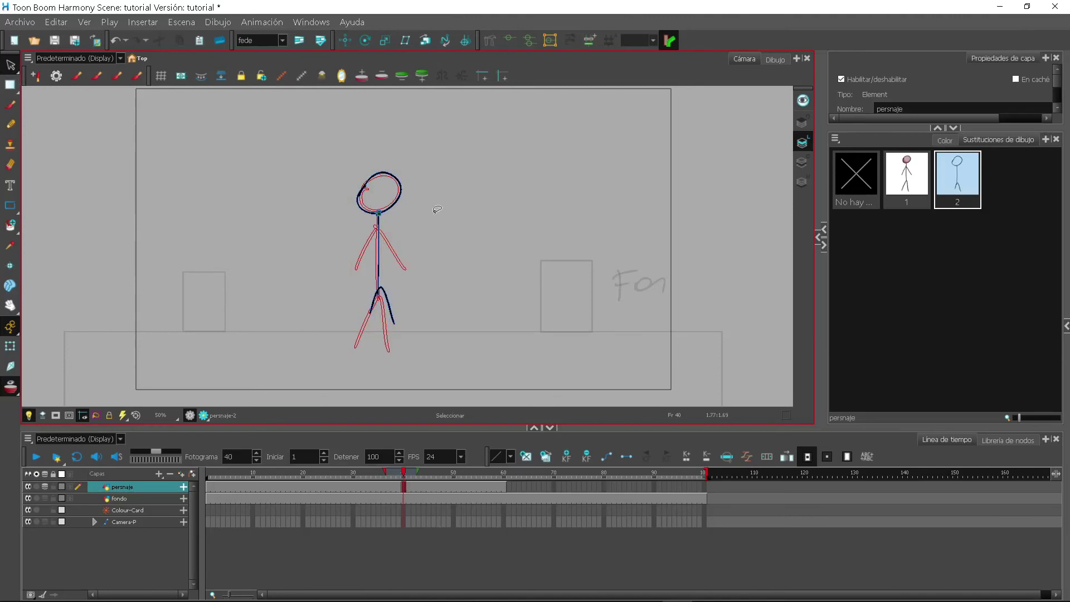
Step: Replace the legs of drawing 2 at frame 40 and add two arms, tracing the onion-skinned first figure
left_click(383, 313)
key("Delete")
key("alt+b")
mouse_move(379, 291)
left_mouse_down()
mouse_move(363, 337)
mouse_move(388, 350)
left_mouse_up()
mouse_move(377, 226)
left_mouse_down()
mouse_move(369, 249)
mouse_move(405, 268)
left_mouse_up()
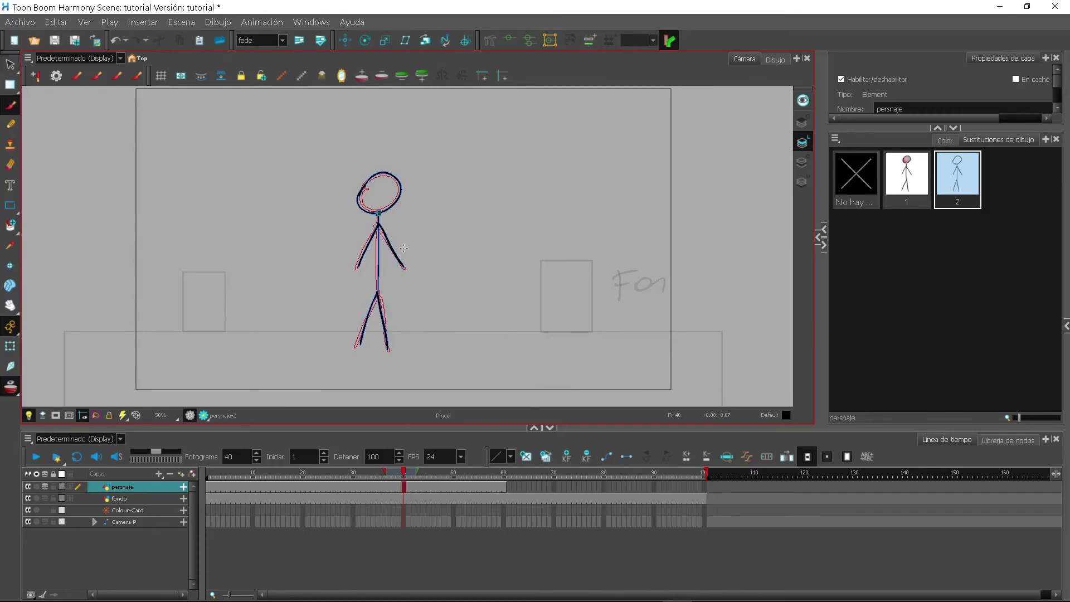
left_click_drag(403, 473, 408, 473)
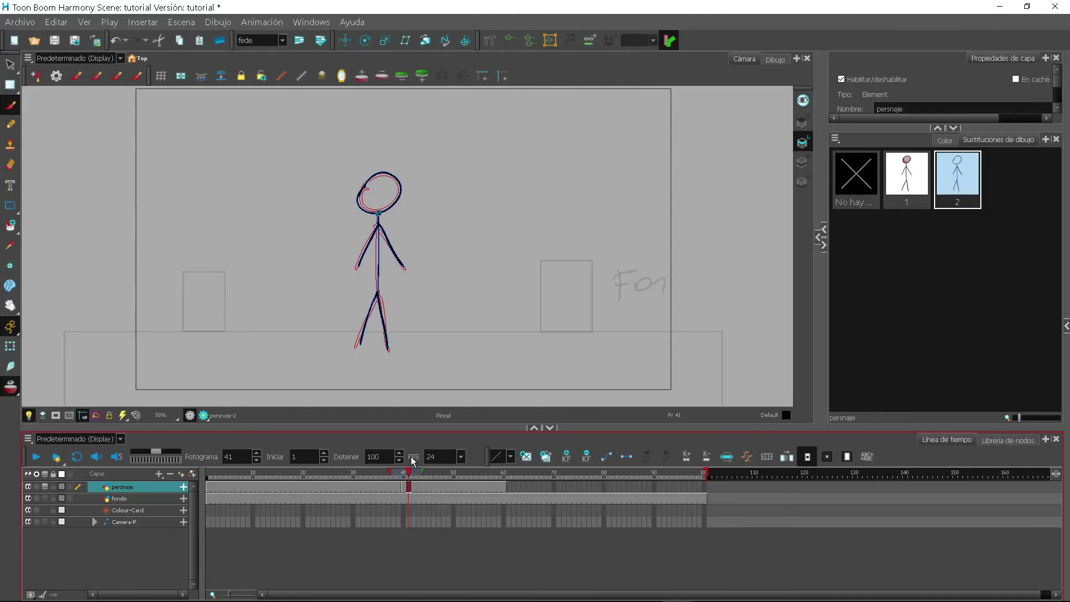
left_click(425, 490)
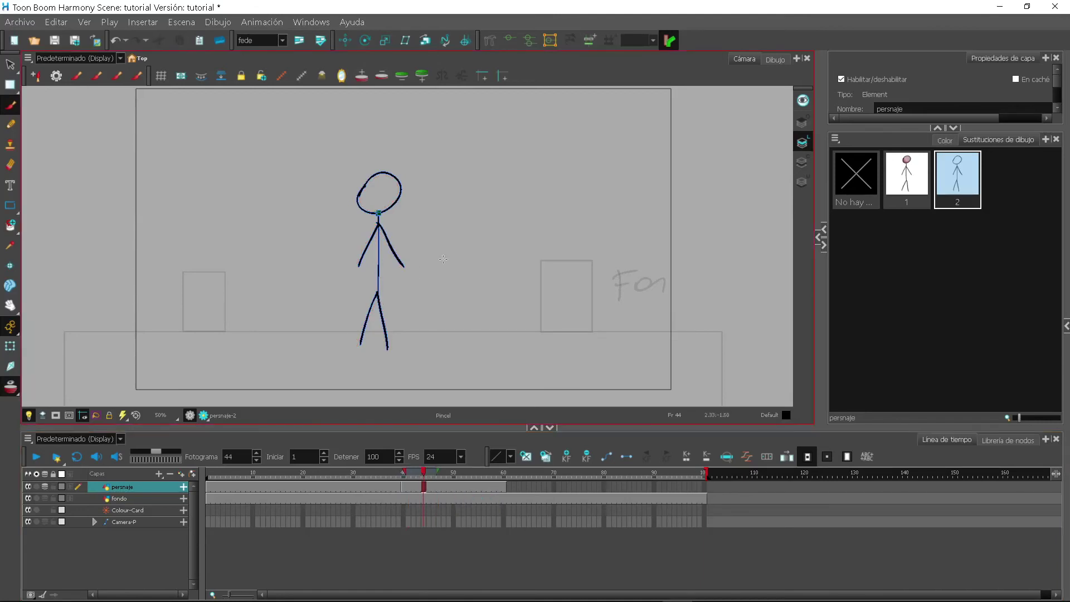
left_click(510, 490)
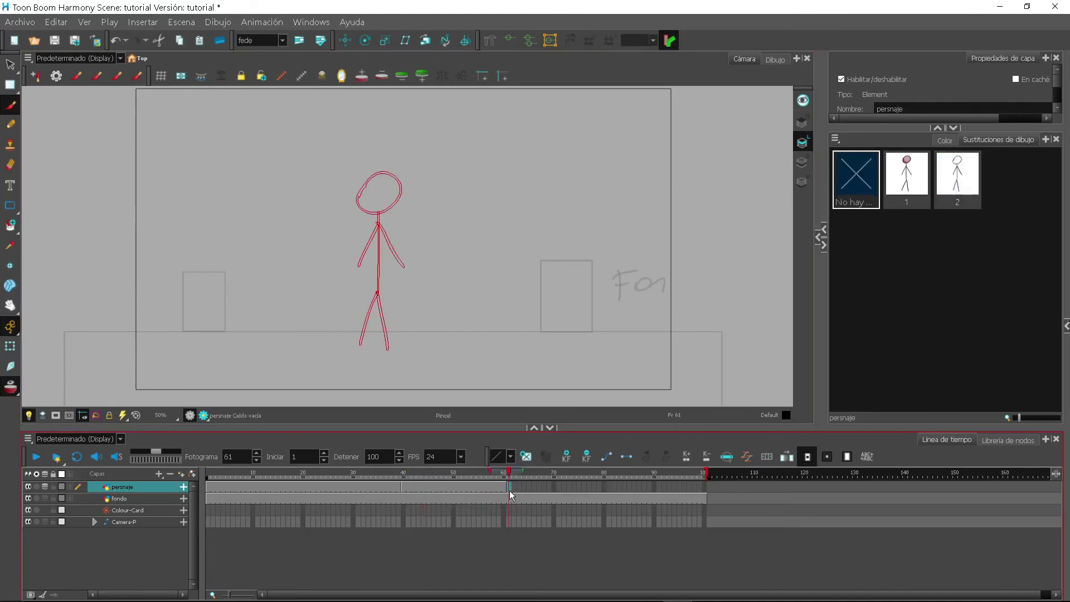
left_click_drag(392, 207, 411, 194)
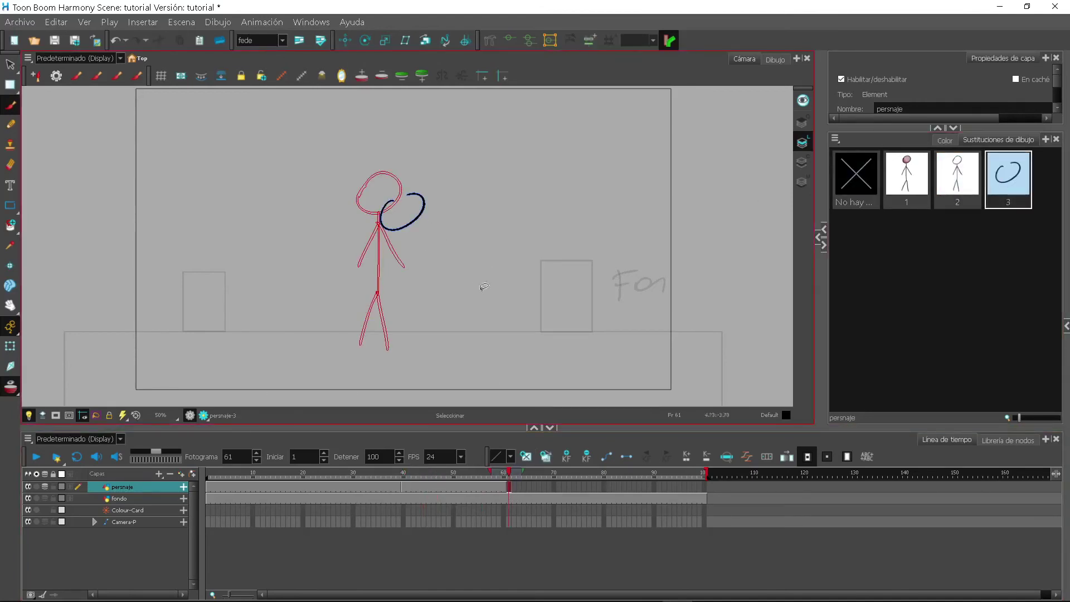
key("ctrl+z")
Step: Duplicate the persnaje drawing at frame 43 and replace the copy's legs with two closer together
left_click(418, 488)
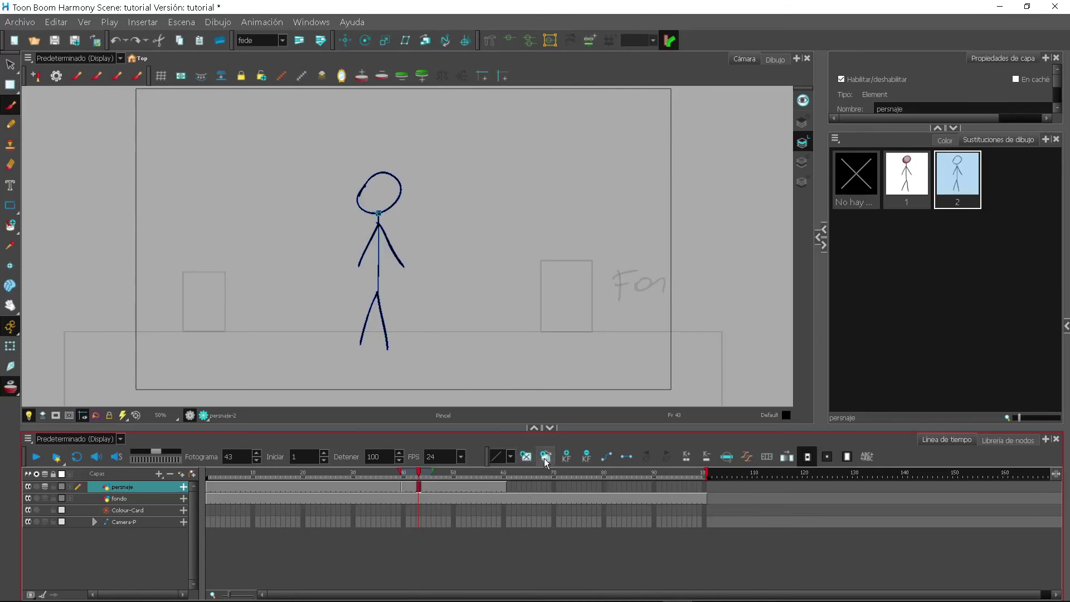
left_click(545, 458)
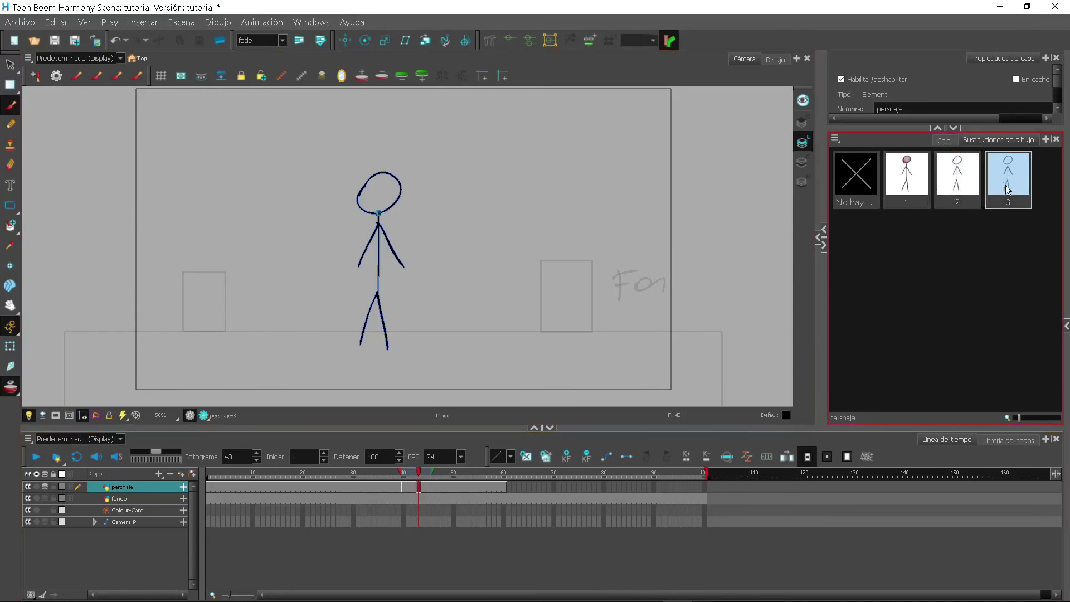
key("alt+s")
left_click_drag(411, 308, 345, 352)
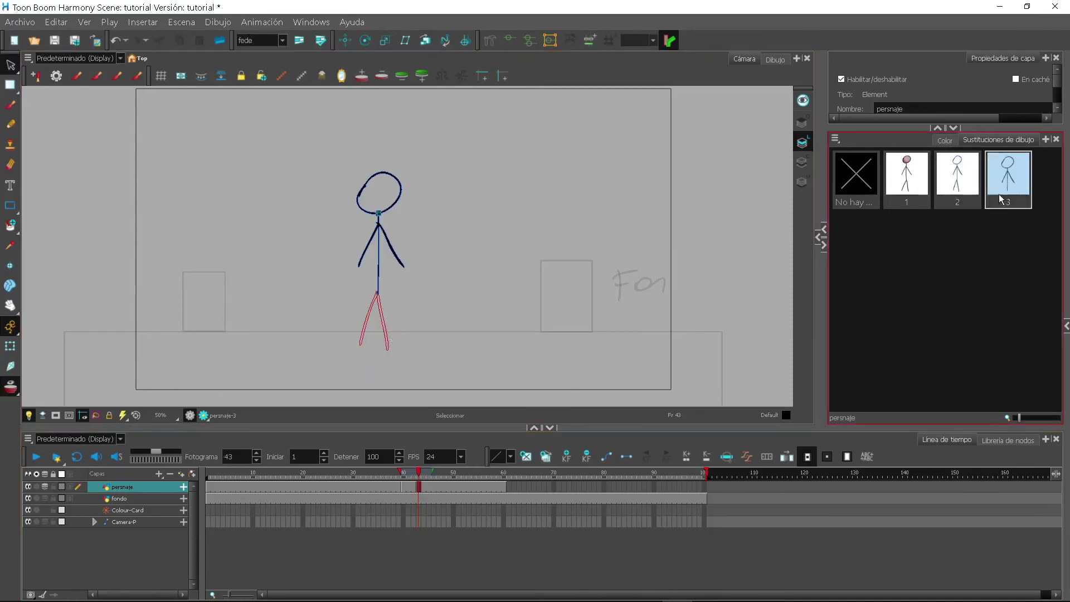
scroll(405, 216, "up", 1)
key("alt+b")
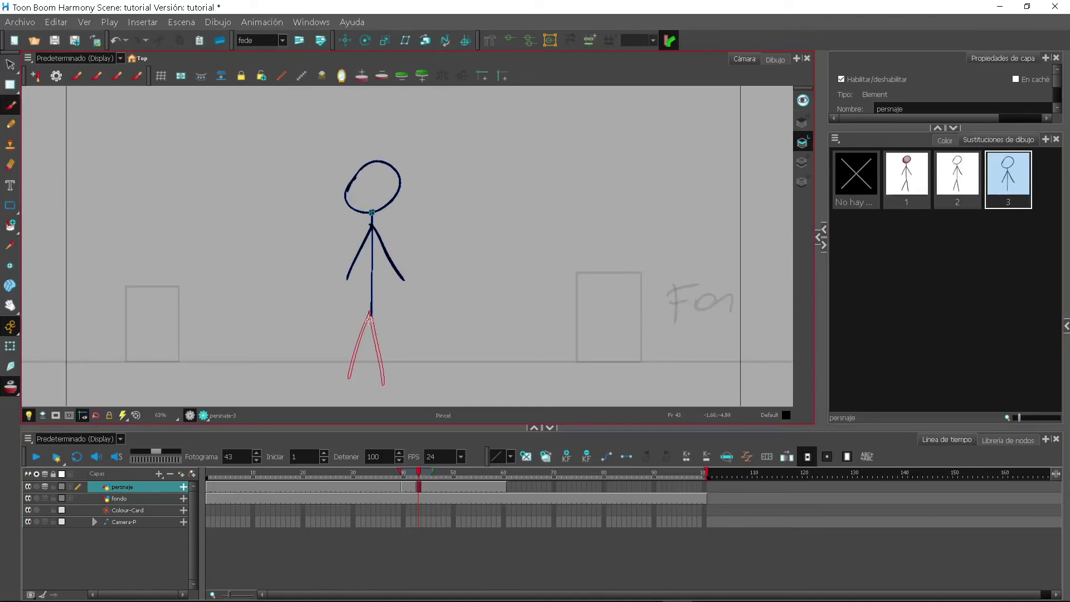
mouse_move(370, 314)
left_mouse_down()
mouse_move(359, 377)
mouse_move(387, 379)
left_mouse_up()
Step: Delete both arms of drawing 3 and brush two new arms reaching forward
key("alt+s")
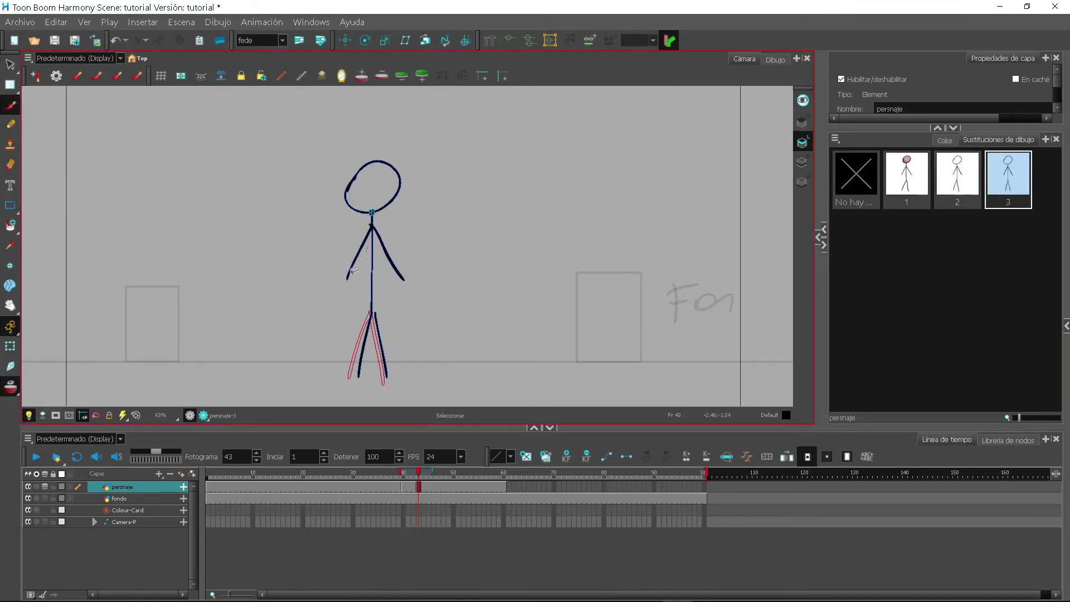
left_click(384, 245, "shift")
left_click(359, 254, "shift")
key("alt+b")
left_click_drag(371, 226, 402, 254)
left_click_drag(373, 235, 429, 223)
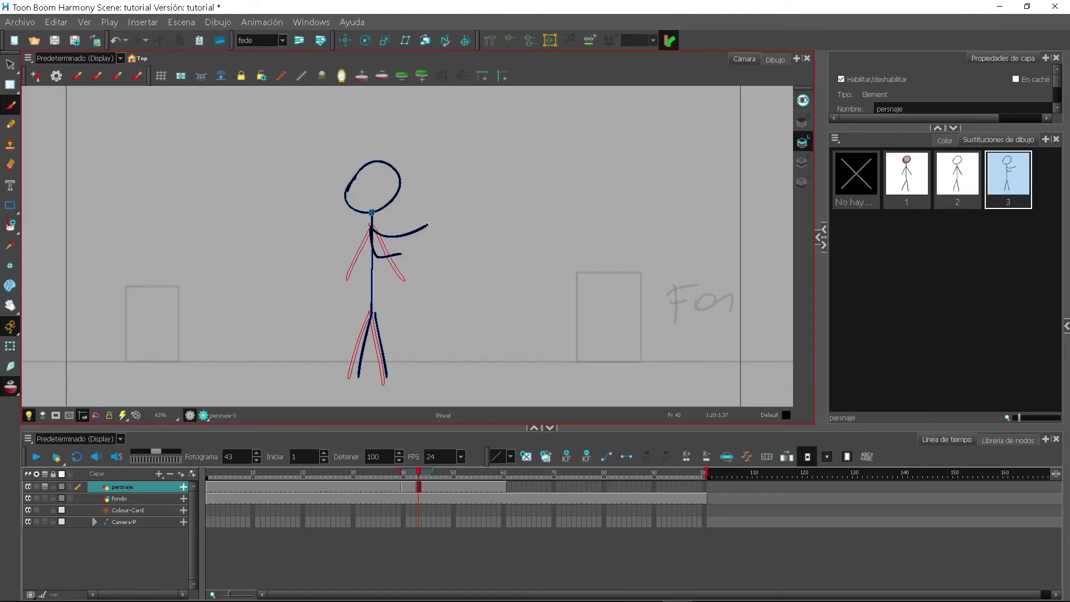
Step: Remove the persnaje layer's exposure from frame 45 onward and scrub back to frame 37 to review the drawings
mouse_move(420, 474)
left_mouse_down()
mouse_move(394, 474)
mouse_move(429, 474)
mouse_move(389, 473)
mouse_move(423, 473)
left_mouse_up()
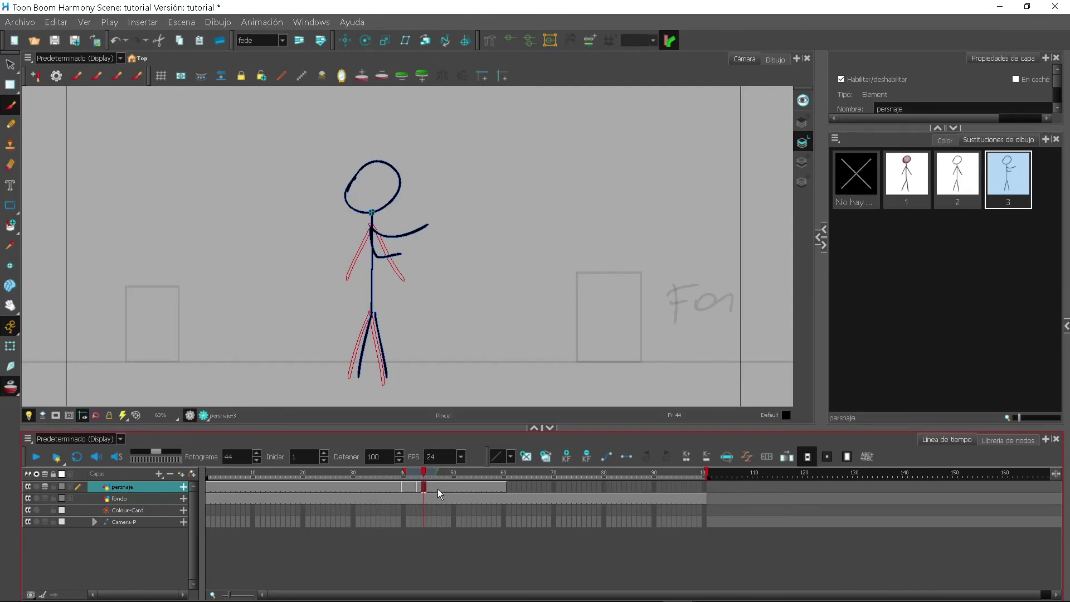
left_click(439, 487)
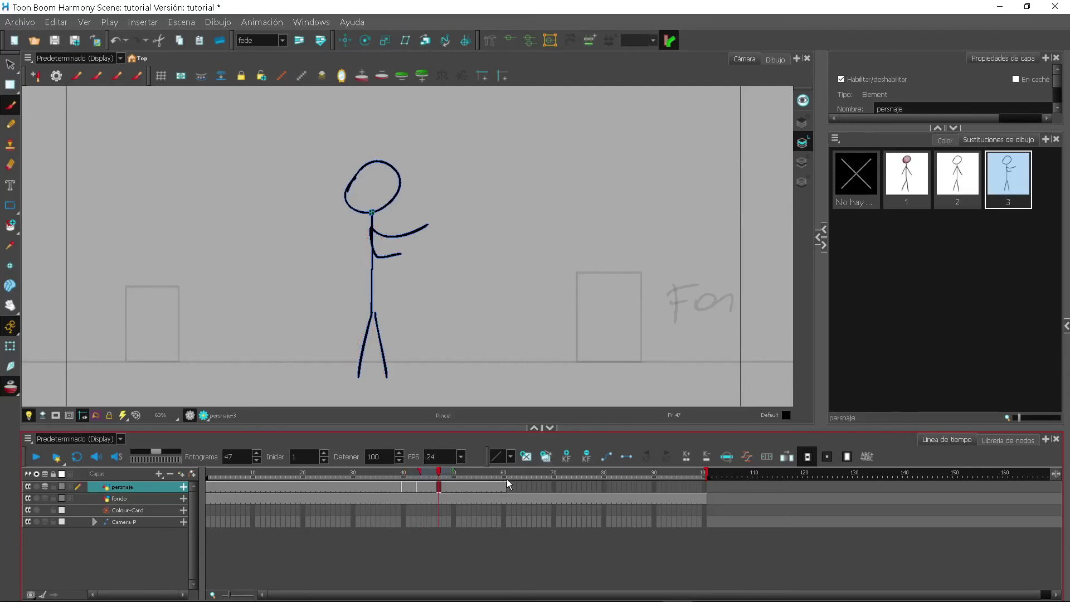
left_click(434, 488)
left_click(429, 489)
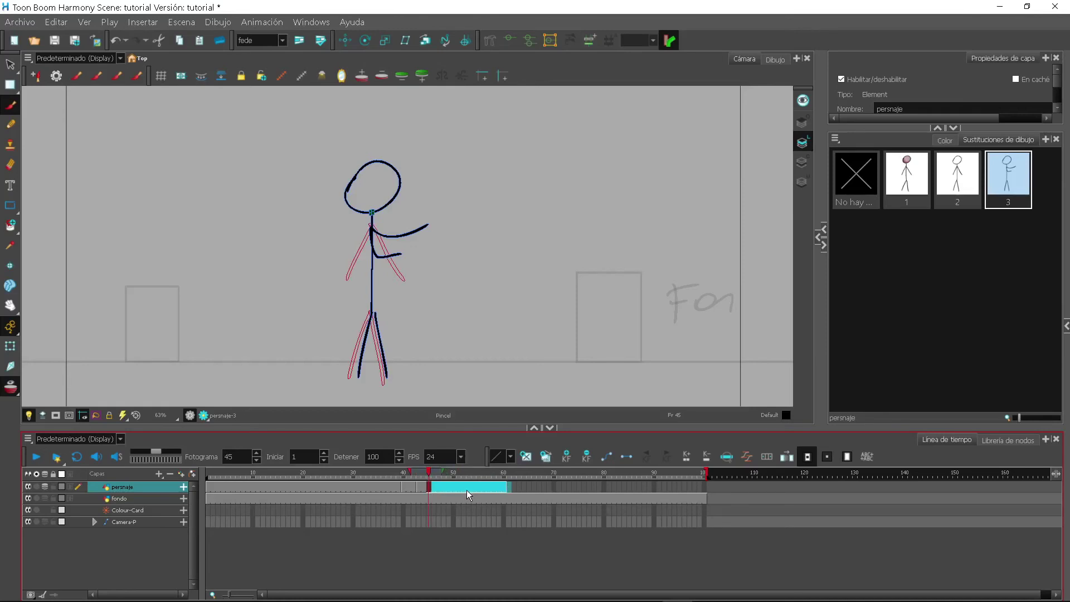
key("Delete")
left_click_drag(419, 474, 389, 474)
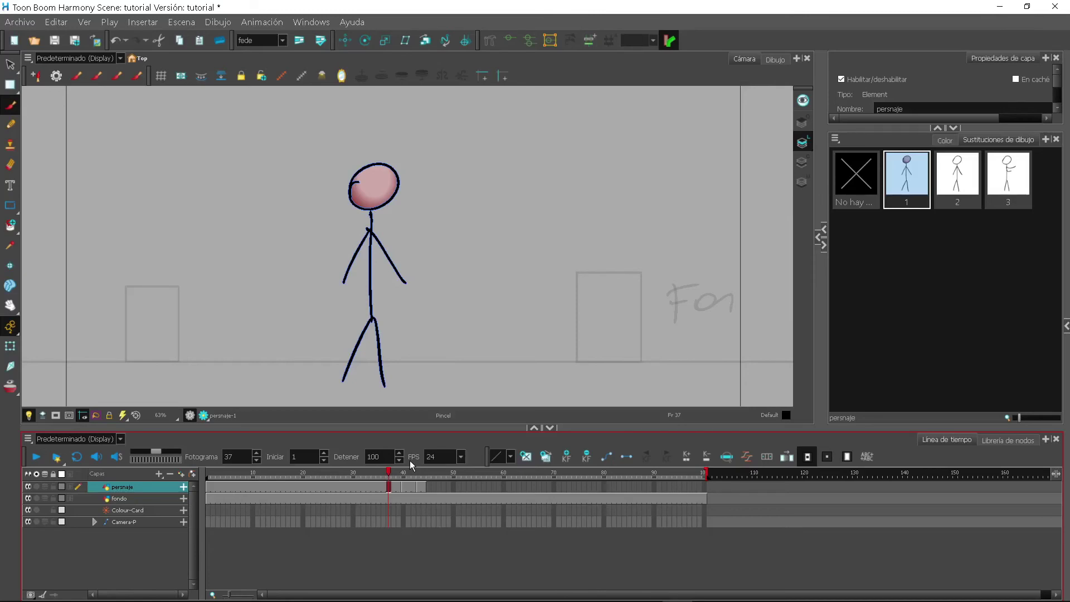
Step: Add keyframes to the Camera-P layer at frames 1 and 44
left_click(209, 522)
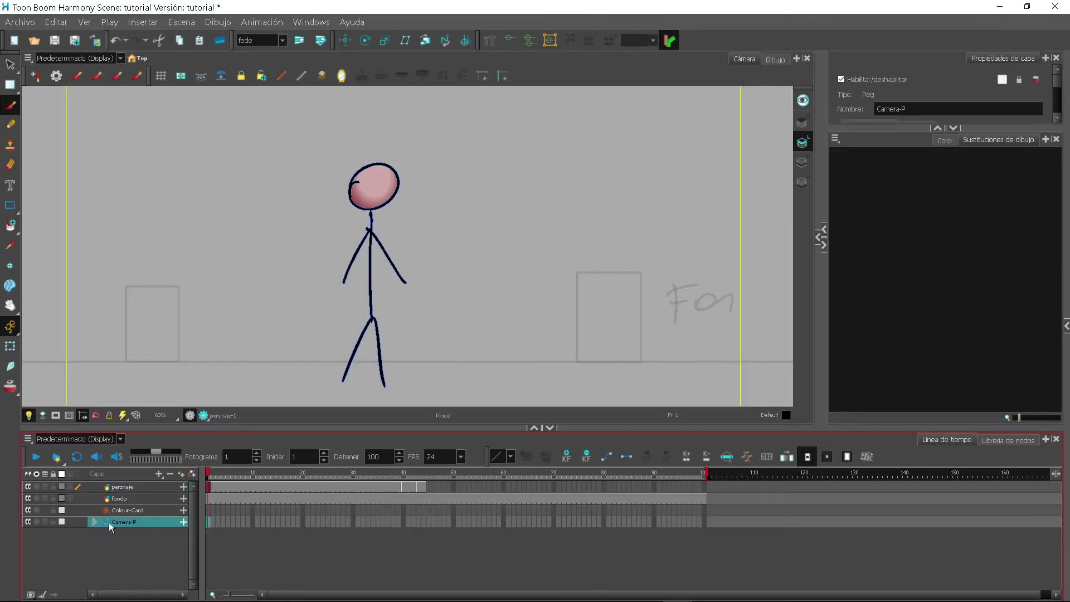
left_click(134, 524)
left_click(566, 458)
left_click(217, 523)
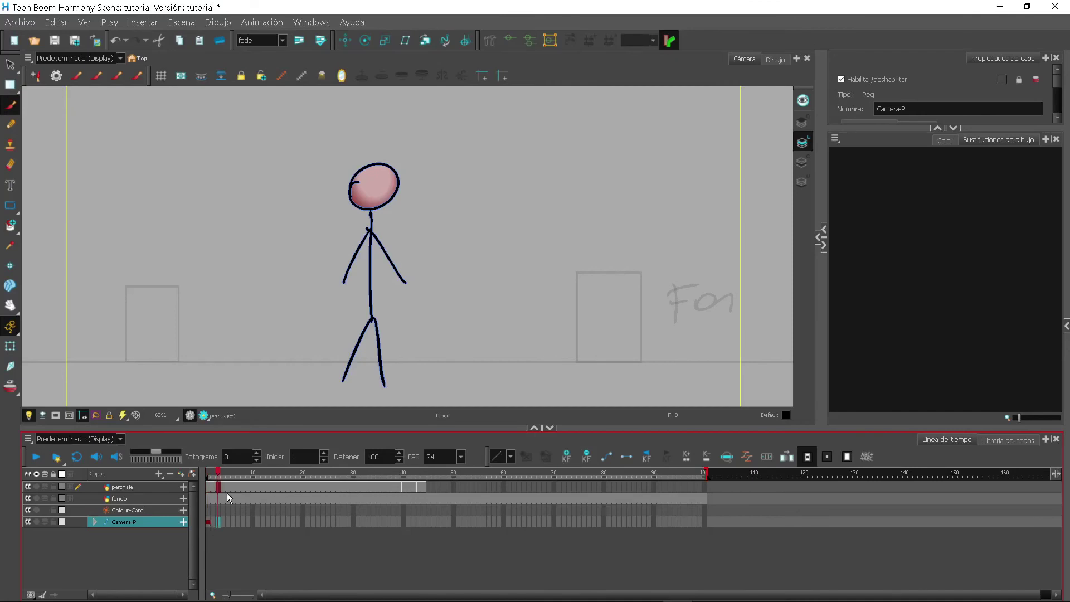
left_click(209, 523)
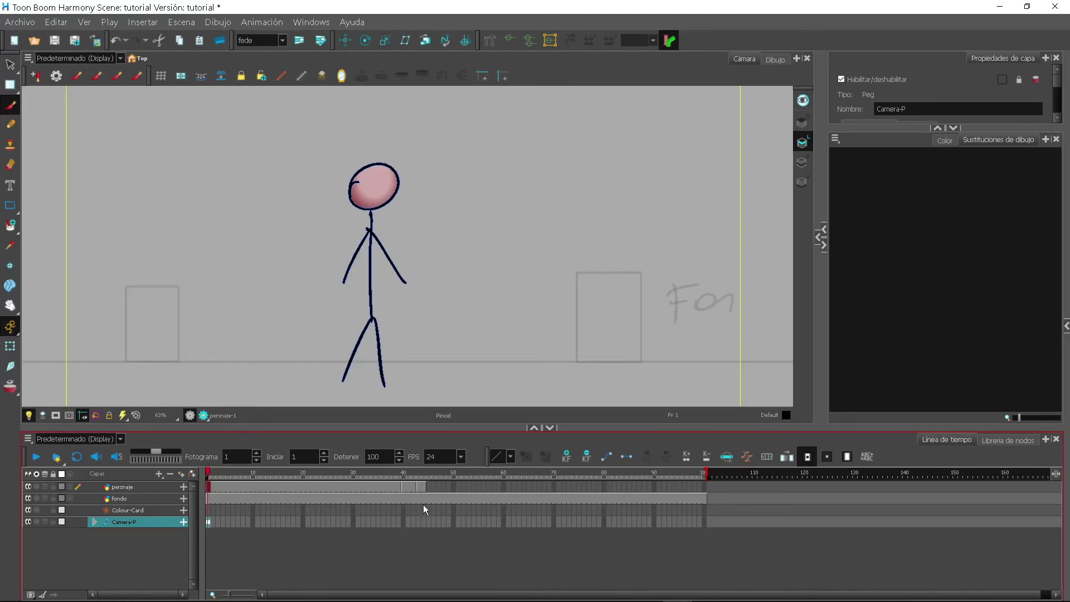
left_click(423, 522)
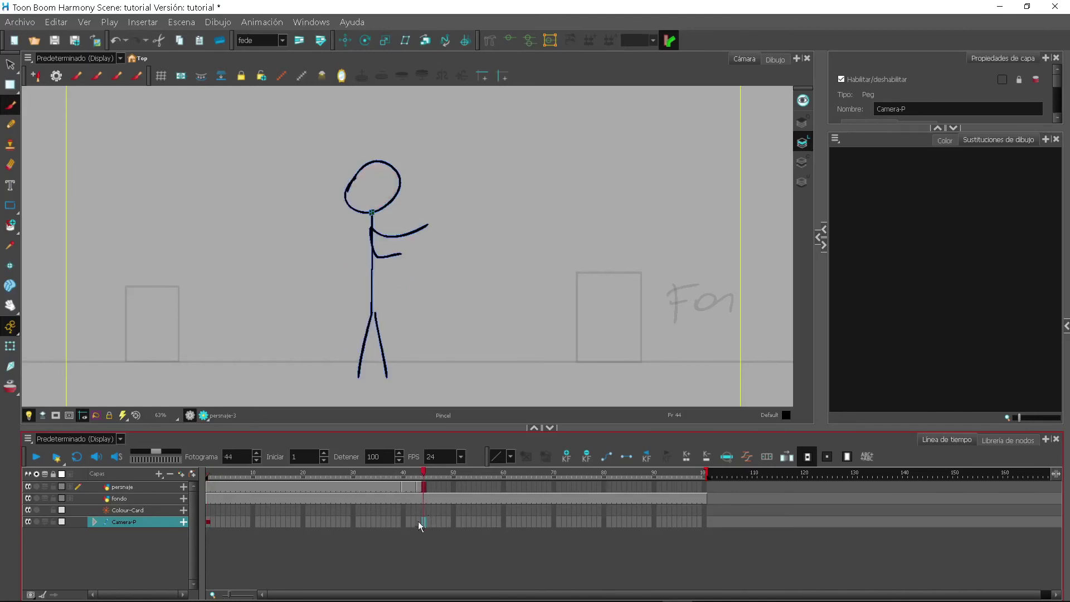
left_click(566, 457)
left_click_drag(410, 500, 384, 522)
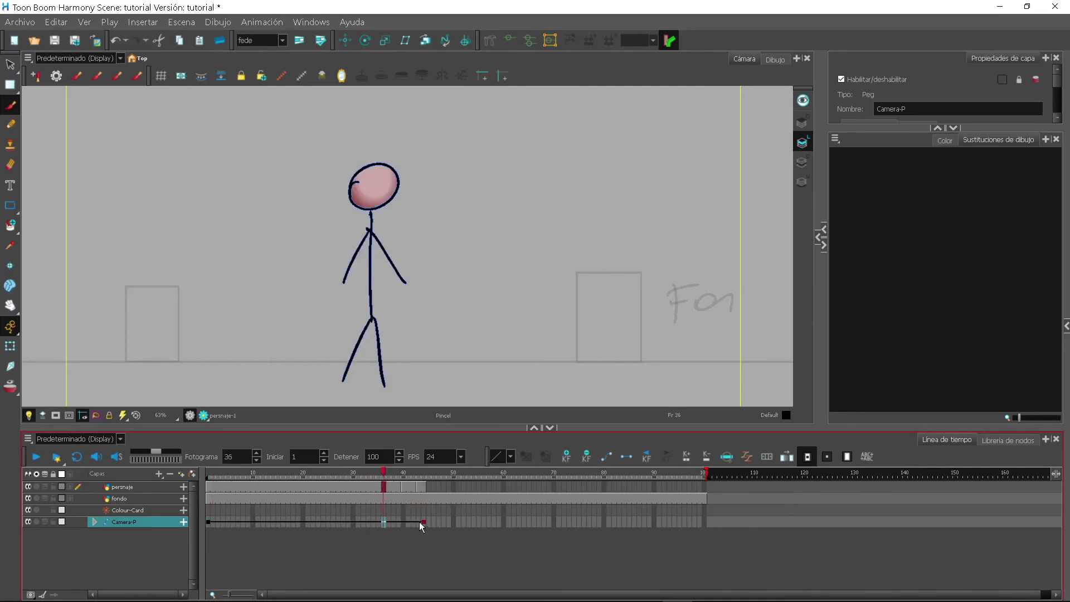
left_click(423, 521)
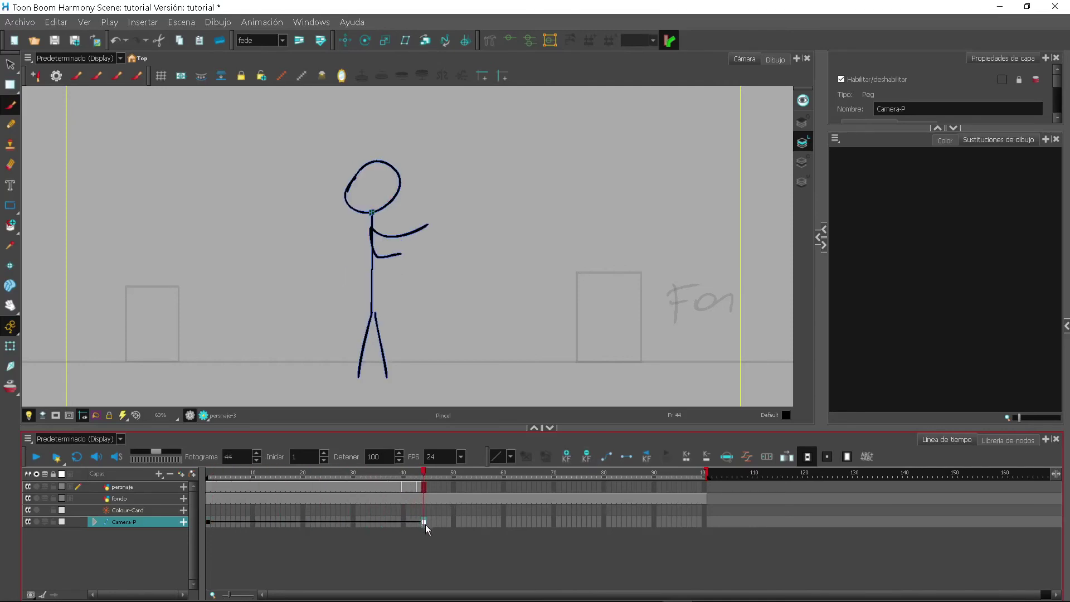
Step: Activate the Transform tool on the Camera-P keyframe at frame 44 and save the scene
left_click(13, 349)
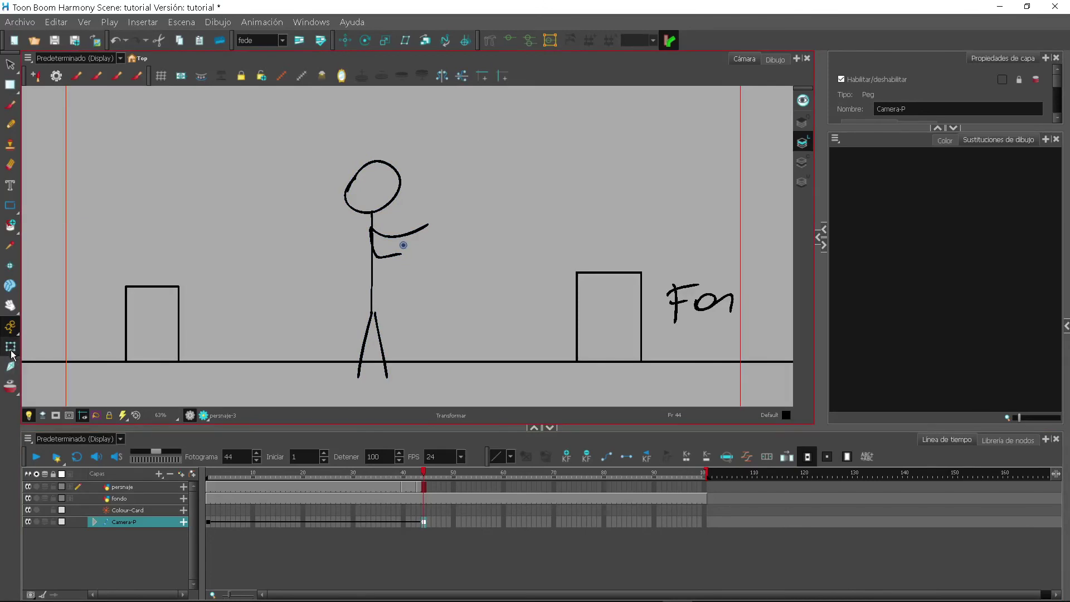
key("ctrl+s")
scroll(591, 246, "down", 2)
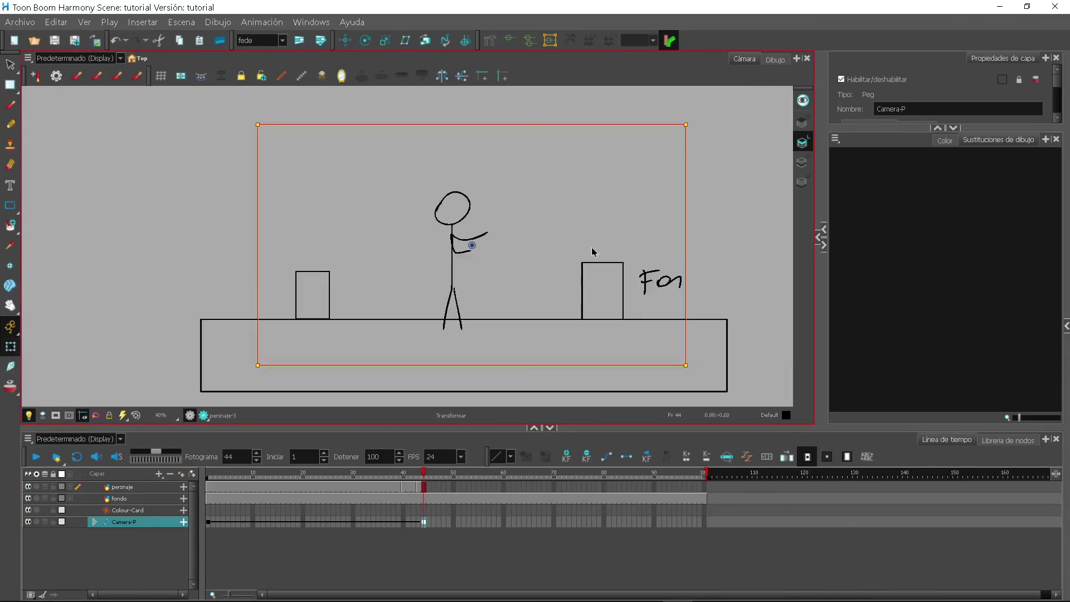
Step: Try stretching the persnaje figure at frame 41 with the Transform tool, and delete the resulting keyframe
left_click(403, 486)
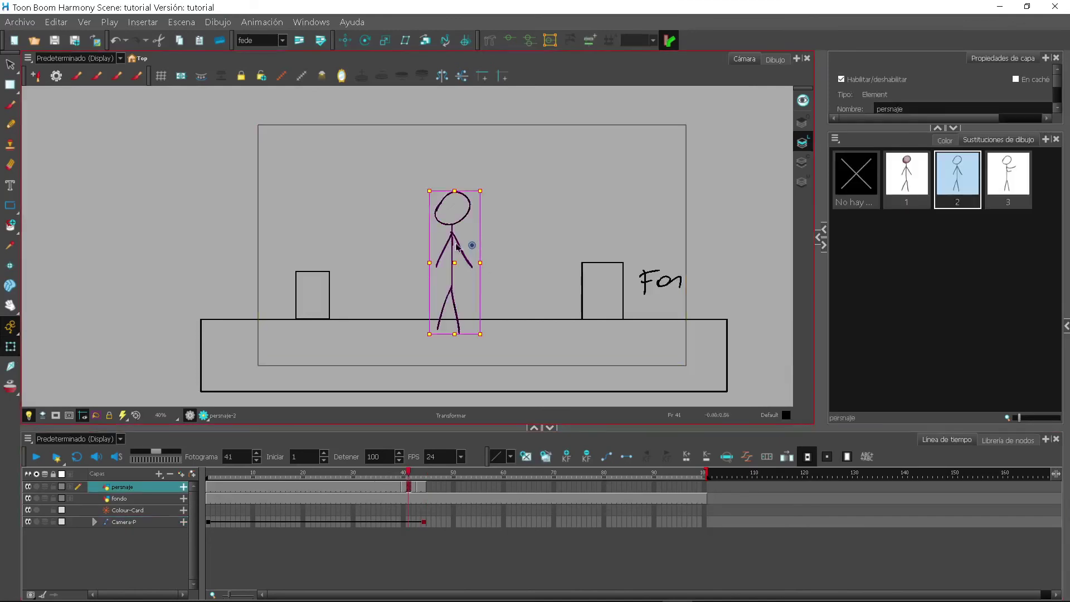
left_click_drag(480, 190, 493, 181)
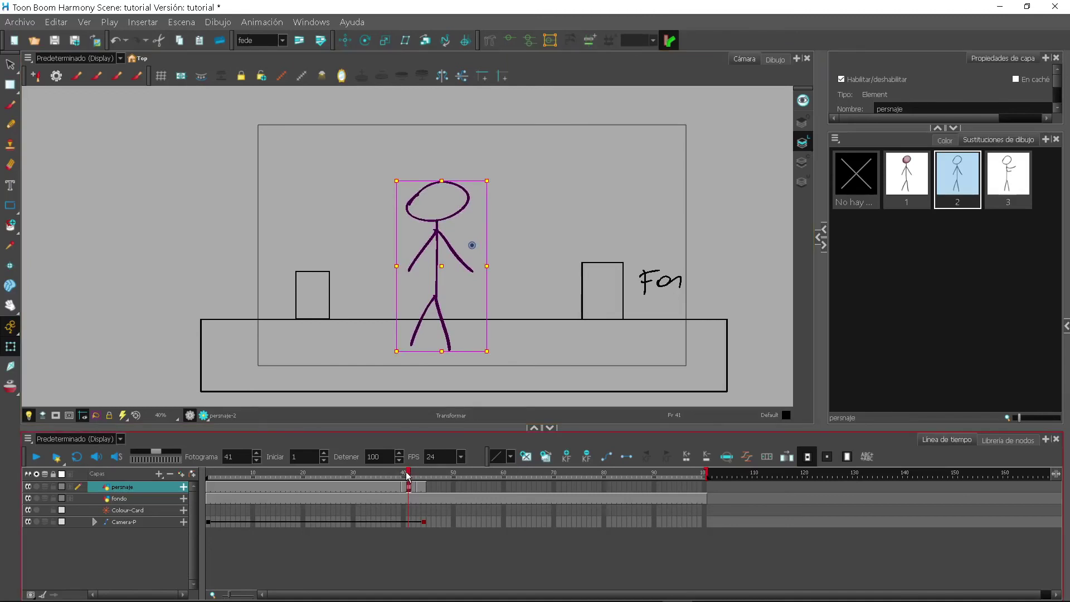
mouse_move(408, 474)
left_mouse_down()
mouse_move(327, 476)
mouse_move(408, 474)
left_mouse_up()
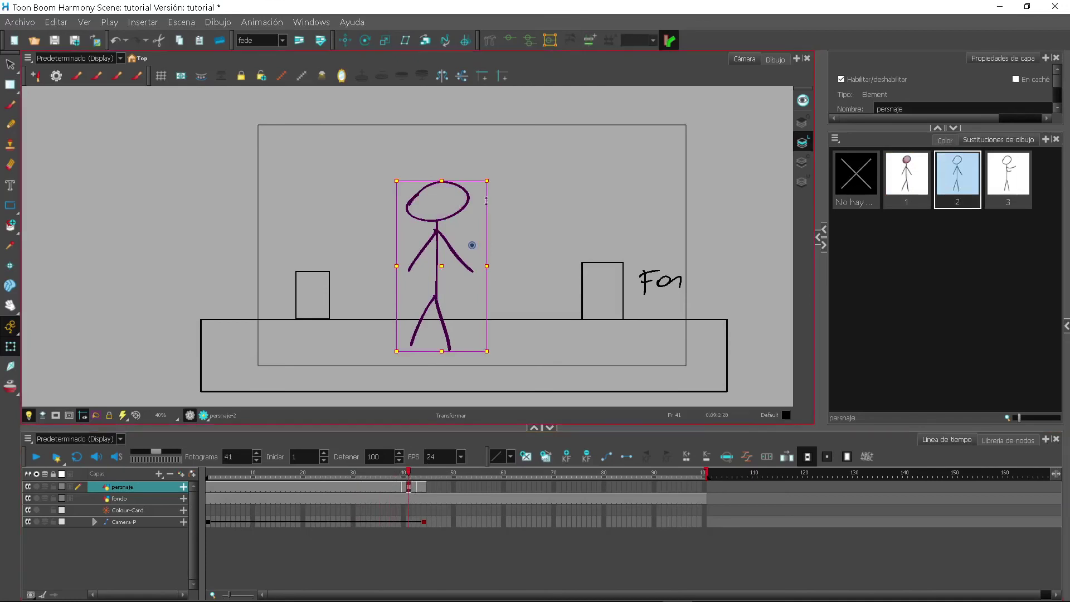
left_click_drag(487, 180, 497, 206)
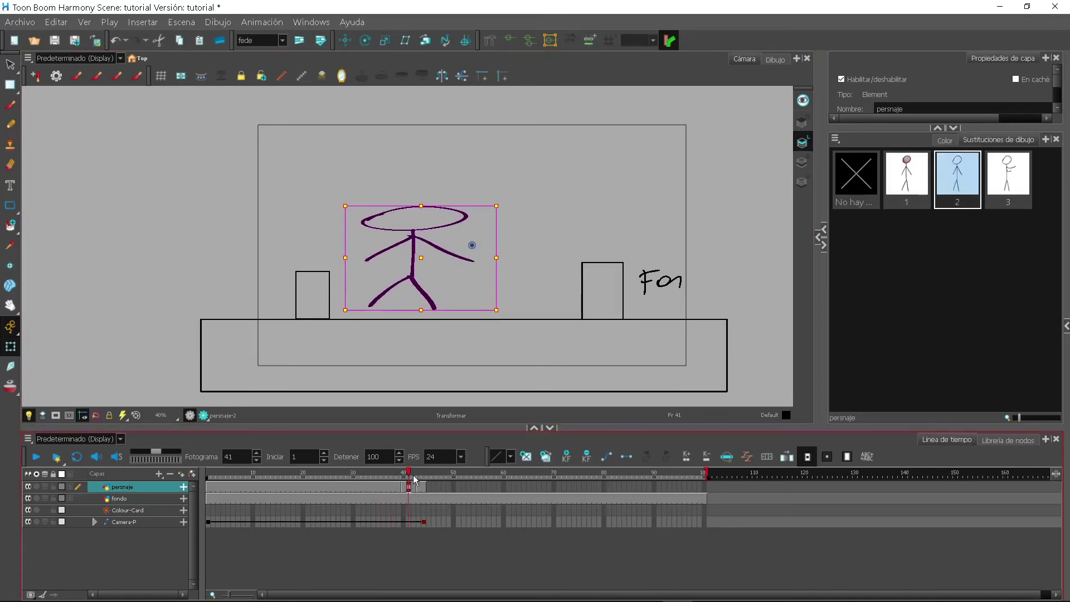
mouse_move(411, 476)
left_mouse_down()
mouse_move(341, 479)
mouse_move(423, 479)
mouse_move(389, 481)
left_mouse_up()
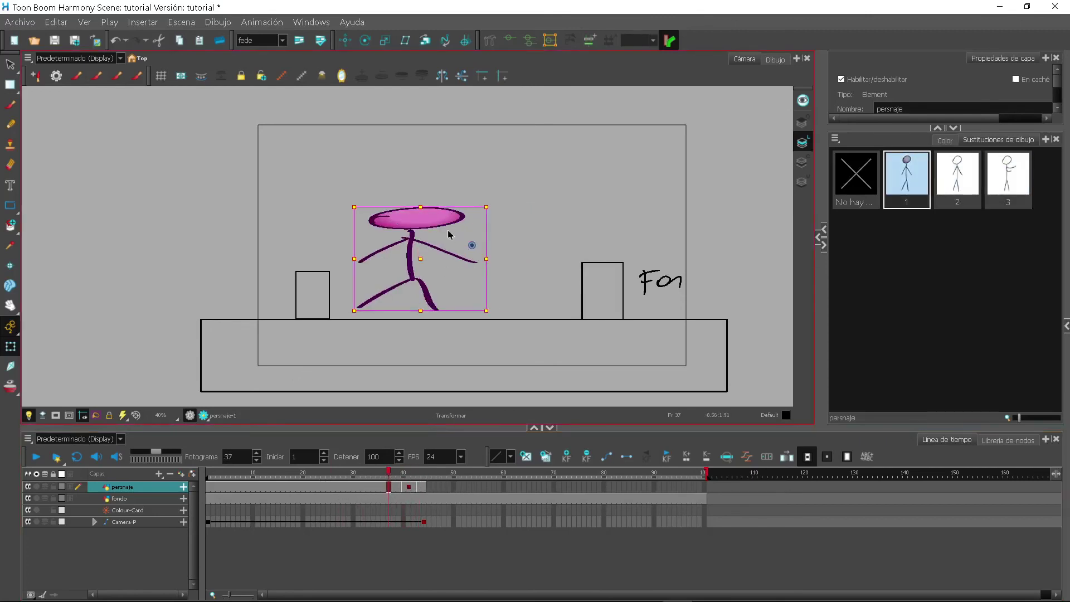
left_click(408, 488)
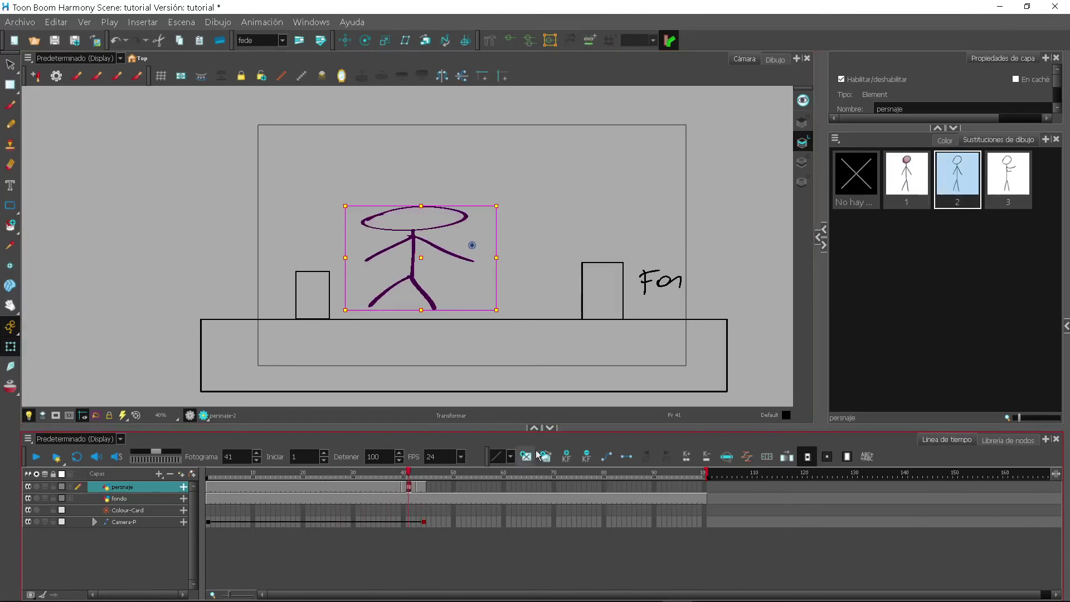
left_click(586, 458)
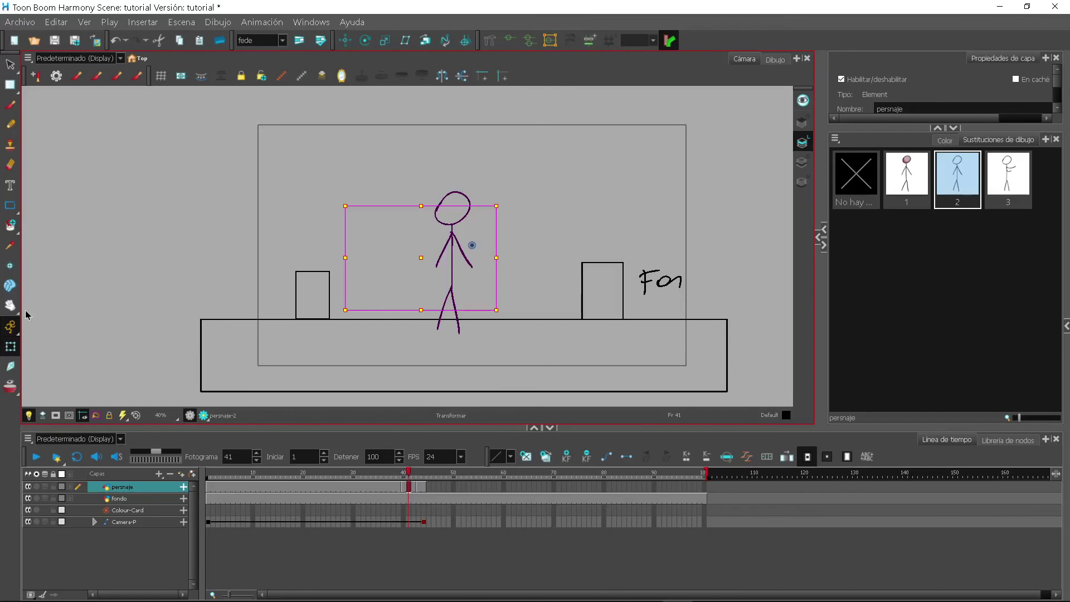
Step: Scale the Camera-P frame down around the figure at frame 44 and play the camera zoom from frame 1
left_click(424, 521)
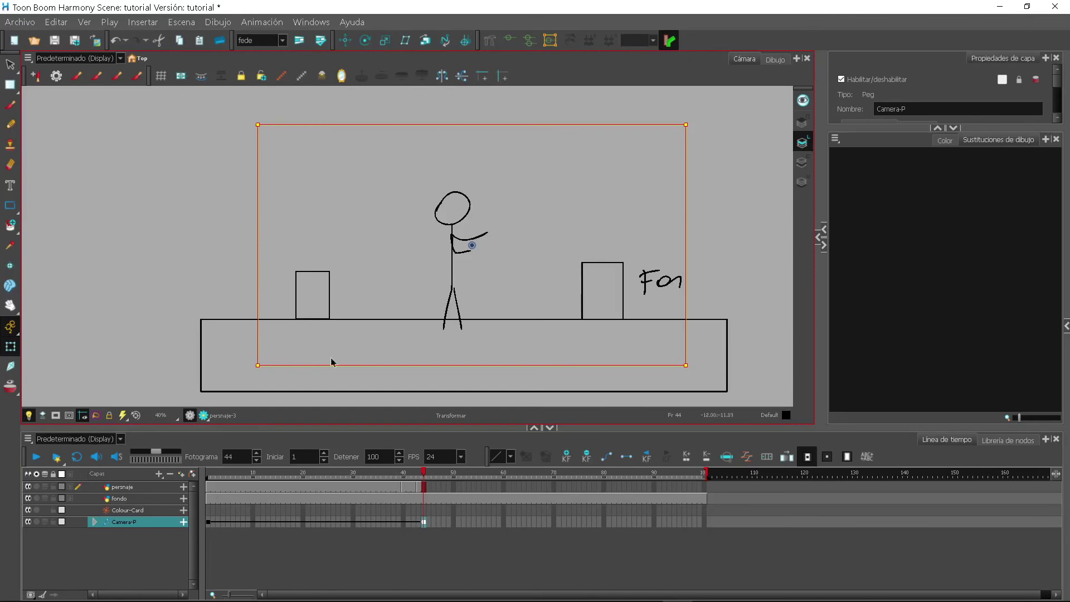
left_click_drag(688, 122, 465, 255)
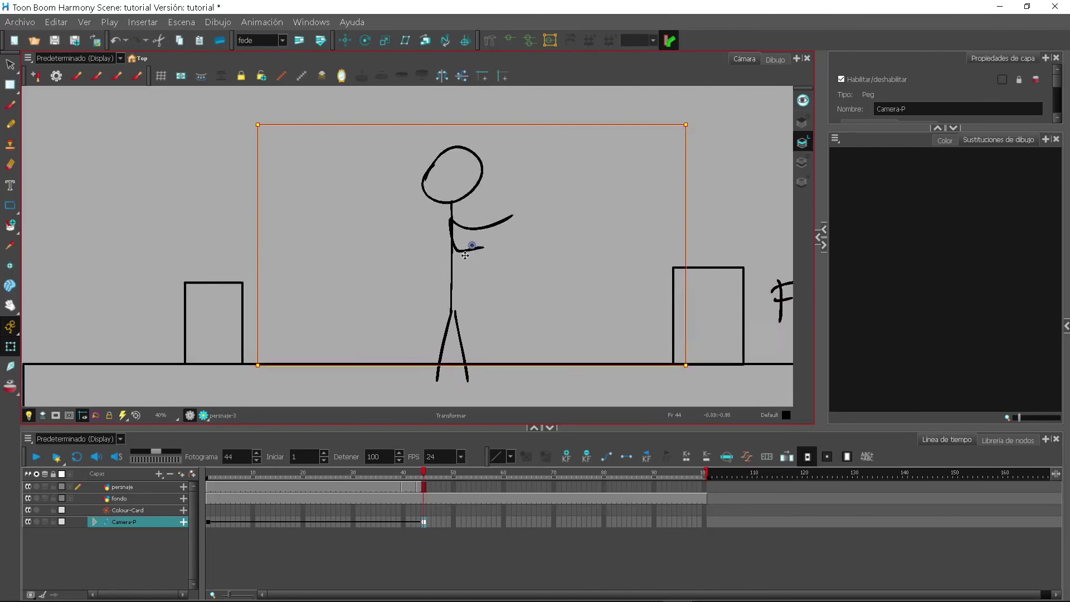
left_click(477, 240)
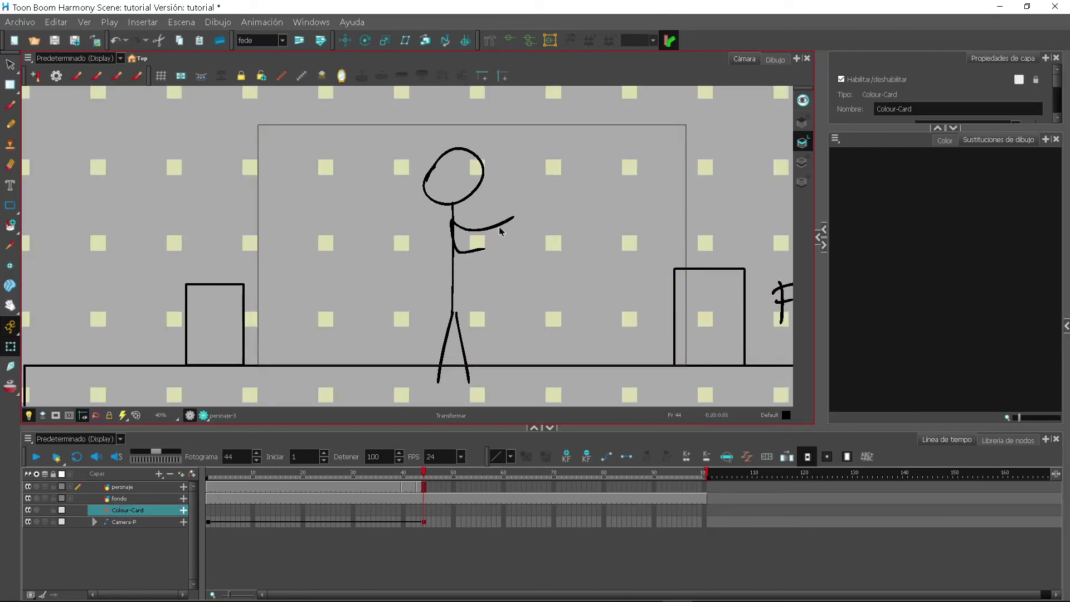
left_click(424, 522)
mouse_move(480, 246)
left_mouse_down()
mouse_move(496, 266)
mouse_move(444, 227)
mouse_move(473, 262)
mouse_move(471, 239)
left_mouse_up()
left_click_drag(424, 473, 204, 475)
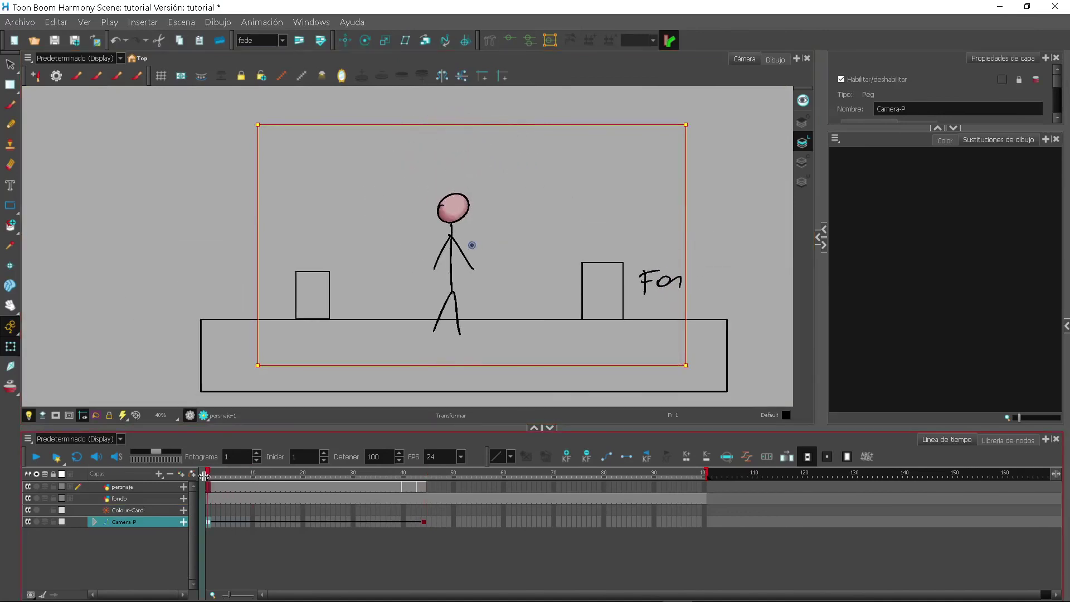
key("Return")
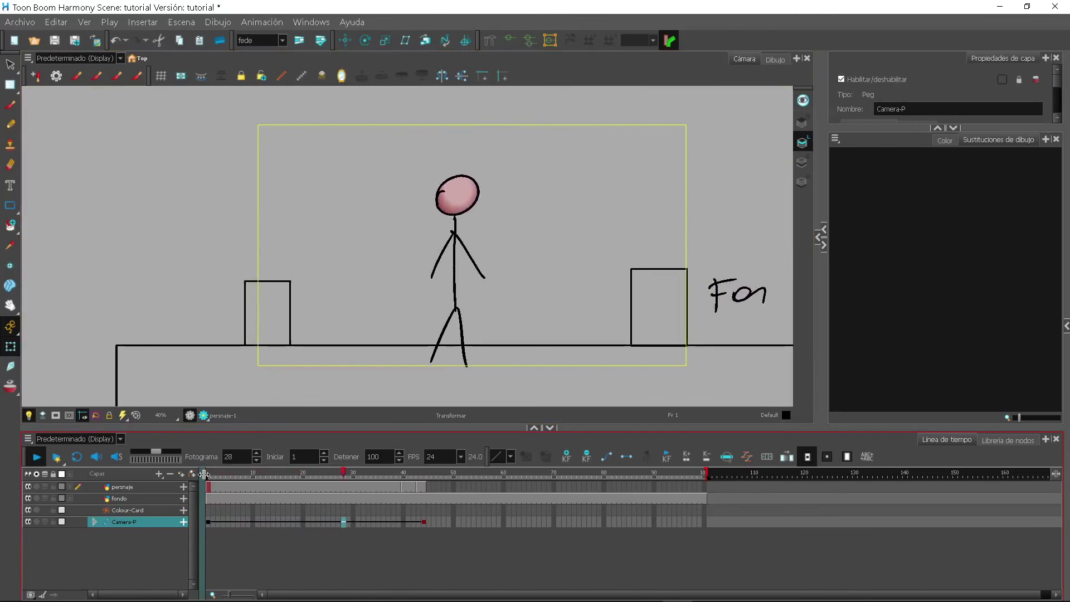
Step: Stop playback and expose drawing 3 on the persnaje layer's empty cells from frame 45 through frame 100
key("Return")
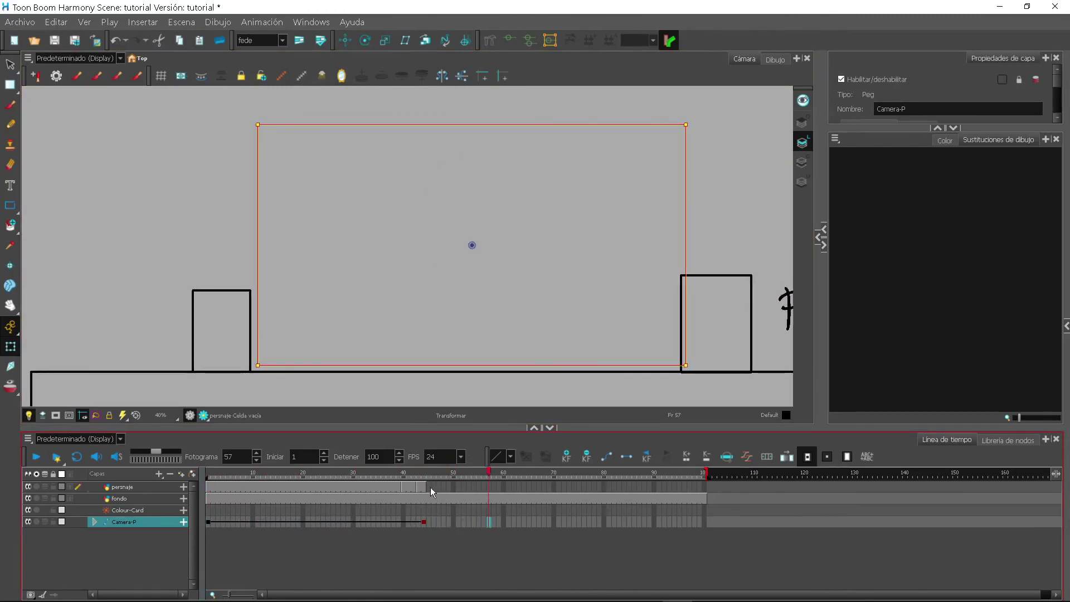
left_click(431, 487)
left_click(700, 486)
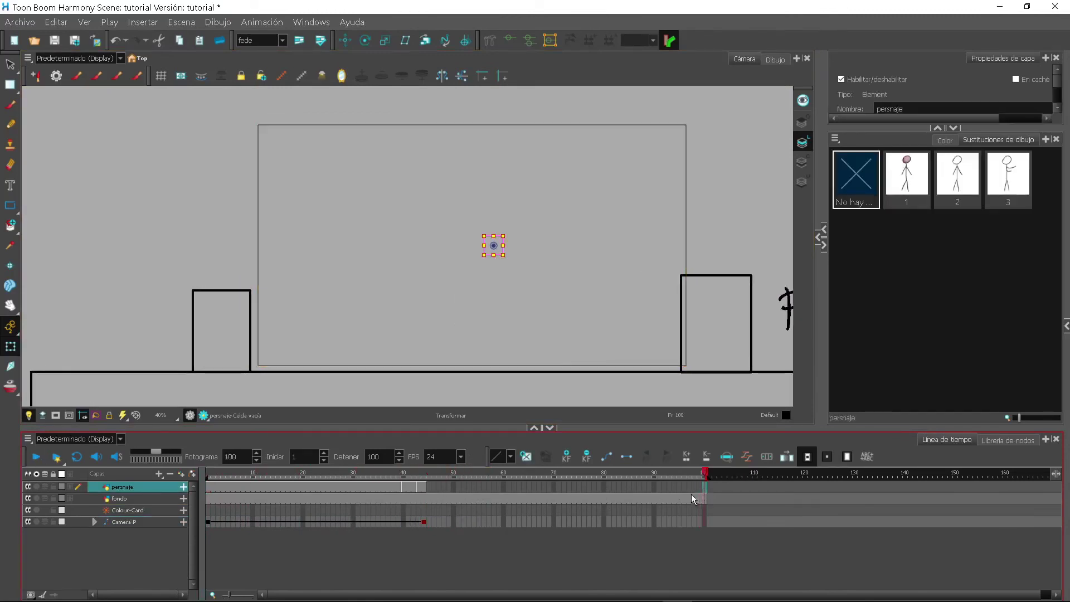
type("3")
key("Return")
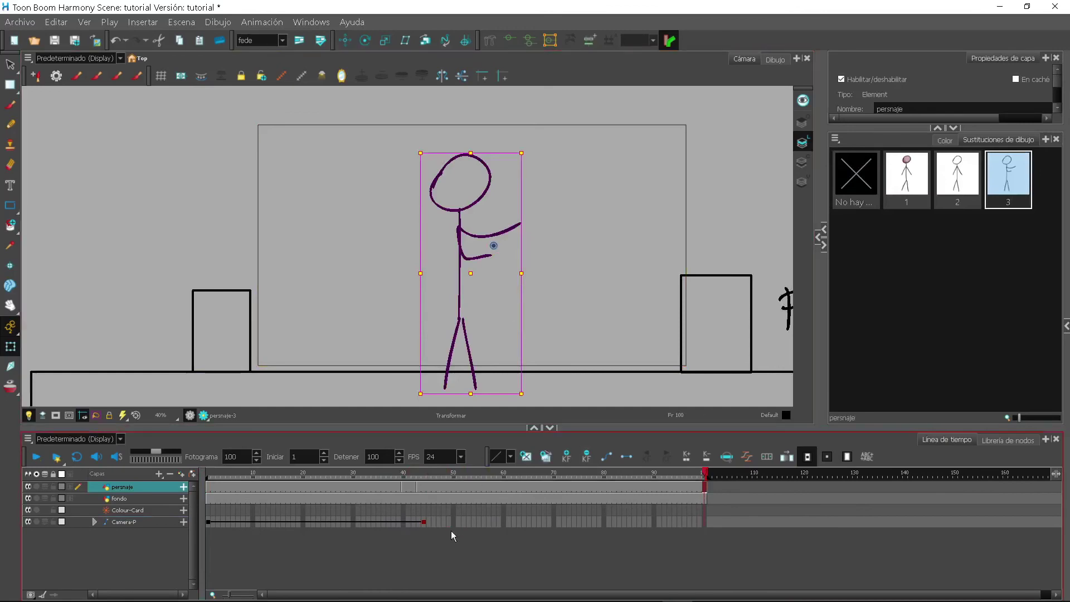
Step: Shift the Camera-P frame to the right of the figure at frame 100 and play the camera move from frame 1
left_click(702, 522)
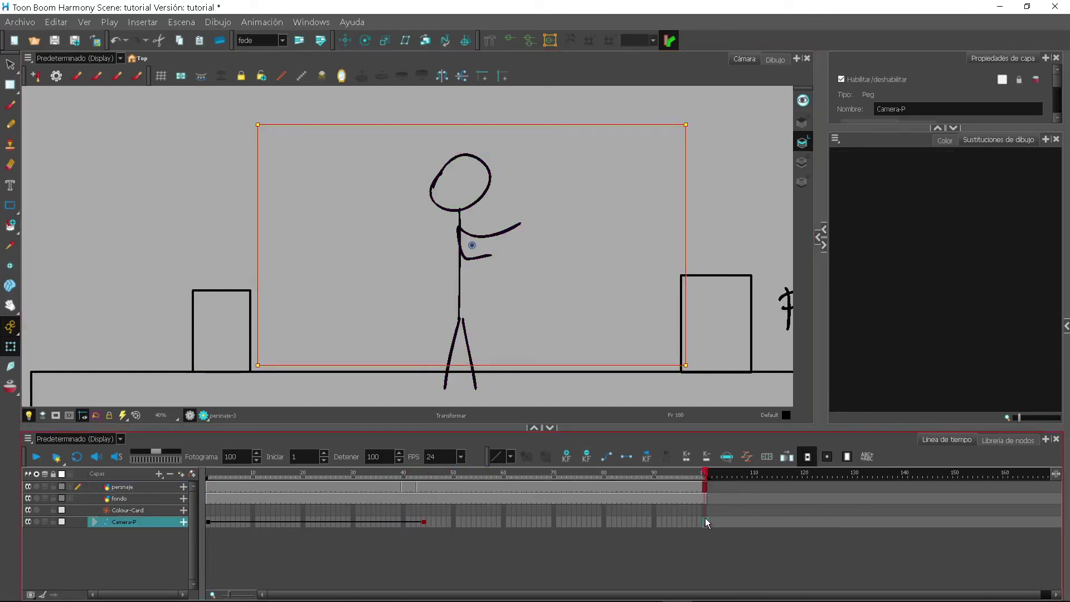
left_click_drag(481, 246, 523, 241)
left_click_drag(233, 473, 202, 471)
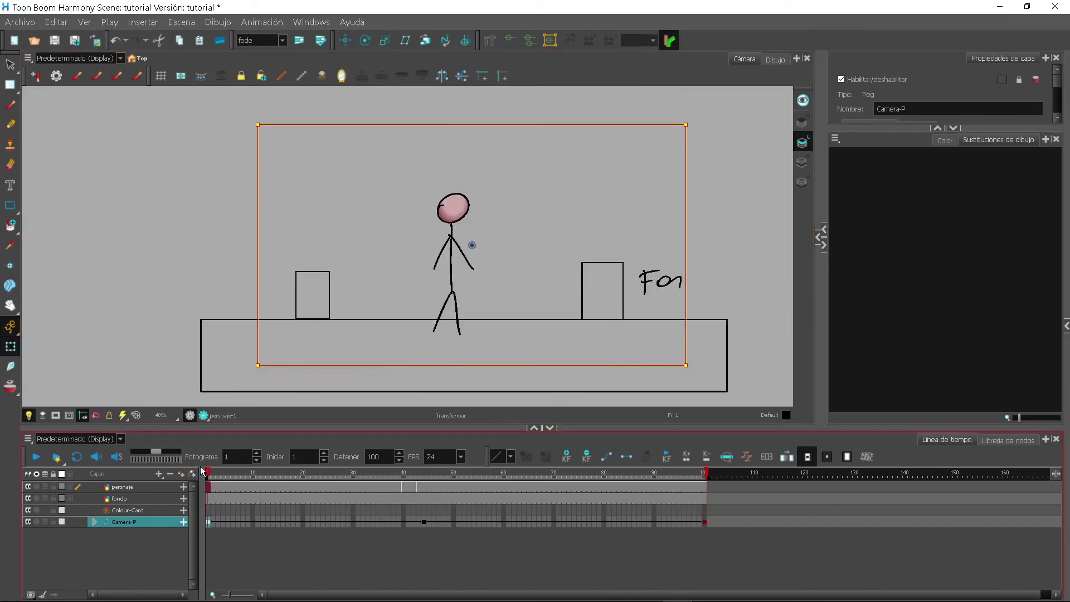
key("Return")
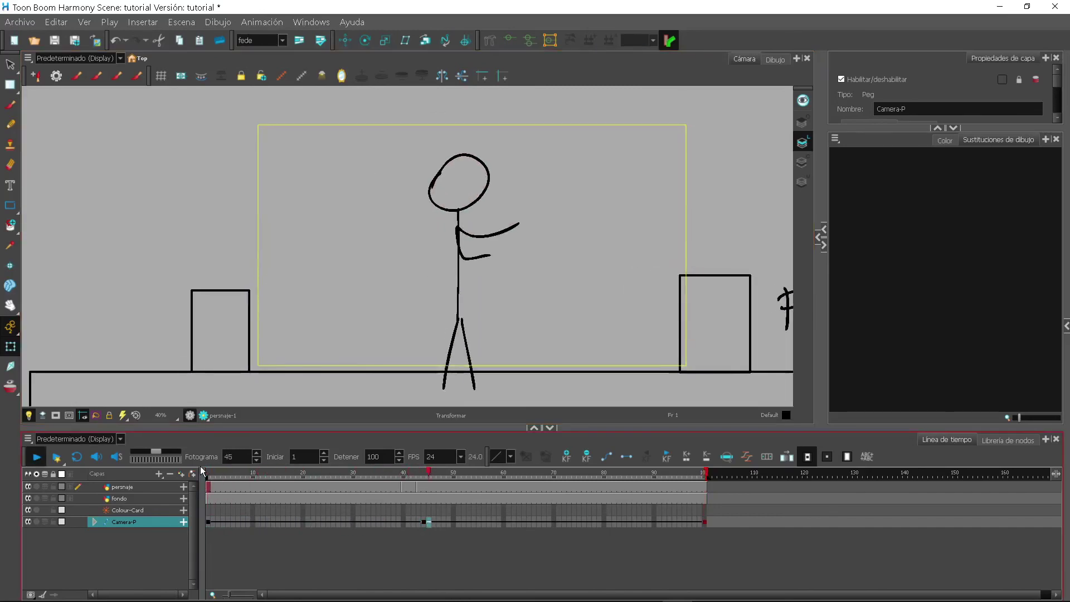
key("Return")
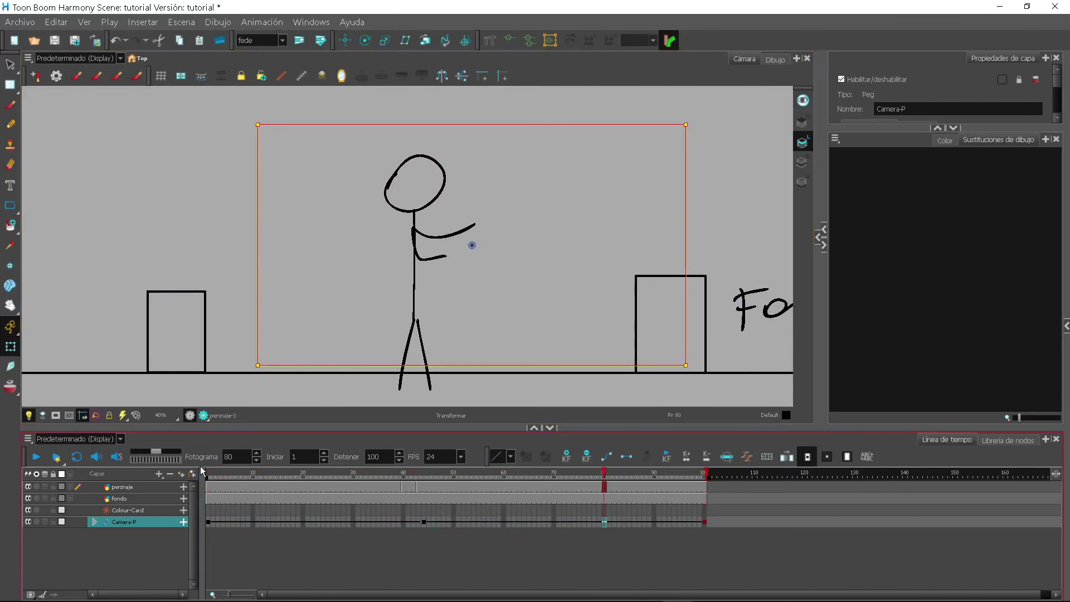
Step: Turn on the camera mask and play the masked scene from frame 1
left_click(58, 415)
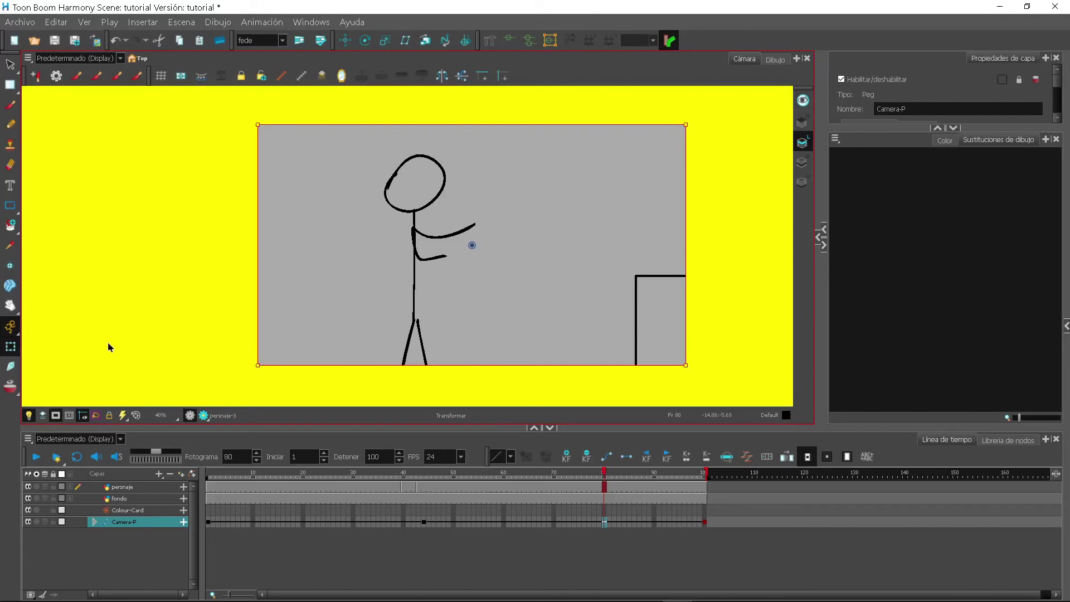
scroll(576, 233, "down", 2)
left_click_drag(590, 237, 499, 246)
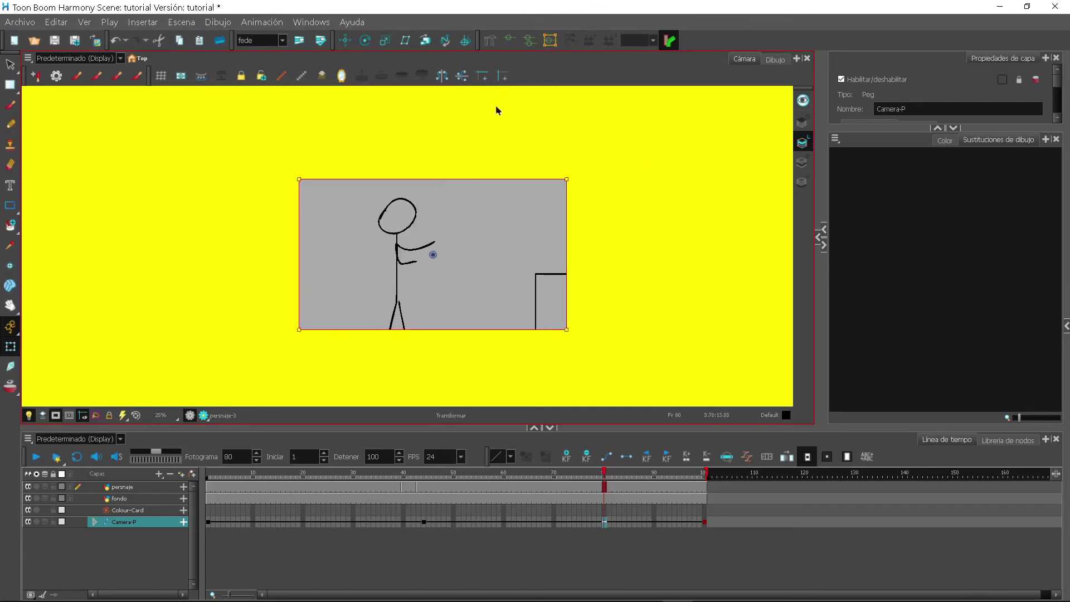
left_click_drag(229, 474, 195, 476)
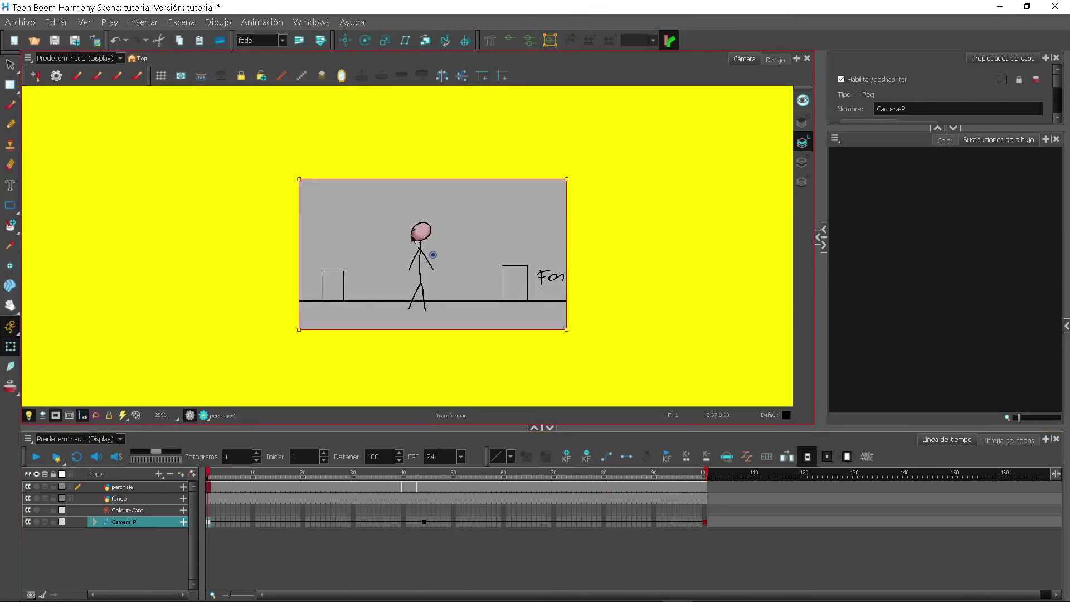
scroll(405, 252, "up", 2)
key("Return")
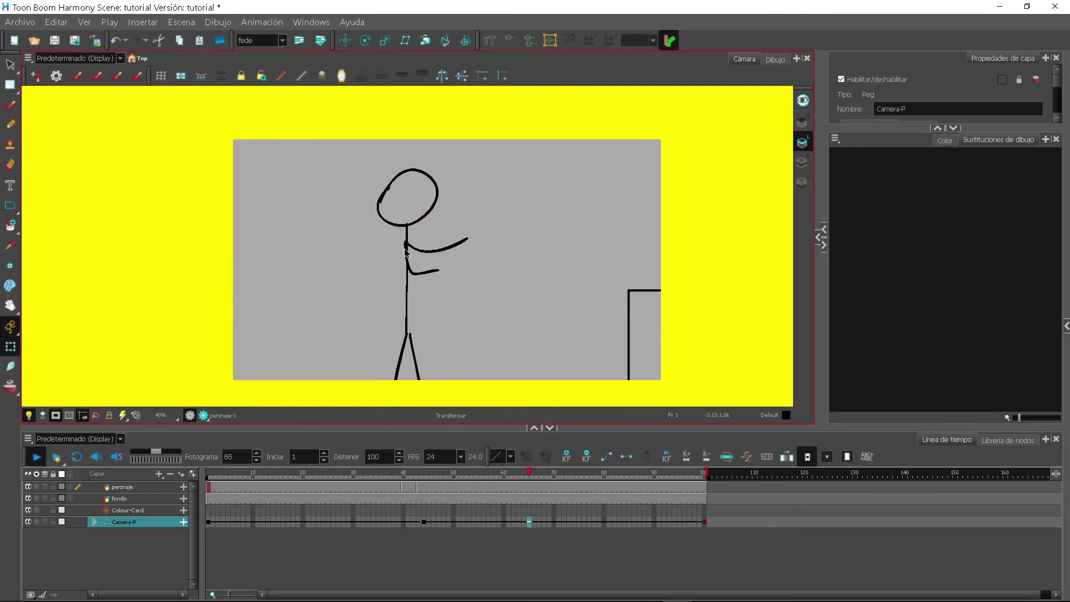
left_click(59, 438)
Step: Show the safe area guides, save the scene, and play the animation from frame 1
left_click(55, 417)
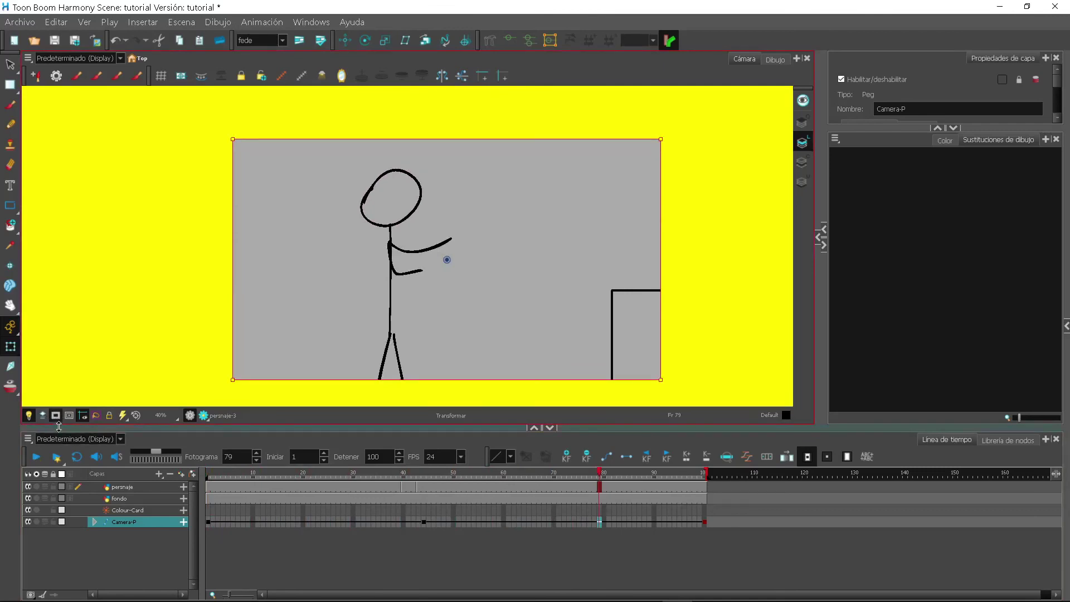
left_click(69, 417)
key("ctrl+s")
left_click(210, 473)
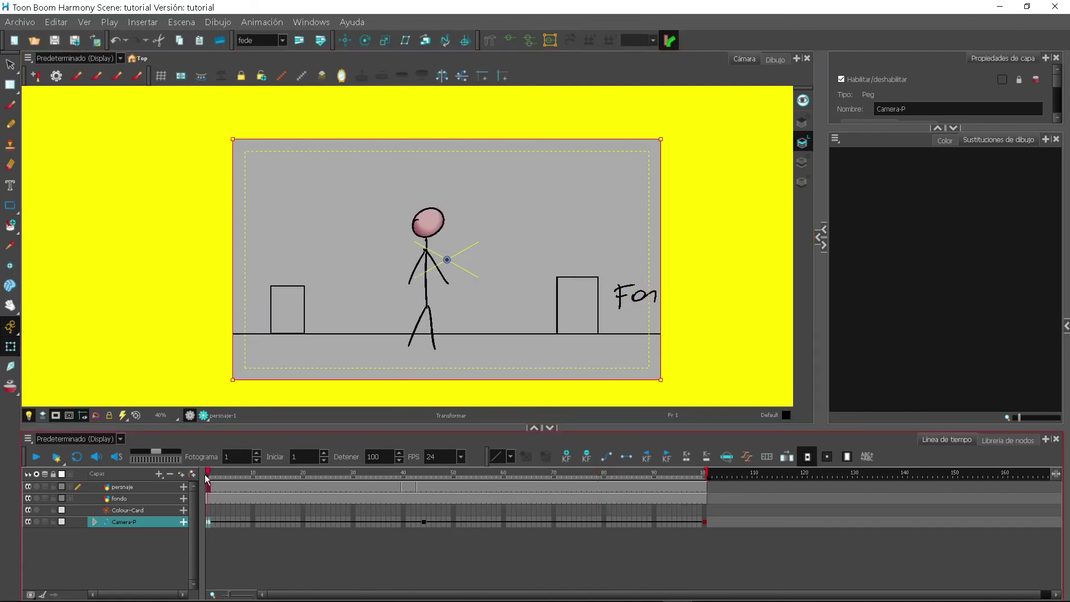
key("Return")
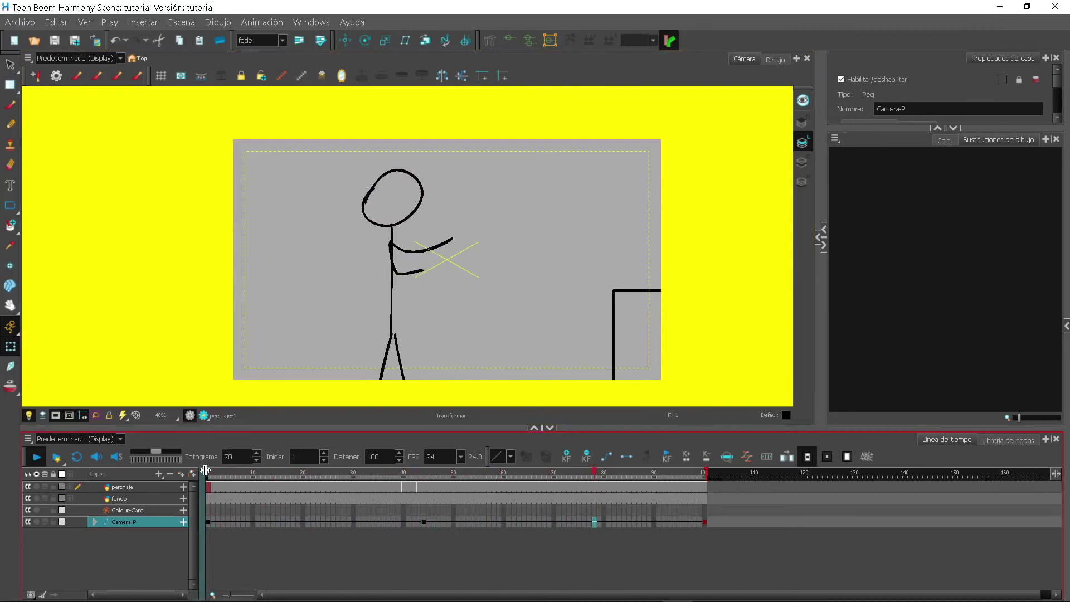
key("Return")
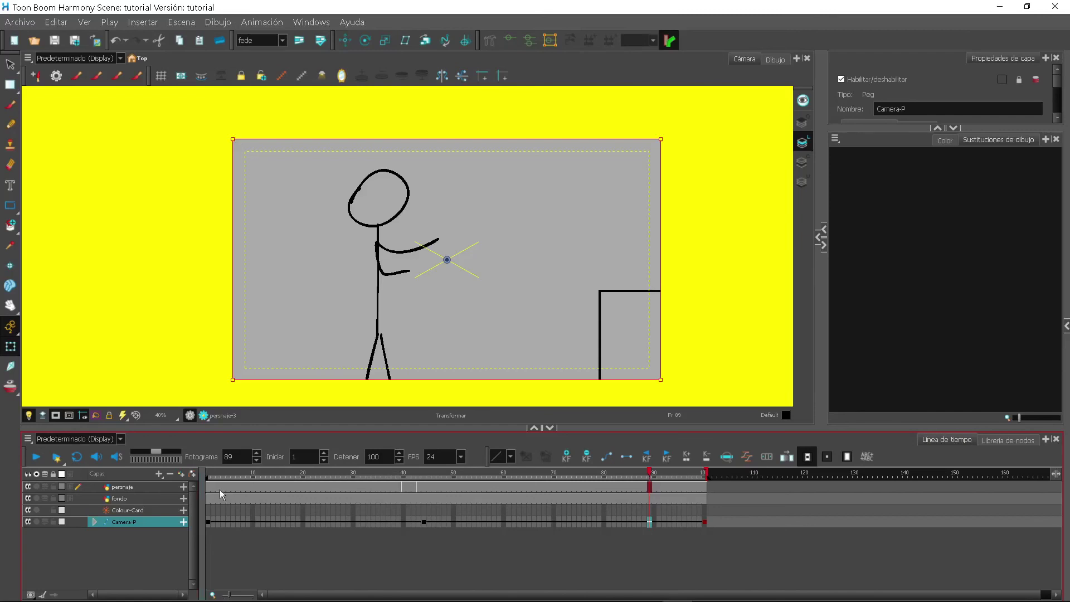
Step: Add a parent peg to the persnaje layer and place the persnaje-P node above its drawing in the Node View
left_click(211, 488)
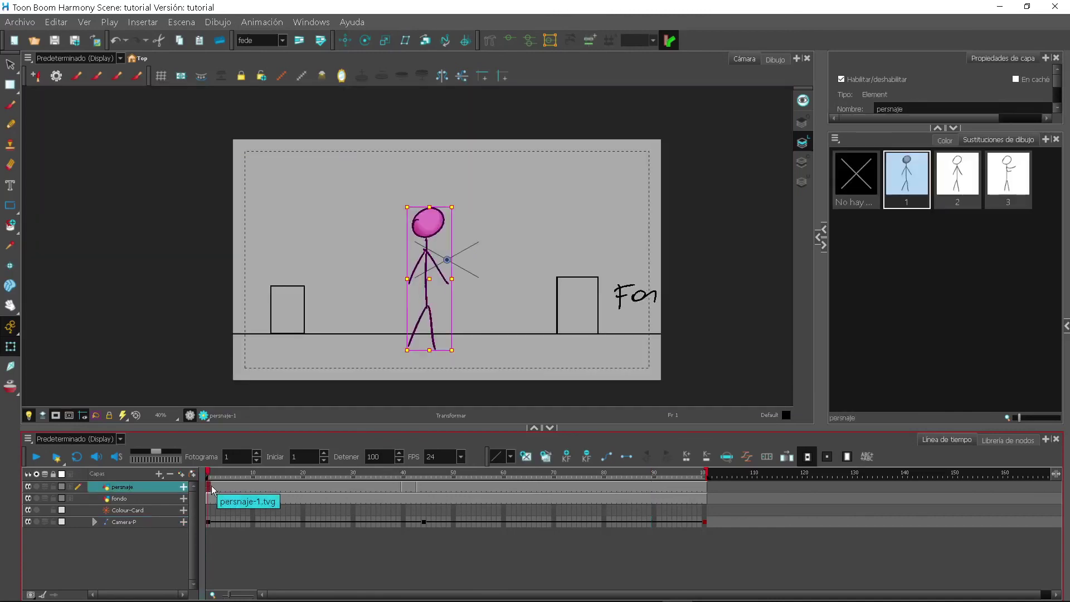
left_click(213, 489)
left_click(209, 492)
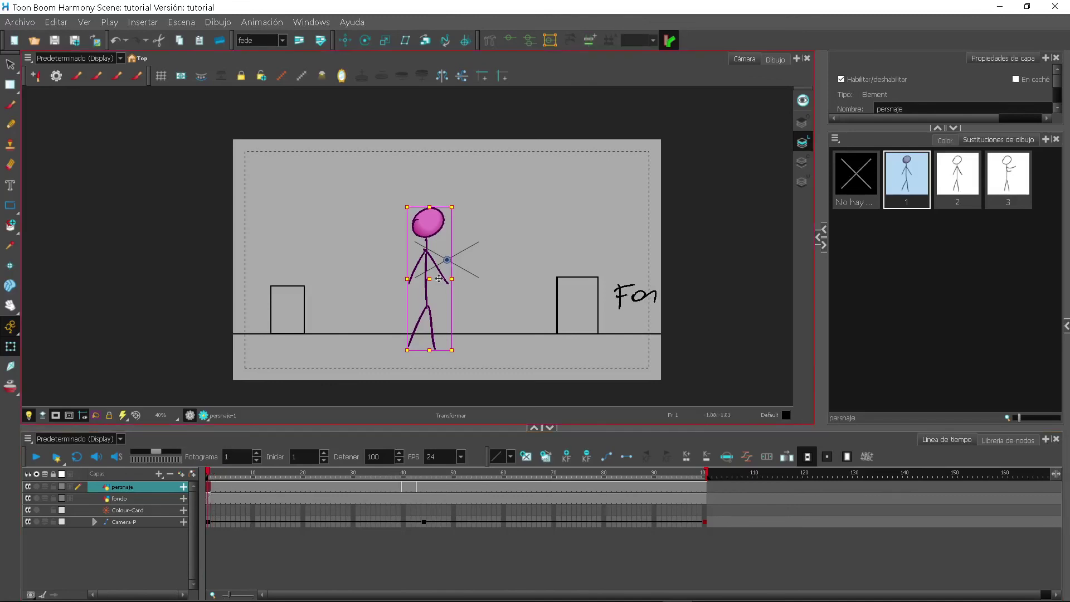
left_click(192, 474)
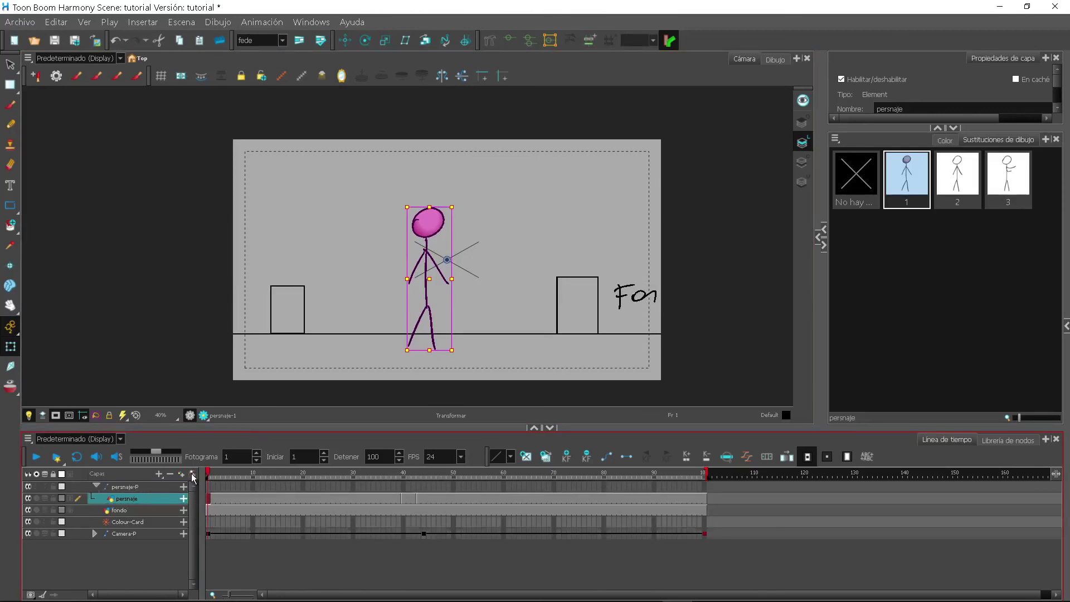
left_click(1066, 329)
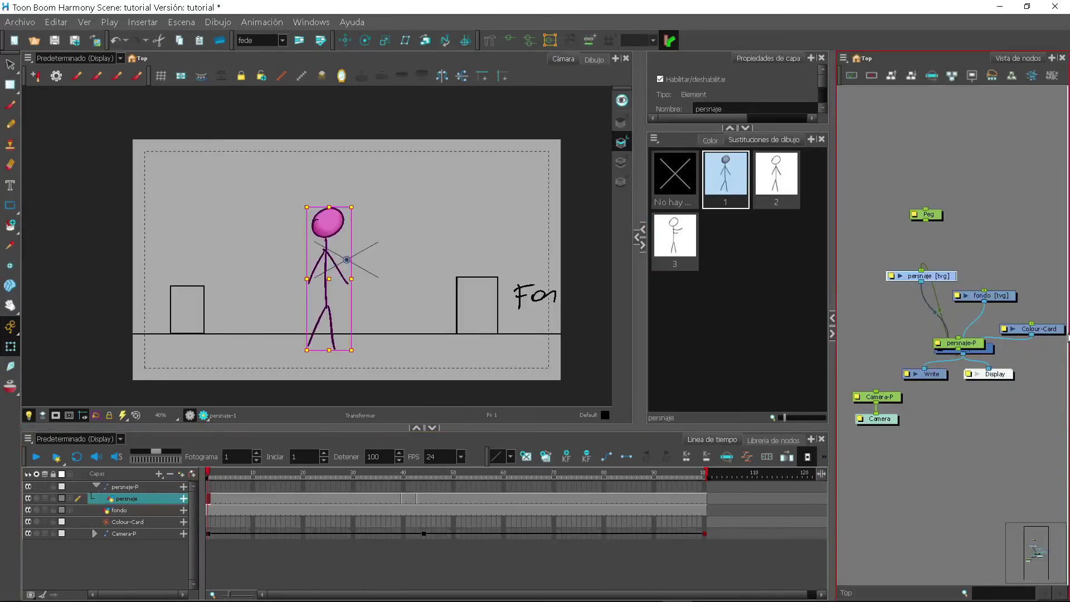
left_click_drag(975, 343, 934, 244)
Step: Add keyframes to the persnaje-P peg at frames 38 and 97
left_click(212, 491)
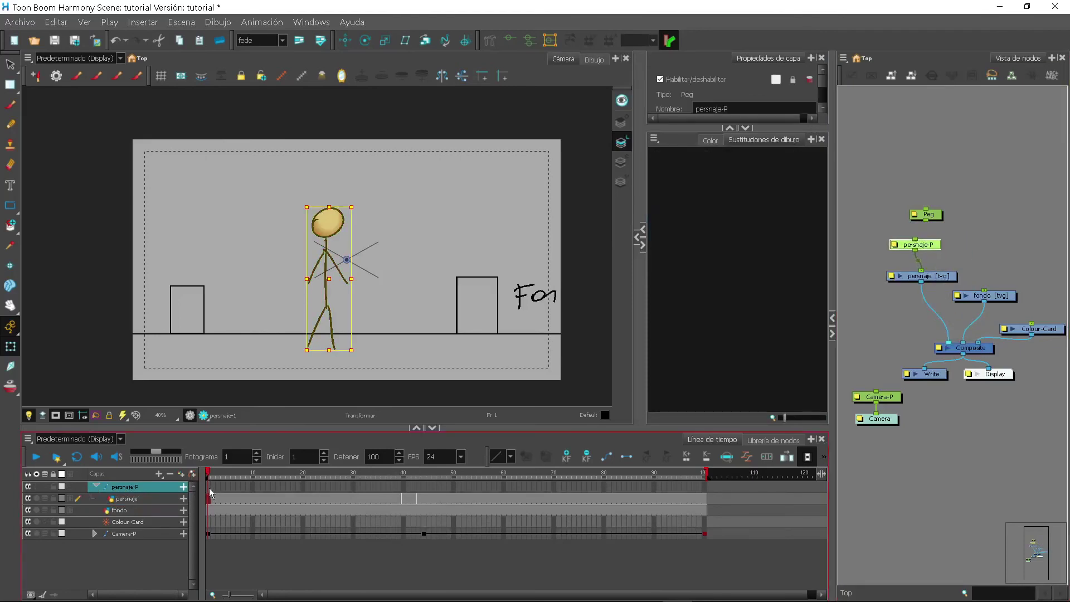
left_click(566, 456)
left_click(395, 499)
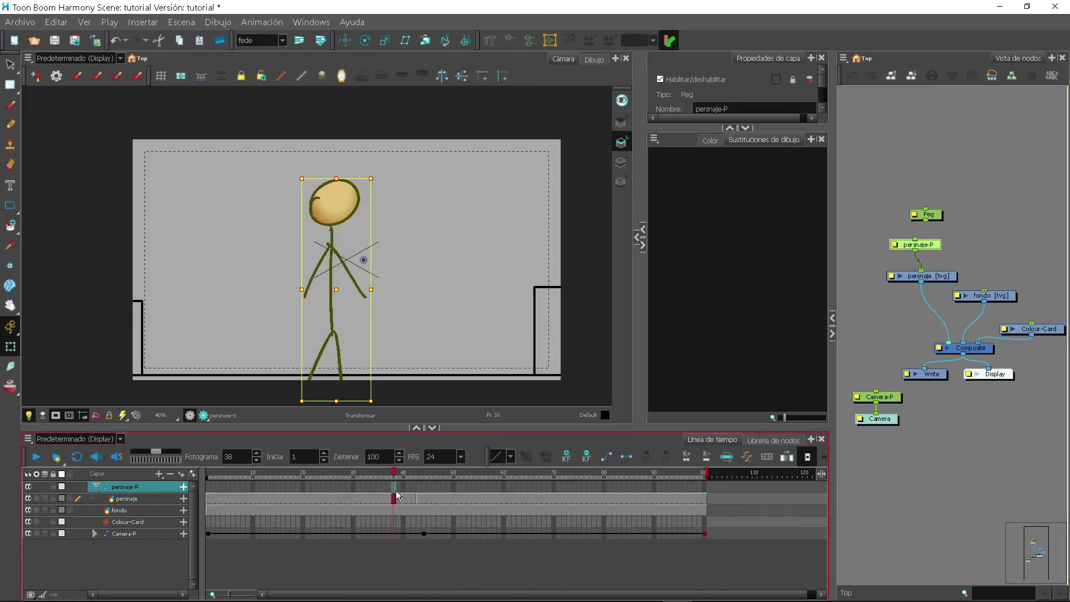
left_click(566, 457)
left_click(690, 497)
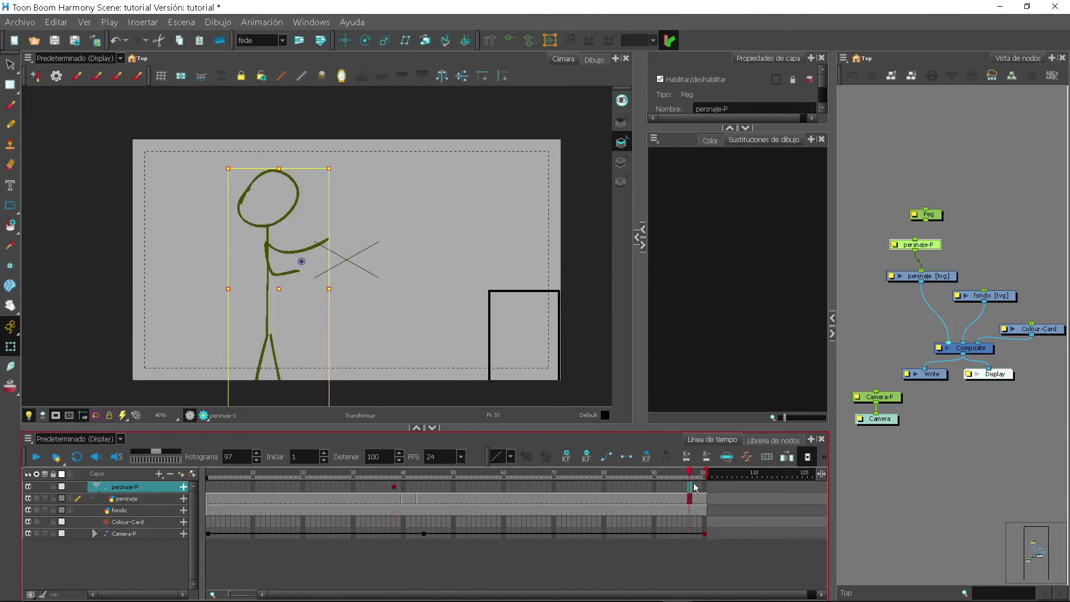
left_click(567, 457)
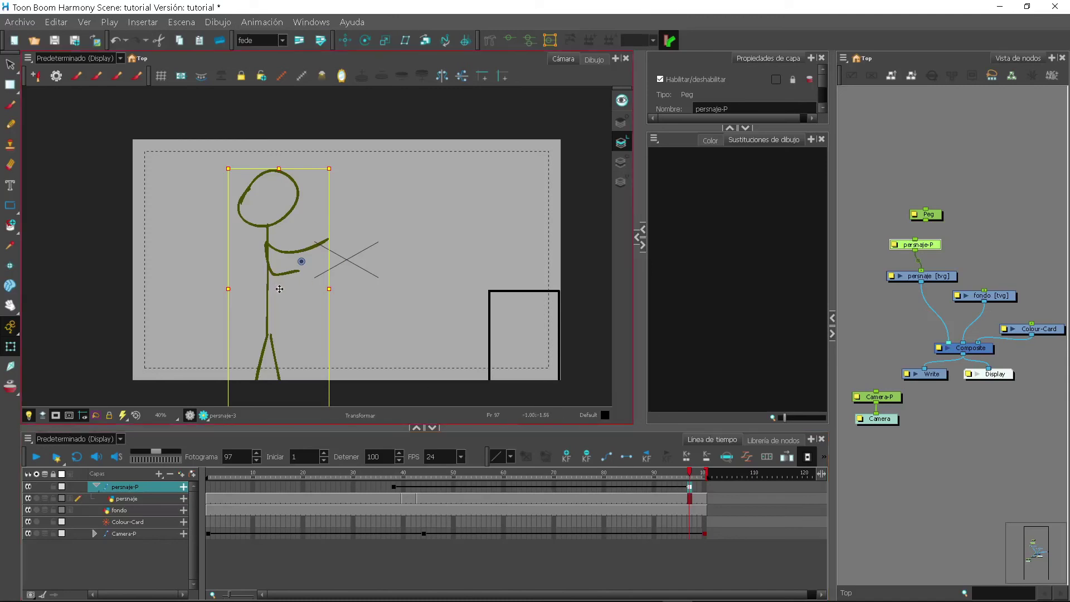
Step: Move the figure right onto the right-hand block at frame 97 and preview the motion
left_click_drag(281, 289, 506, 282)
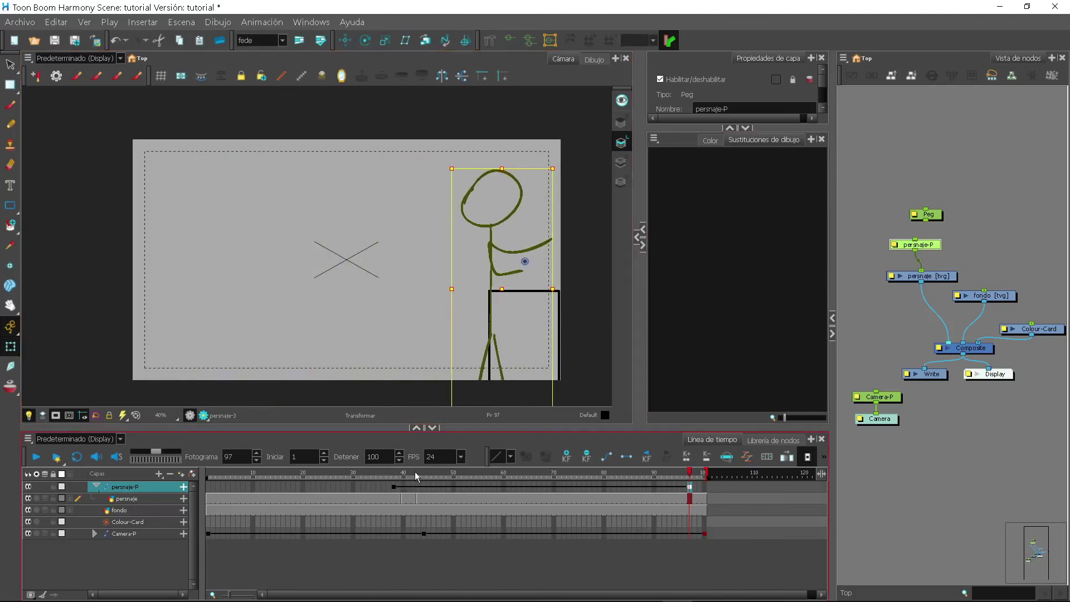
left_click_drag(379, 474, 344, 474)
key("Return")
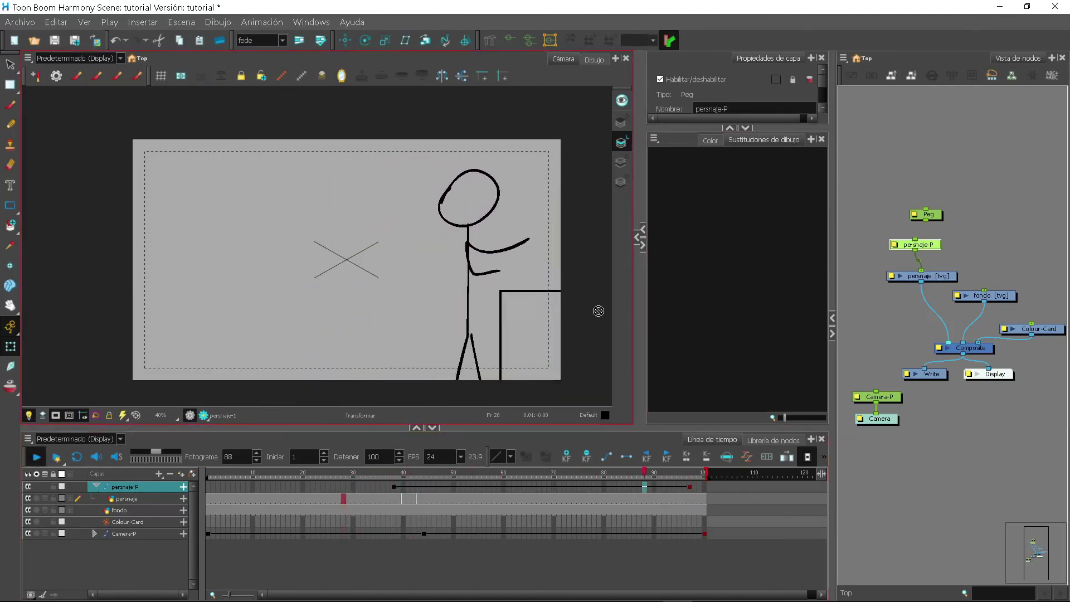
left_click(543, 279)
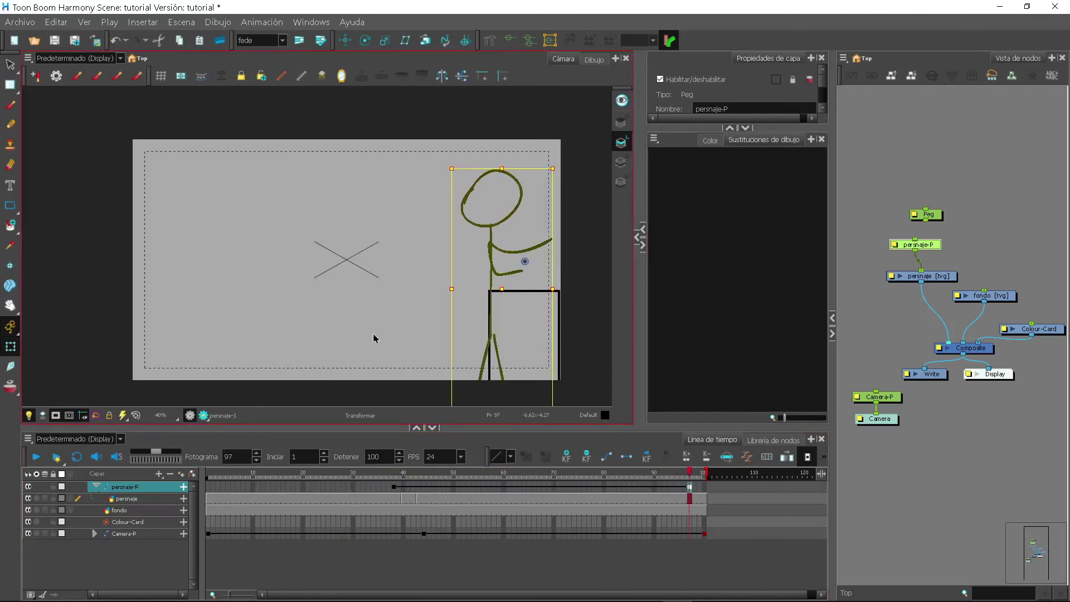
Step: Turn off the camera mask, move the figure past the camera frame's right edge at frame 97, and play from frame 27
scroll(372, 336, "down", 2)
left_click_drag(536, 322, 473, 298)
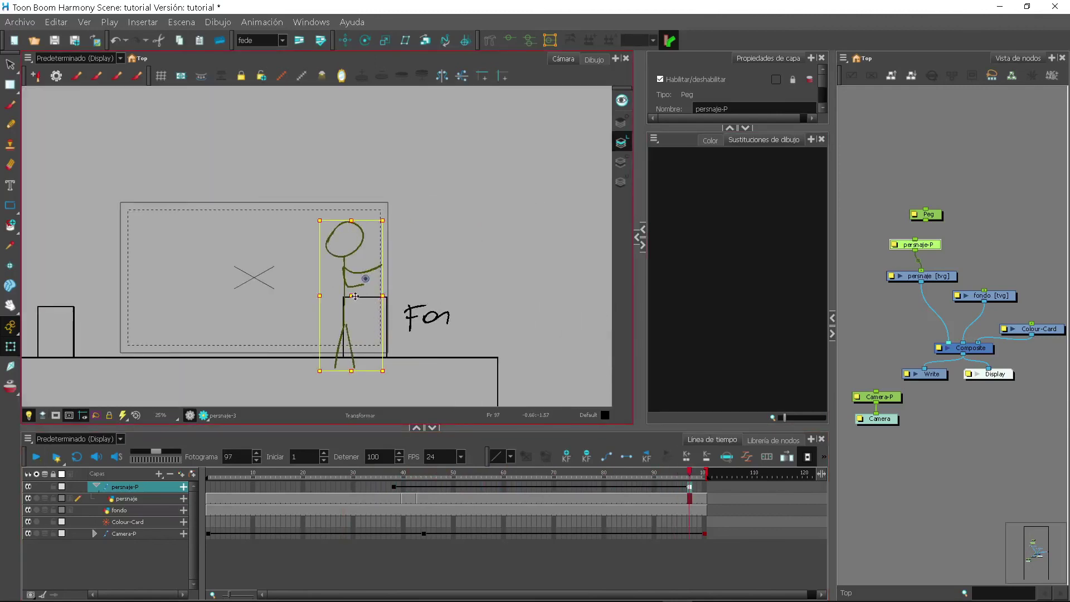
left_click(339, 473)
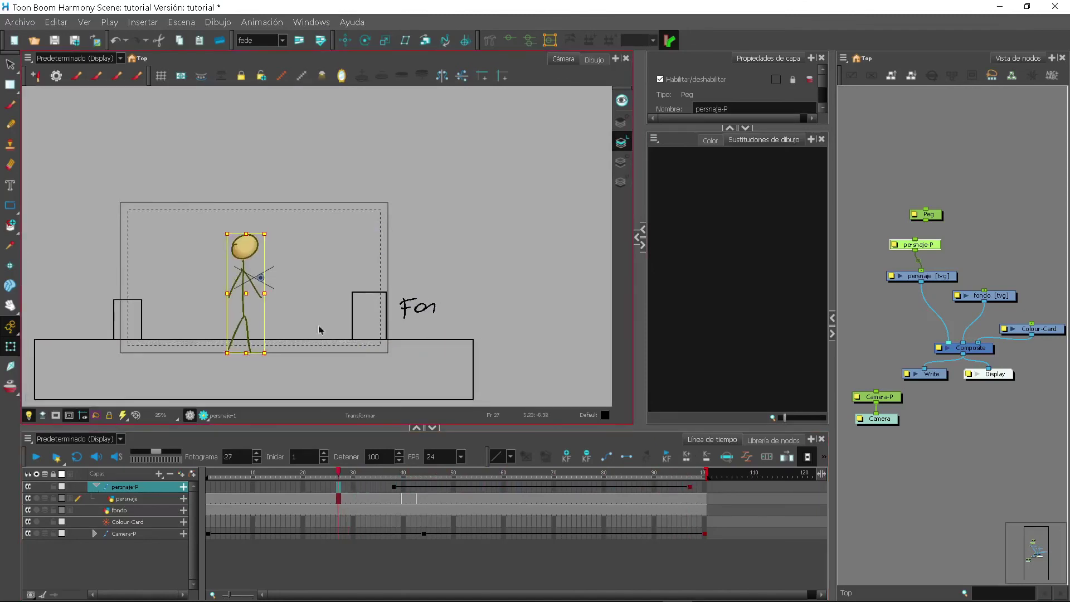
scroll(321, 322, "up", 3)
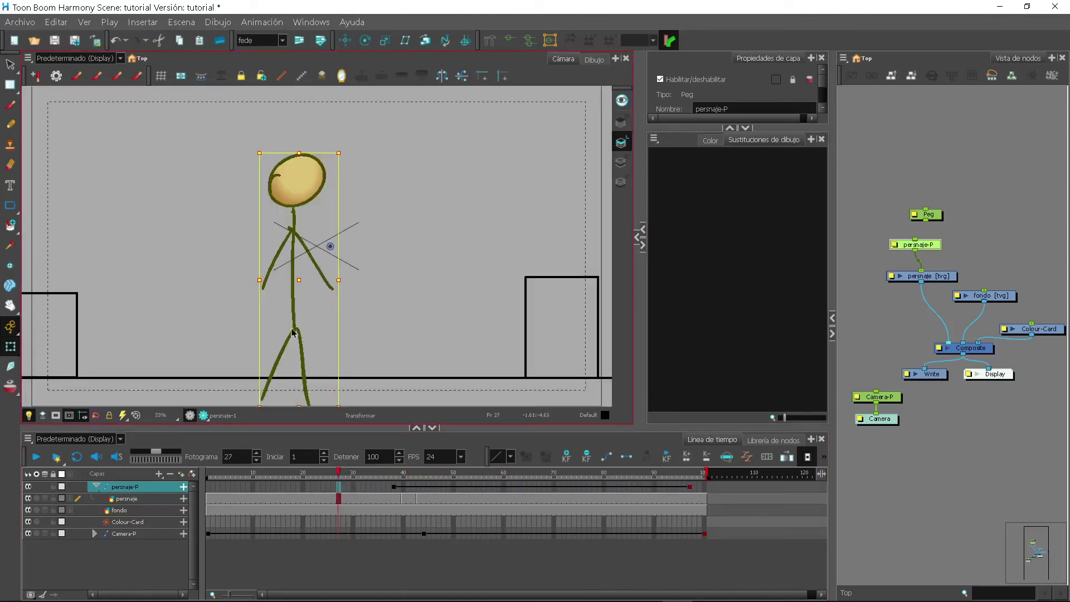
key("Return")
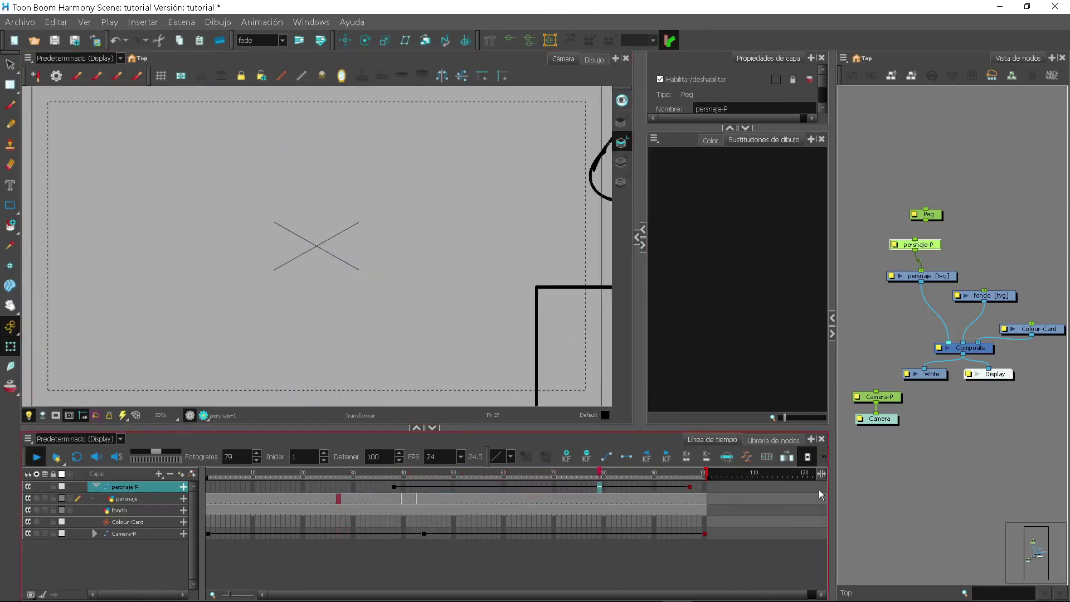
Step: Move the persnaje-P keyframe at frame 97 to frame 70 and play the faster exit
left_click(690, 488)
left_click_drag(690, 487, 554, 490)
key("Return")
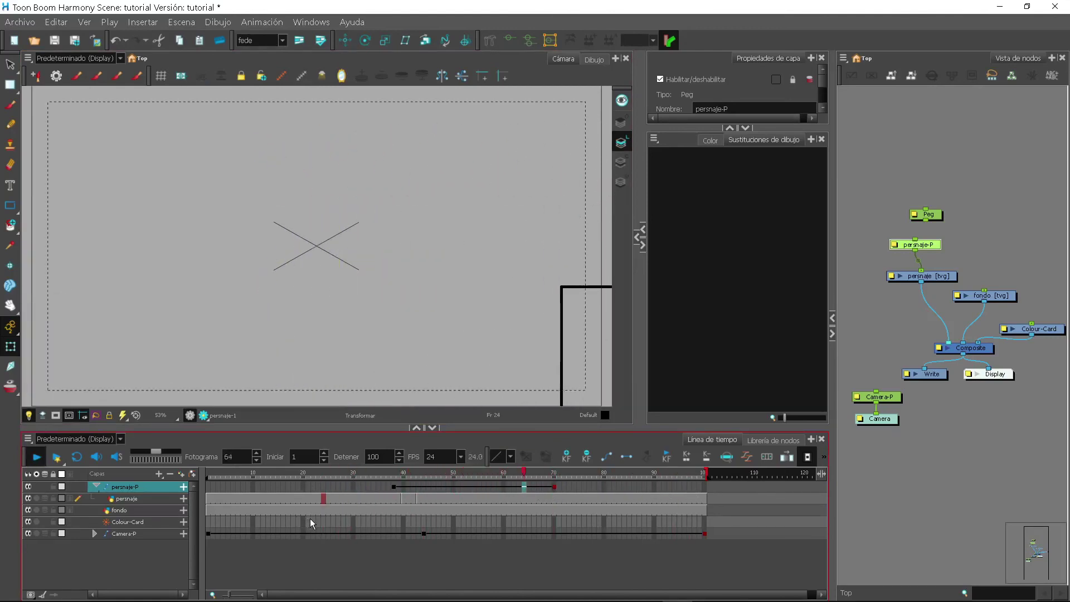
key("Return")
Step: Duplicate drawing 3 at frame 50 of the persnaje layer
left_click(434, 498)
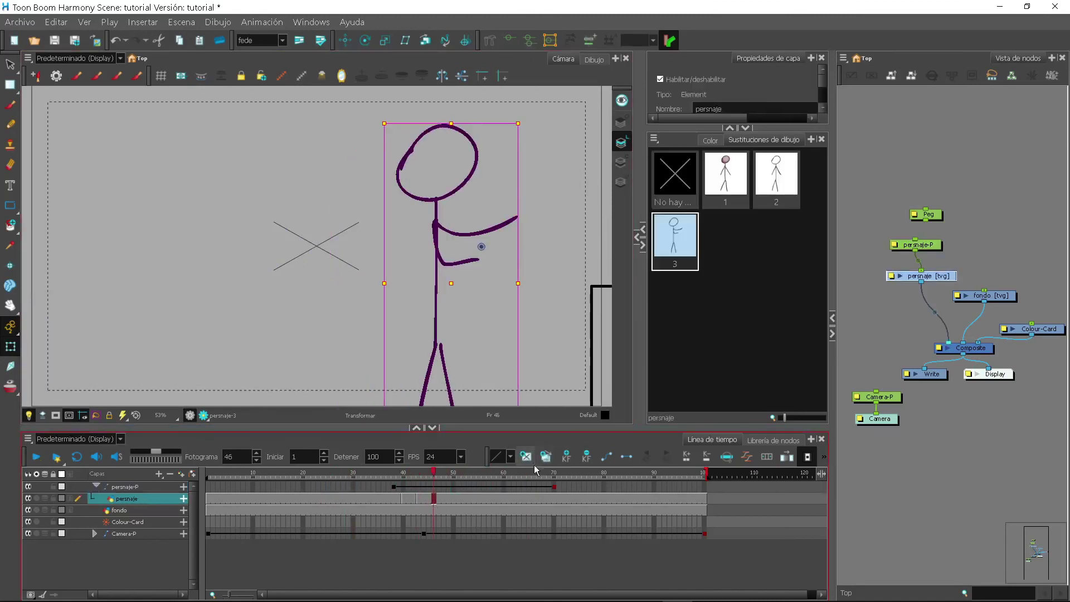
left_click(451, 500)
left_click(671, 260)
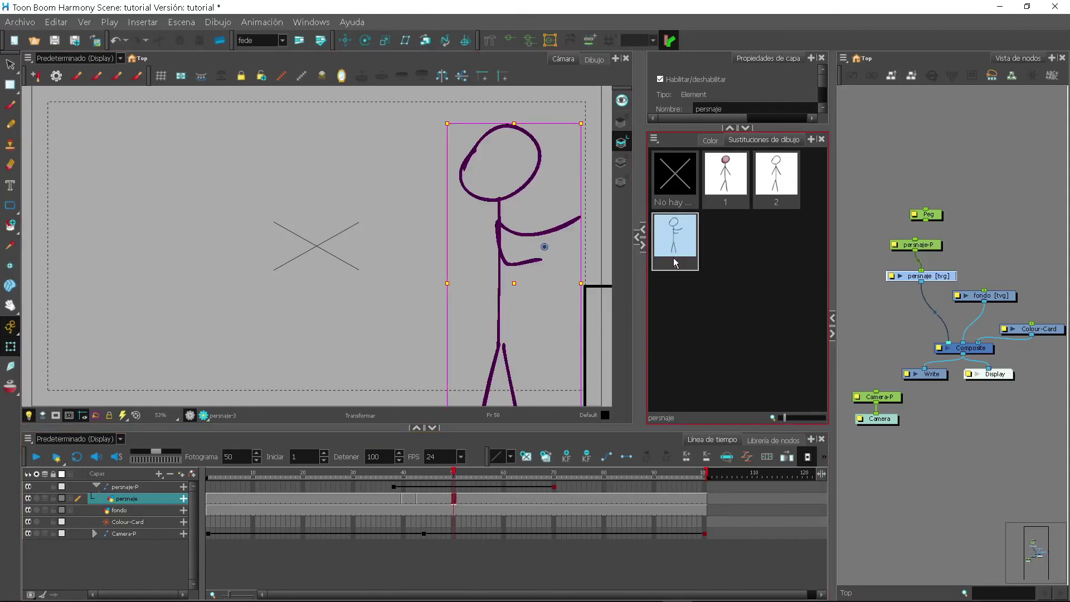
left_click(436, 468)
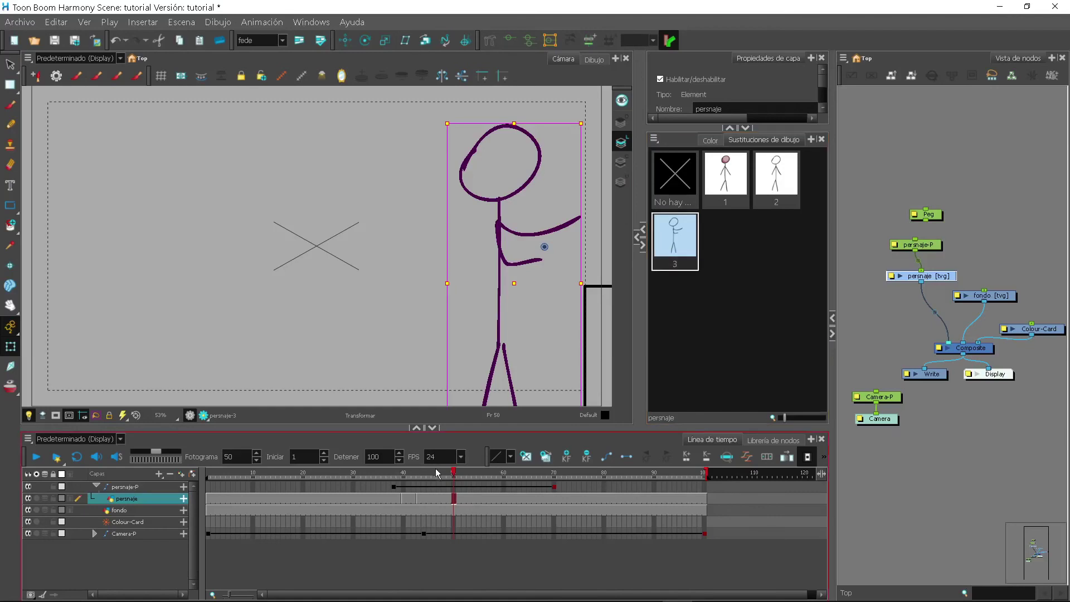
left_click(544, 459)
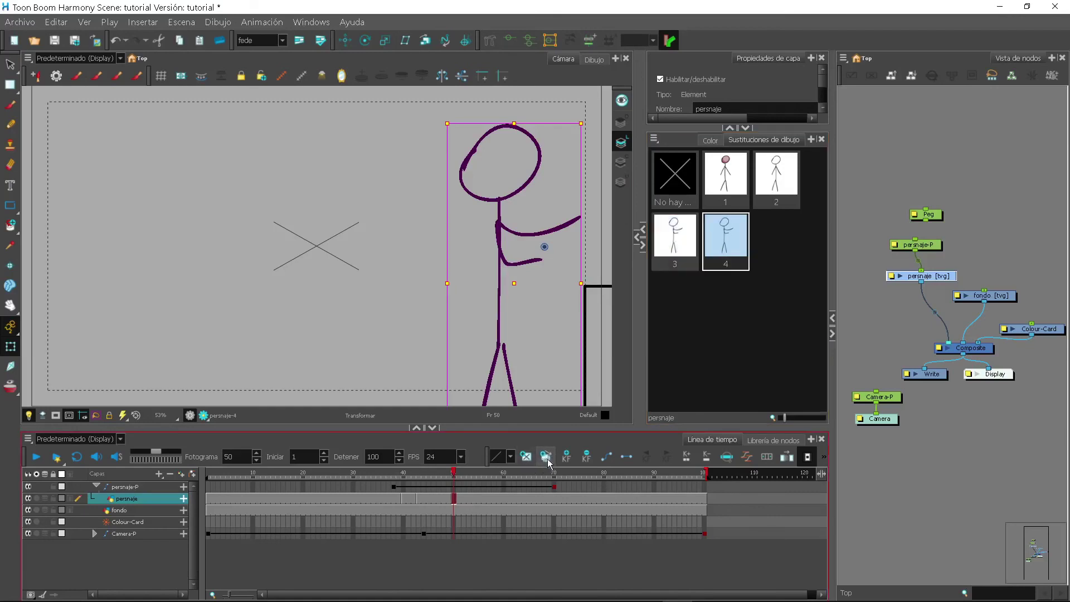
Step: Delete the arms in drawing 4 of the persnaje layer and draw bent running arms, one lowered and one raised
key("alt+s")
left_click(555, 222)
key("Delete")
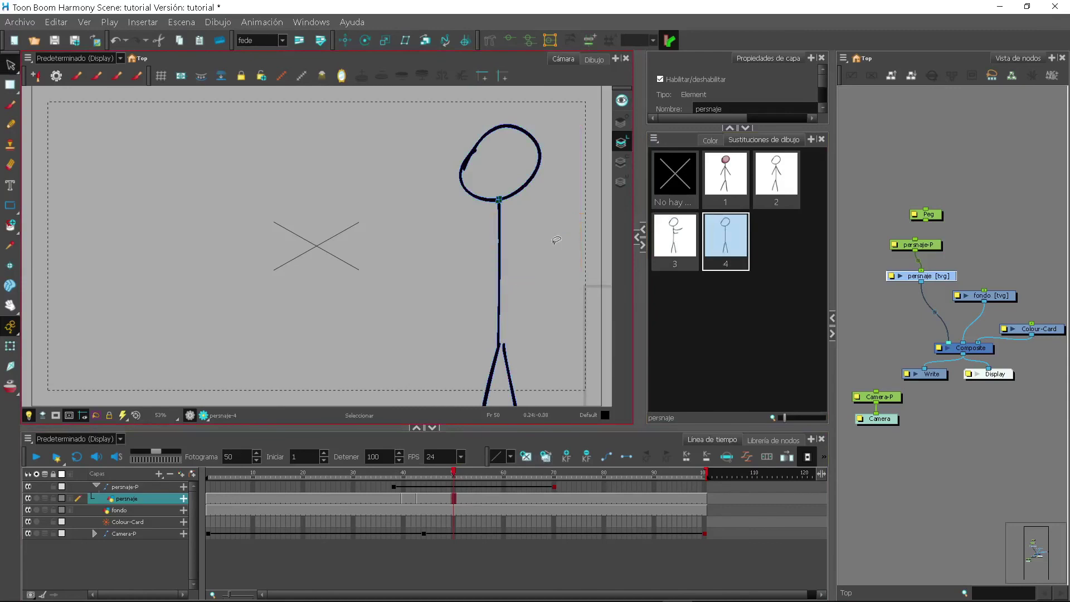
key("alt+b")
mouse_move(500, 227)
left_mouse_down()
mouse_move(455, 229)
mouse_move(457, 268)
mouse_move(540, 198)
mouse_move(529, 135)
left_mouse_up()
Step: Replace both straight legs in drawing 4 with bent running legs, one knee lifted forward and the other leg kicked back
key("alt+s")
left_click(508, 361)
key("Delete")
key("alt+b")
left_click_drag(499, 343, 530, 342)
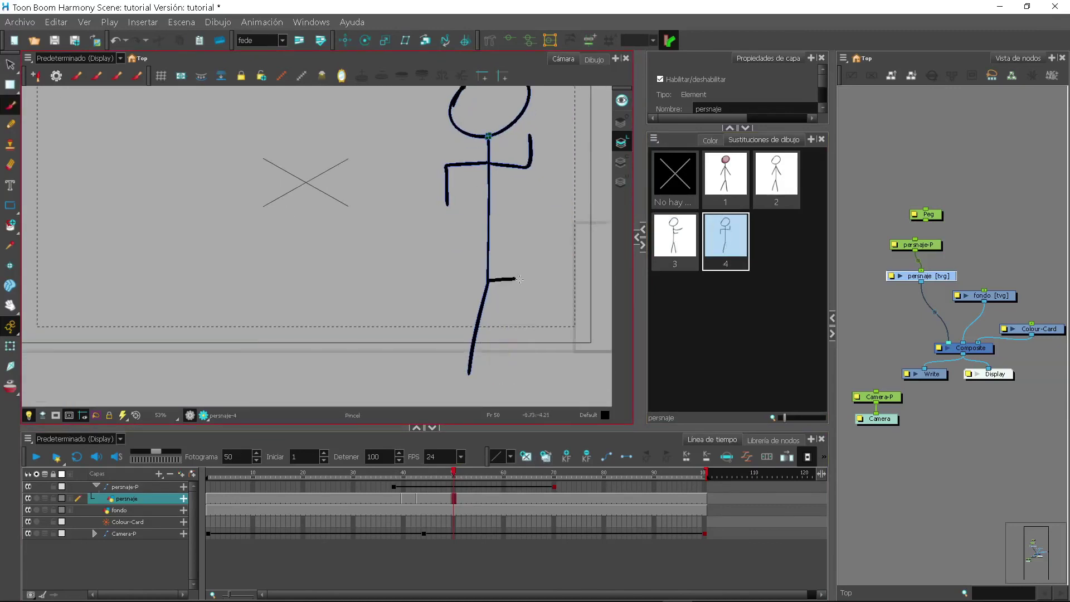
key("alt+s")
mouse_move(518, 279)
left_mouse_down()
mouse_move(521, 338)
mouse_move(479, 306)
mouse_move(424, 340)
left_mouse_up()
left_click(472, 359)
key("Delete")
key("alt+b")
Step: Play the animation from frame 32 to preview the figure's exit with the running pose
left_click_drag(441, 475, 363, 475)
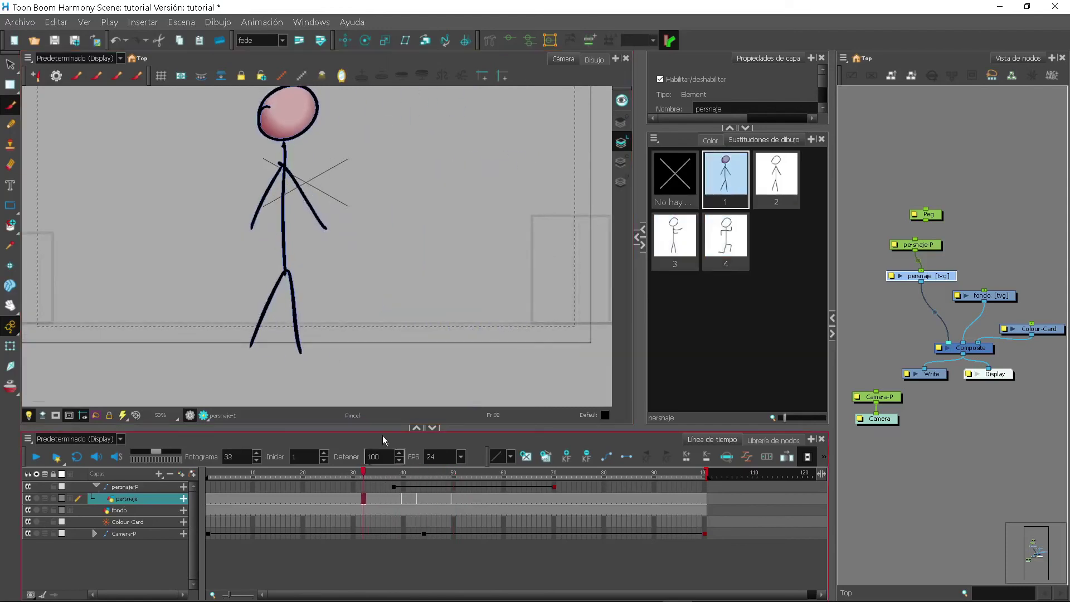
left_click_drag(415, 239, 483, 283)
key("Return")
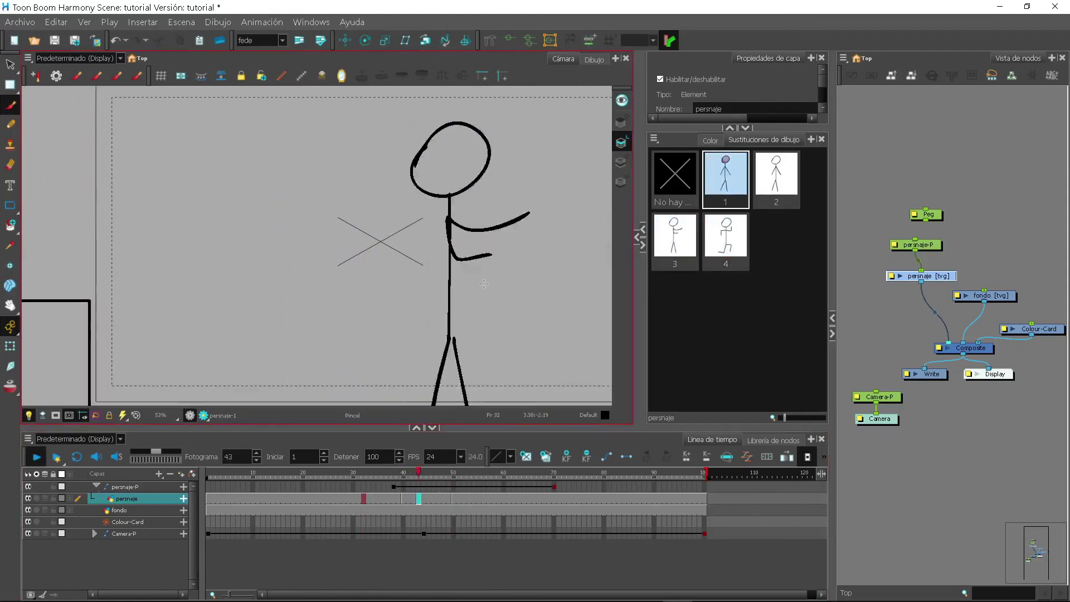
Step: Select the persnaje-P keyframe at frame 70, then scrub back to frame 28 and forward to frame 35 to review the motion
left_click(552, 490)
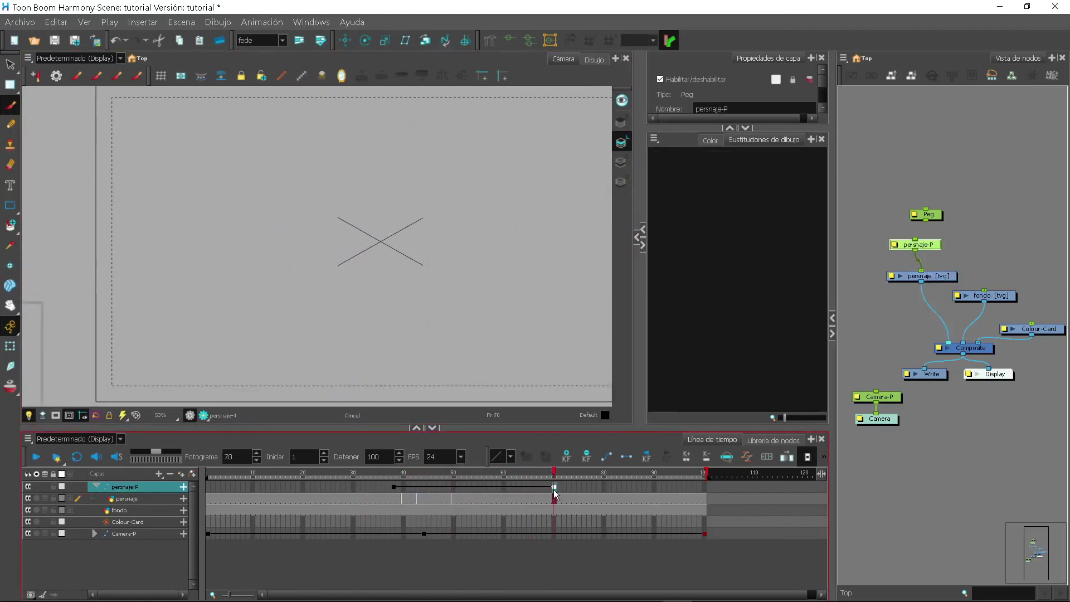
left_click(443, 474)
left_click_drag(435, 474, 335, 491)
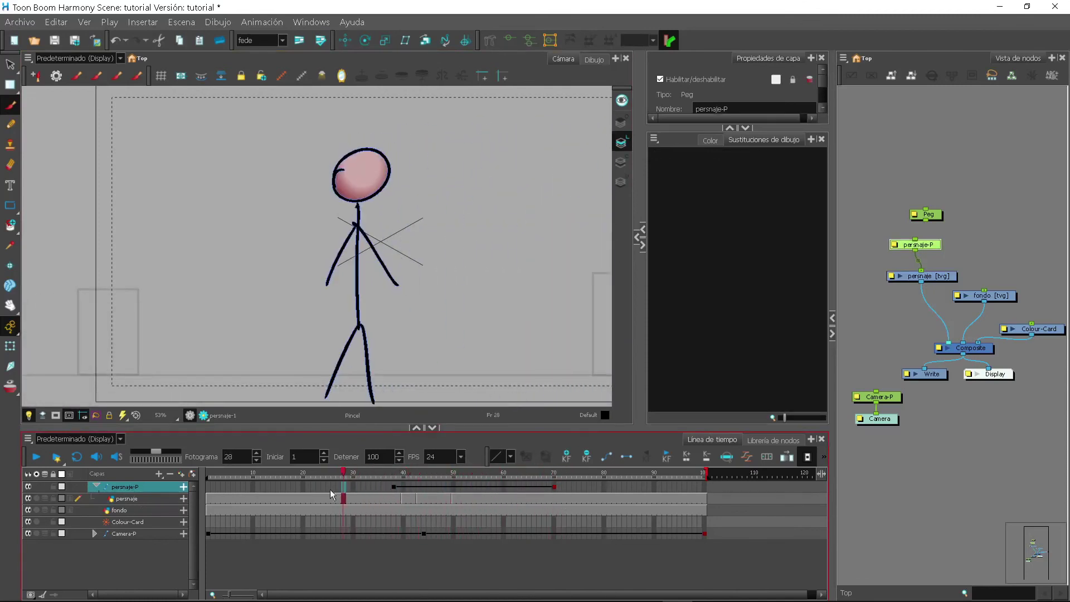
left_click_drag(340, 476, 379, 475)
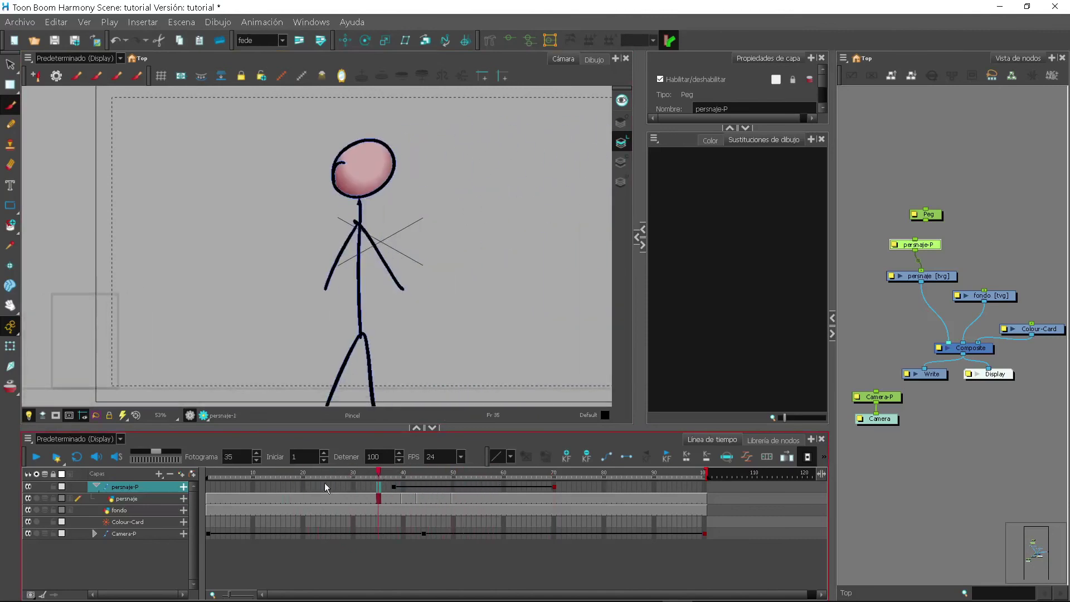
Step: Hide and show the persnaje drawing layer, then do the same with the persnaje-P peg while scrubbing between frames 35 and 54
left_click(28, 498)
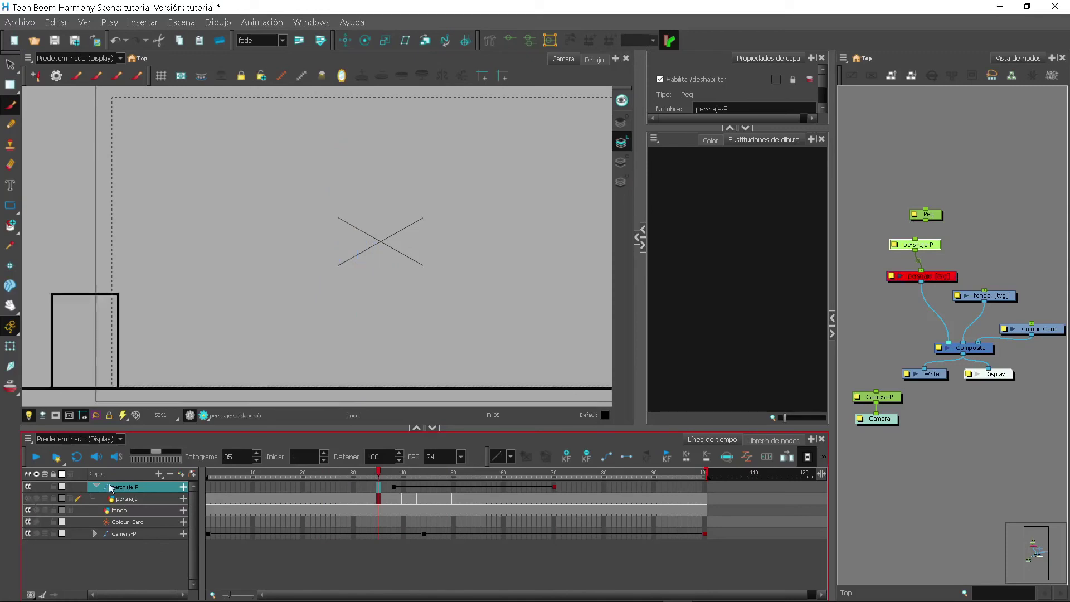
left_click(28, 500)
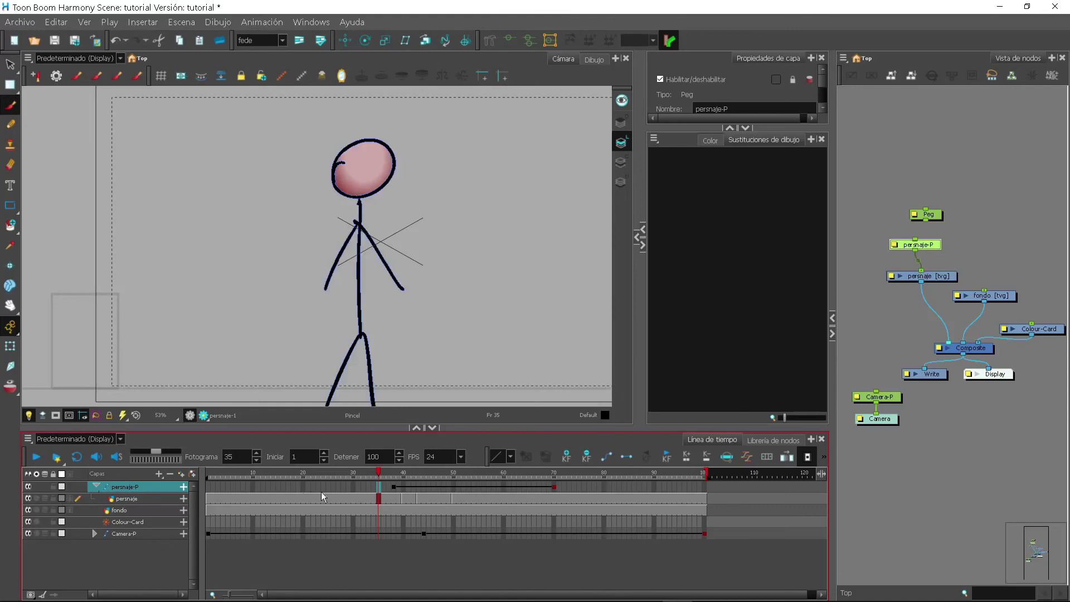
left_click(27, 487)
left_click_drag(380, 475, 474, 475)
left_click(31, 487)
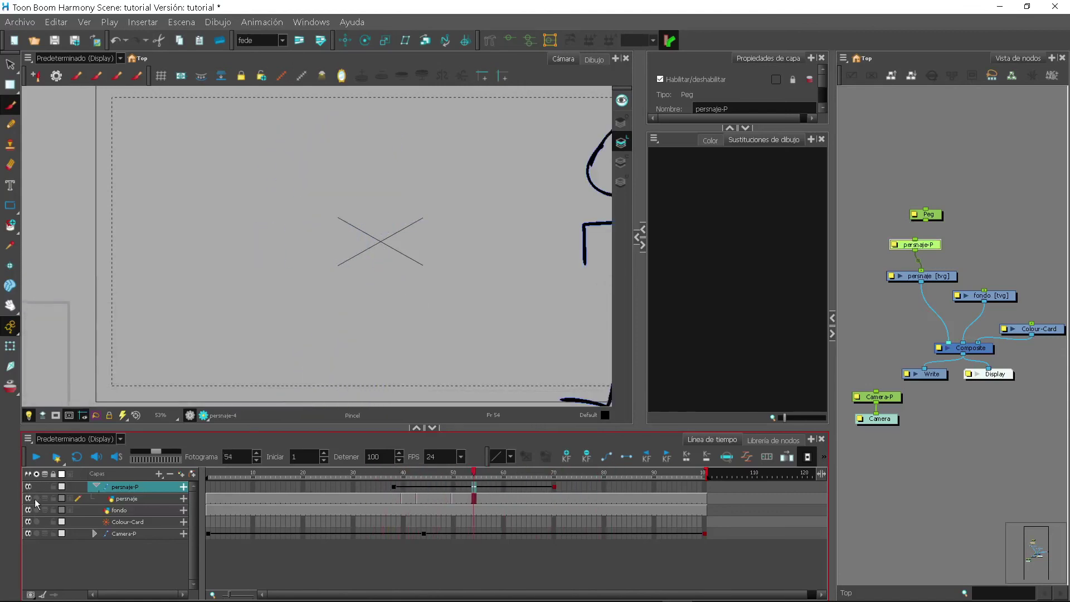
left_click_drag(389, 476, 348, 476)
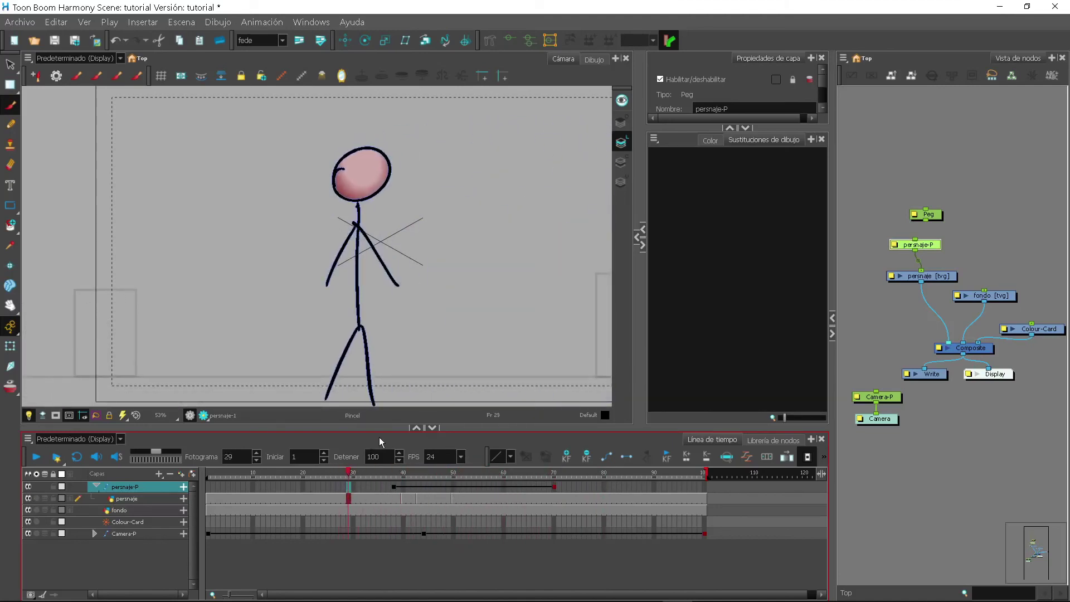